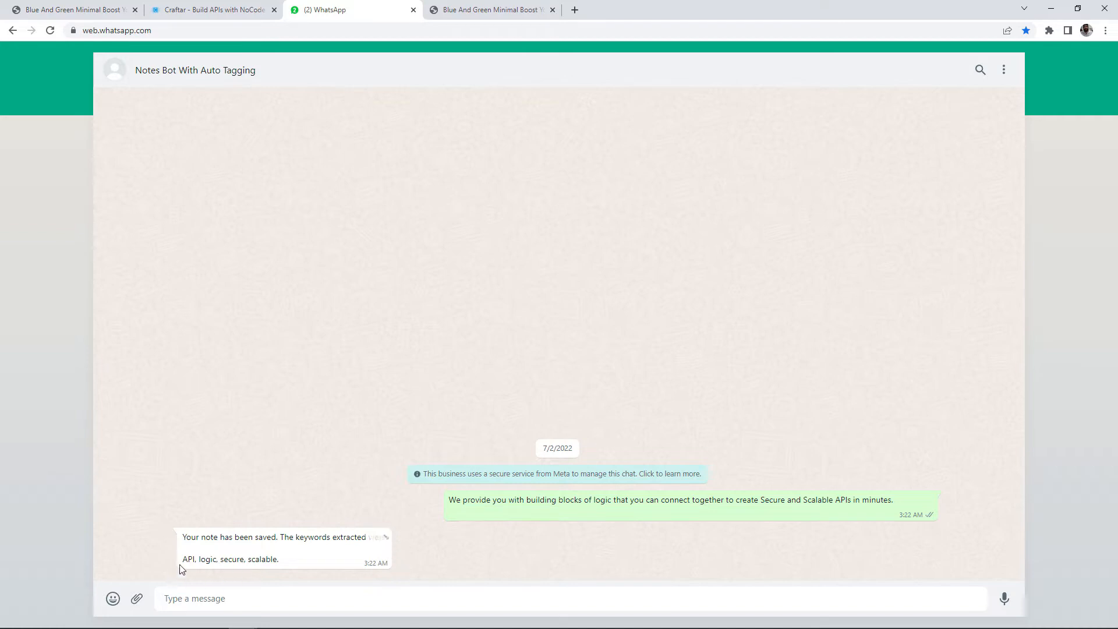
Step: Highlight the keywords in the bot's reply, then view the saved Airtable note and the Day 3 / 100 diagram
left_click_drag(255, 559, 280, 558)
left_click(280, 559)
key("alt+Tab")
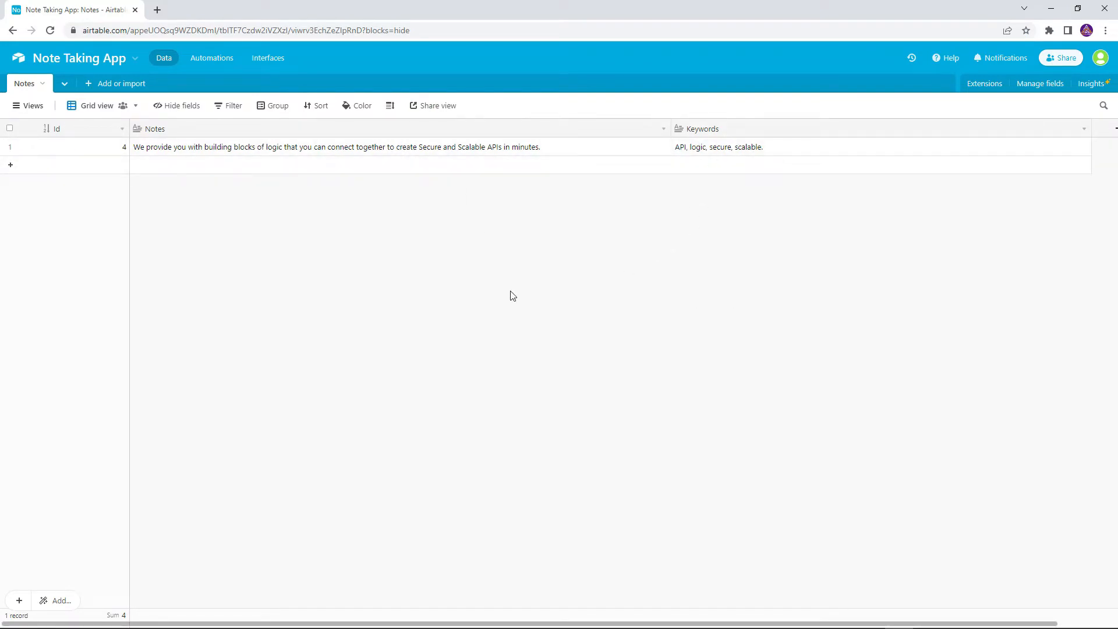
key("alt+Tab")
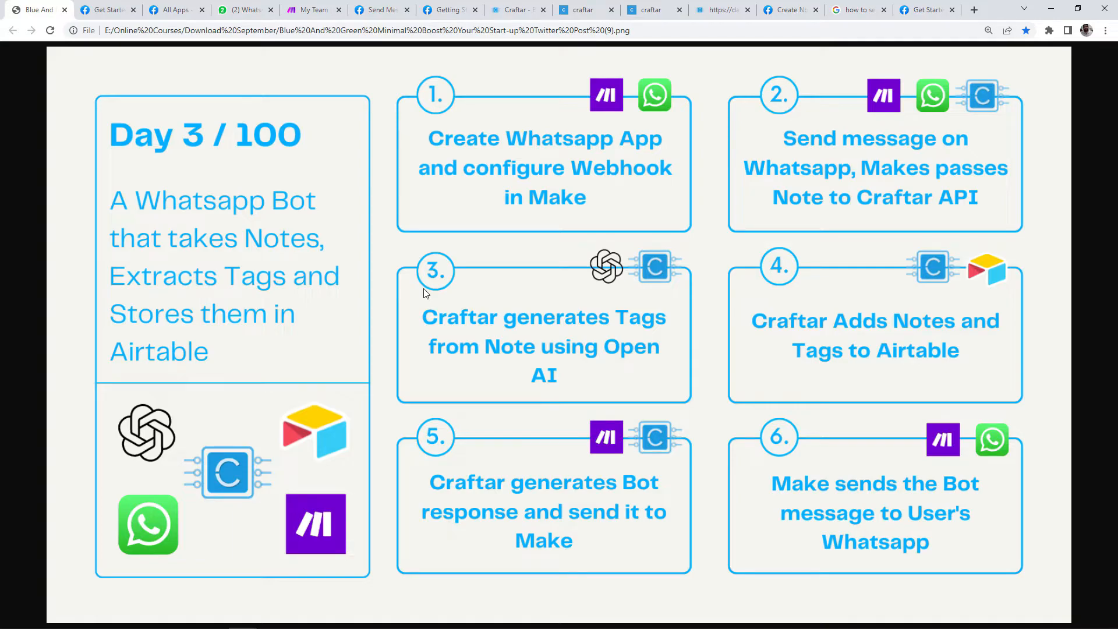
Step: Show the WhatsApp Cloud API Get Started guide on Meta for Developers
left_click(109, 10)
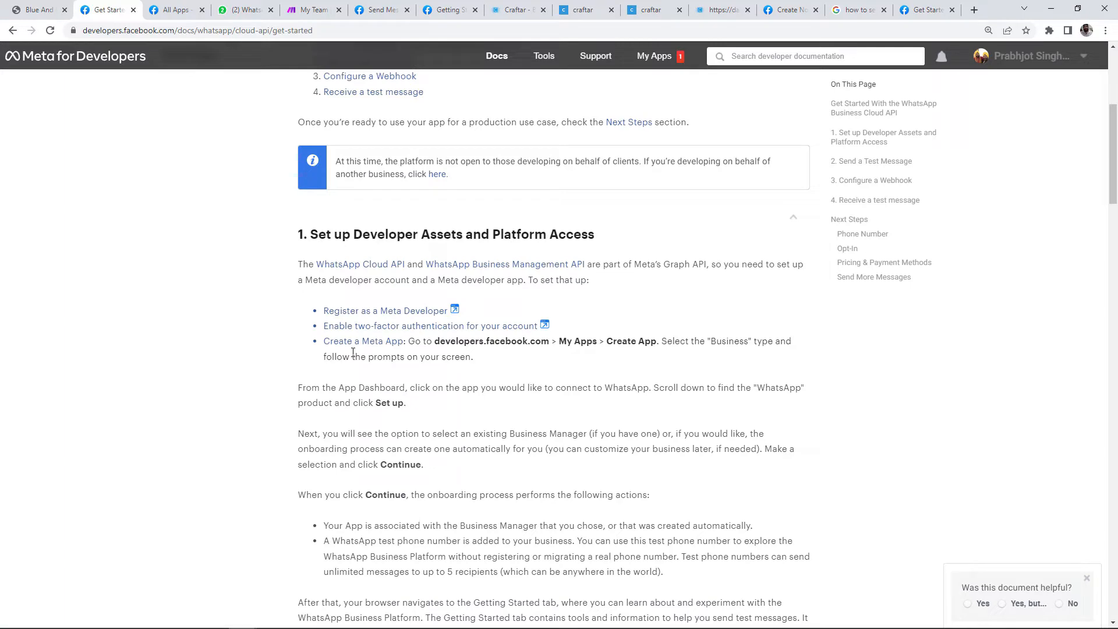
Step: Create a Business-type Meta app named 'Airtable note Taker' linked to Test Business
scroll(305, 369, "up", 1)
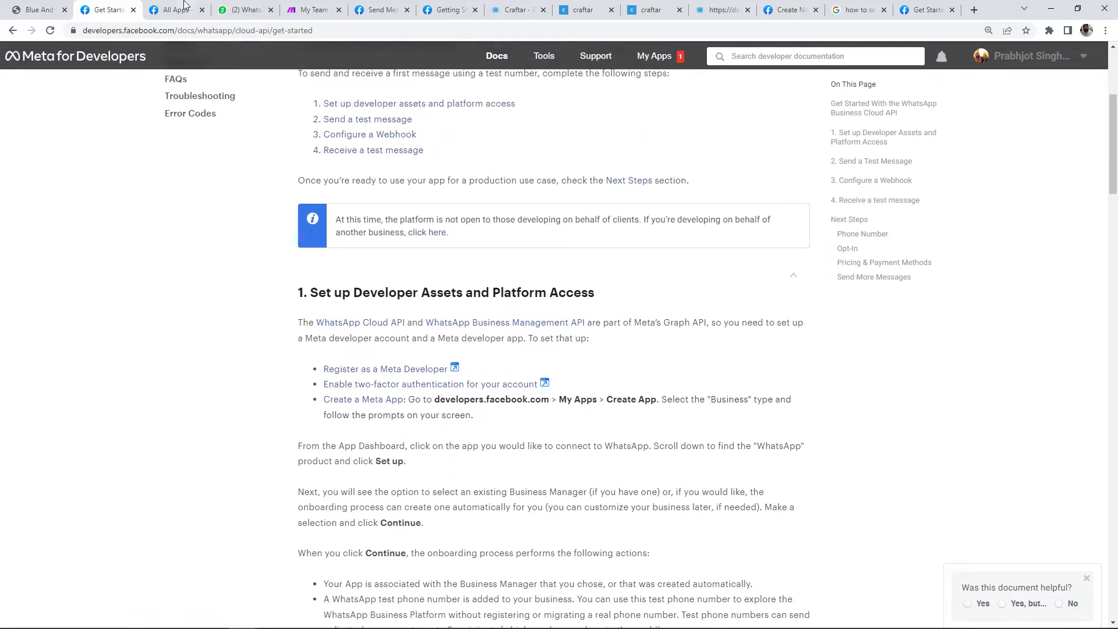
left_click(184, 5)
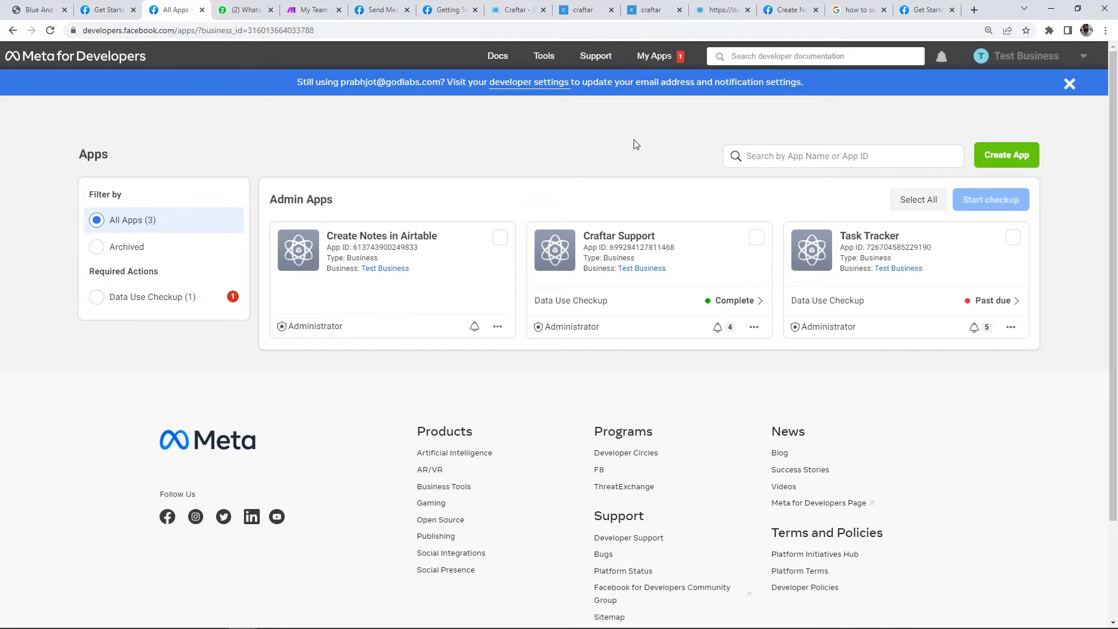
left_click(1014, 160)
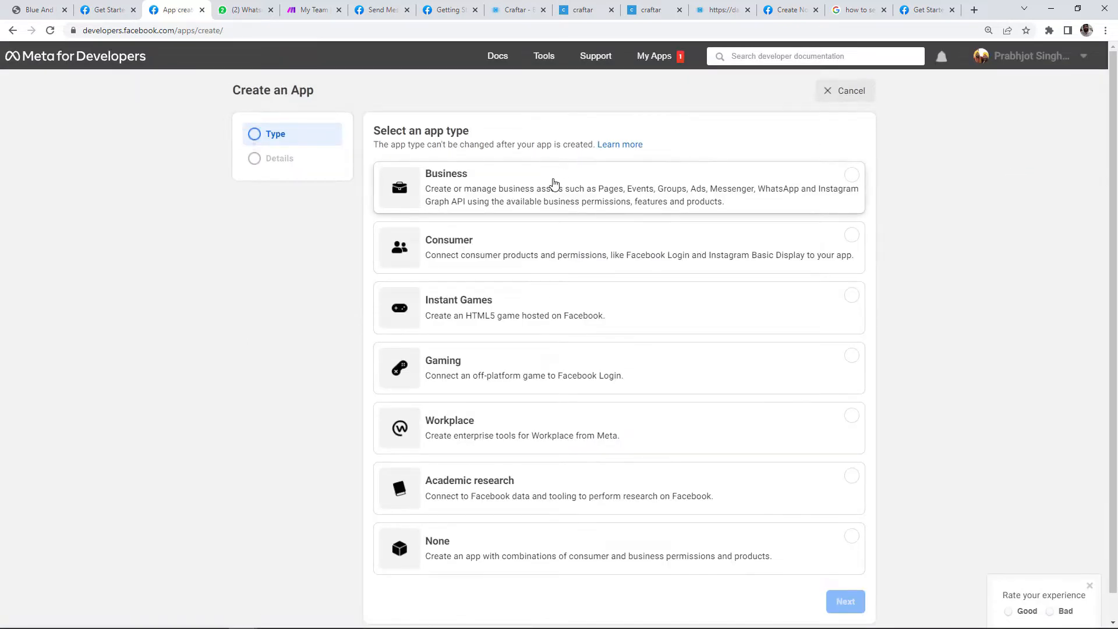
left_click(554, 184)
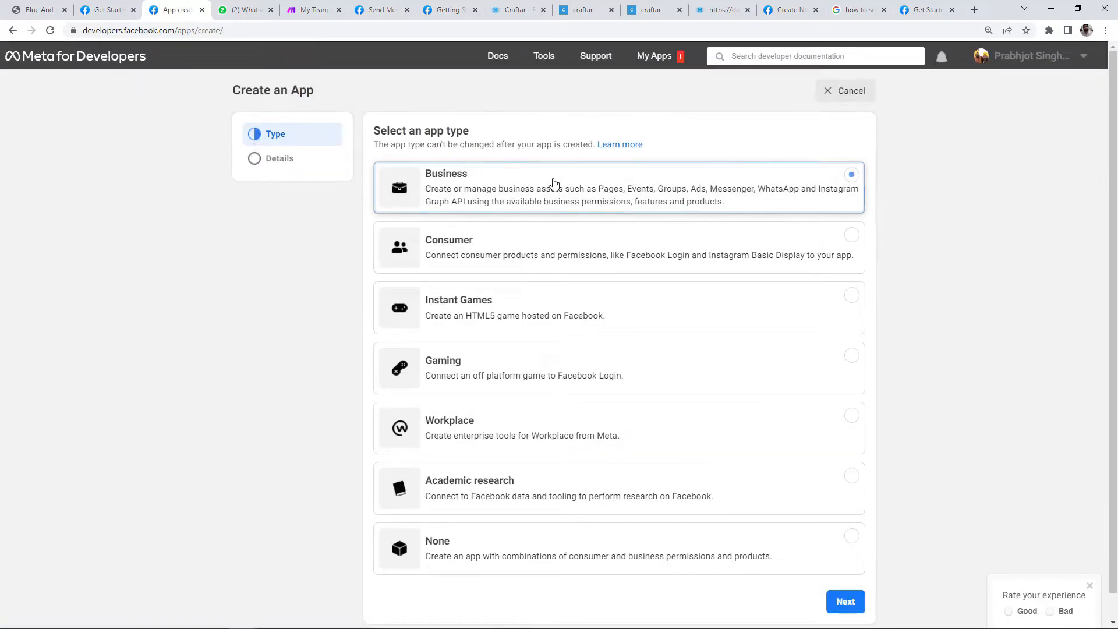
scroll(816, 378, "down", 1)
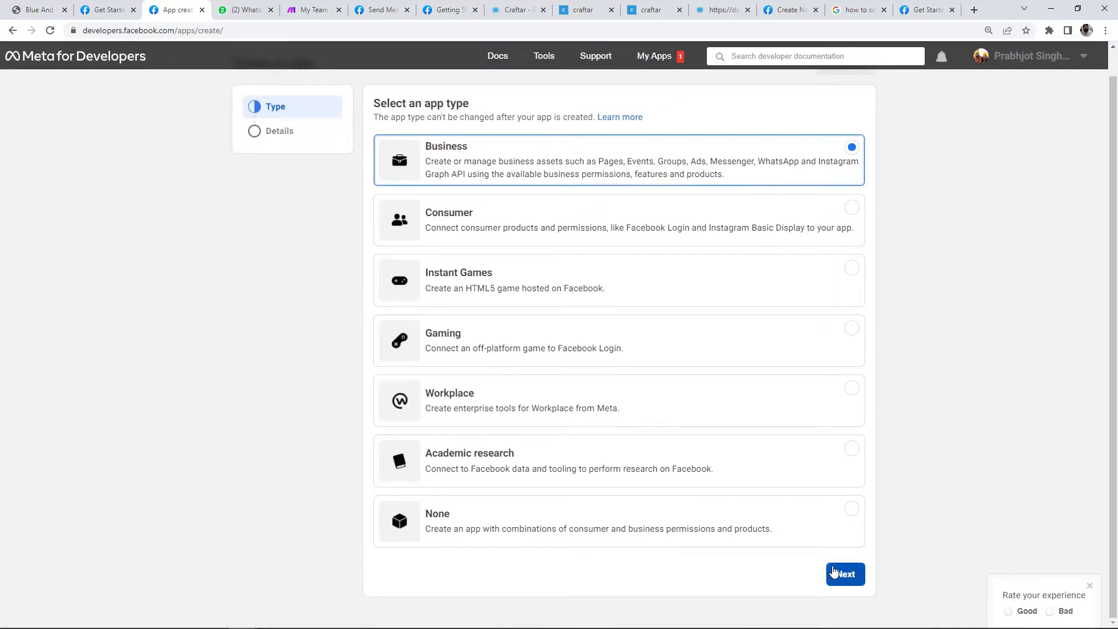
left_click(834, 572)
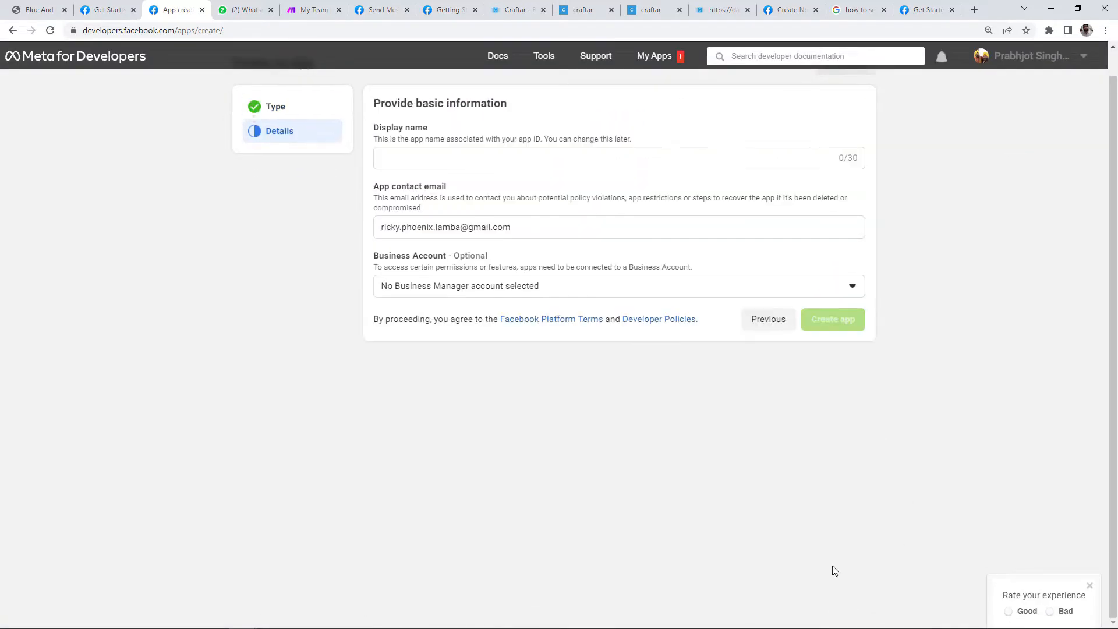
left_click(458, 162)
type("AI")
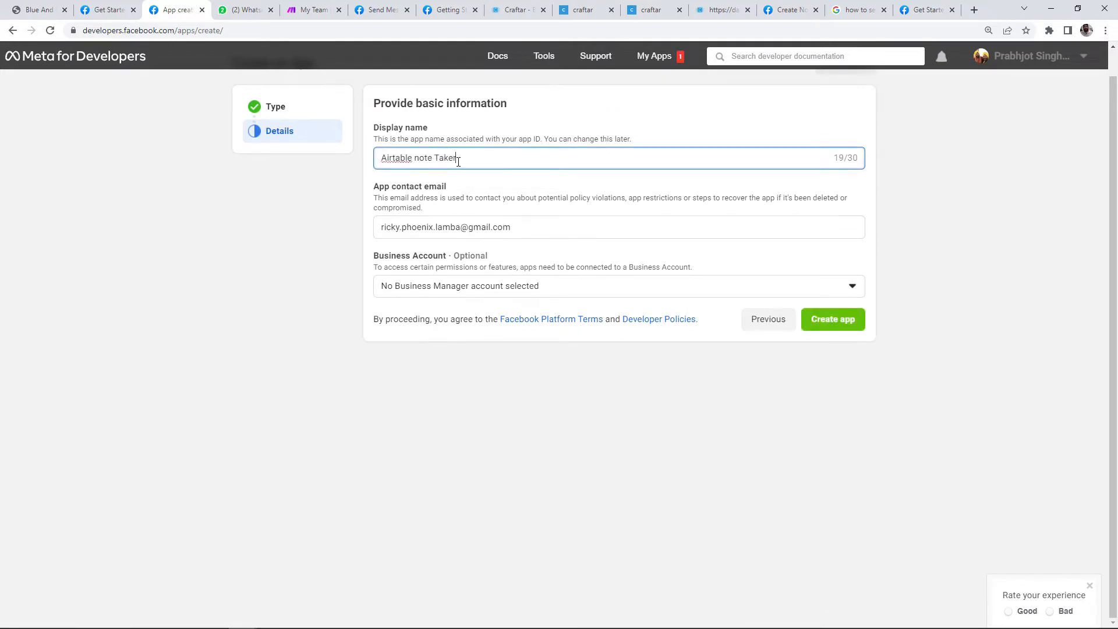
left_click(549, 287)
left_click(467, 351)
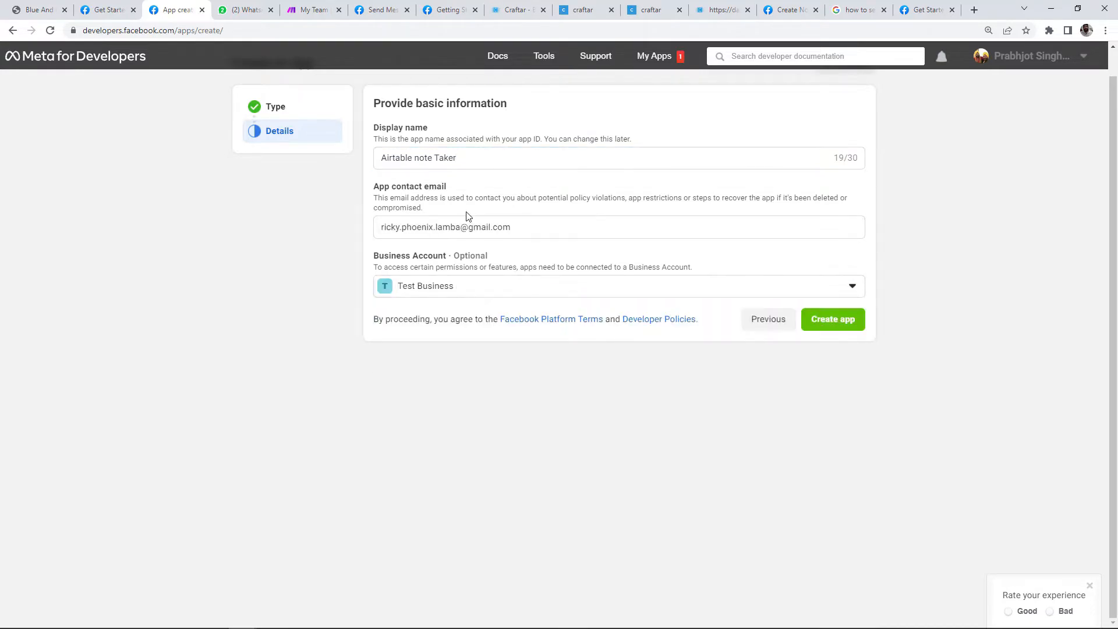
left_click(837, 322)
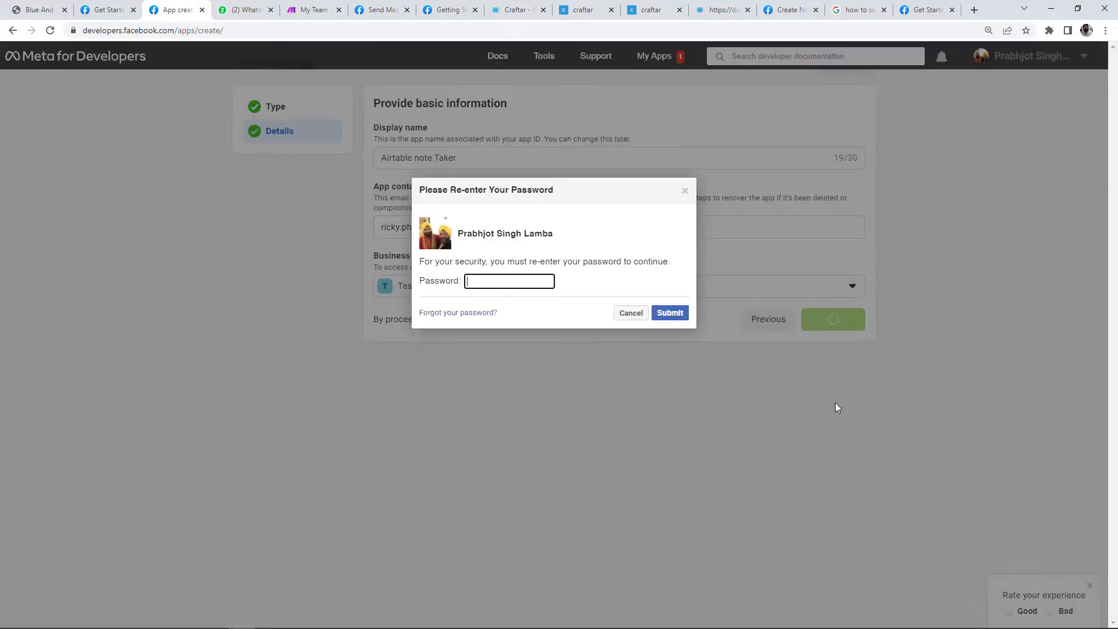
Step: Confirm the app creation with the saved account password, declining to save it in the browser
left_click(510, 281)
left_click(553, 308)
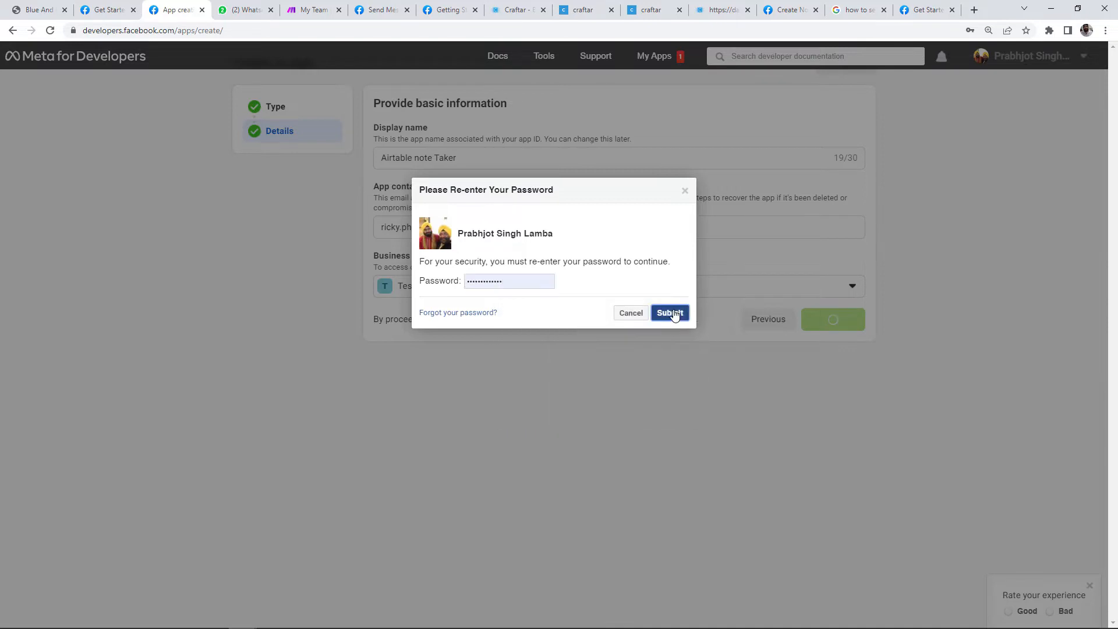
left_click(670, 313)
left_click(1007, 197)
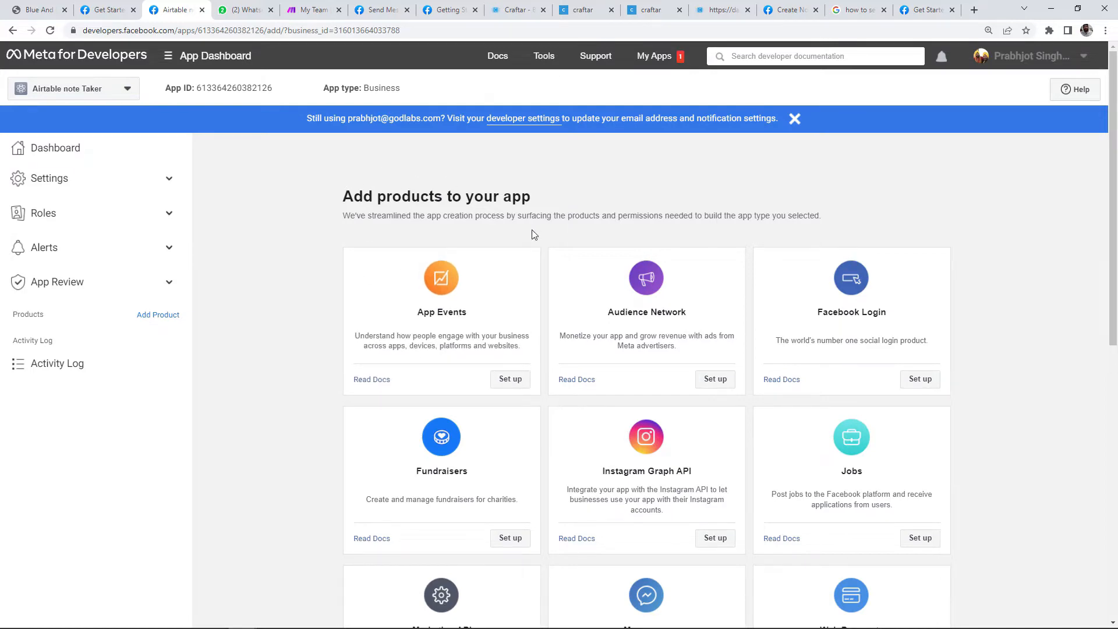
Step: Add the WhatsApp product to the app and choose the recipient phone number
scroll(570, 257, "down", 8)
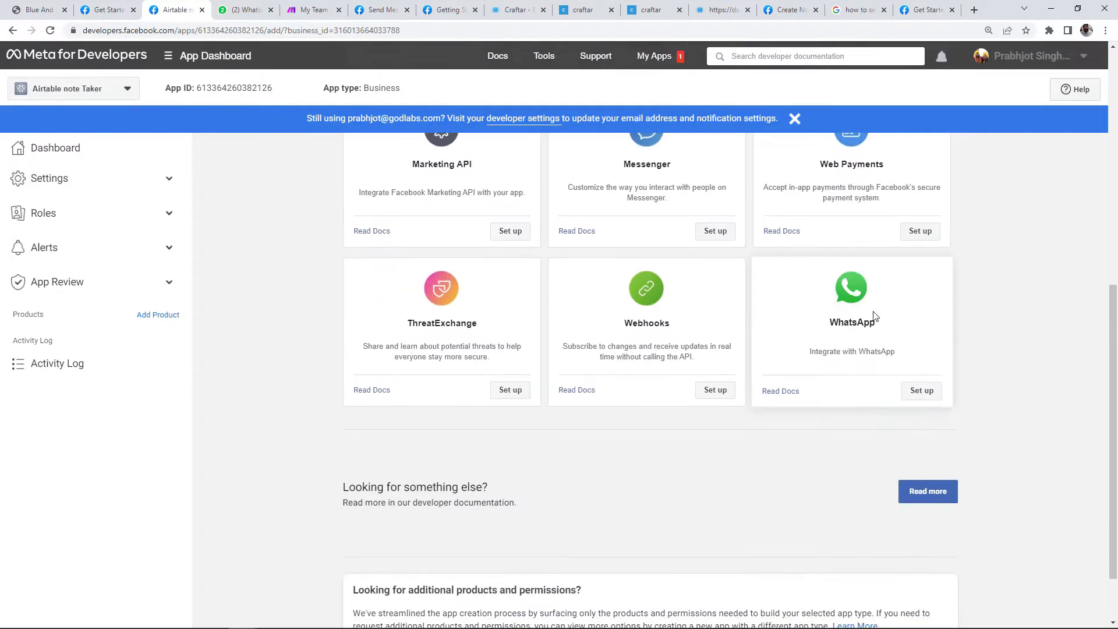
left_click(928, 396)
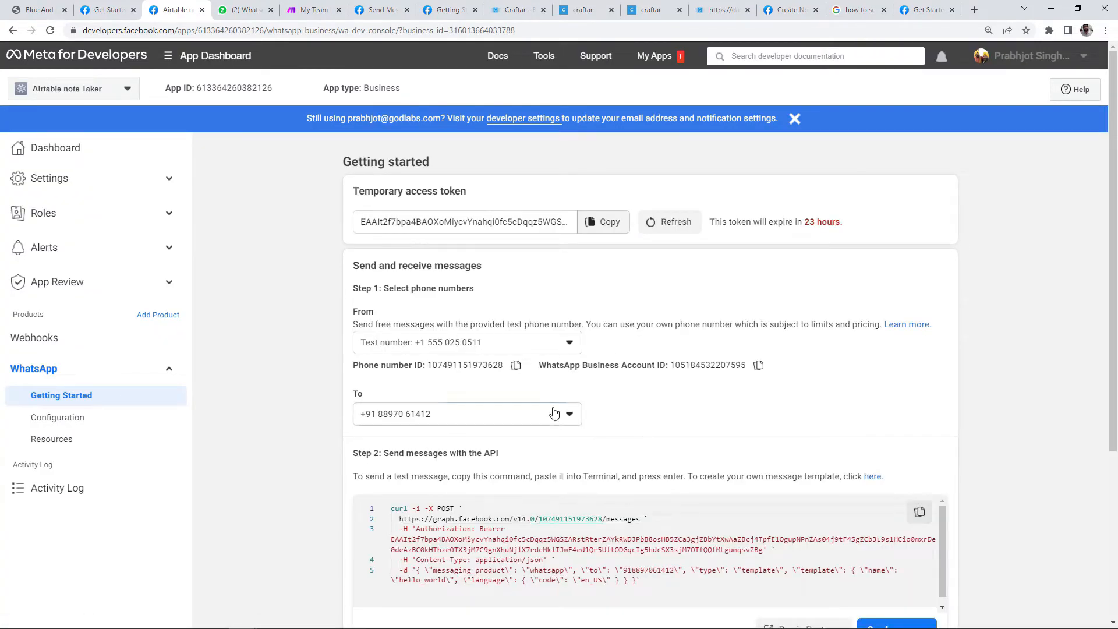
left_click(559, 413)
left_click(512, 448)
Step: Send the hello_world test message and check it in WhatsApp Web
scroll(663, 414, "down", 1)
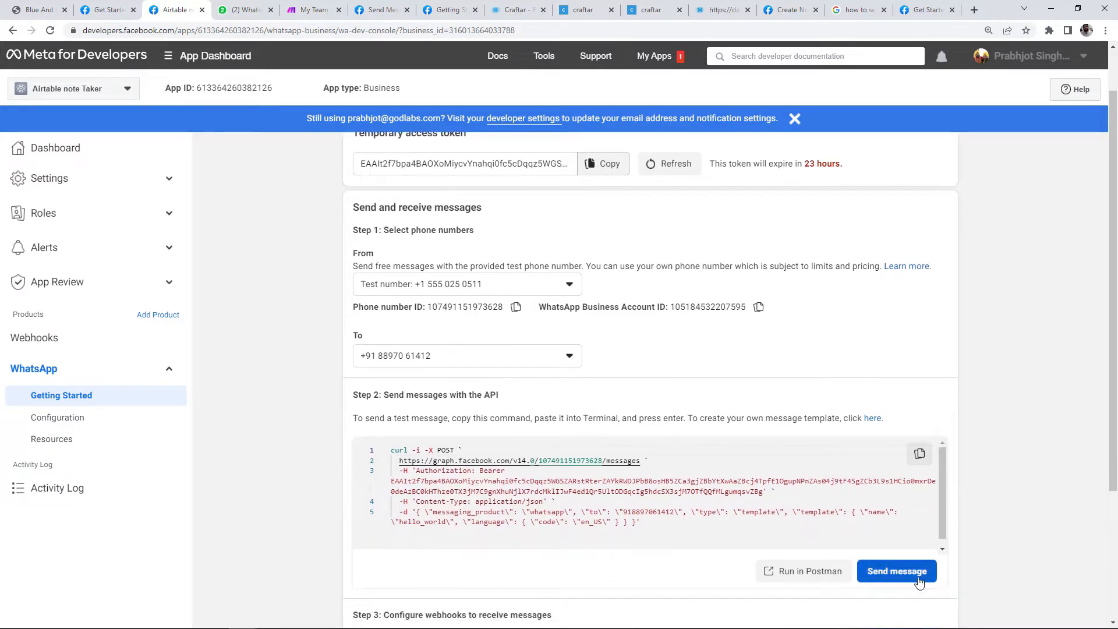
left_click(900, 572)
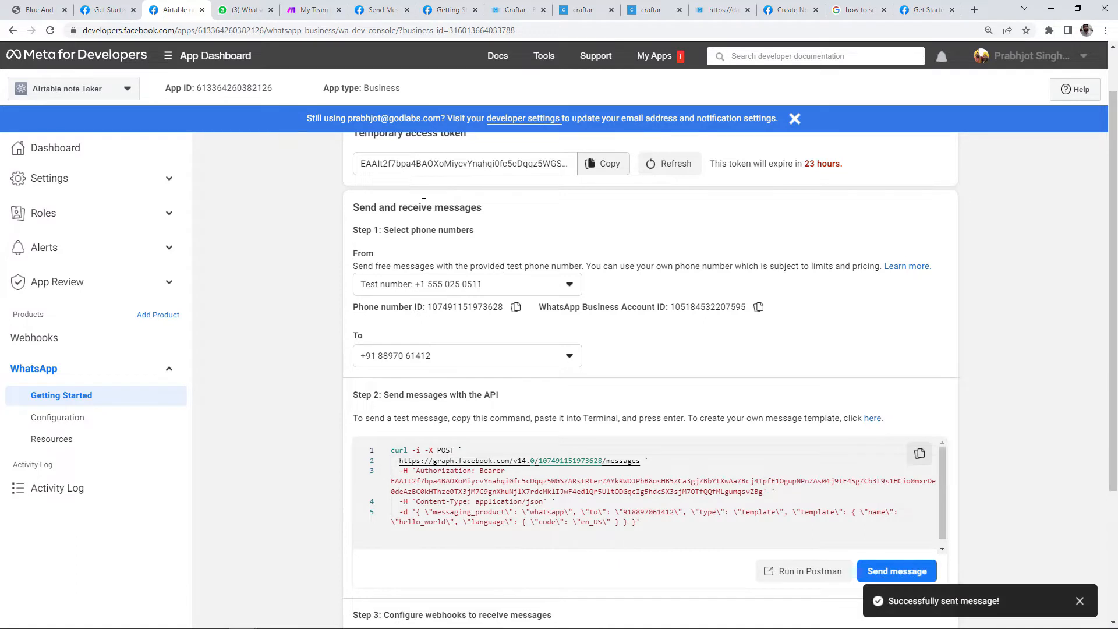
left_click(236, 10)
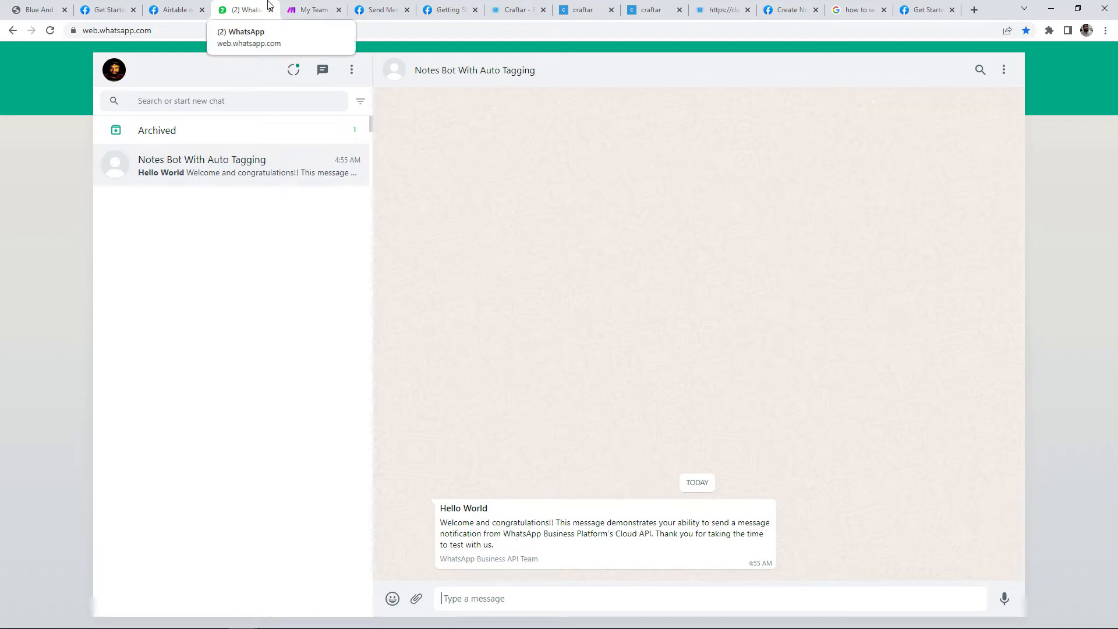
Step: Start a new Make scenario with a Webhooks Custom webhook trigger
left_click(308, 9)
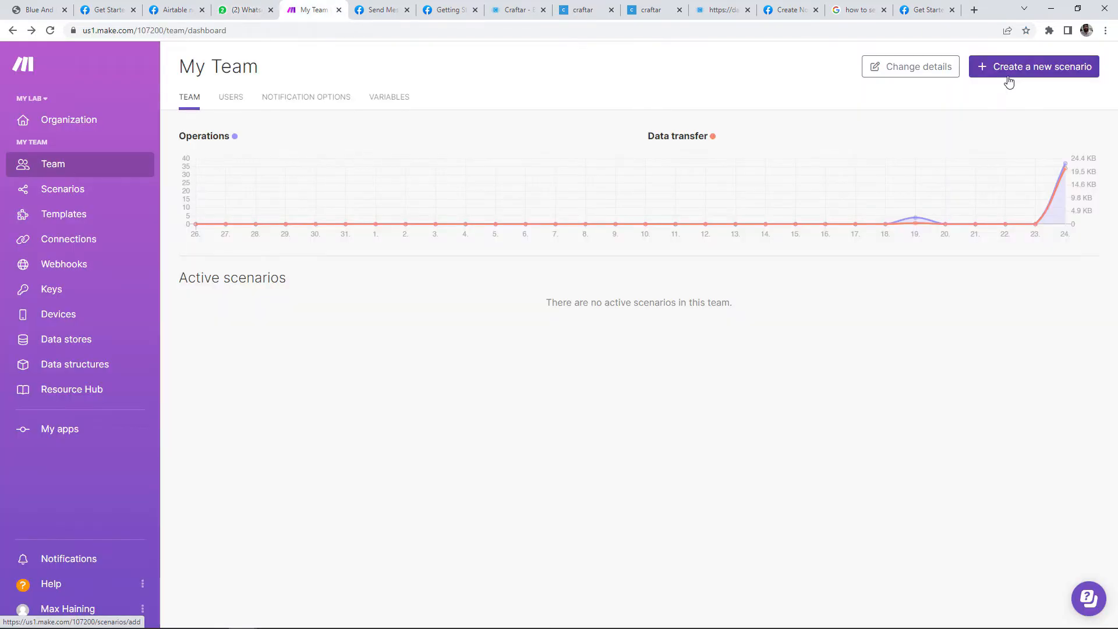
left_click(1010, 81)
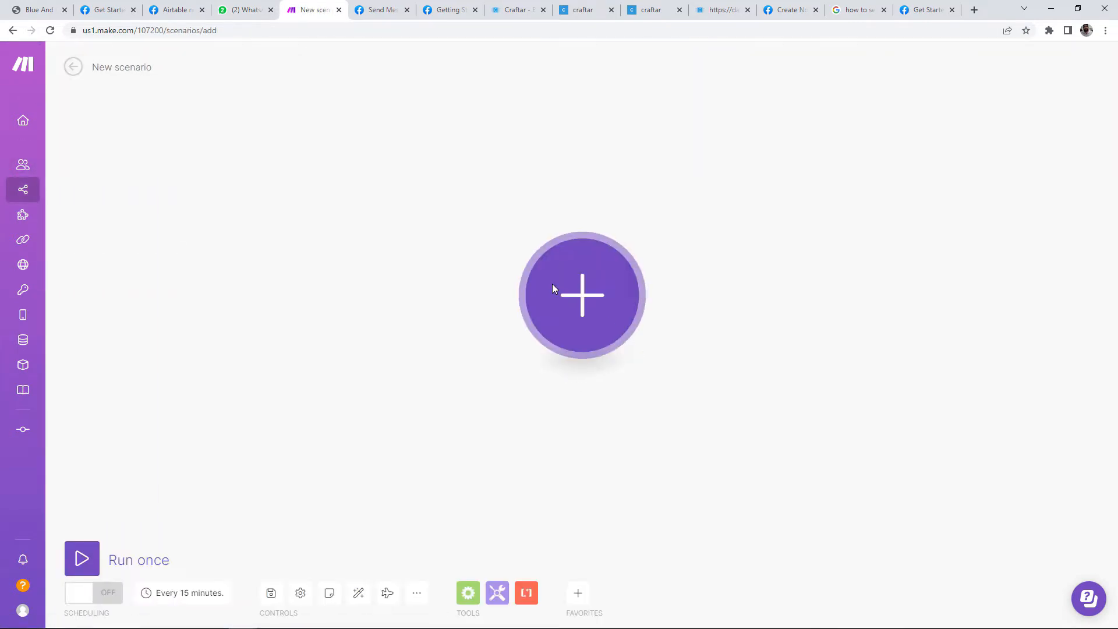
left_click(553, 288)
type("webhook")
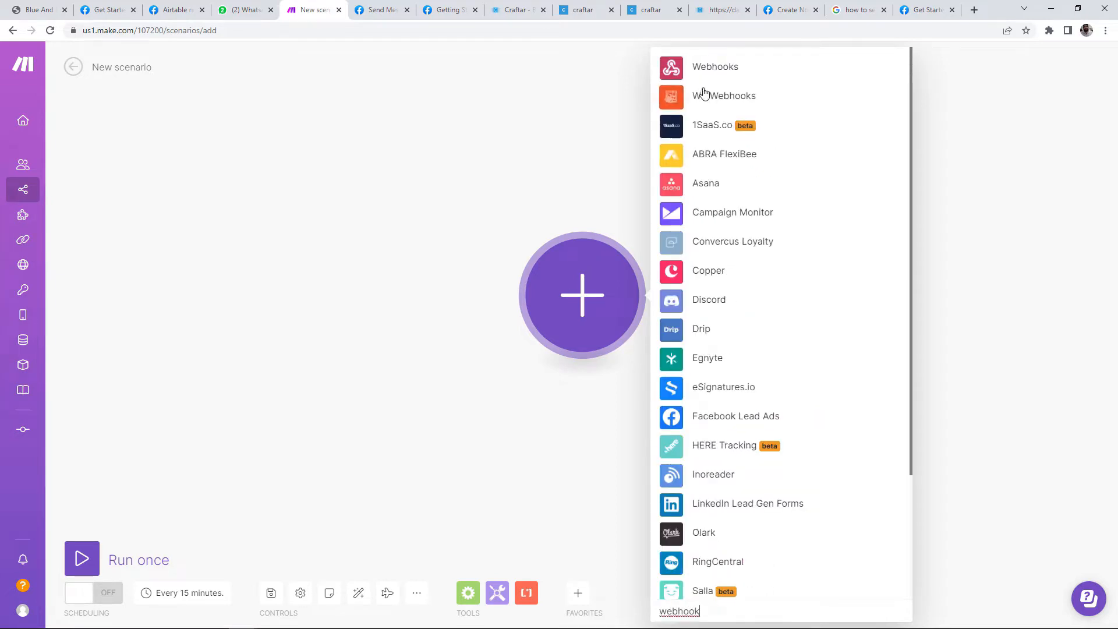
left_click(722, 69)
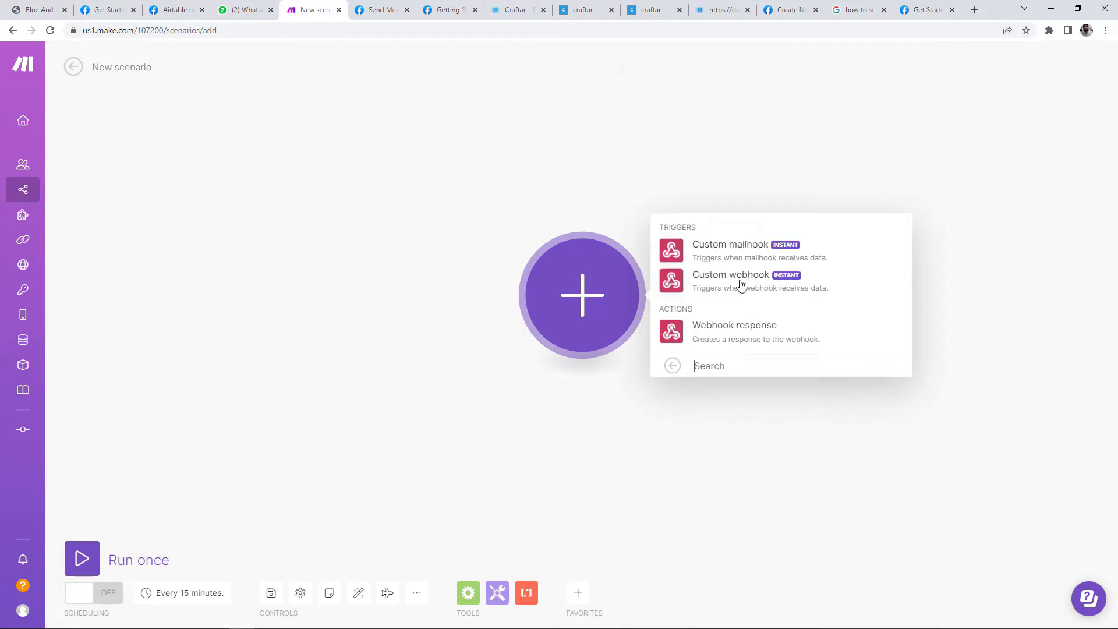
left_click(743, 287)
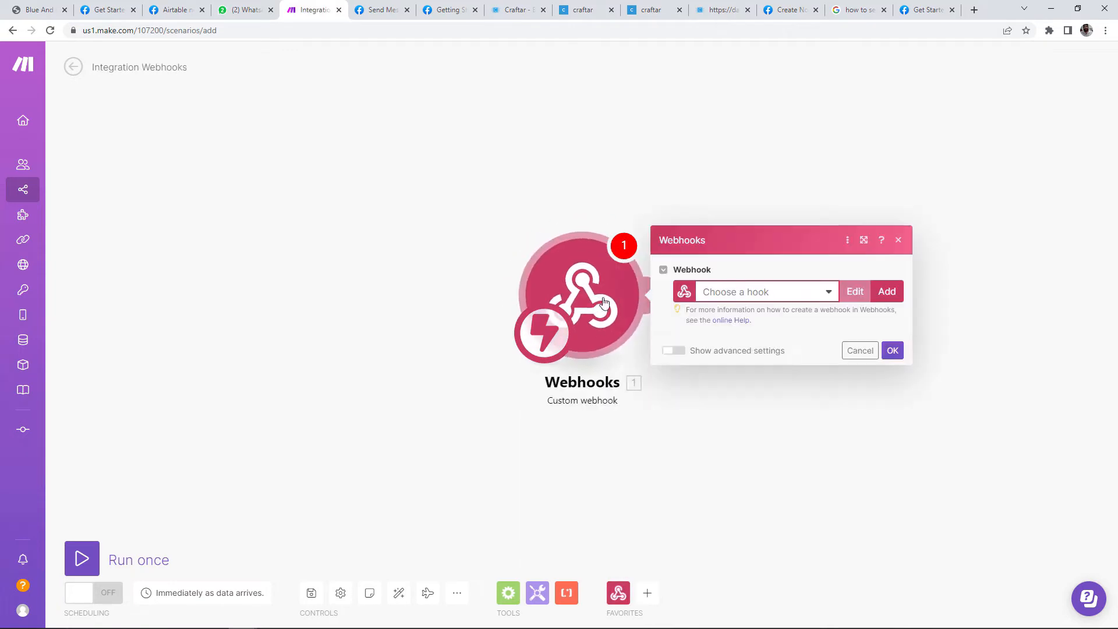
Step: Create the 'Whatsapp Webhook' hook, copy its address, and start a Run once
left_click(896, 291)
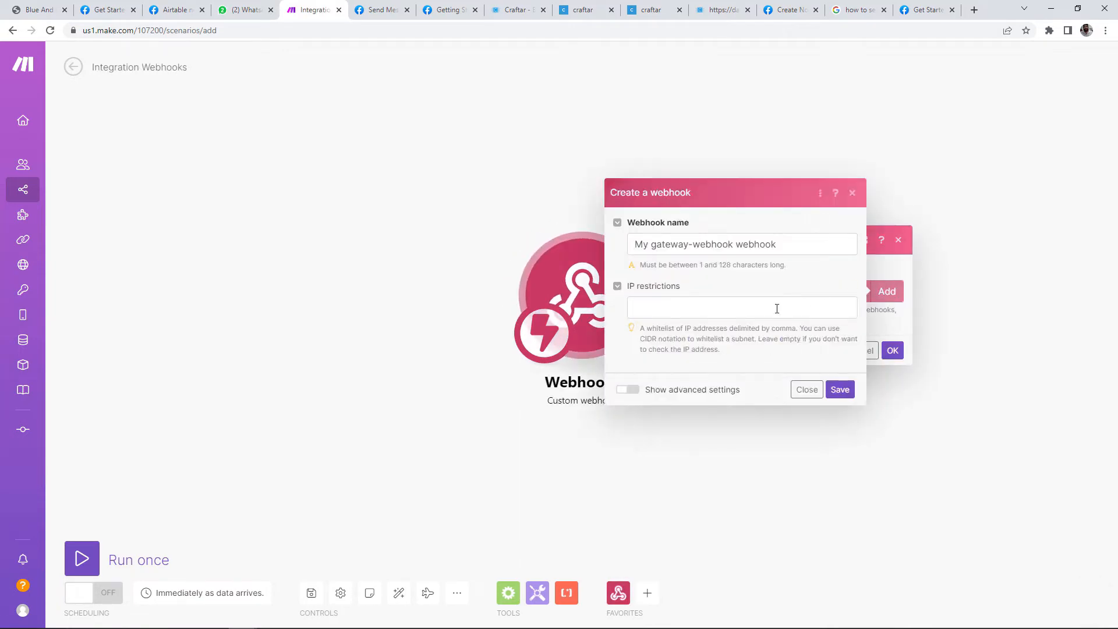
type("Wha")
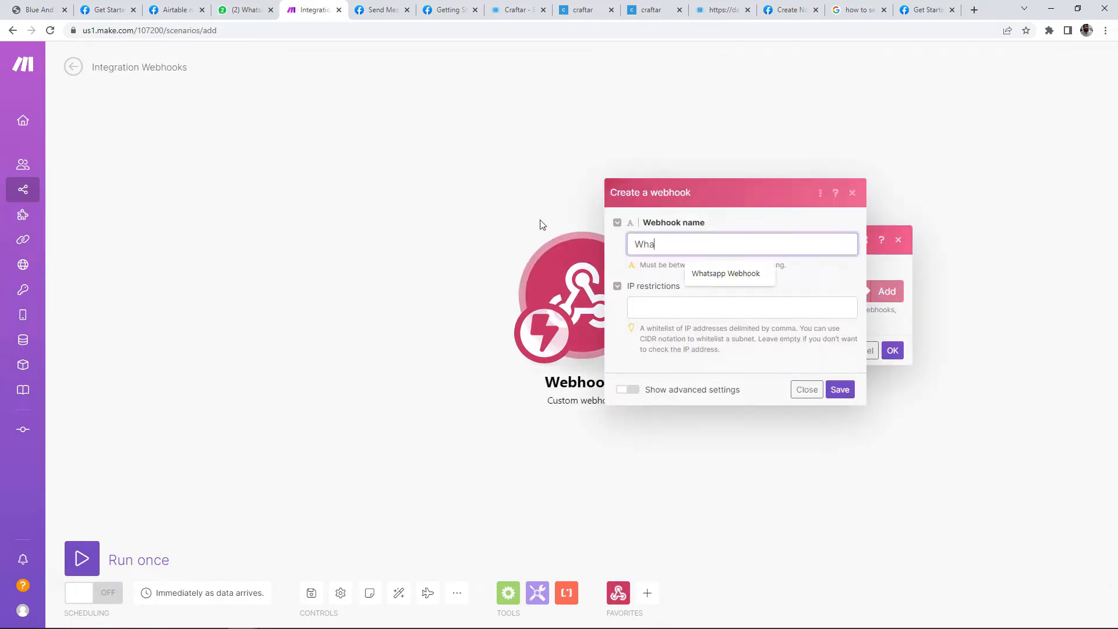
type("tsapp Webhook")
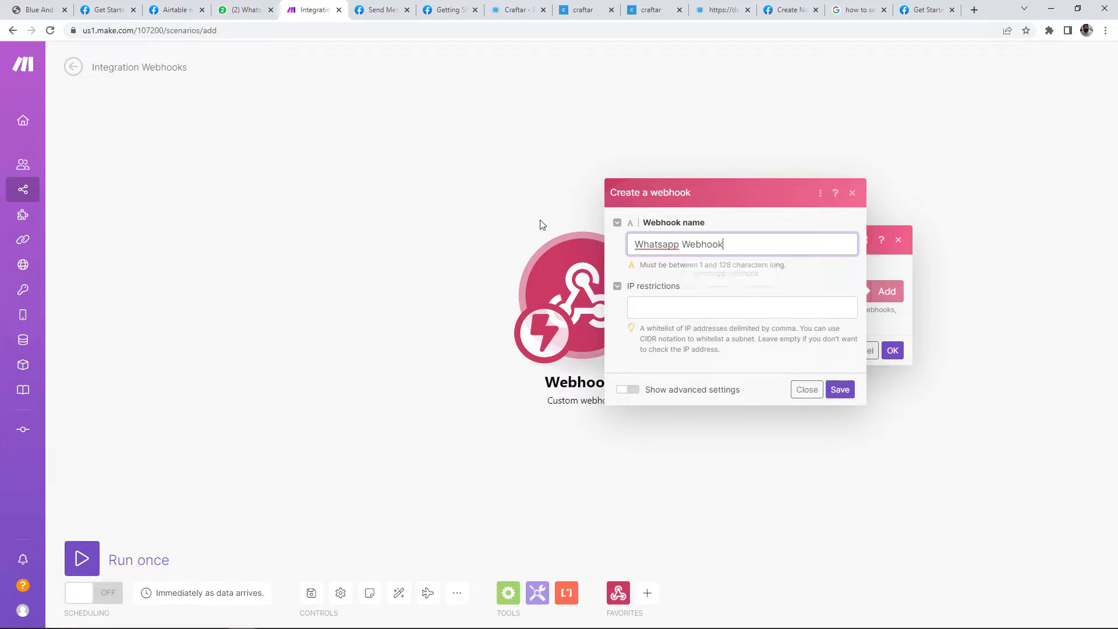
left_click(843, 390)
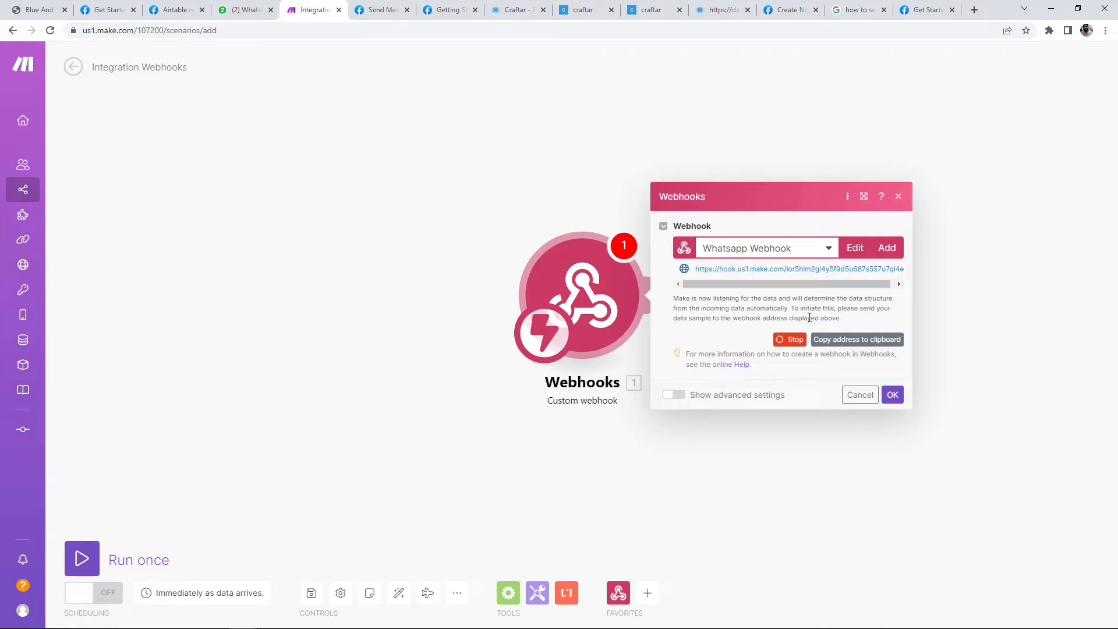
left_click(834, 346)
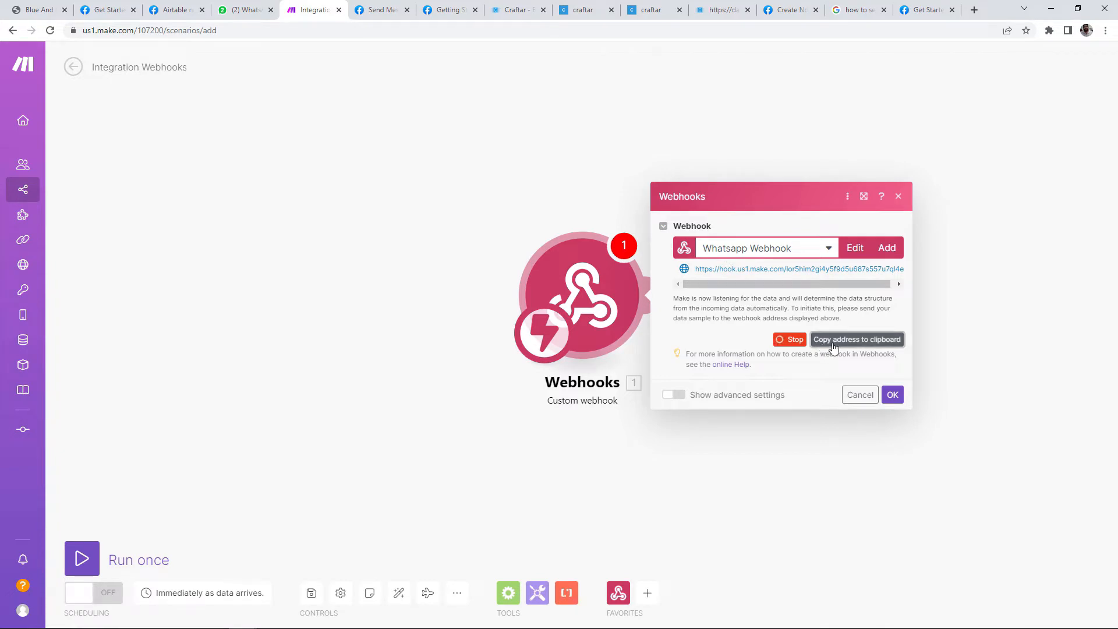
left_click(893, 394)
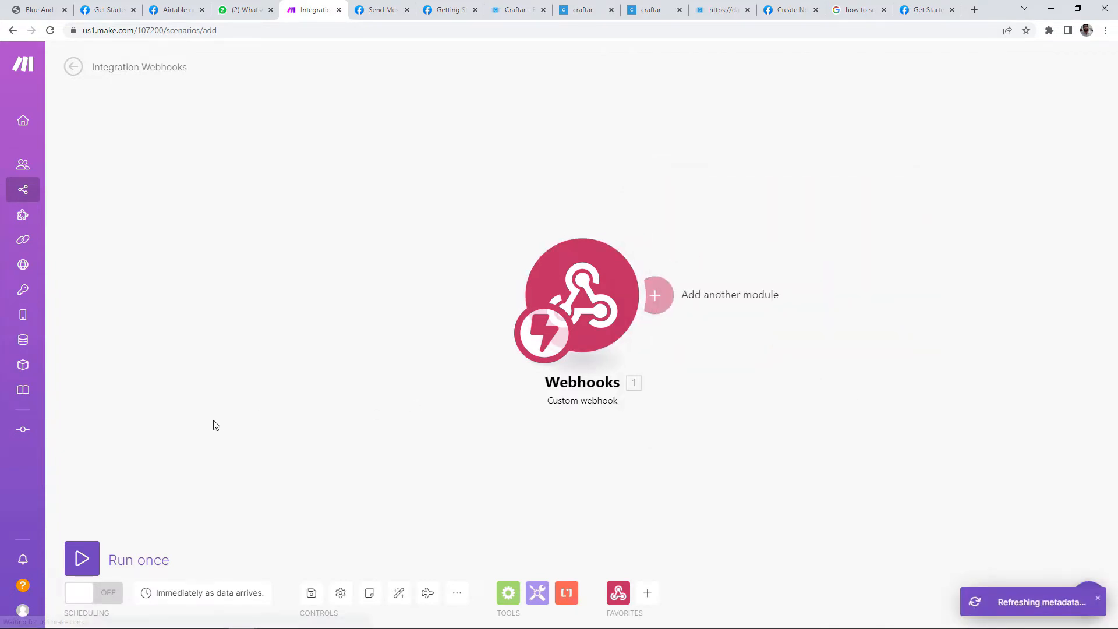
left_click(82, 558)
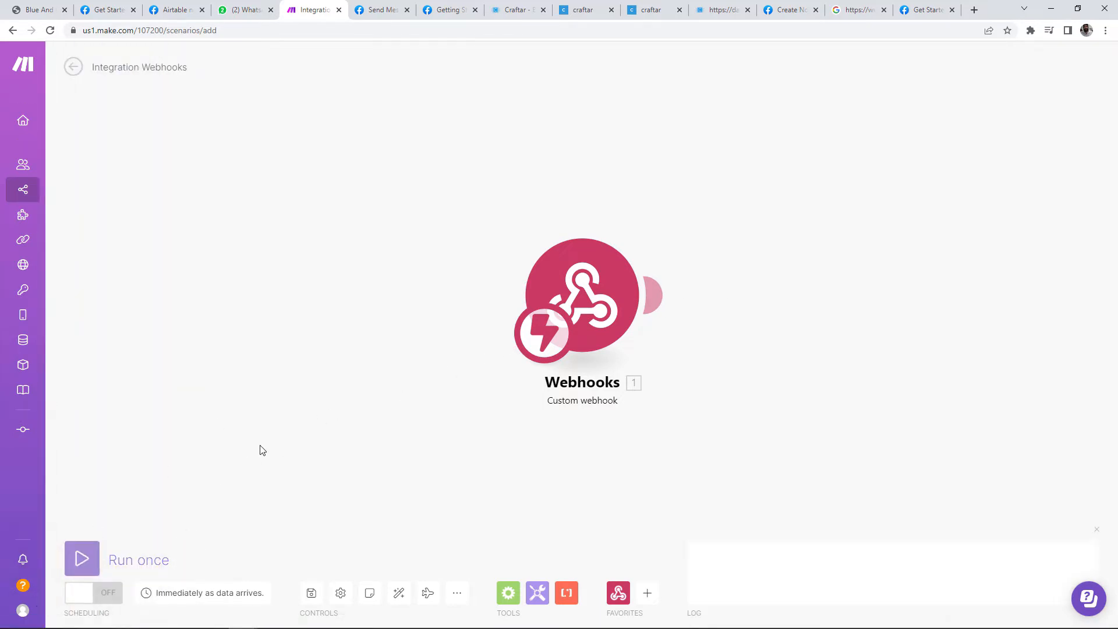
Step: Set the WhatsApp callback URL to the Make webhook address with a verify token and submit for verification
left_click(186, 9)
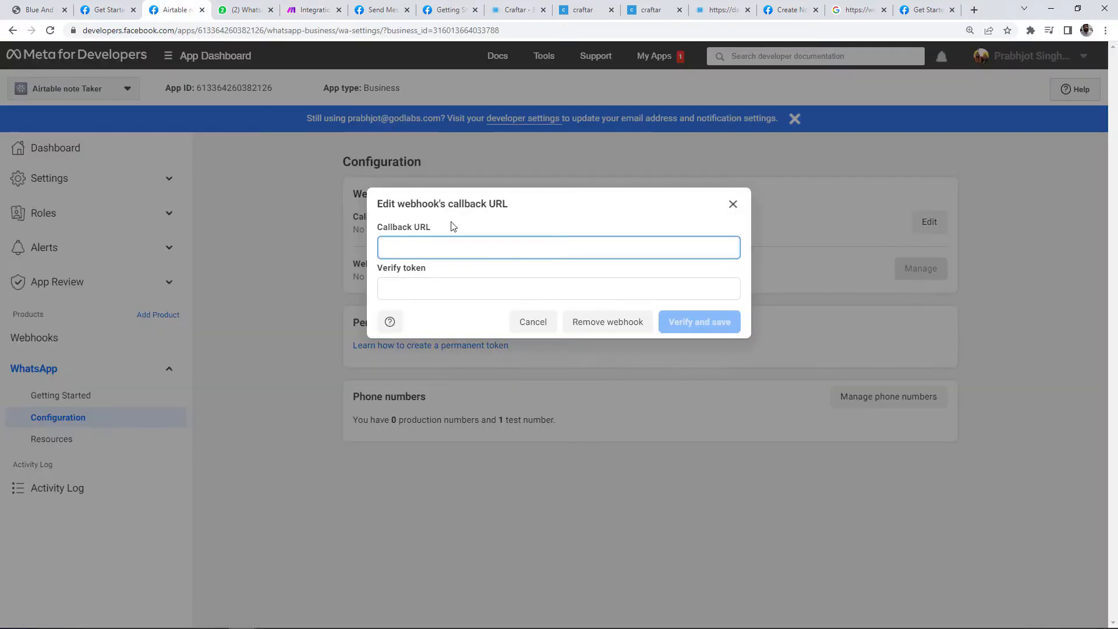
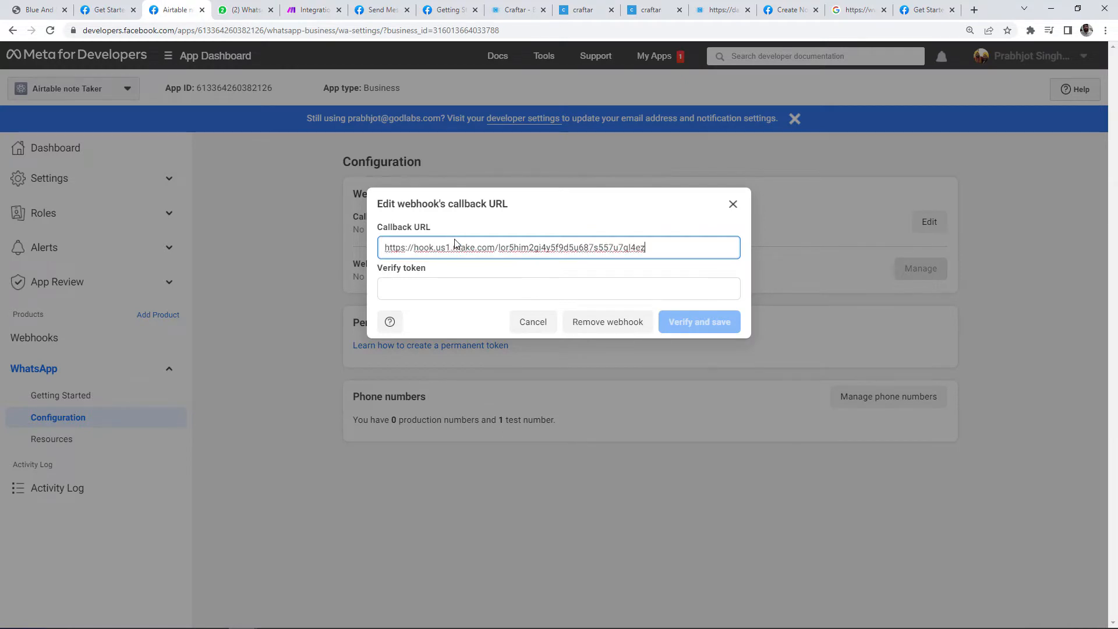
left_click(601, 203)
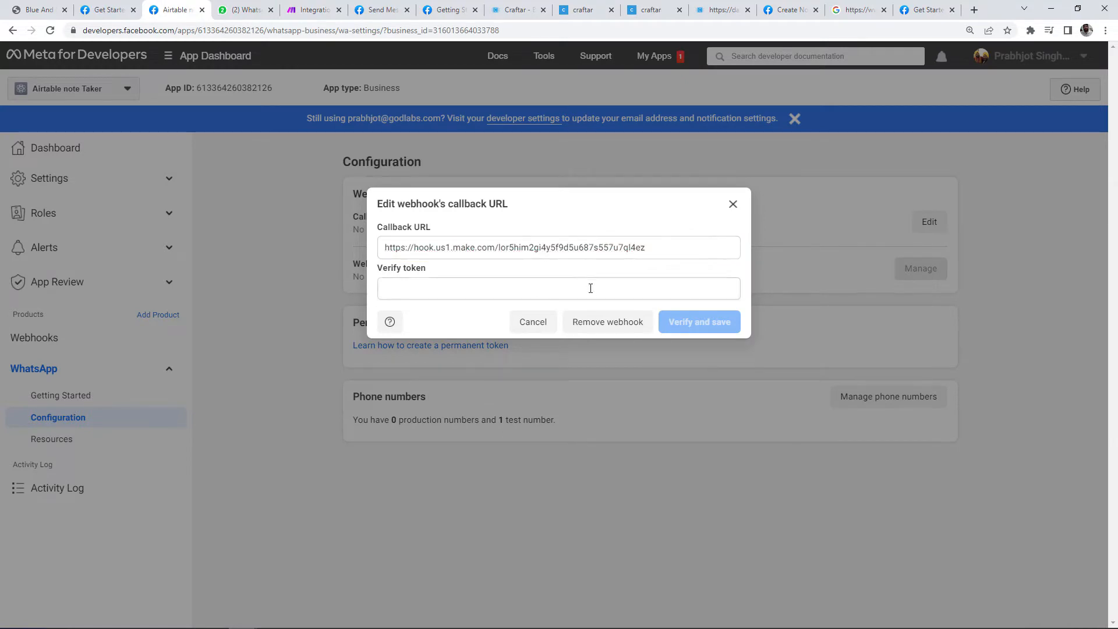
left_click(640, 286)
type("Hello")
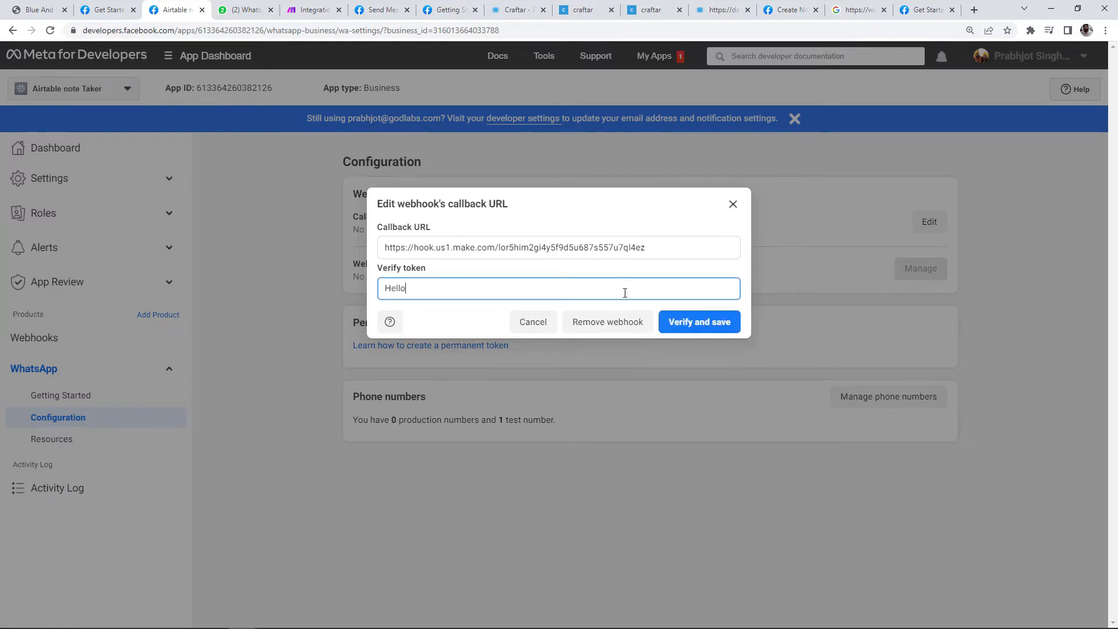
left_click(673, 323)
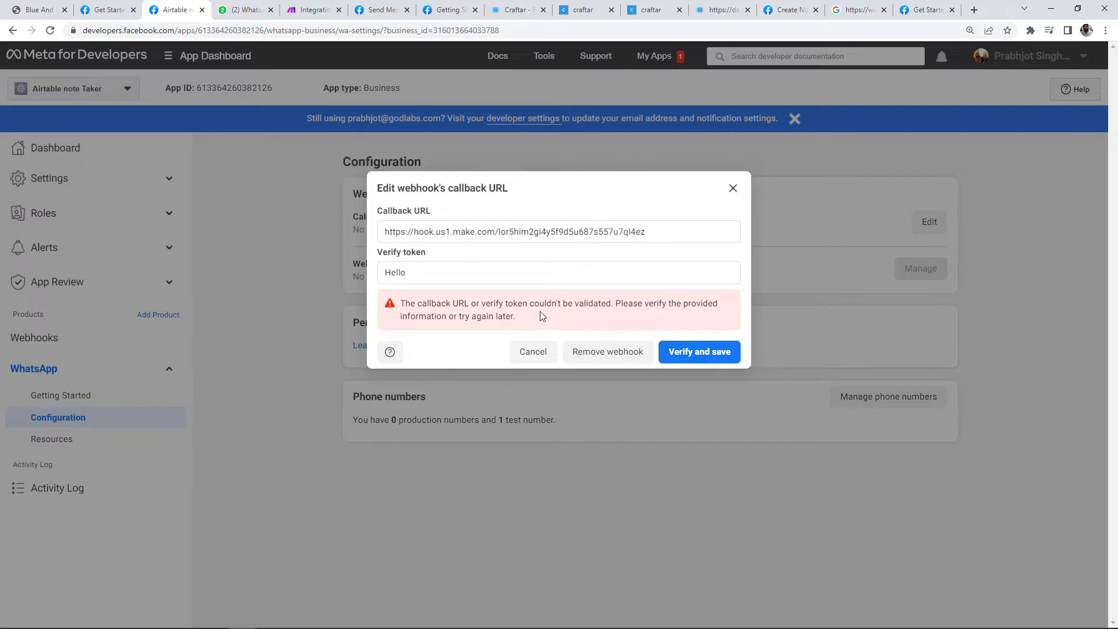
left_click(295, 16)
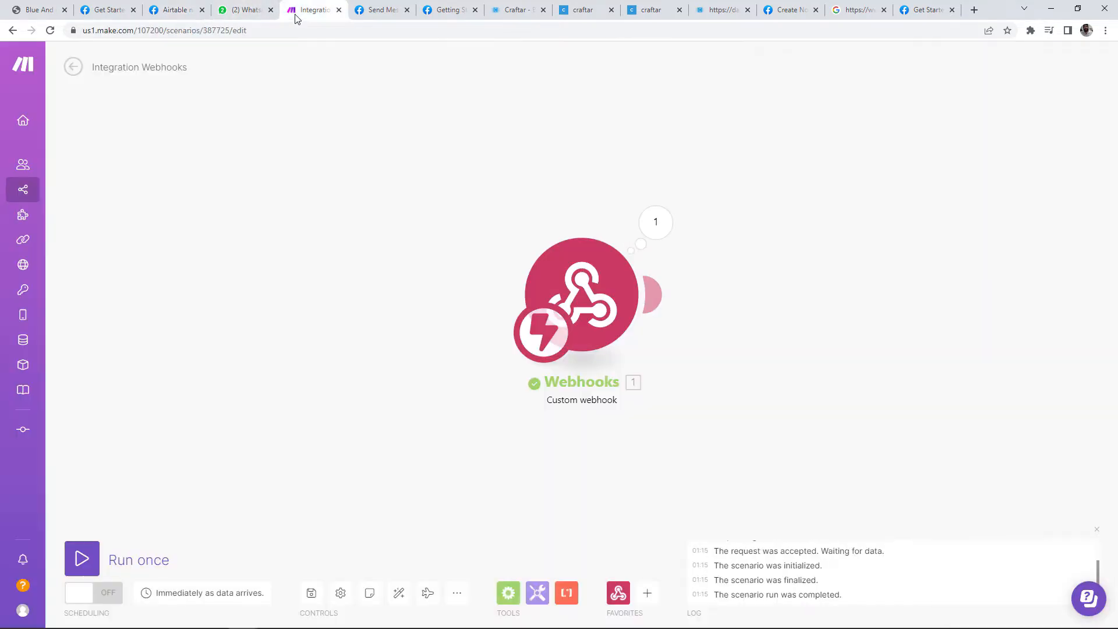
Step: Inspect the webhook's received bundle and locate the hub.challenge value
left_click(579, 303)
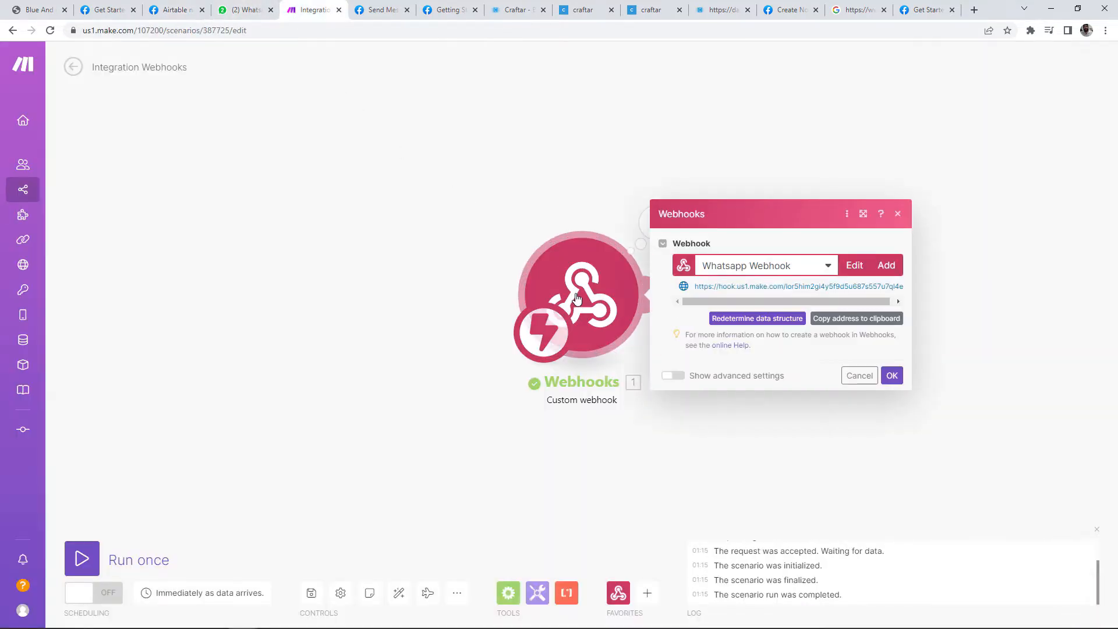
left_click(657, 179)
left_click(655, 228)
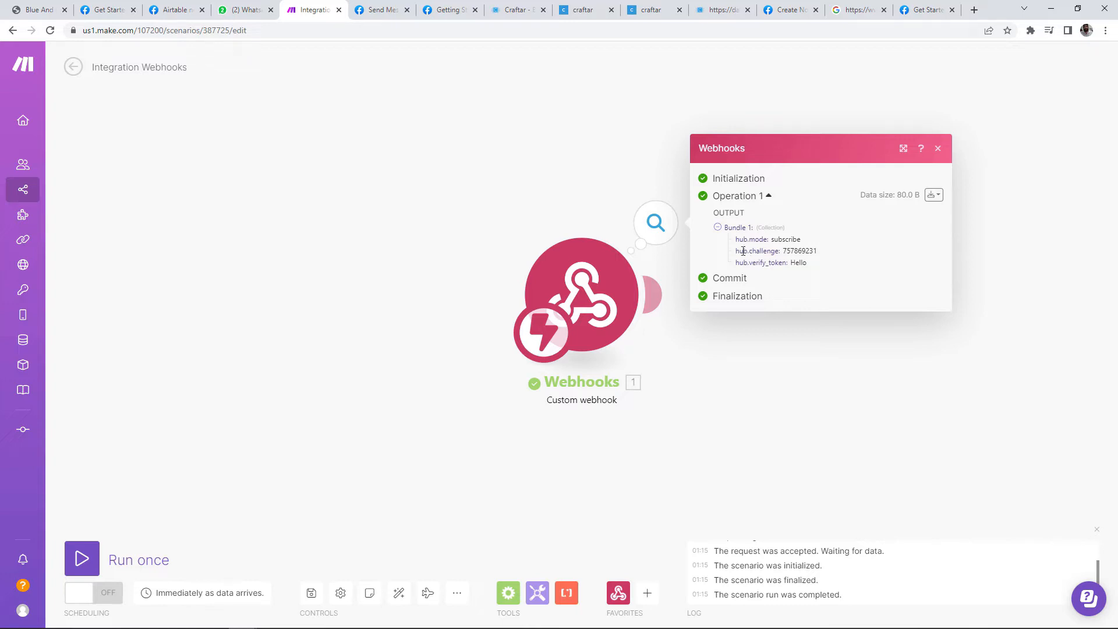
left_click_drag(743, 251, 828, 253)
left_click(767, 389)
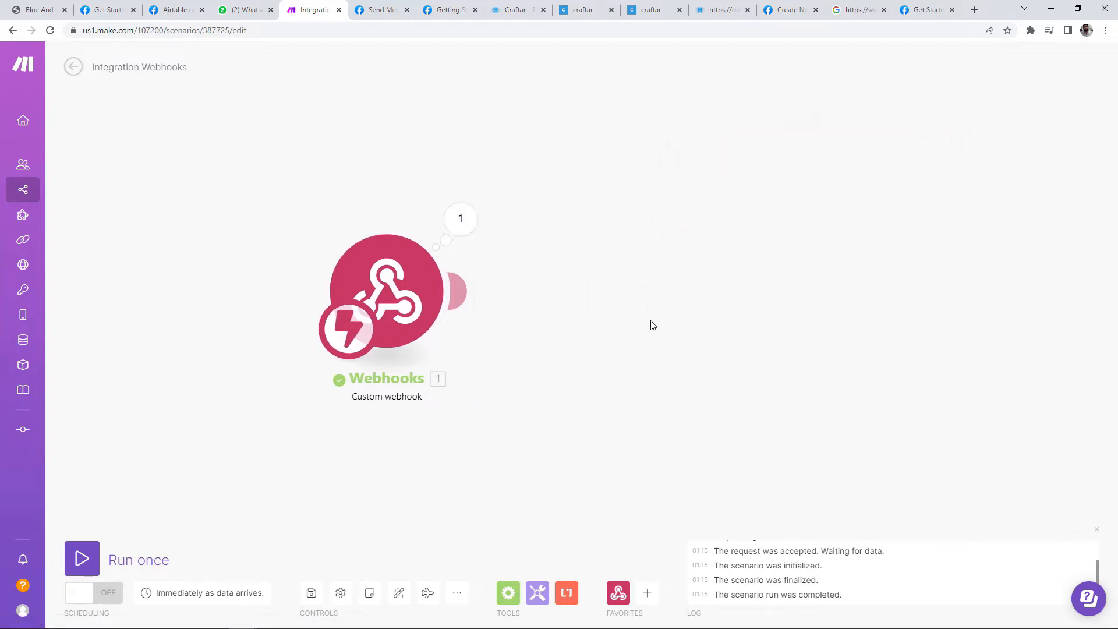
Step: Add a Webhook response module returning status 200 with hub.challenge as body
left_click(454, 293)
left_click(612, 294)
left_click(702, 266)
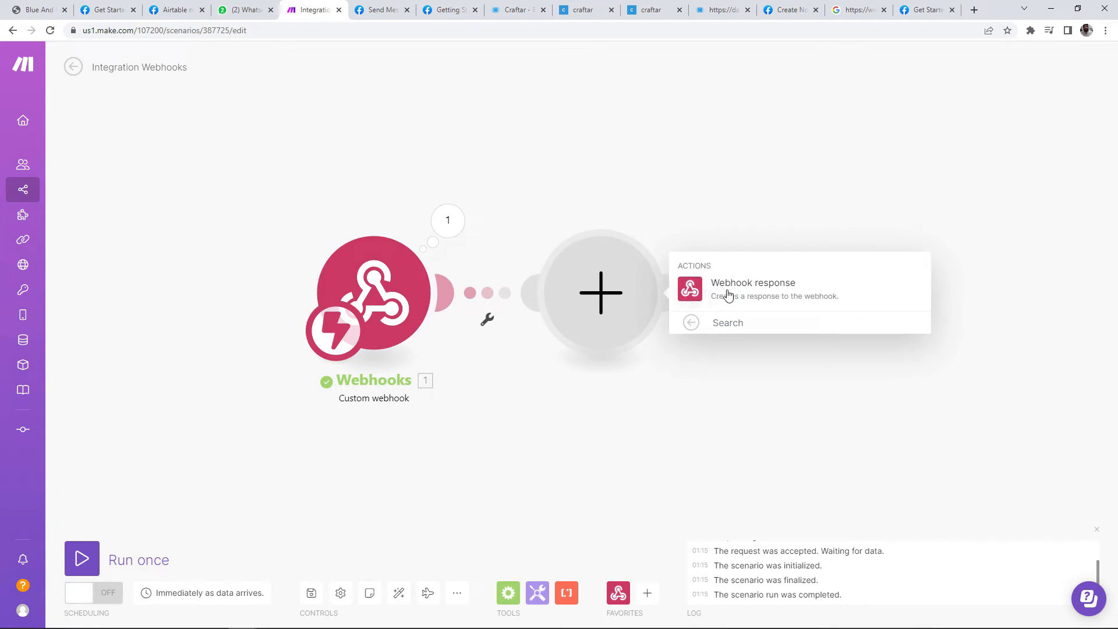
left_click(727, 295)
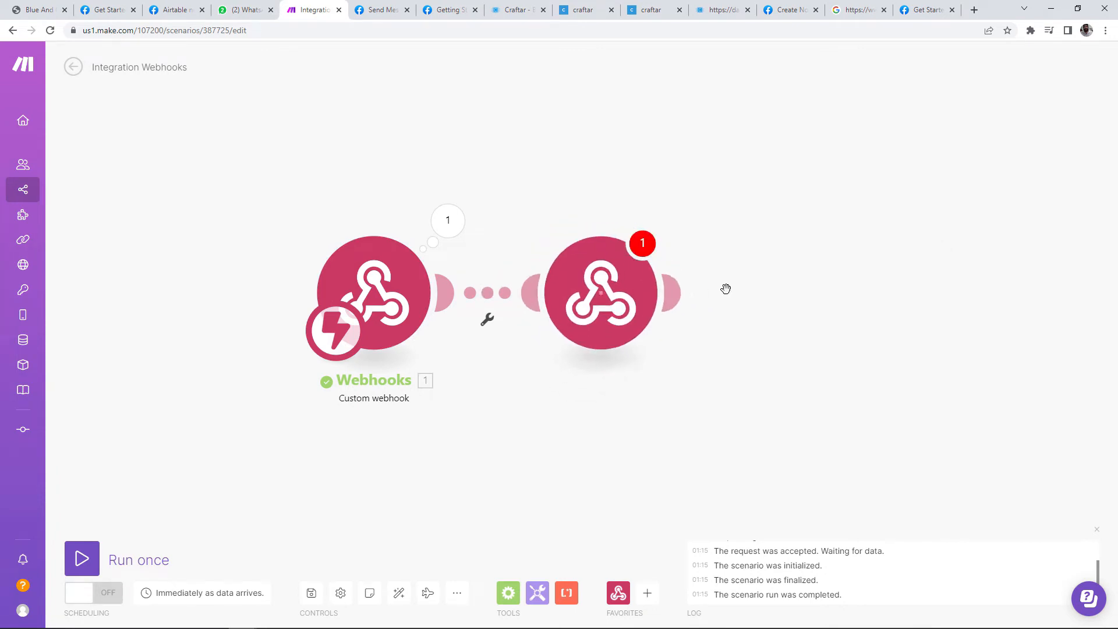
left_click(737, 336)
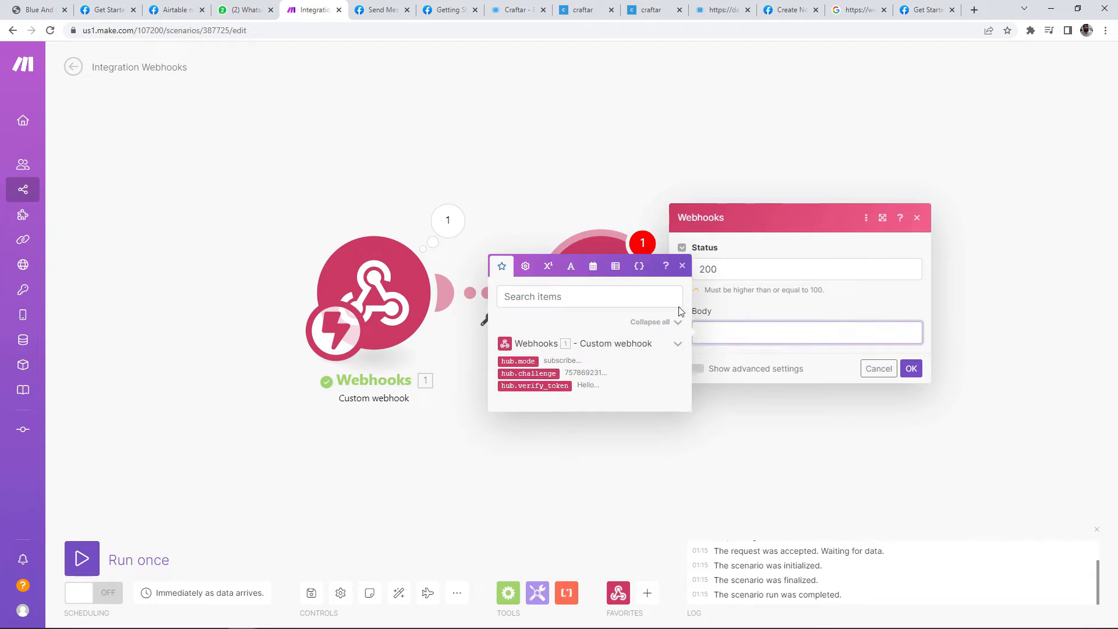
left_click(528, 374)
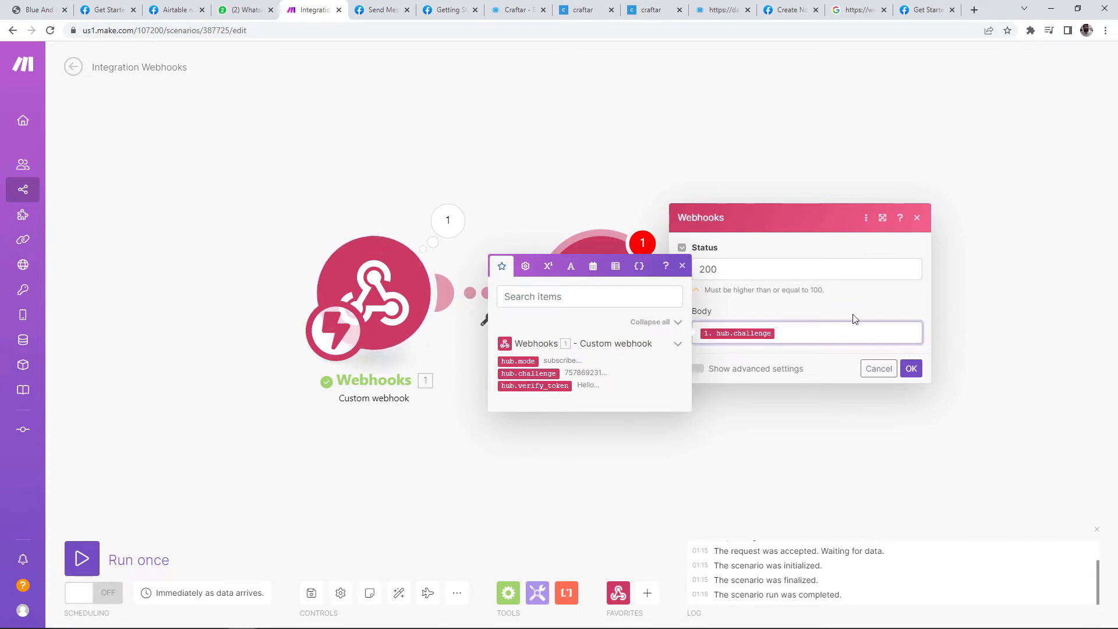
left_click(832, 365)
left_click(912, 369)
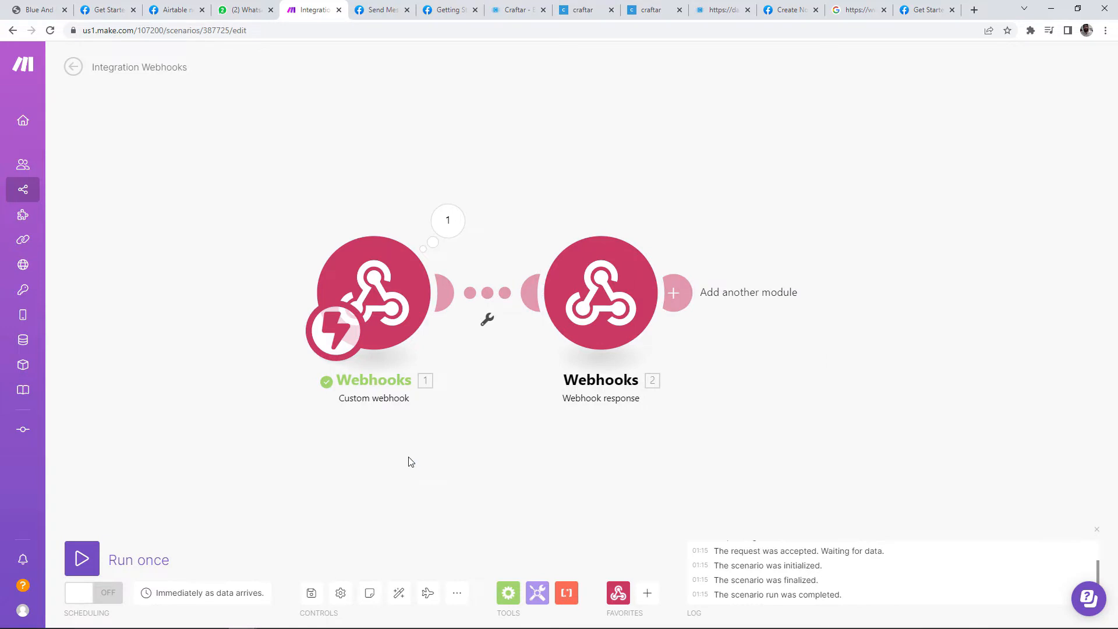
Step: Recheck the webhook data and response settings, remove the placeholder module, and Run once again
left_click(448, 222)
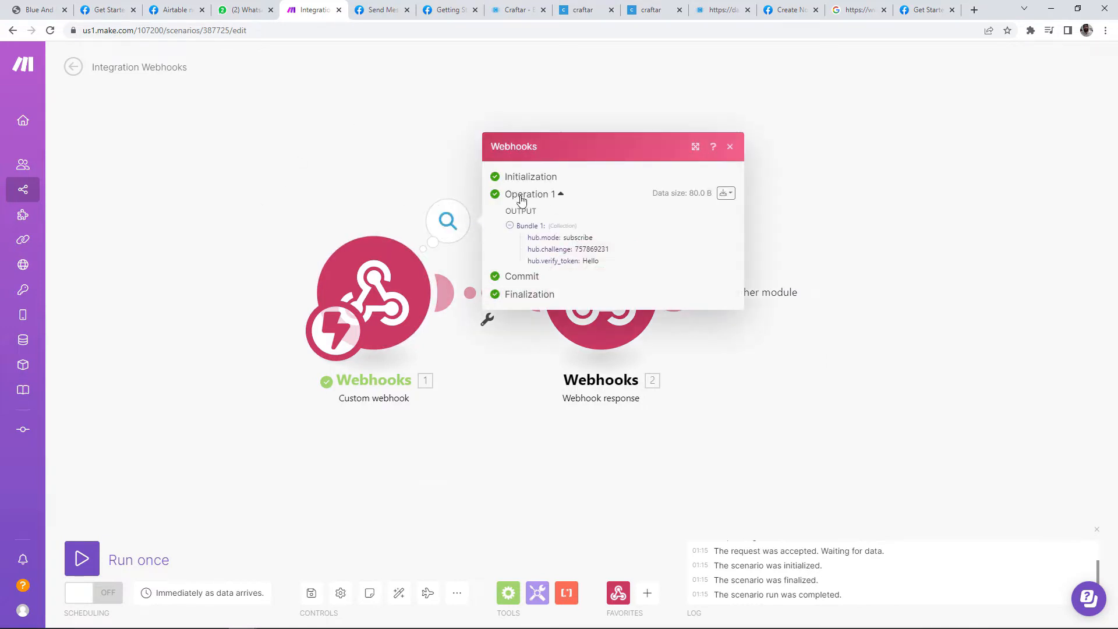
left_click(733, 421)
left_click(678, 298)
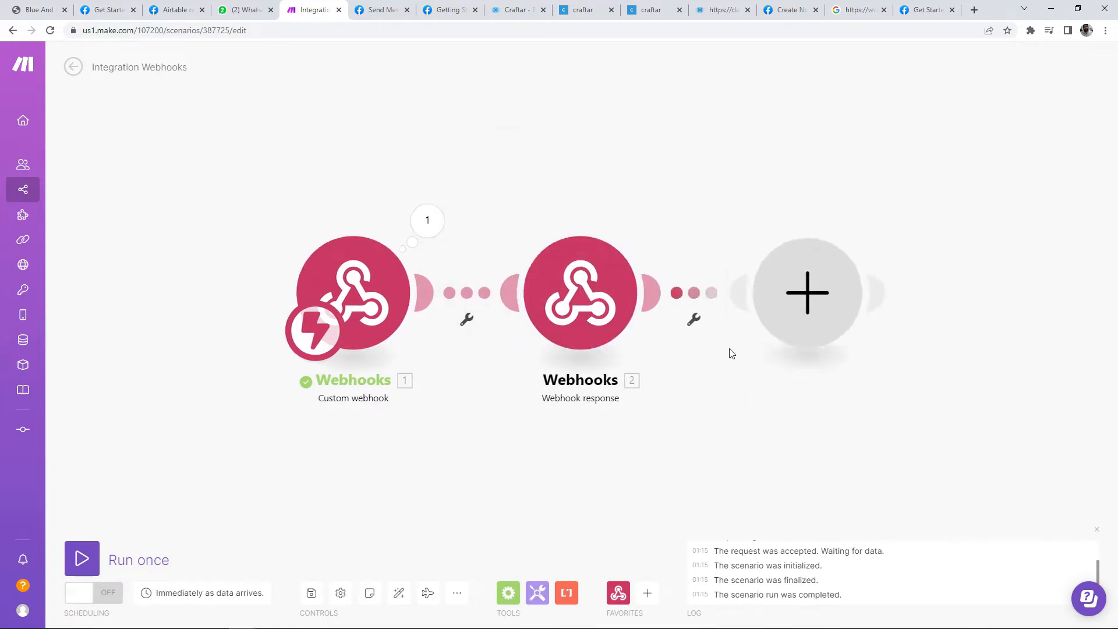
left_click(816, 389)
left_click(604, 324)
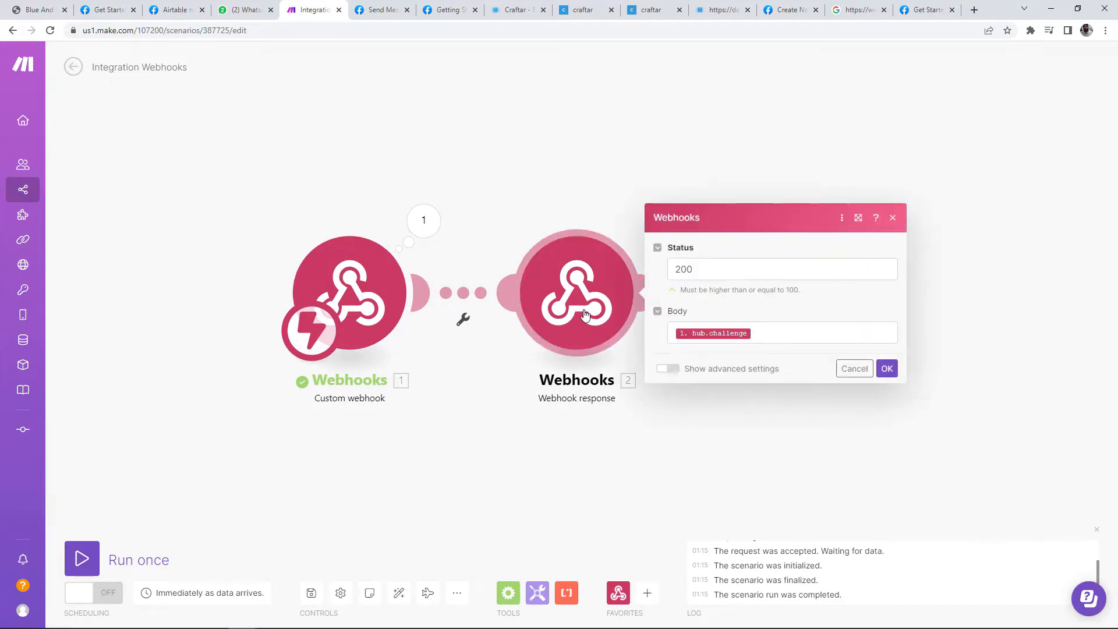
left_click(718, 420)
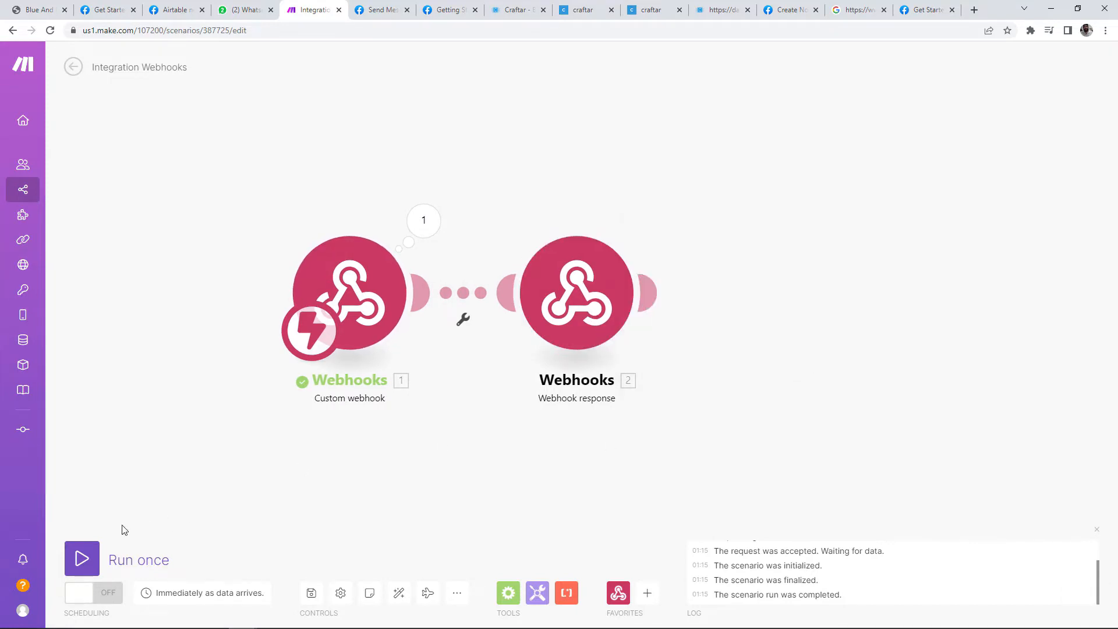
left_click(81, 558)
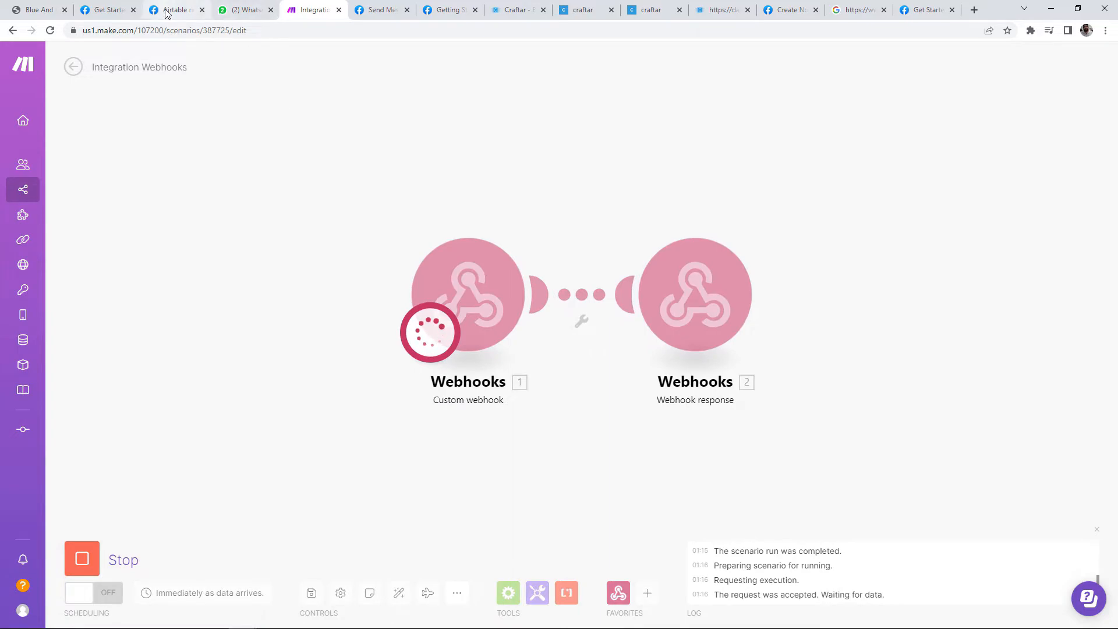
Step: Retry Verify and save so Meta accepts the Make callback URL
left_click(172, 9)
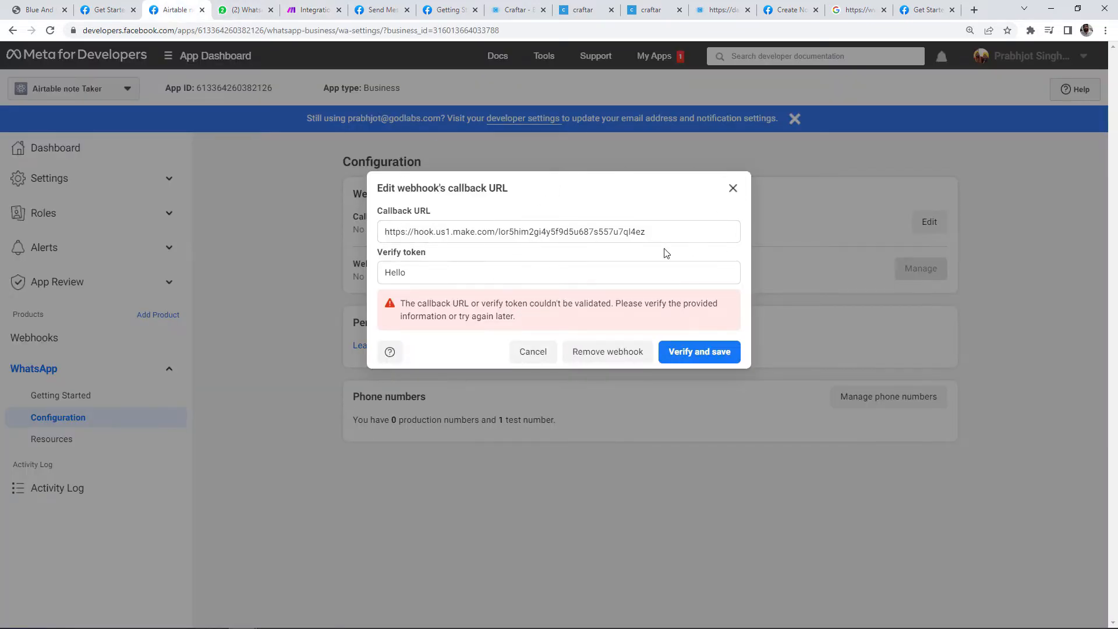
left_click(709, 357)
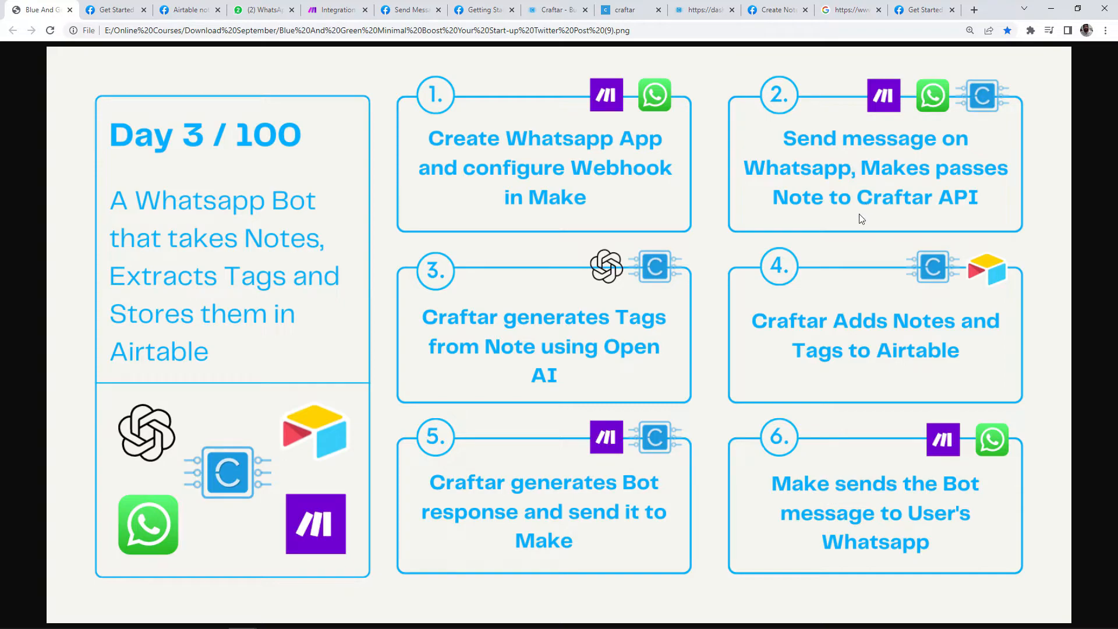
Step: Create a new Craftar API named 'Whatsapp Webhook'
left_click(620, 12)
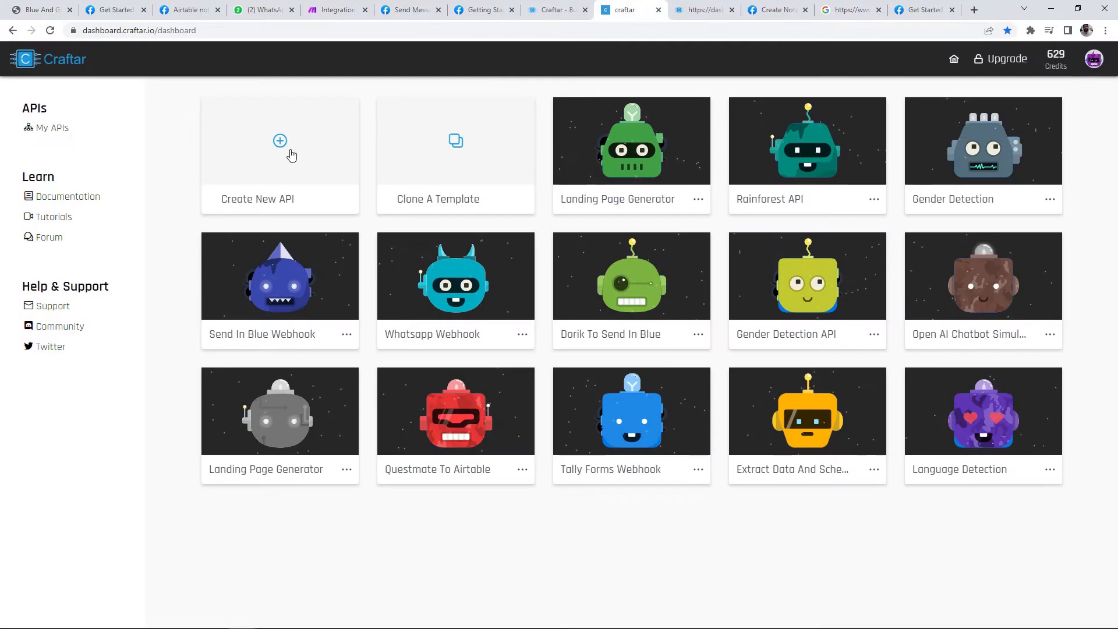
left_click(275, 193)
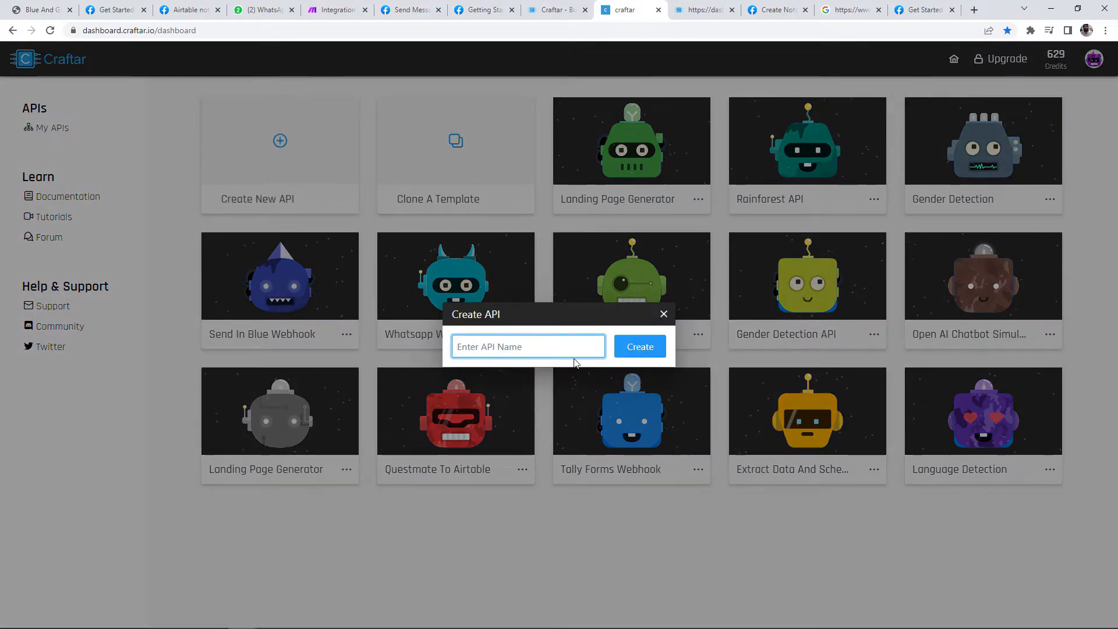
type("W")
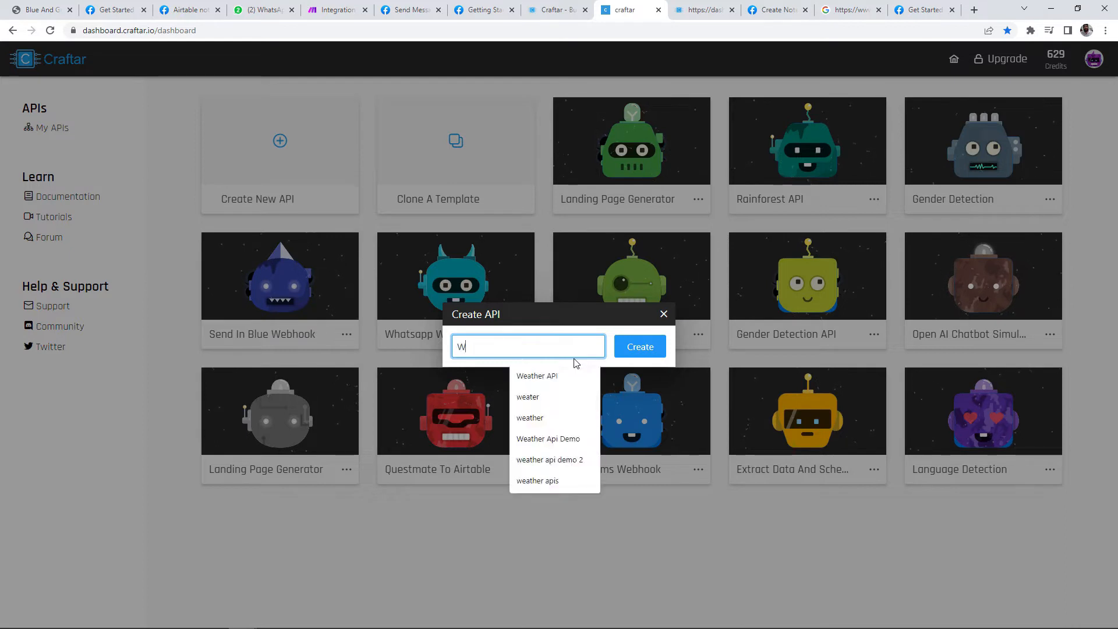
type("hatsa")
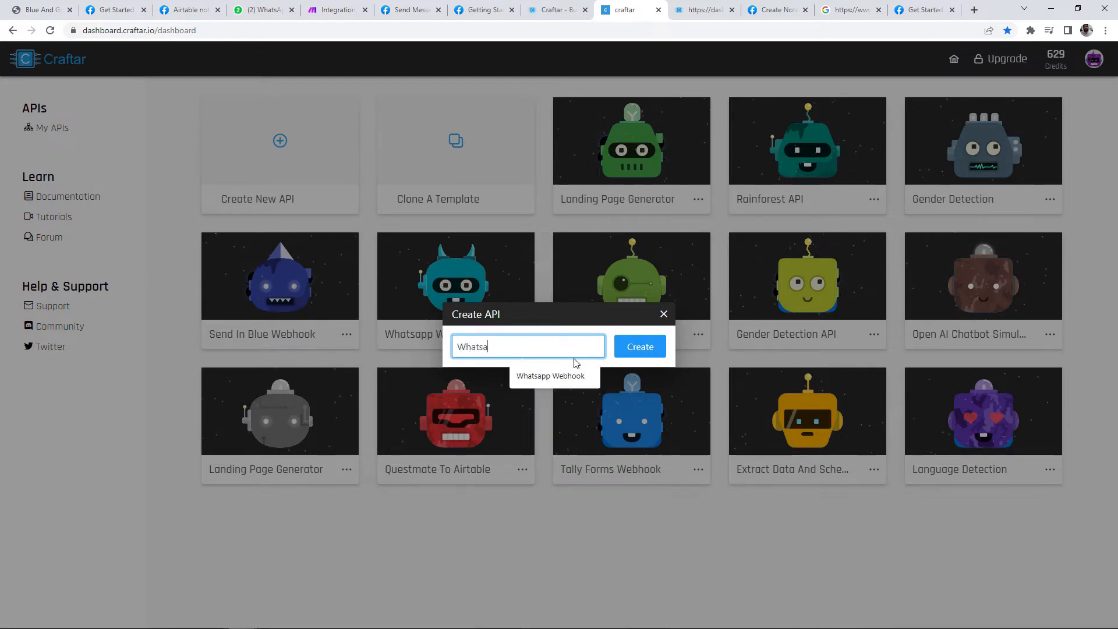
type("pp Webhook")
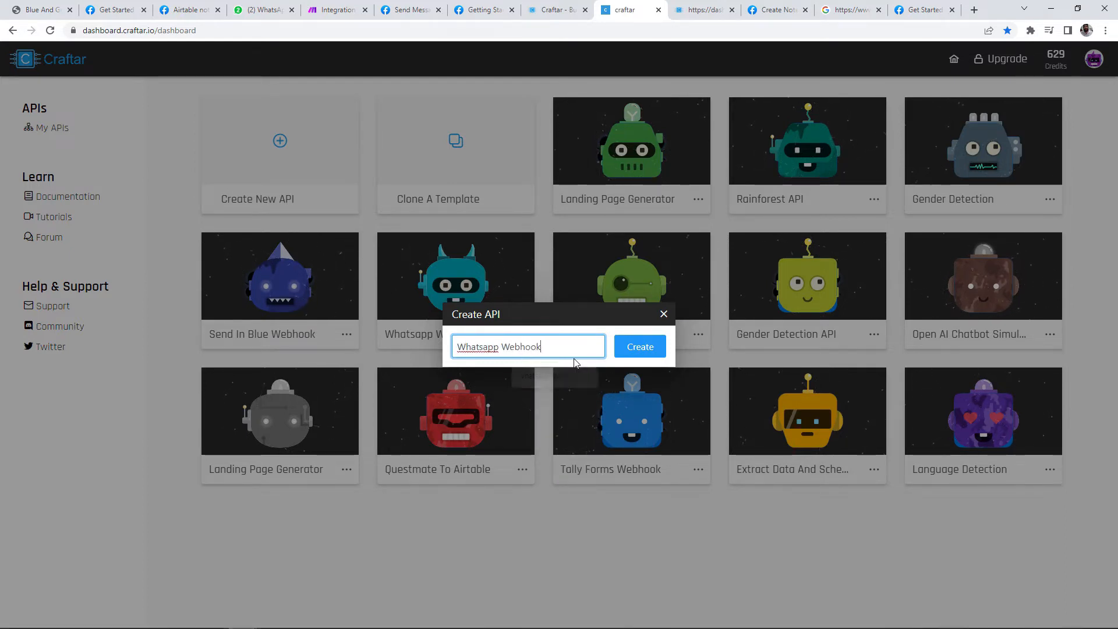
key("Return")
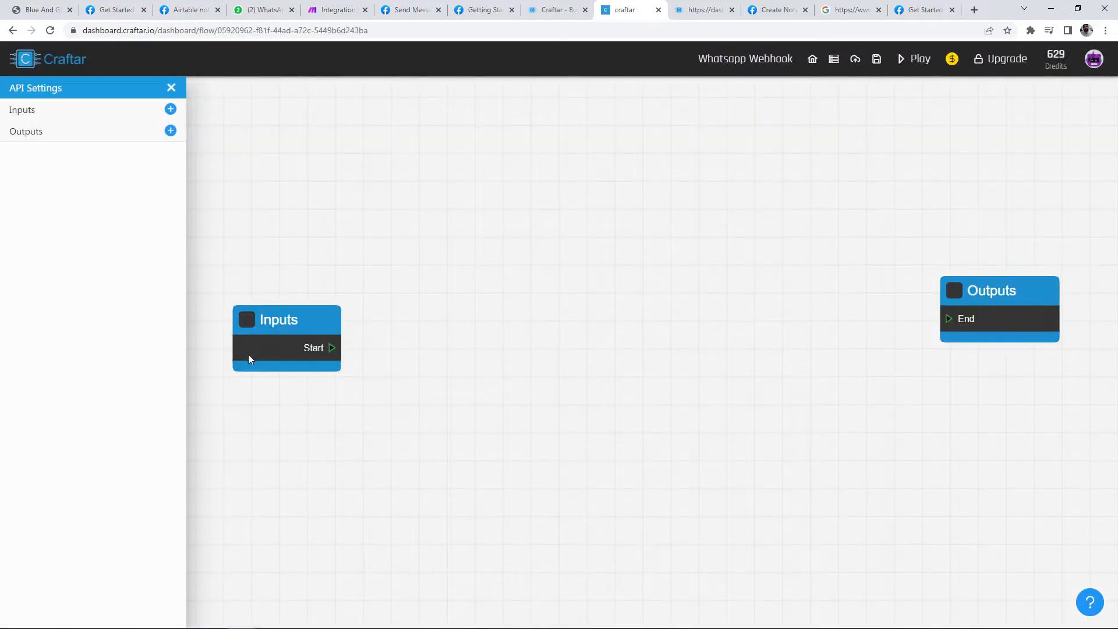
Step: Rearrange the Inputs and Outputs nodes and check the Make scenario's run result
left_click_drag(249, 355, 308, 243)
left_click_drag(998, 304, 751, 341)
left_click_drag(321, 238, 325, 215)
left_click_drag(745, 356, 826, 332)
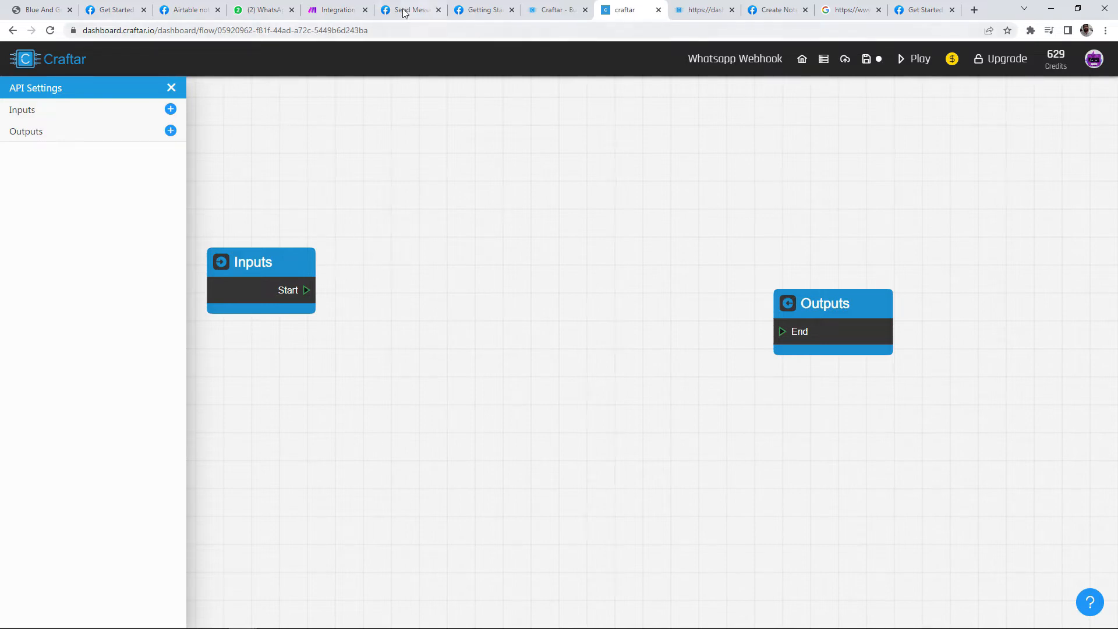
left_click(349, 8)
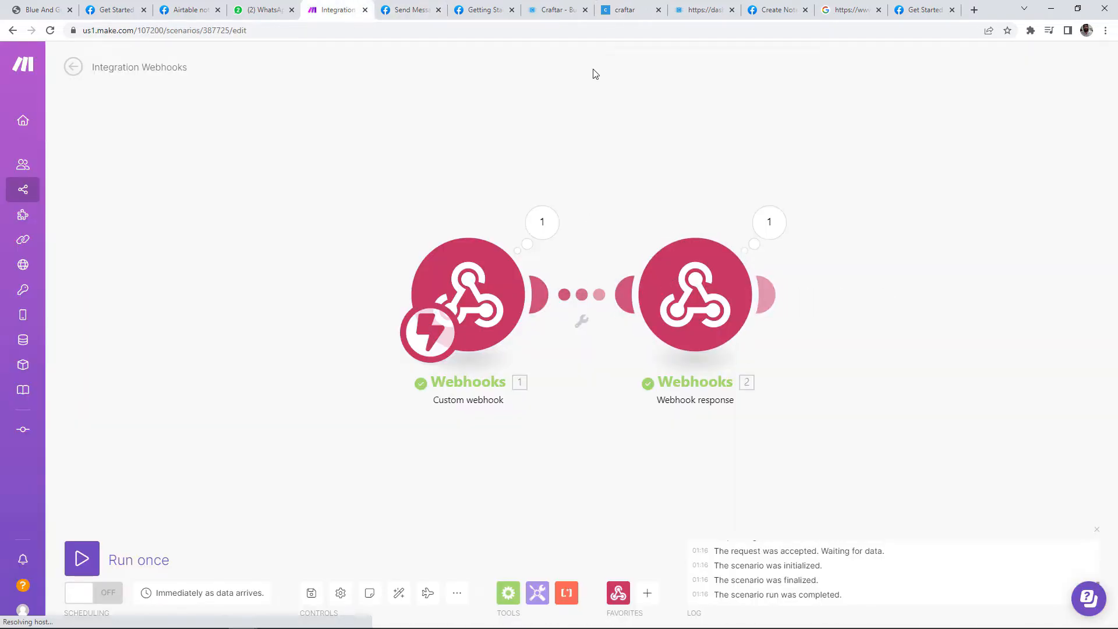
left_click(648, 11)
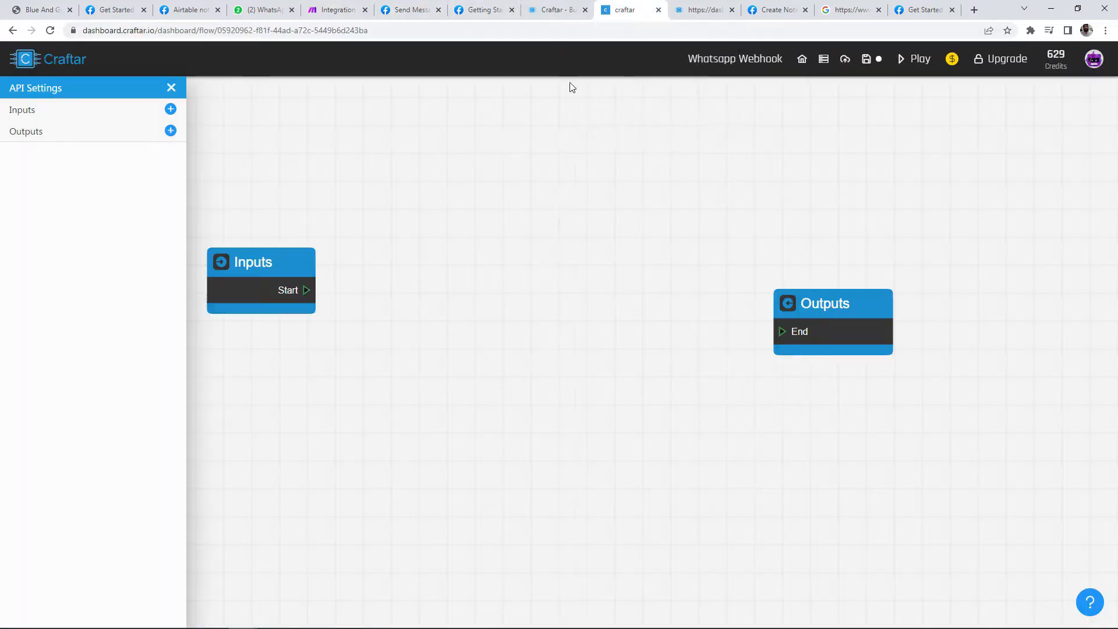
Step: Add a flow input named 'message' with the Text data type
left_click(170, 109)
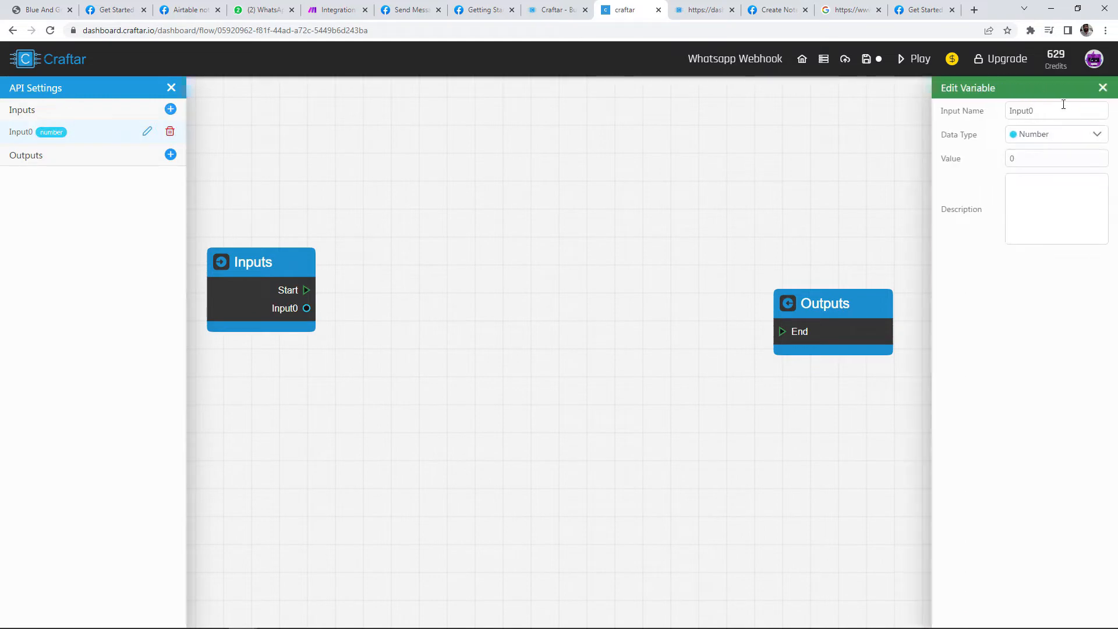
type("message")
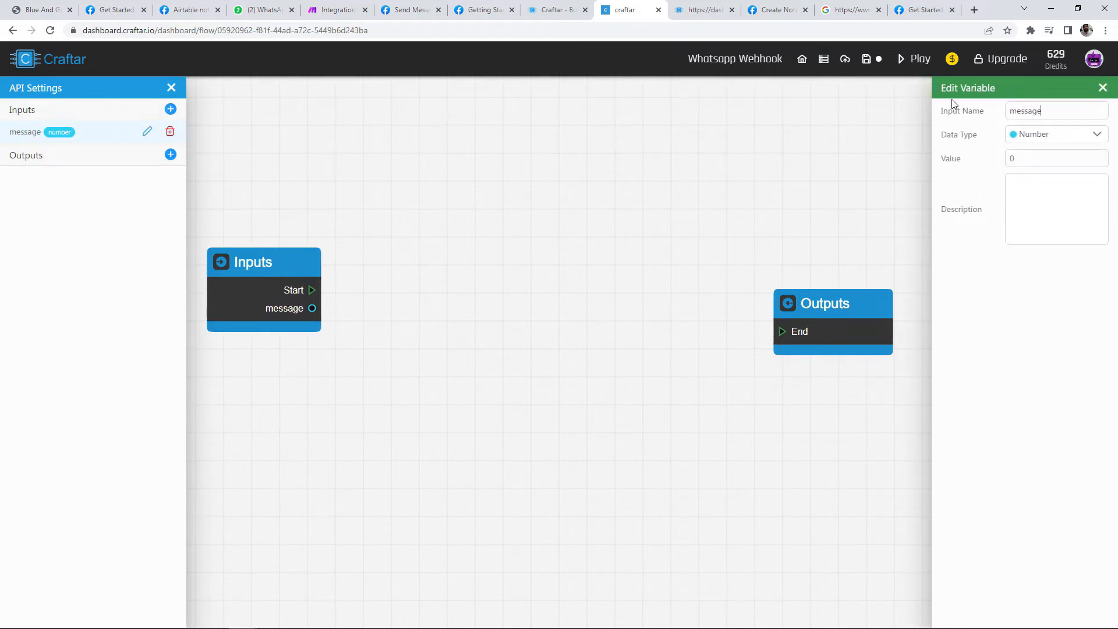
left_click(1093, 136)
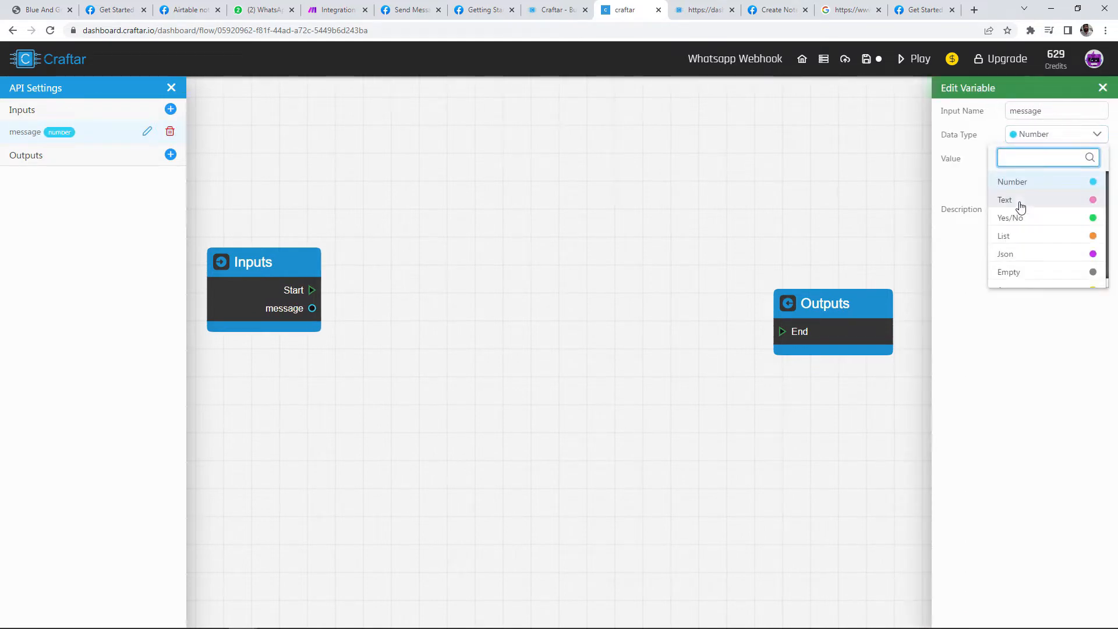
left_click(1023, 201)
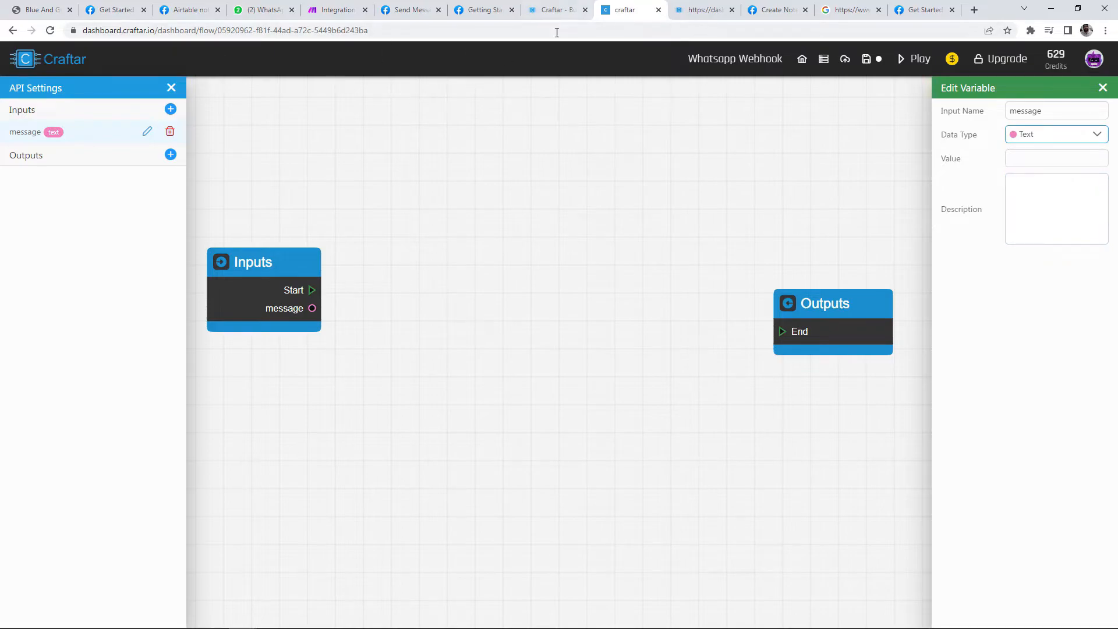
Step: Paste the Craftar landing page's intro paragraph as the message input's value
left_click(560, 10)
left_click_drag(311, 337, 213, 289)
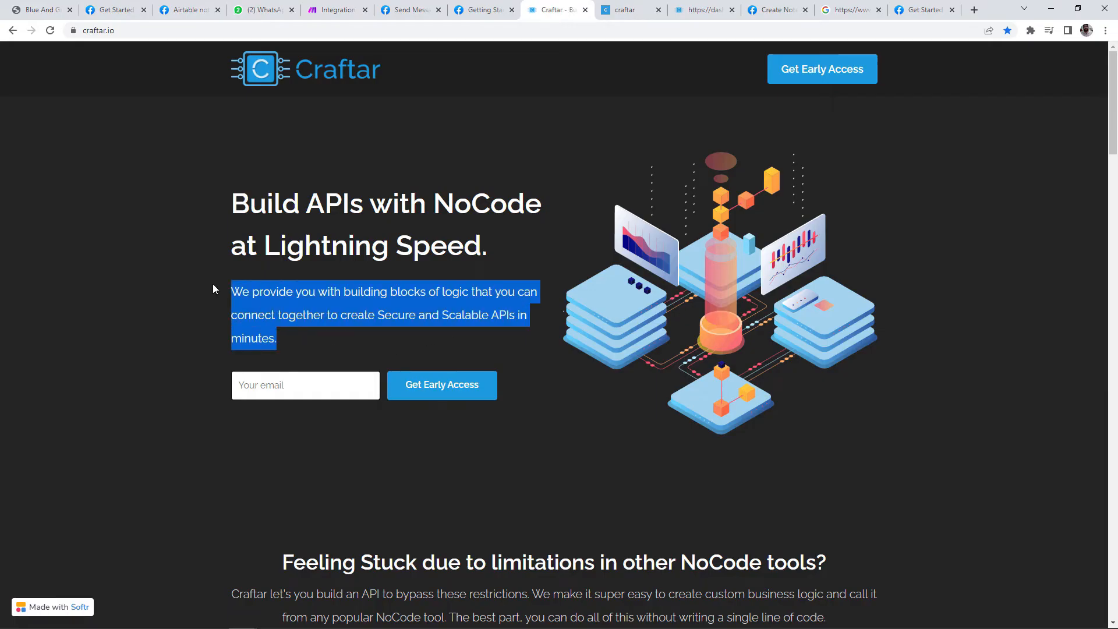
left_click(624, 10)
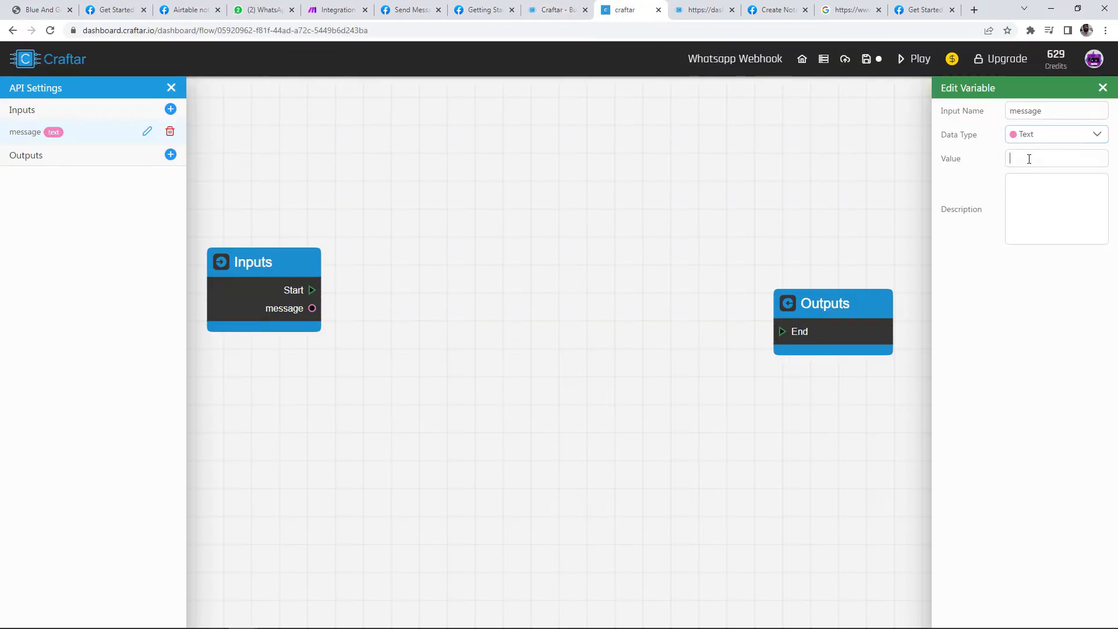
key("ctrl+v")
left_click_drag(291, 276, 324, 278)
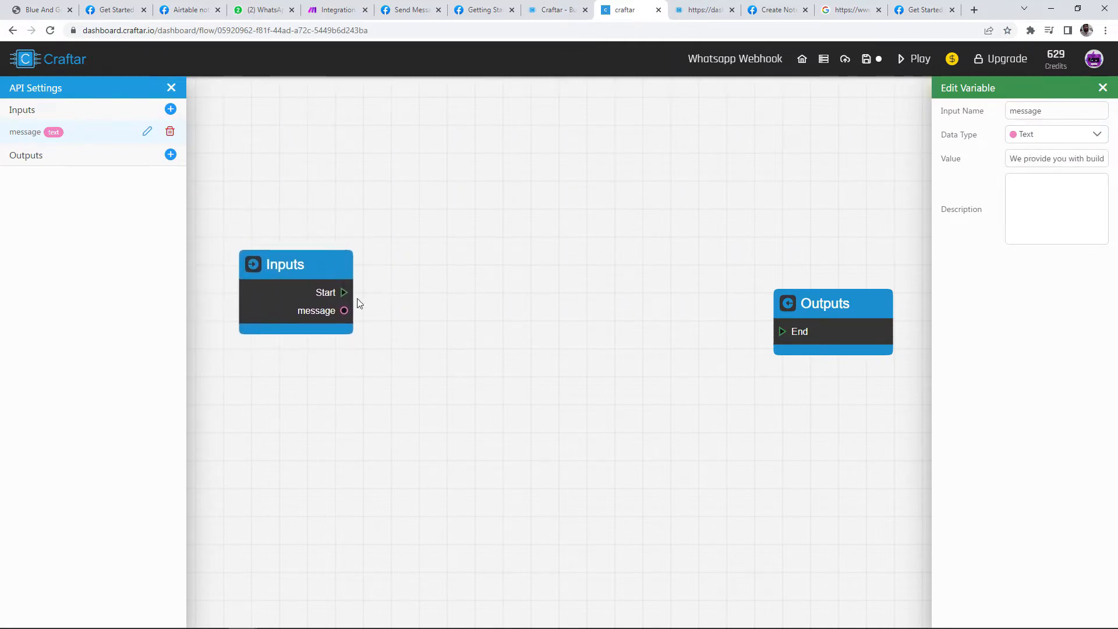
left_click_drag(390, 293, 465, 291)
Step: Add an Integrations > OpenAI Create Completion Simple block to the flow
right_click(489, 244)
scroll(466, 256, "up", 1)
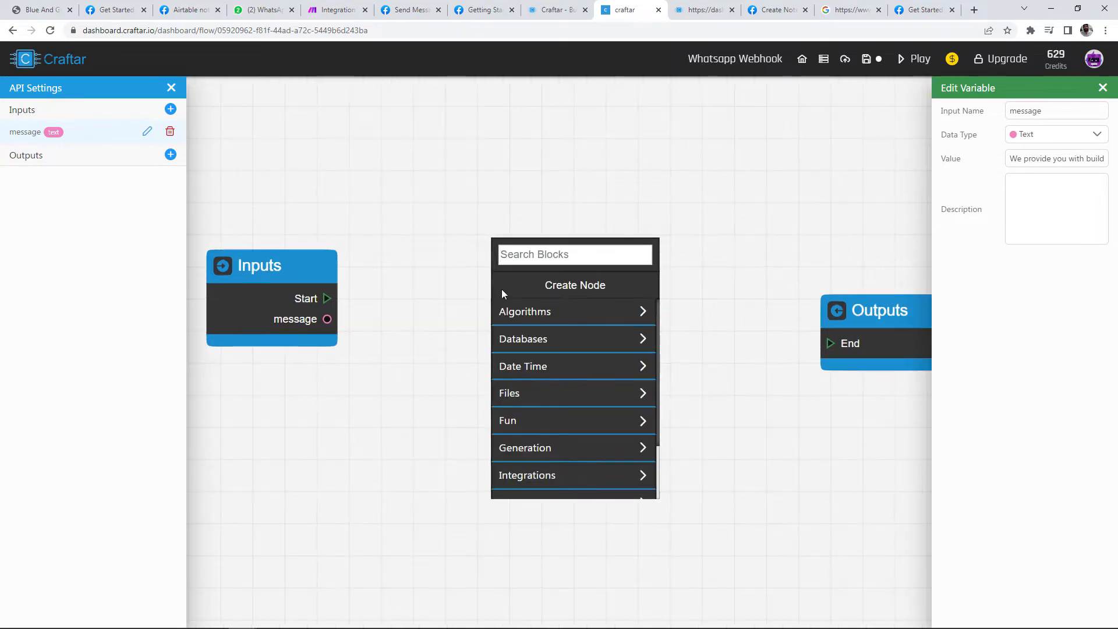
scroll(577, 396, "down", 2)
left_click(562, 412)
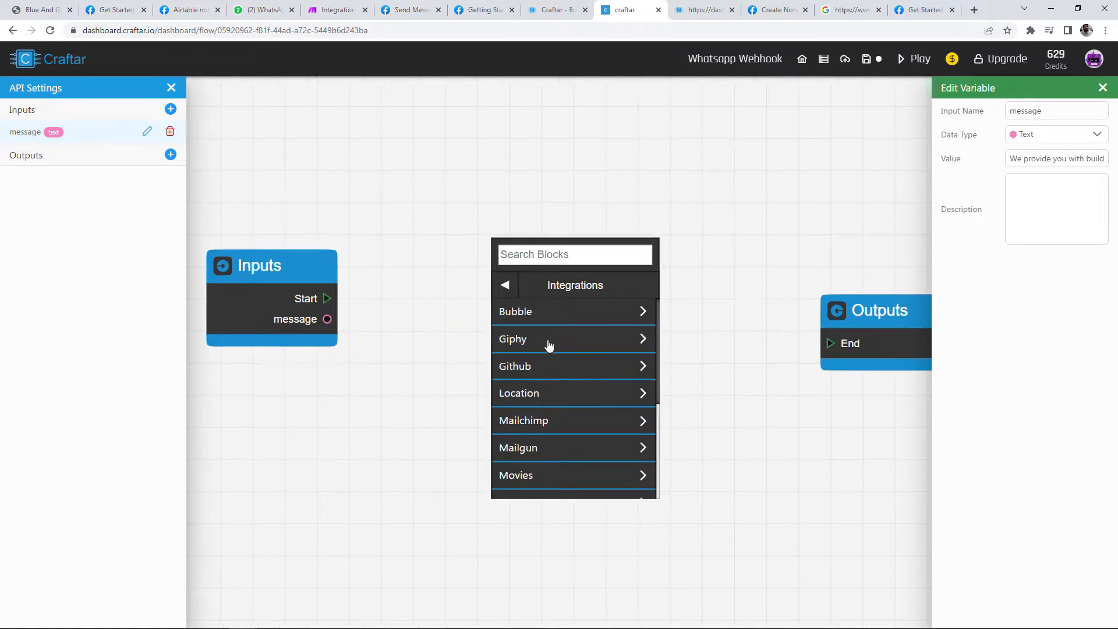
scroll(544, 376, "down", 2)
left_click(532, 431)
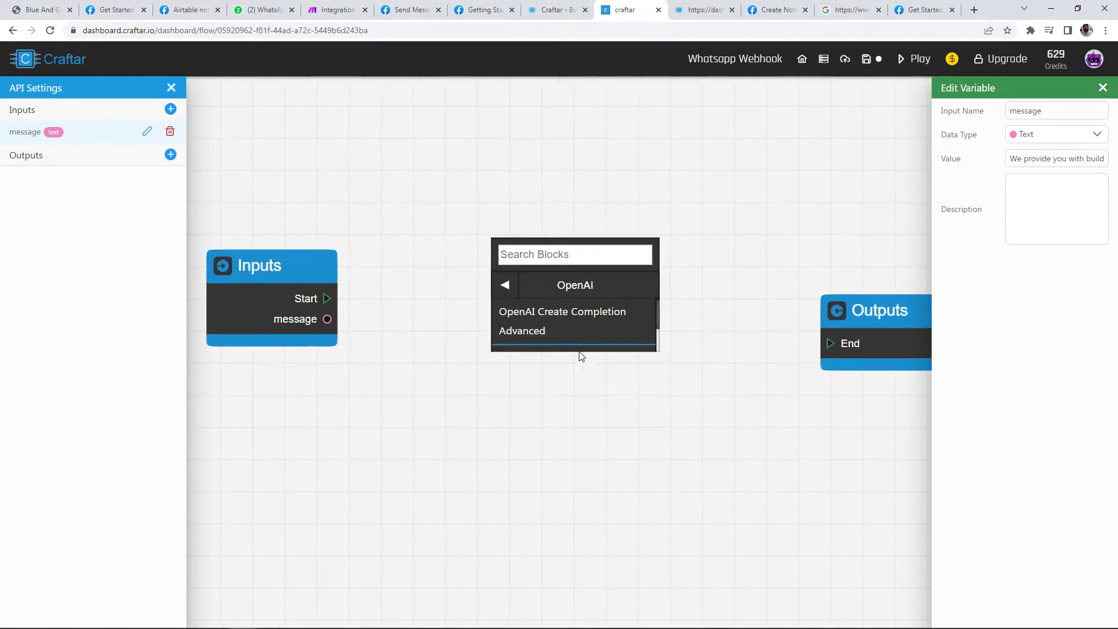
scroll(582, 314, "down", 1)
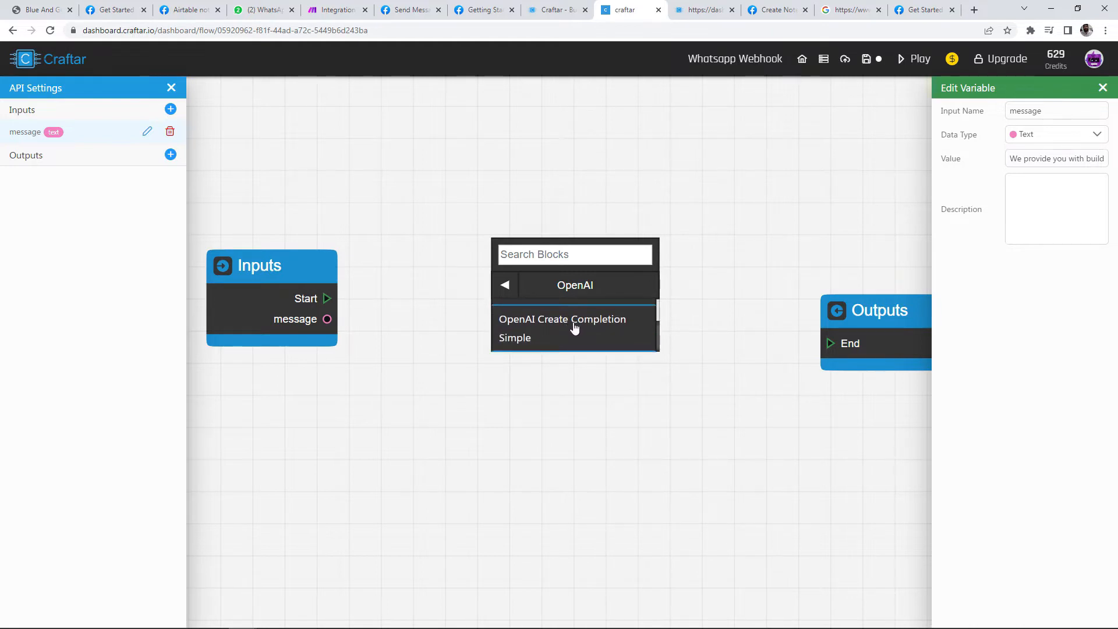
left_click(575, 328)
left_click_drag(725, 263, 679, 223)
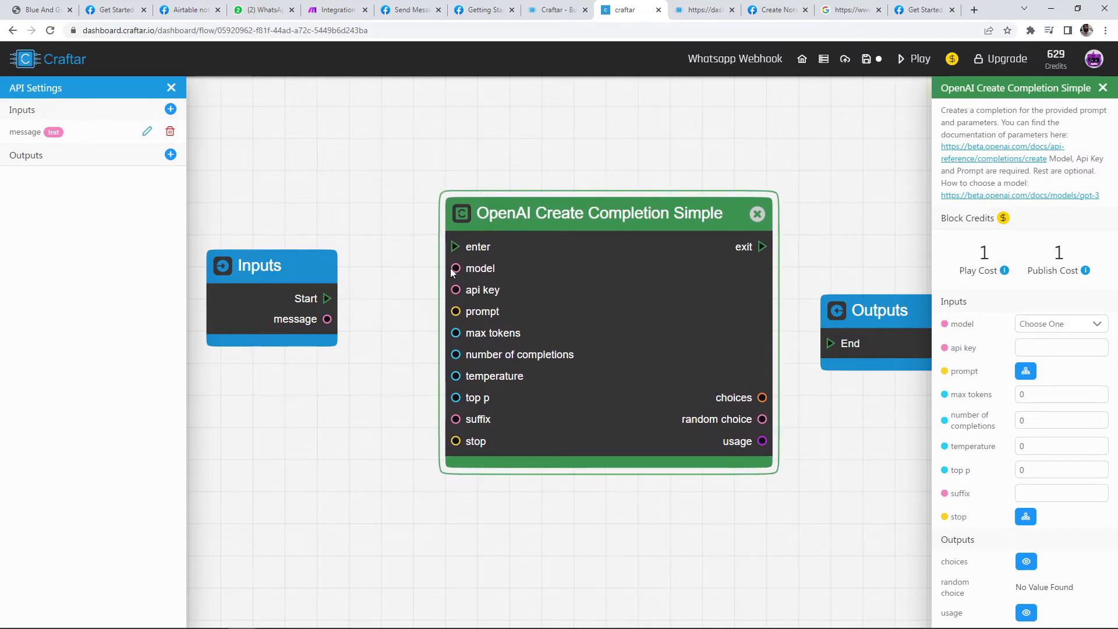
left_click_drag(456, 267, 402, 252)
Step: Set the OpenAI block's model to Text-Davinci-002 and paste the API key
left_click(1048, 325)
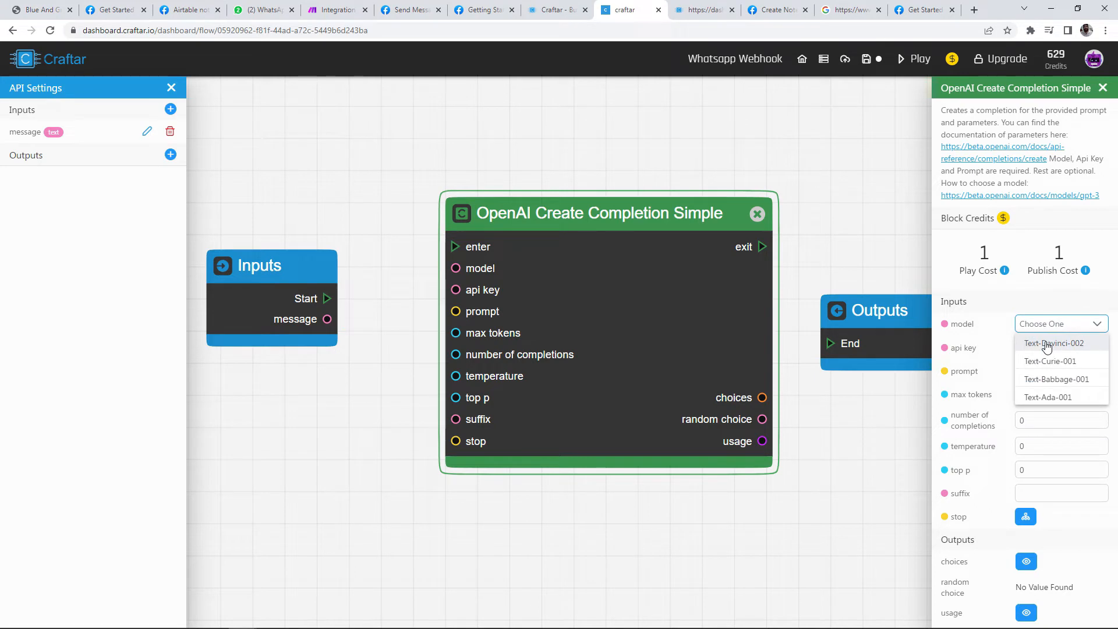
left_click(1046, 344)
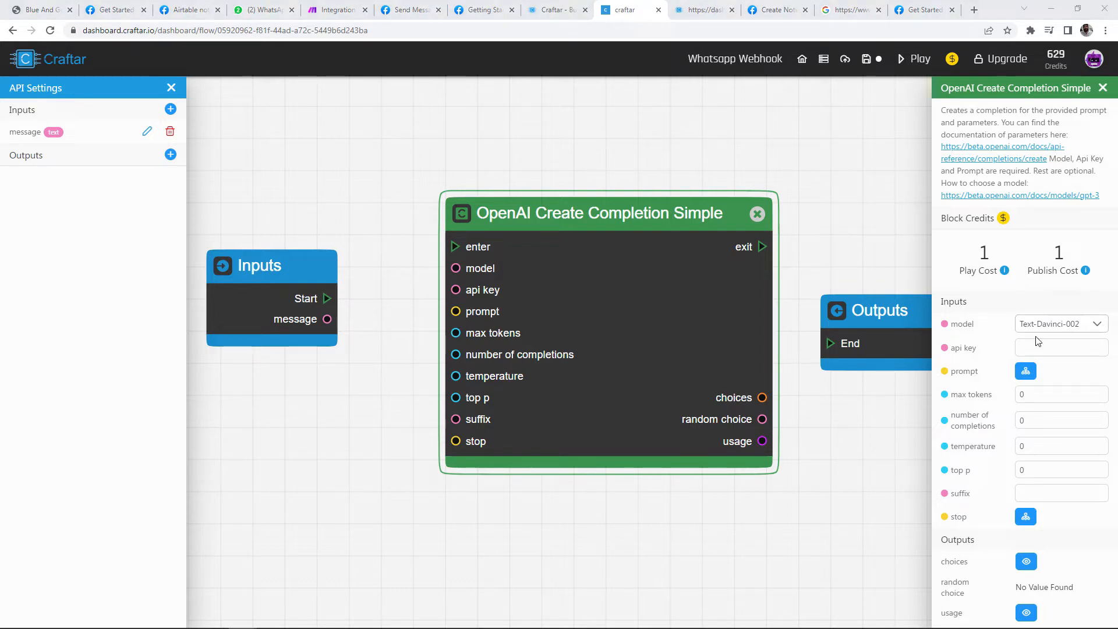
left_click(1038, 342)
key("ctrl+v")
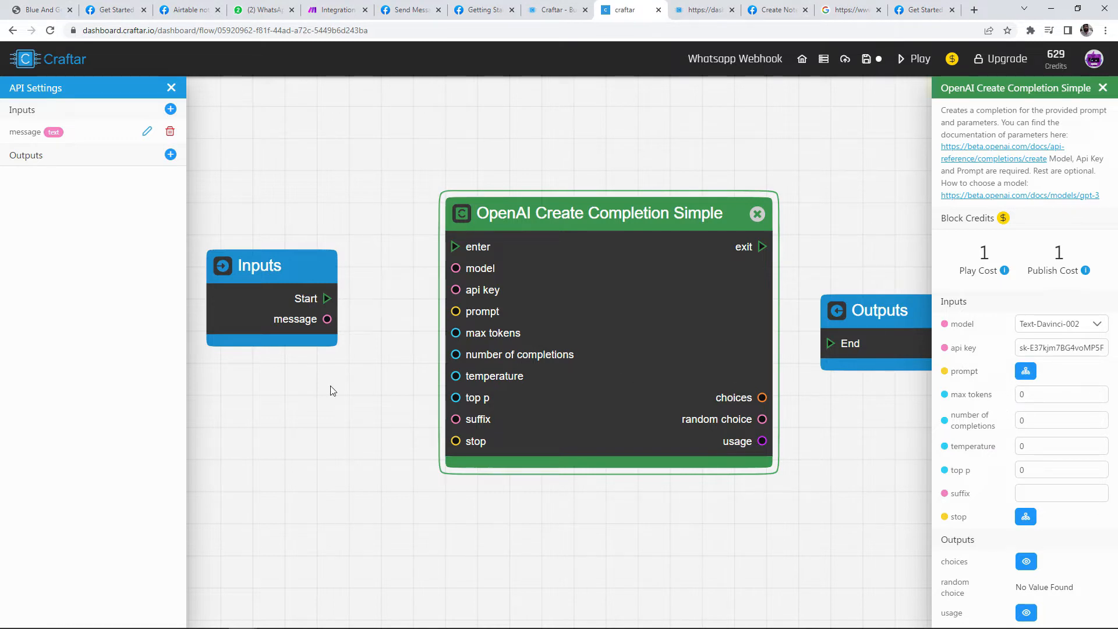
Step: Rearrange the canvas and start a new block from the message input, searching 'combine'
left_click_drag(353, 419, 652, 408)
left_click_drag(562, 285, 496, 241)
key("ctrl+z")
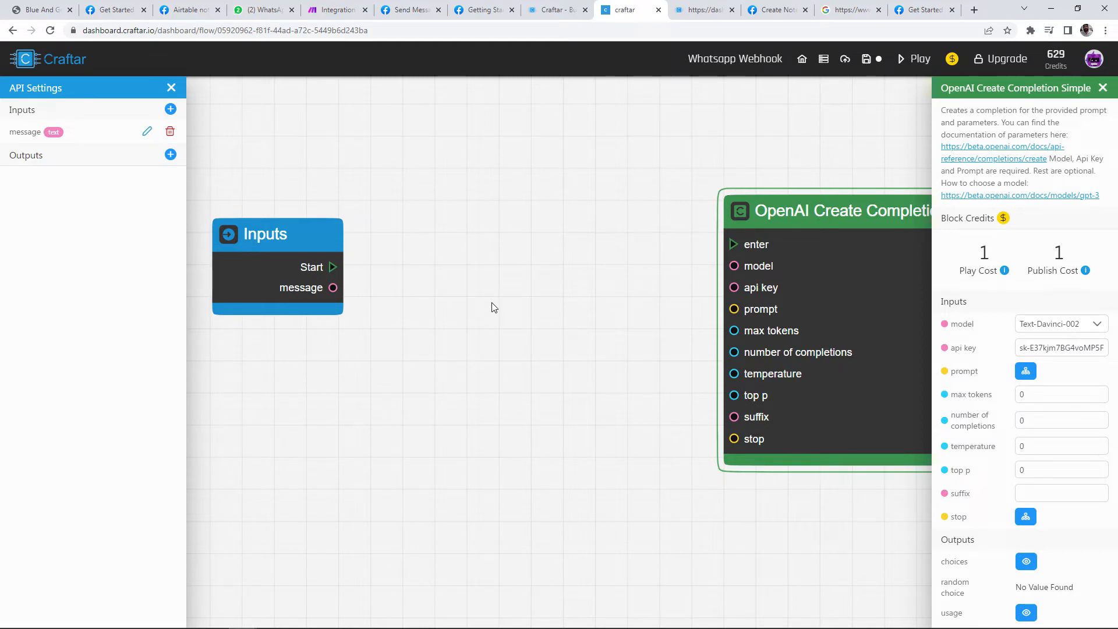
left_click_drag(337, 297, 359, 285)
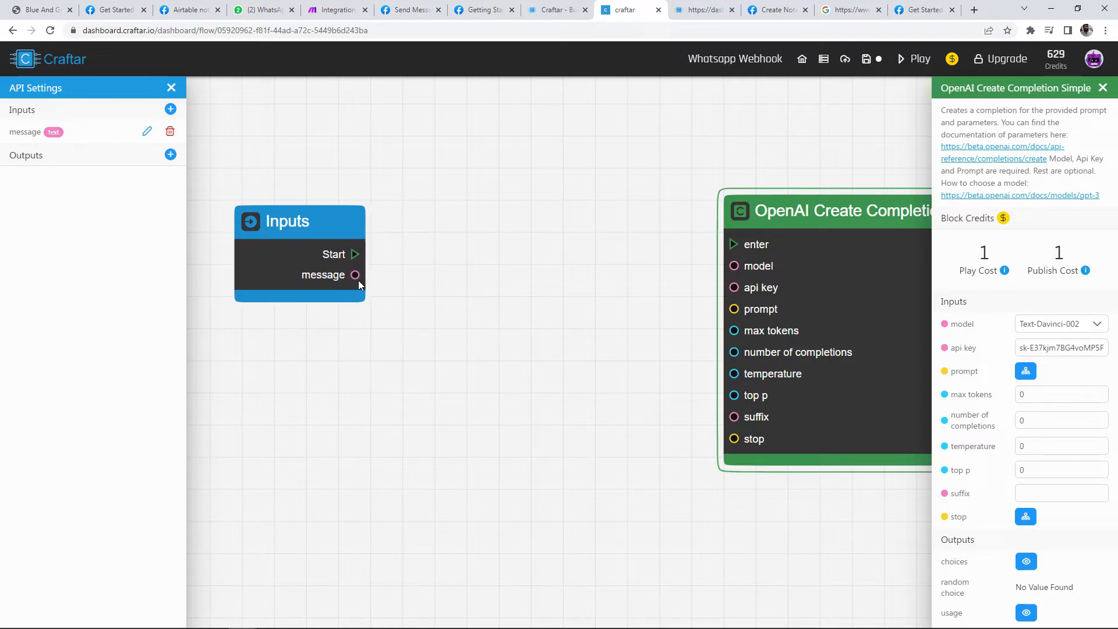
left_click_drag(355, 275, 447, 281)
type("combine")
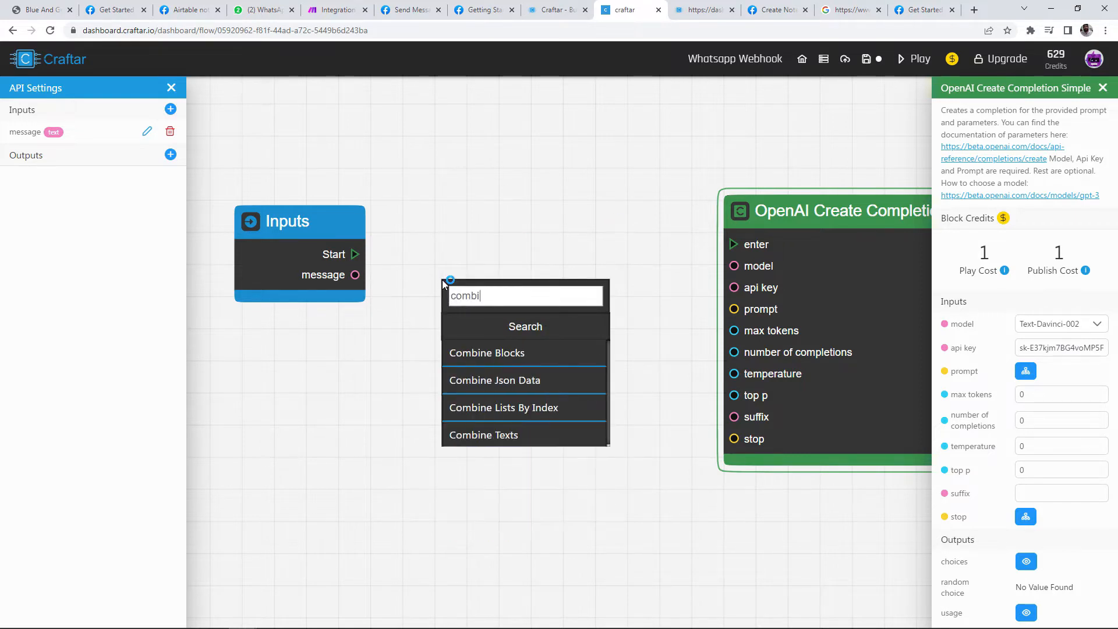
Step: Add a Combine Texts block fed by the message in text2, with the keyword-extraction instruction pasted into text1
left_click(520, 444)
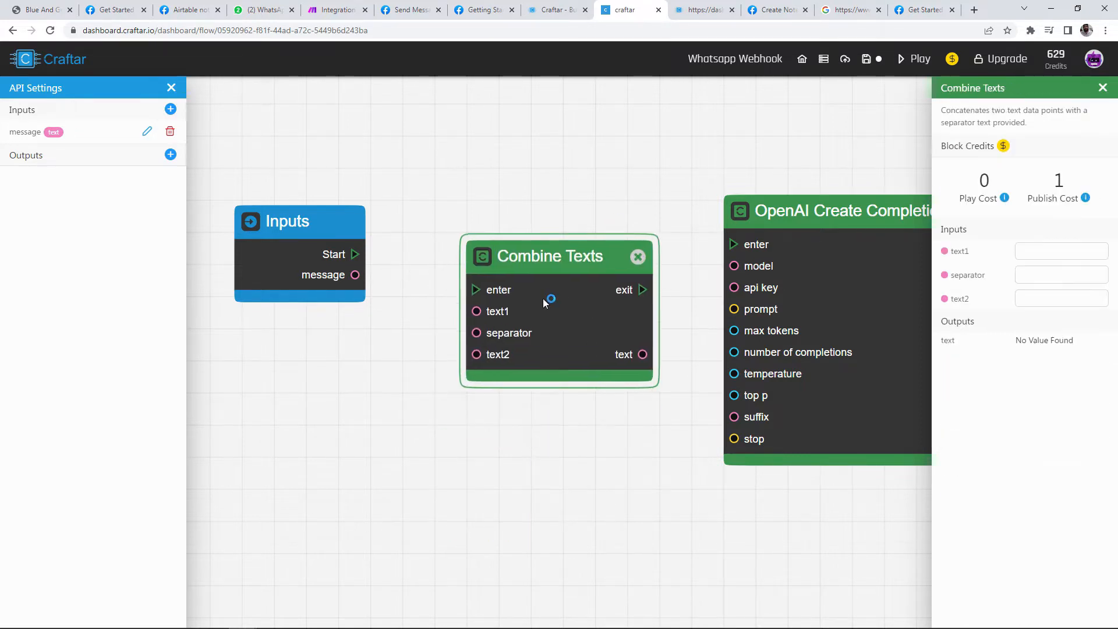
left_click_drag(469, 309, 381, 258)
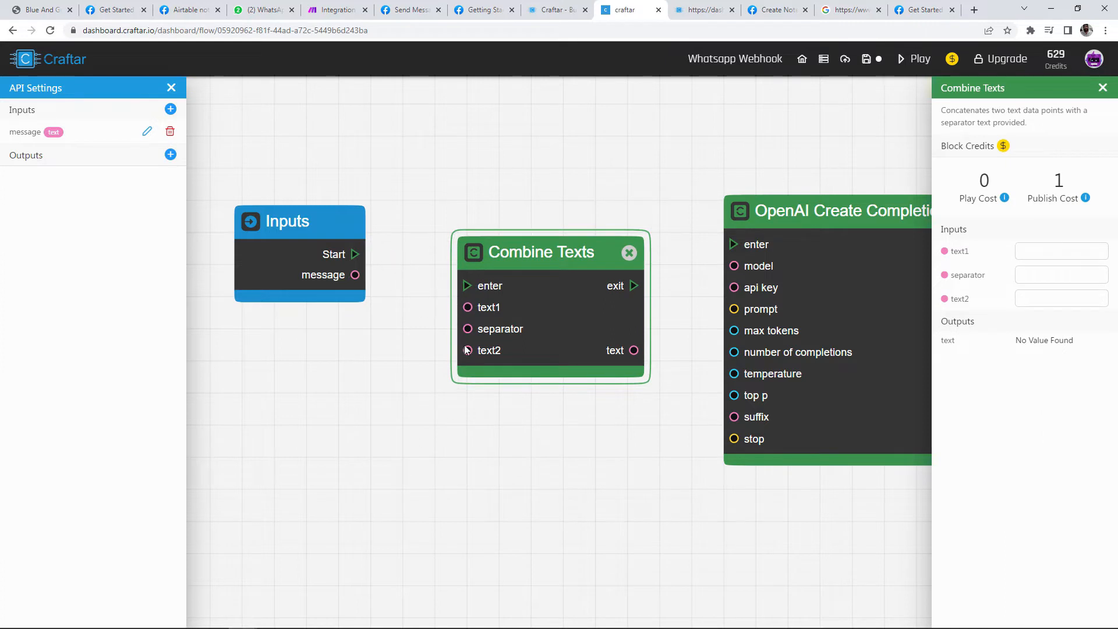
left_click_drag(467, 350, 437, 330)
left_click_drag(353, 277, 446, 353)
left_click(487, 327)
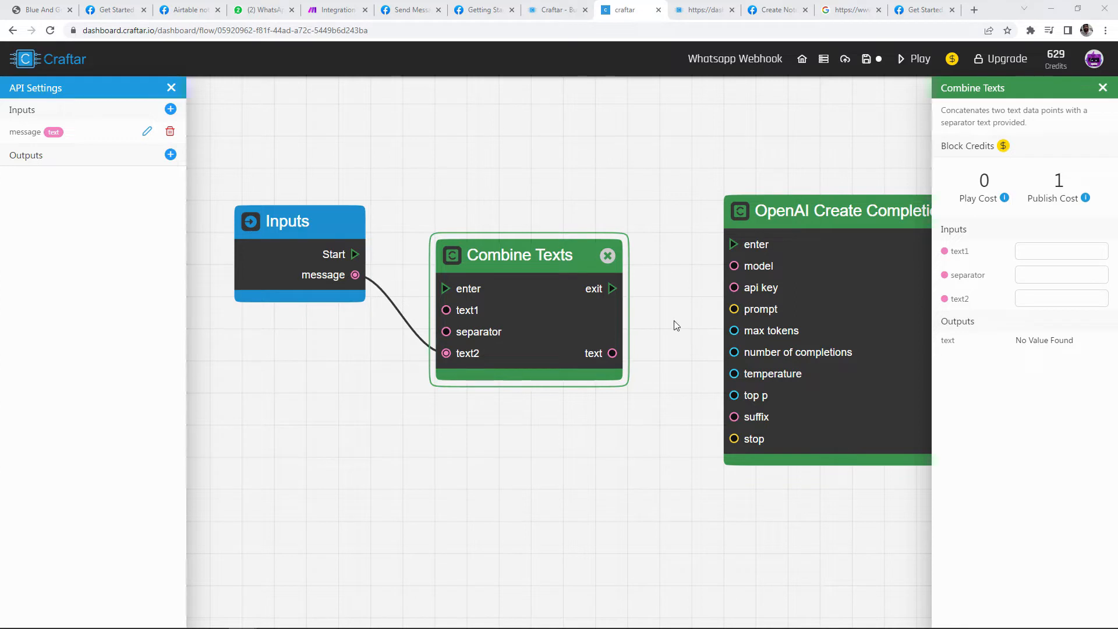
left_click(1035, 251)
key("ctrl+v")
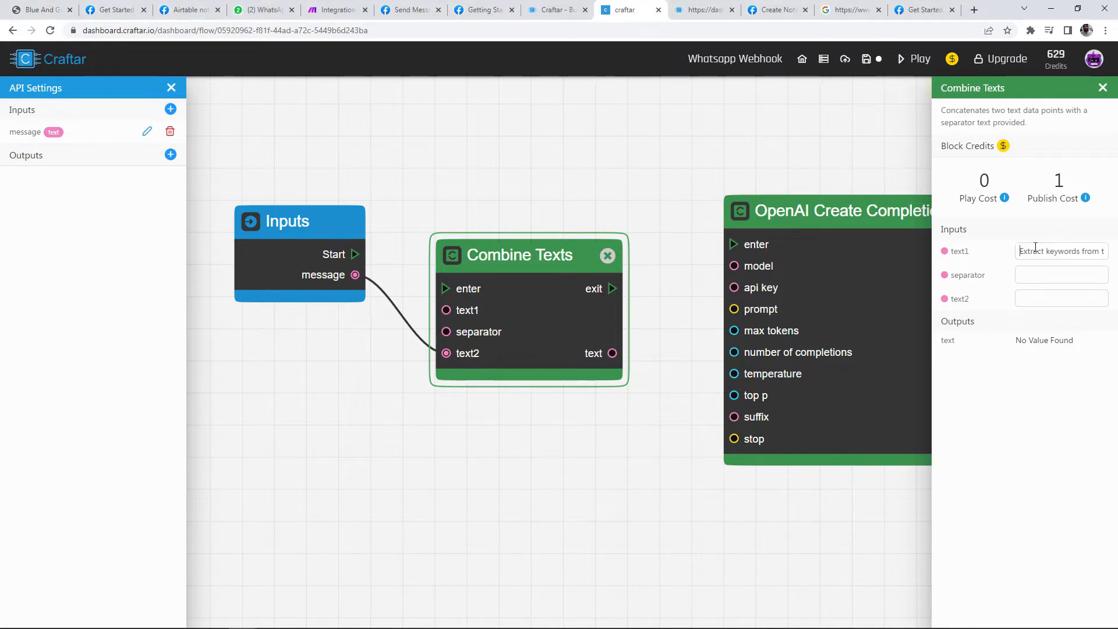
key("Right")
key("Right")
key("Right")
key("Right")
key("Right")
key("Right")
key("Right")
key("Right")
key("Right")
key("Right")
key("Right")
key("Right")
key("Right")
key("Right")
key("Right")
key("Right")
key("Right")
key("Right")
key("Right")
Step: Connect Start to Combine Texts and test-run the flow to inspect the combined output
left_click(912, 58)
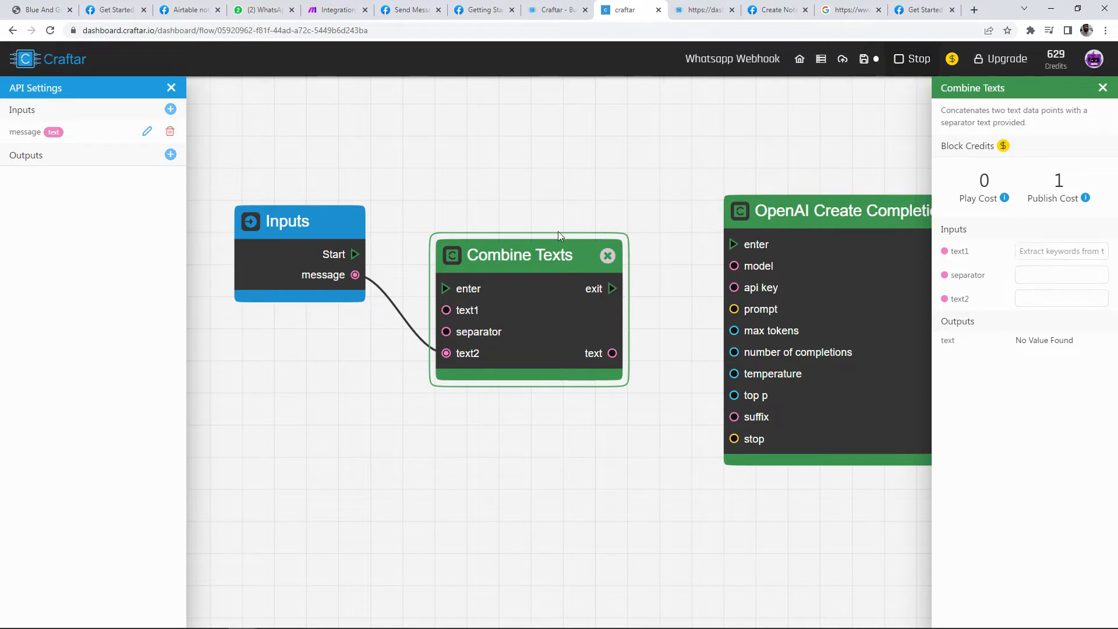
left_click_drag(355, 254, 445, 290)
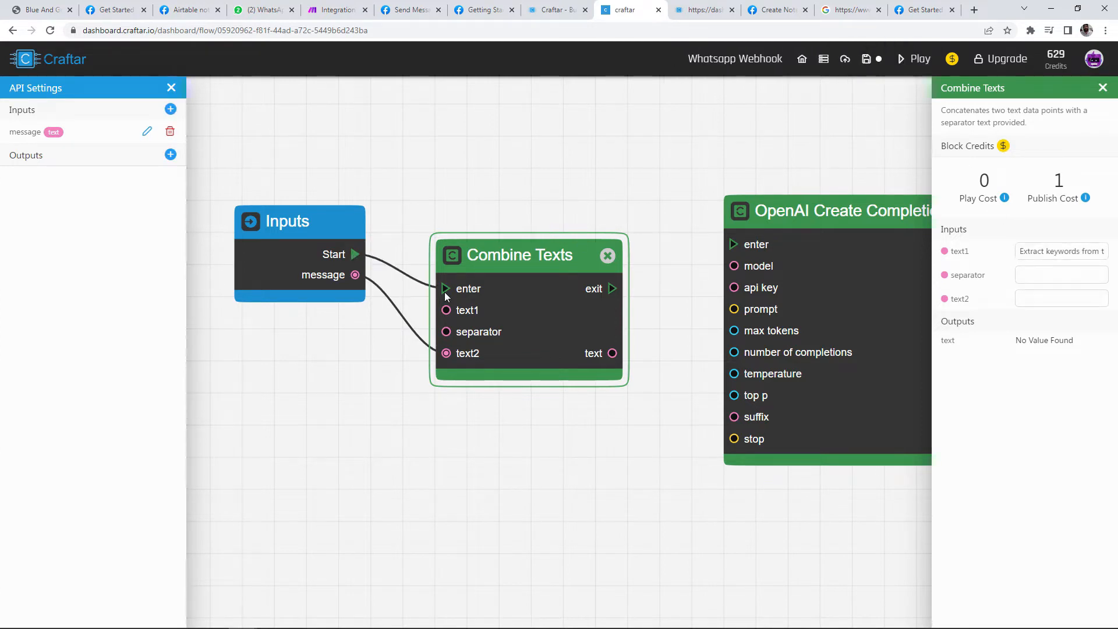
left_click(912, 59)
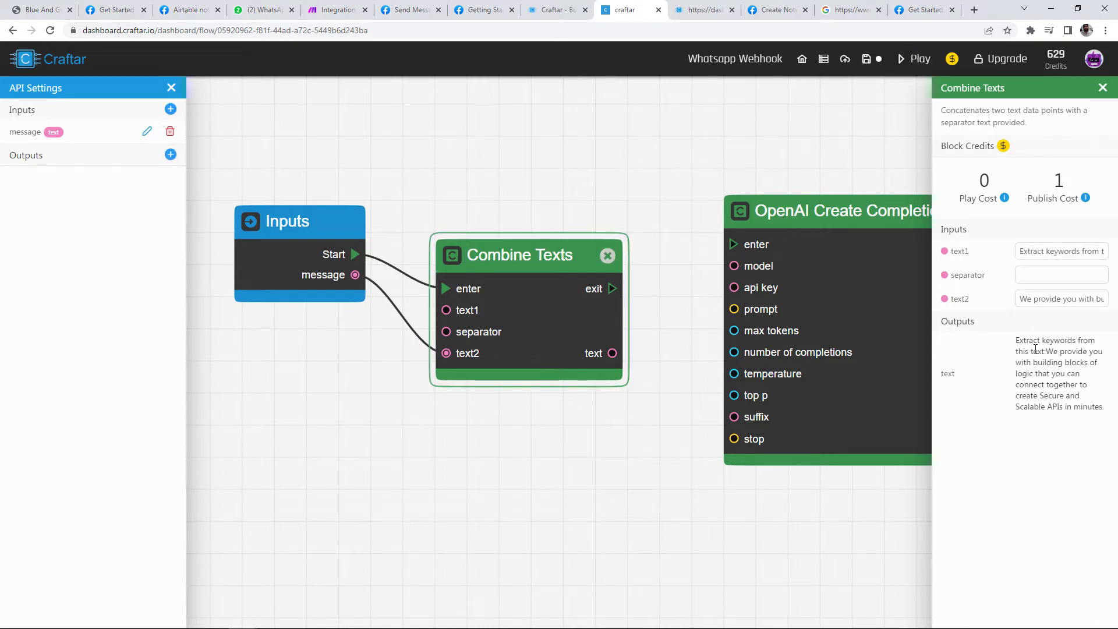
left_click_drag(1017, 341, 1100, 342)
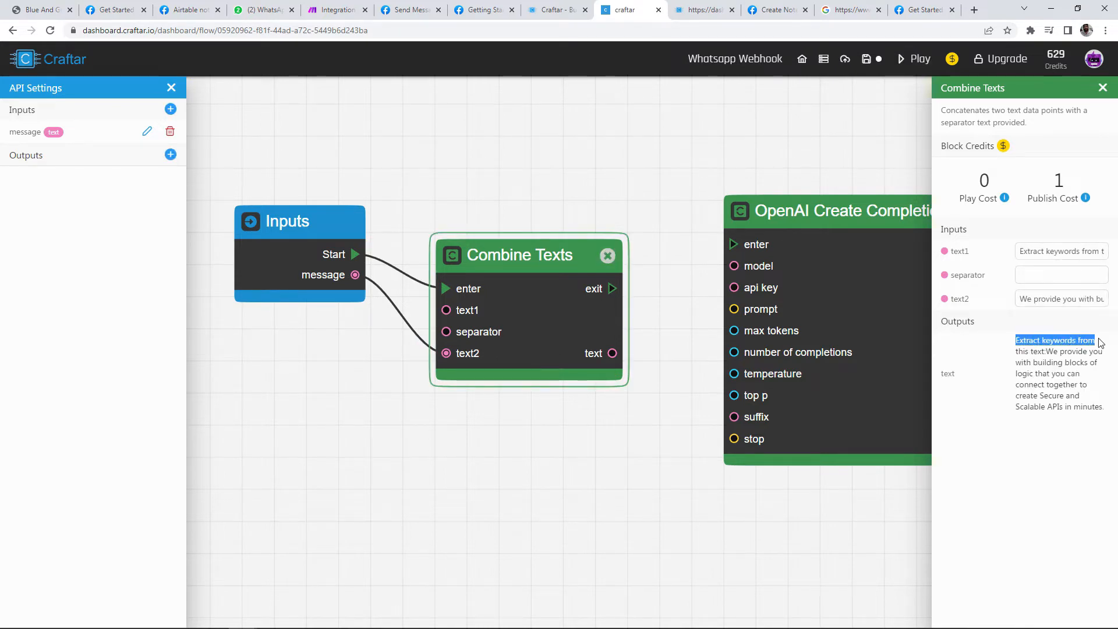
left_click_drag(1030, 349, 1101, 406)
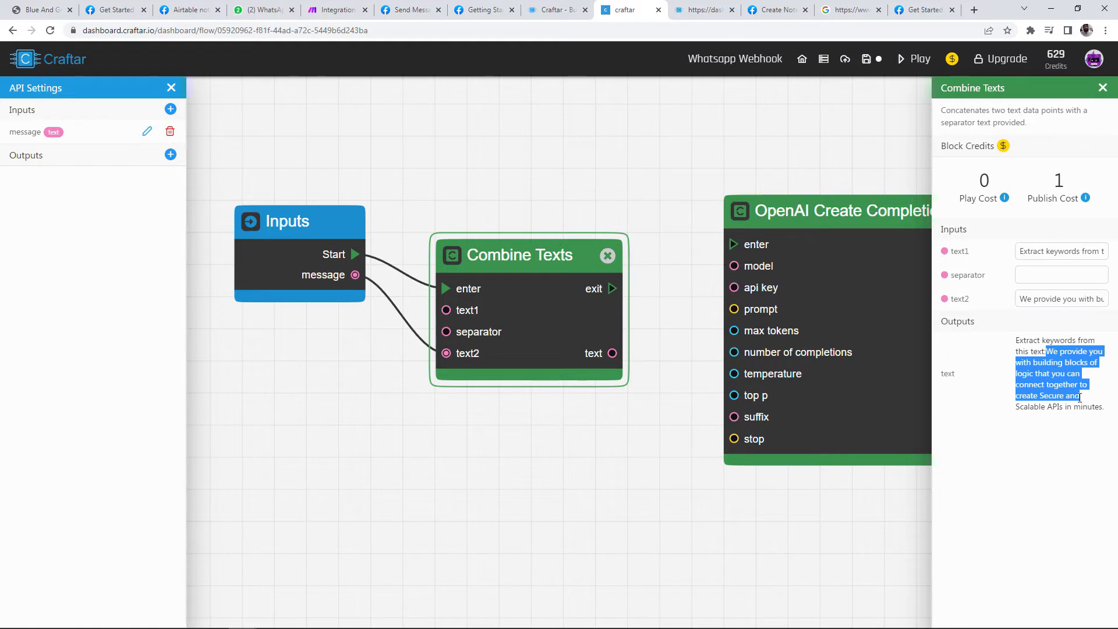
left_click(1063, 292)
Step: Add a space after the colon in text1 and reposition the Combine Texts block
left_click(1079, 251)
key("End")
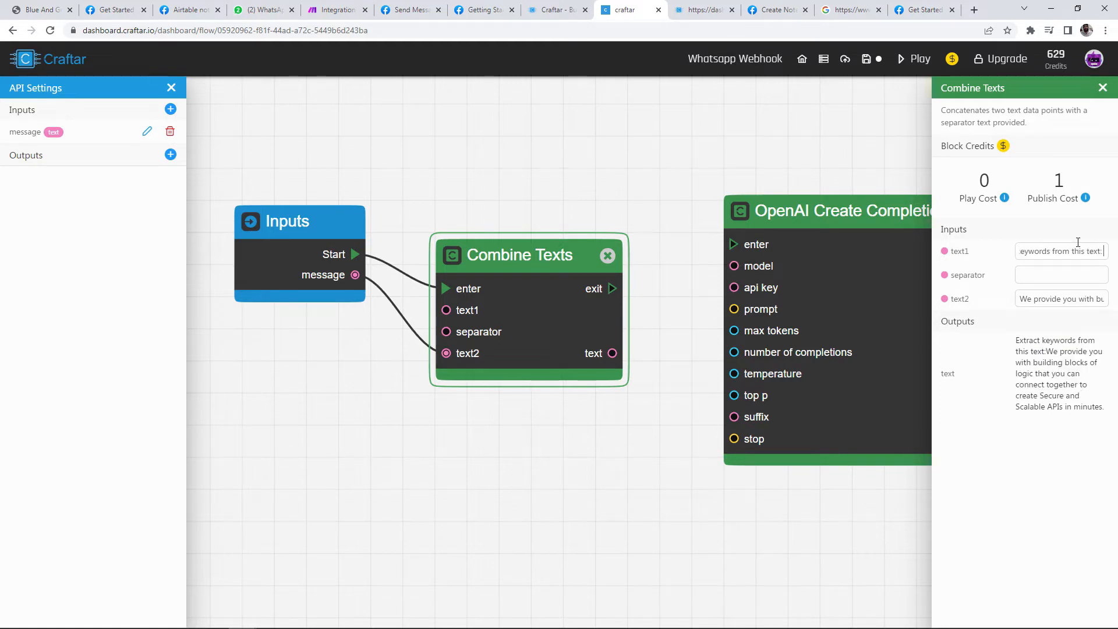
left_click(654, 436)
left_click_drag(589, 350, 584, 305)
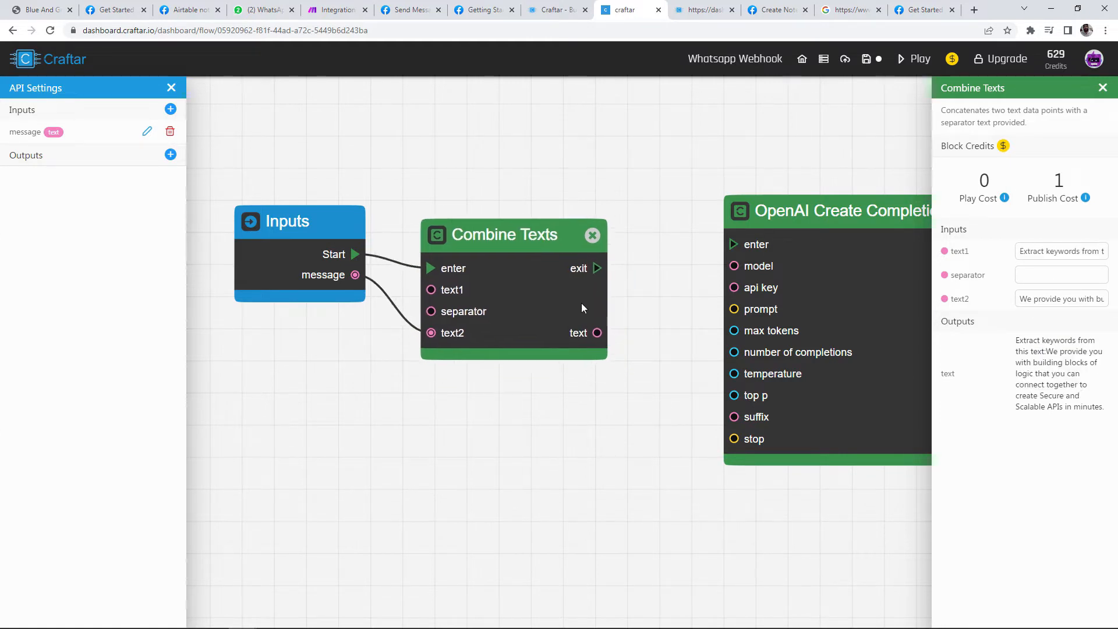
left_click_drag(1017, 341, 1104, 405)
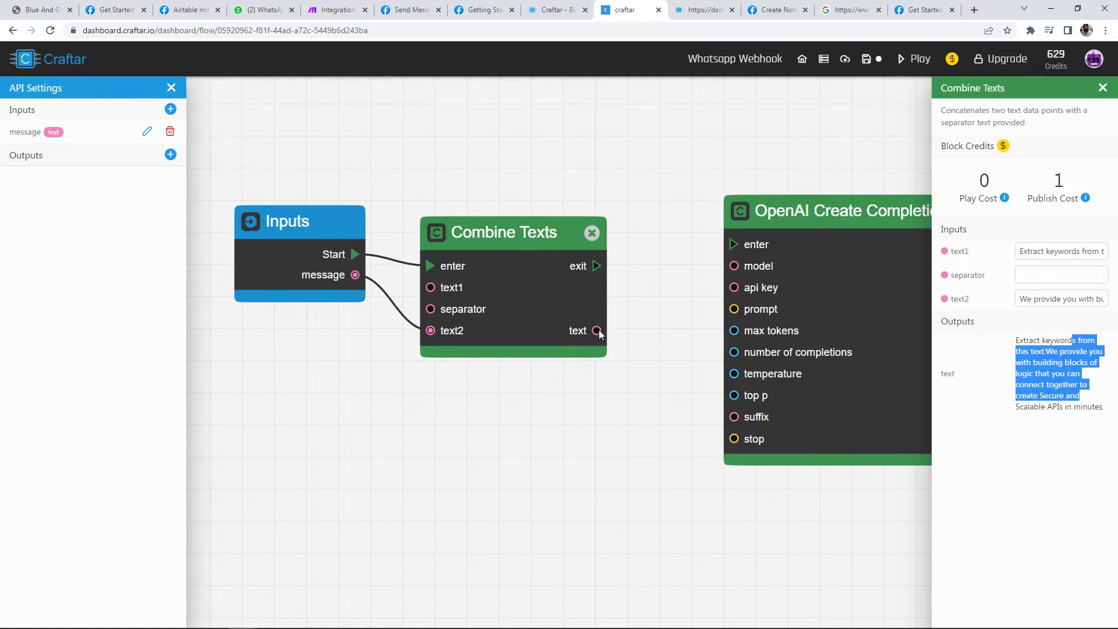
Step: Wire the combined text into the OpenAI prompt and Combine Texts' exit into the OpenAI block
left_click_drag(597, 330, 734, 309)
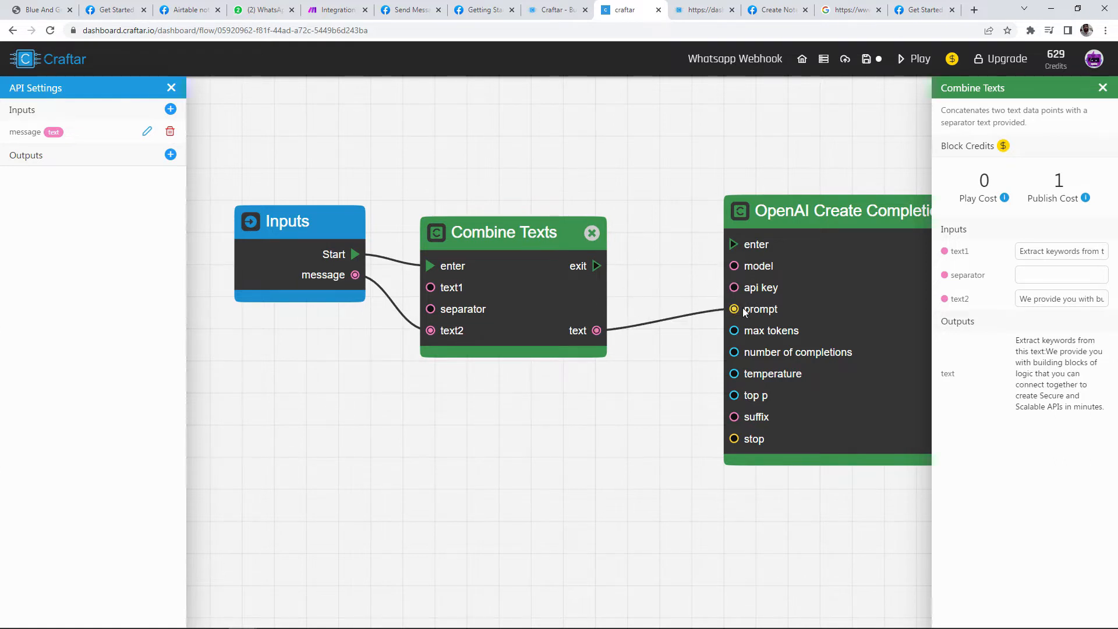
left_click_drag(809, 284, 725, 295)
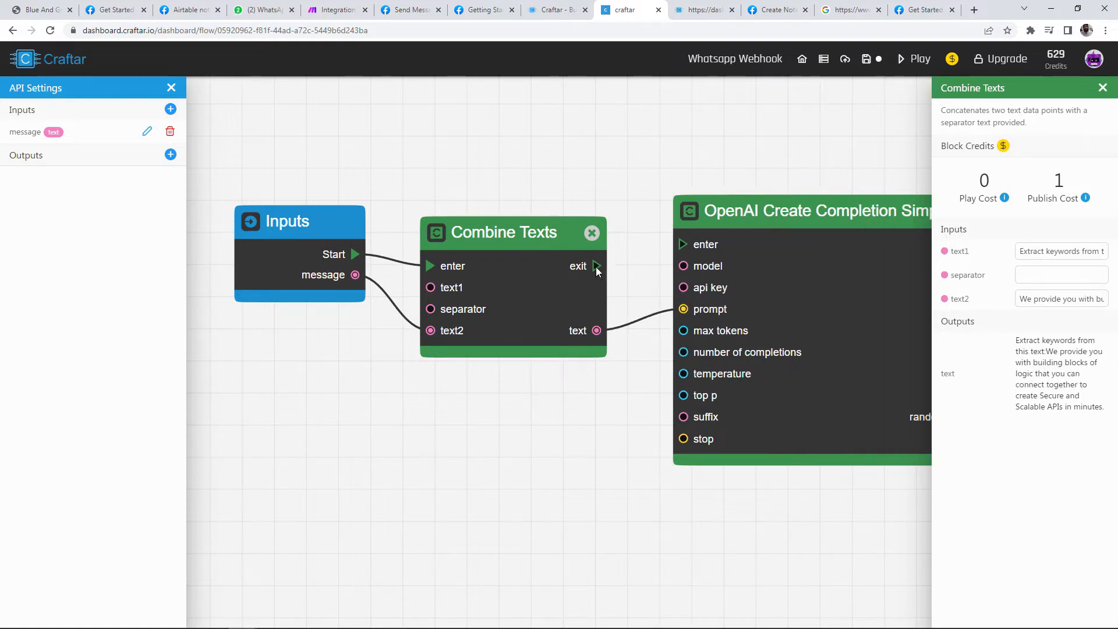
left_click_drag(596, 265, 682, 244)
left_click(798, 280)
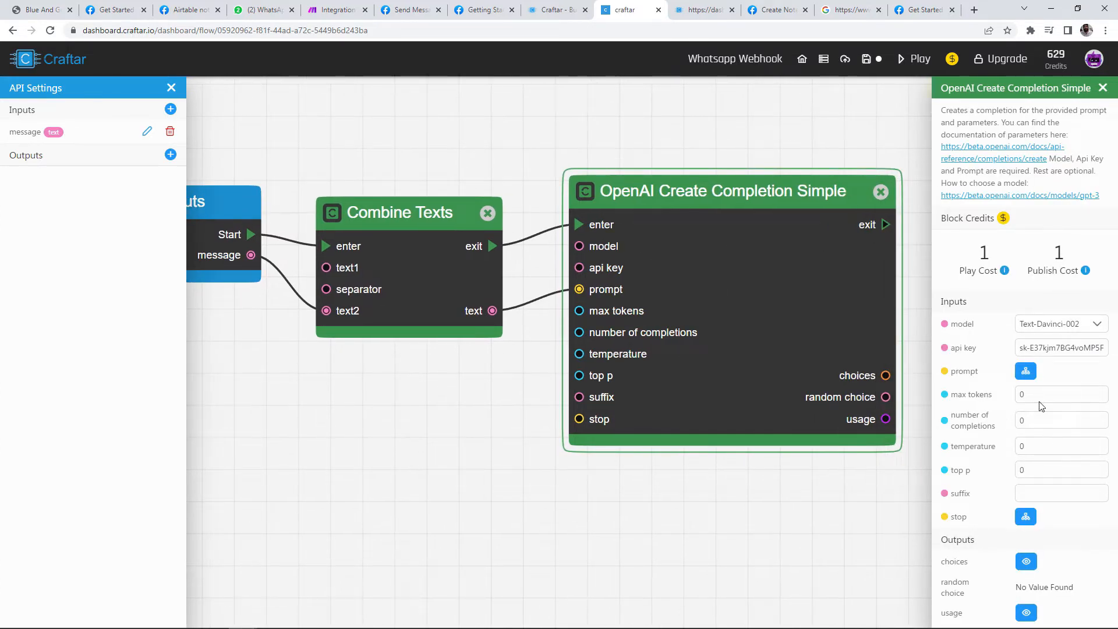
Step: Enter 60 for max tokens and 1 for completions, and set the temperature to 0.3
left_click(965, 389)
type("60")
left_click(1038, 416)
type("1")
left_click(1040, 446)
key("BackSpace")
scroll(508, 408, "down", 1)
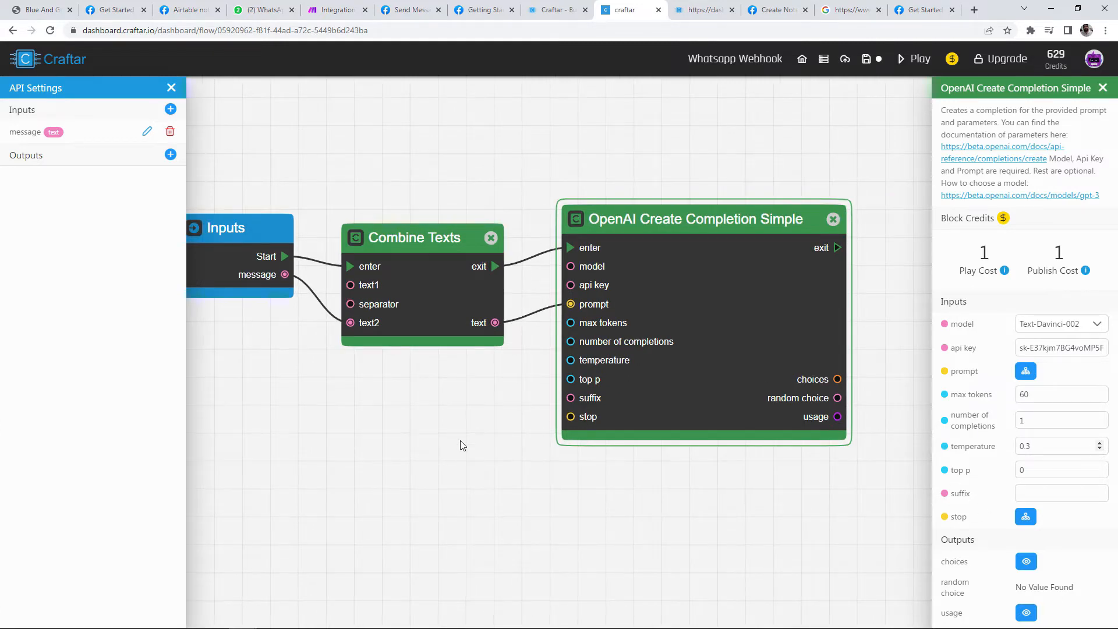
scroll(673, 129, "down", 1)
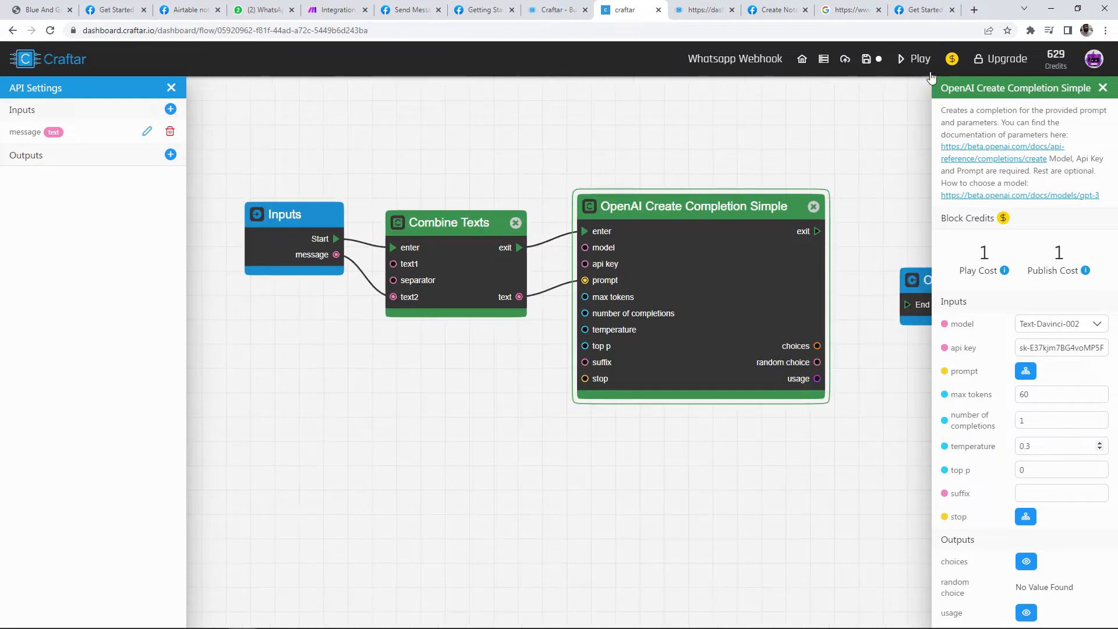
Step: Test-run the flow and confirm the choices output returns API, logic, secure, scalable
left_click(926, 62)
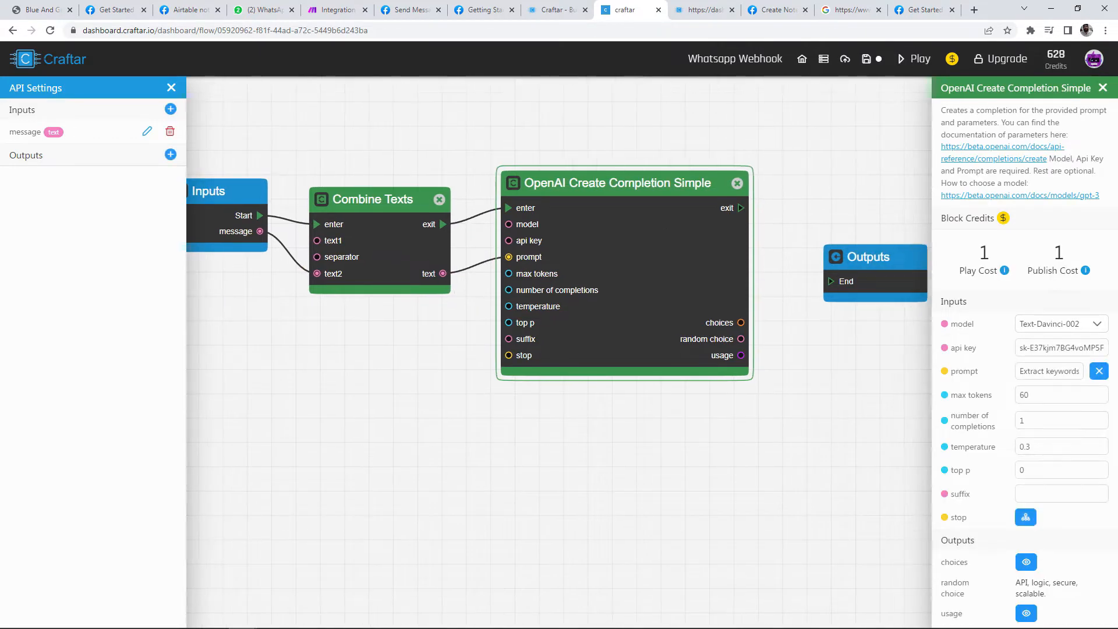
mouse_move(1054, 597)
left_mouse_down()
mouse_move(1011, 583)
mouse_move(1042, 591)
left_mouse_up()
left_click(1027, 562)
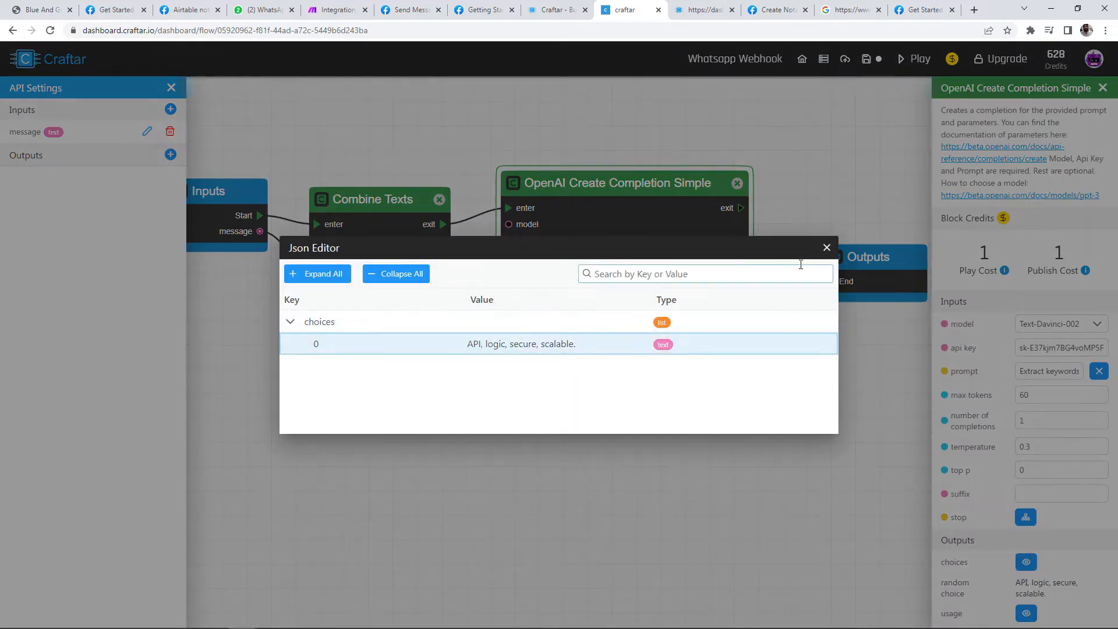
left_click(827, 248)
Step: Reposition the Outputs block, wire from the random choice output, and move to the Airtable tab
scroll(621, 445, "up", 3)
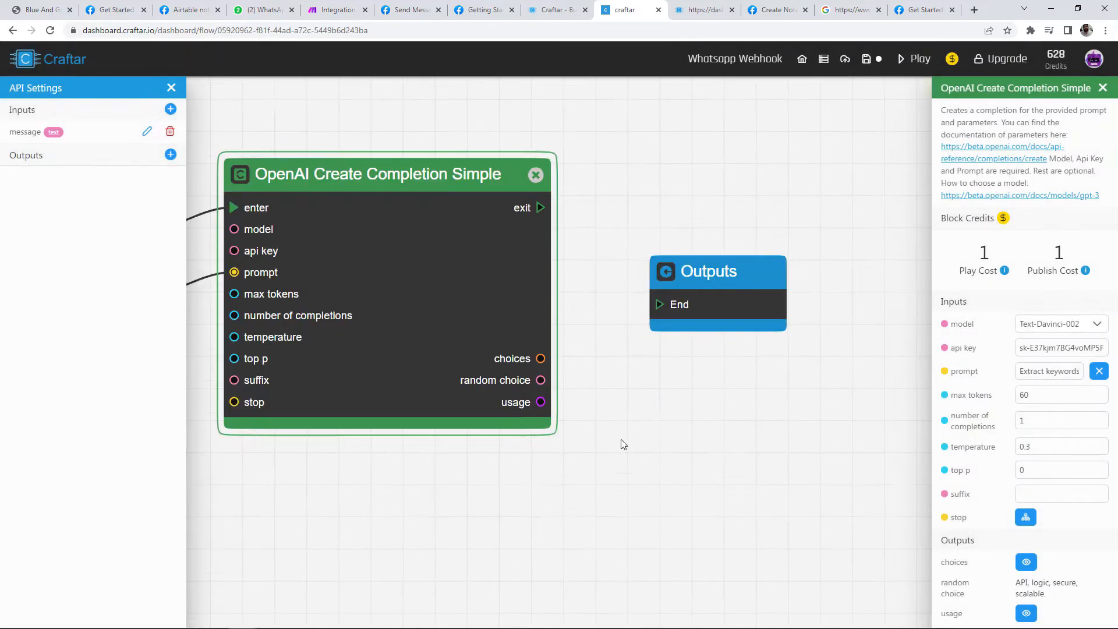
left_click_drag(545, 360, 596, 365)
left_click_drag(723, 274, 951, 248)
scroll(804, 260, "down", 4)
left_click_drag(799, 262, 600, 290)
left_click_drag(673, 272, 811, 258)
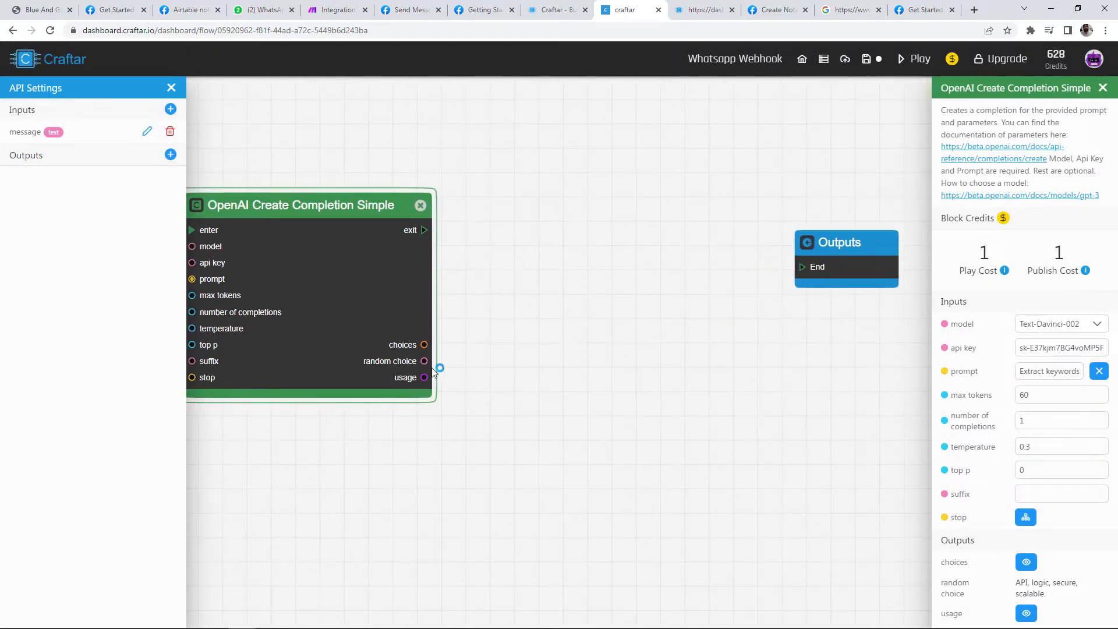
left_click_drag(424, 361, 603, 303)
key("ctrl+1")
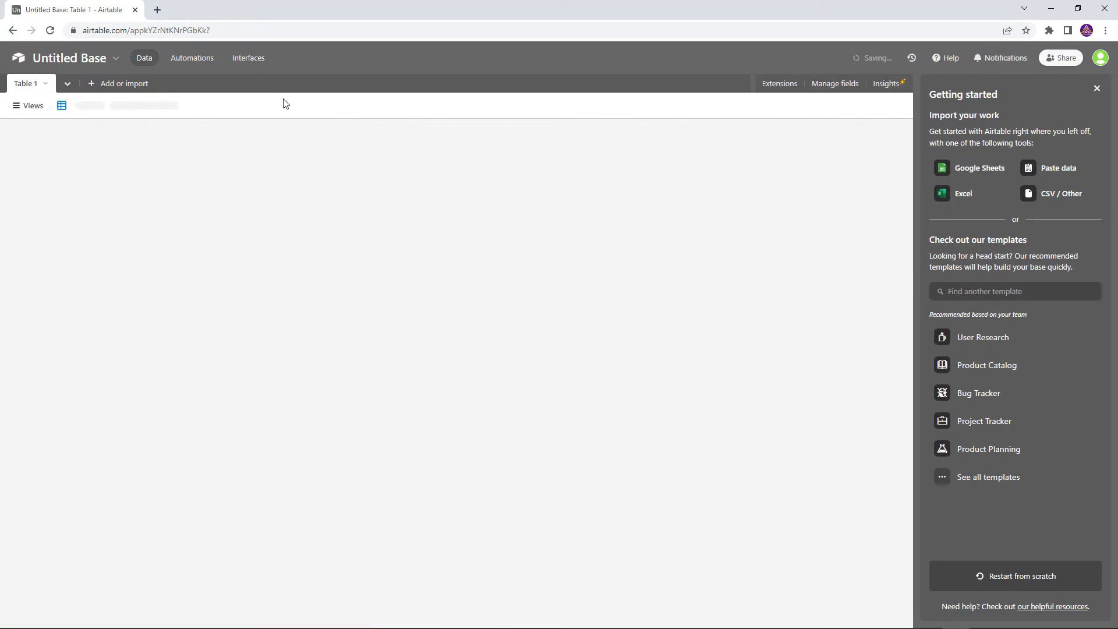
Step: Rename the Airtable base to 'Note Taker' and make its colour teal
left_click(58, 61)
left_click(58, 62)
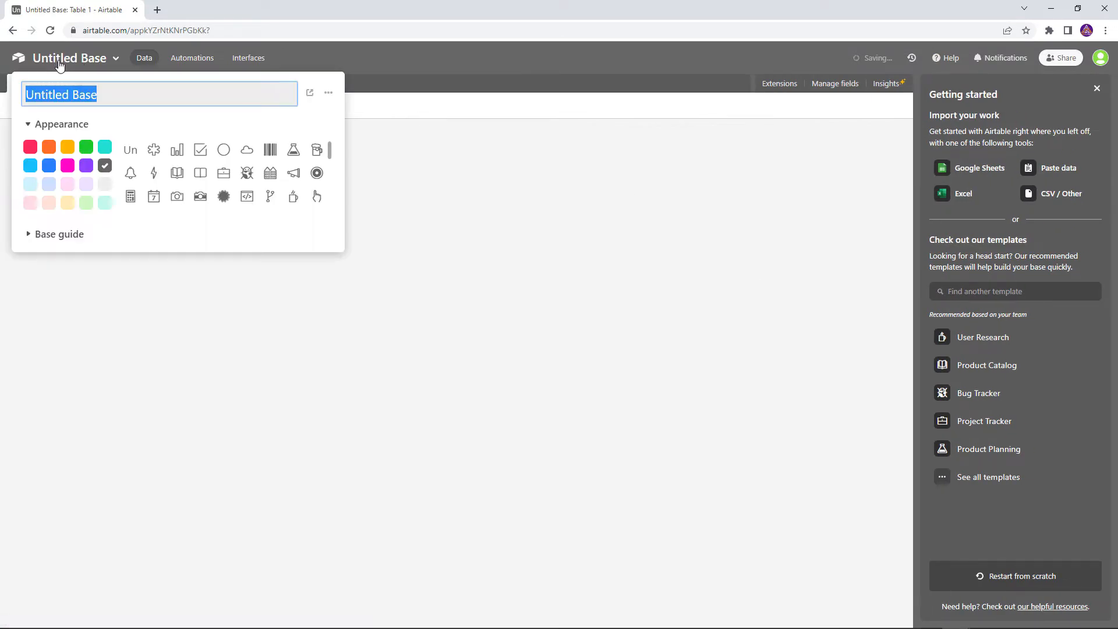
type("Note Taker")
key("Return")
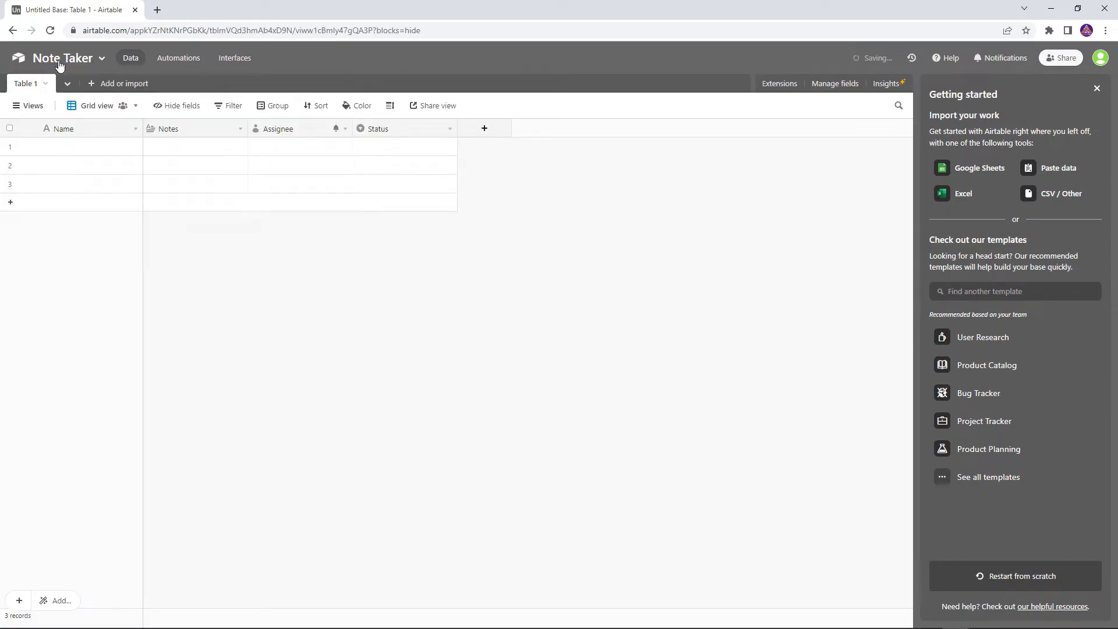
left_click(85, 64)
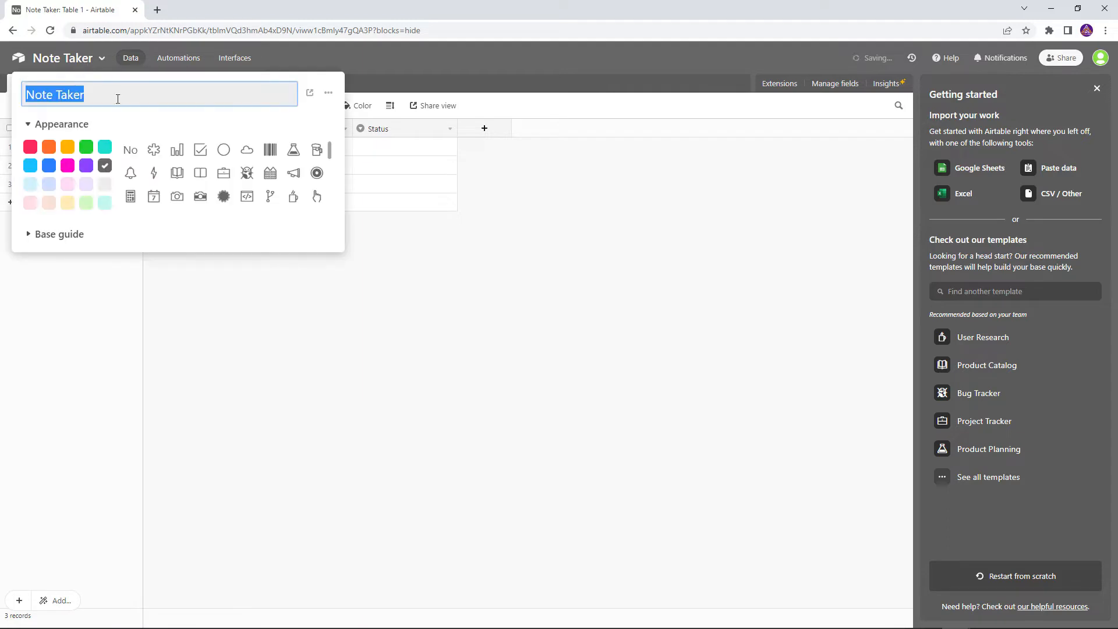
left_click(105, 150)
left_click(482, 309)
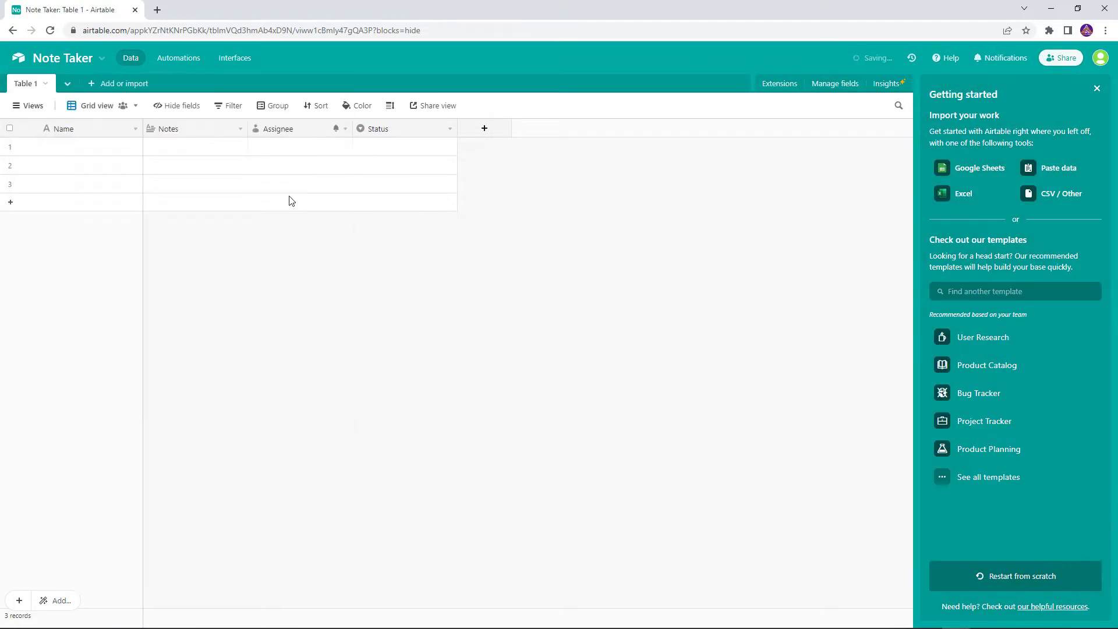
Step: Rename Table 1 to 'Notes' and turn the primary field into an Autonumber field named 'ID'
double_click(25, 84)
type("Notes\\")
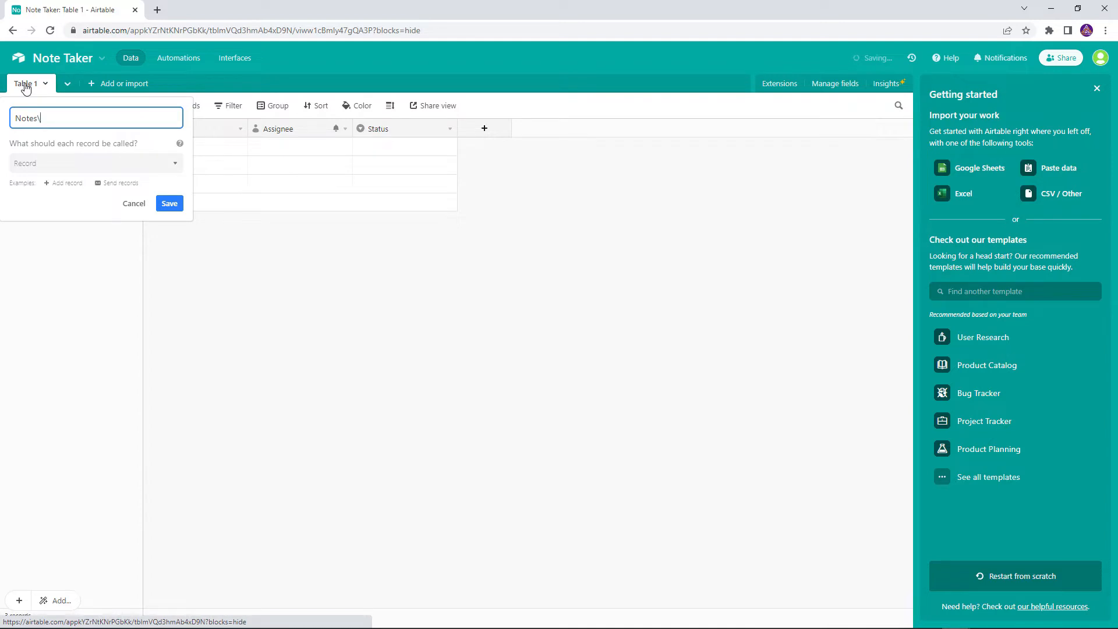
key("Return")
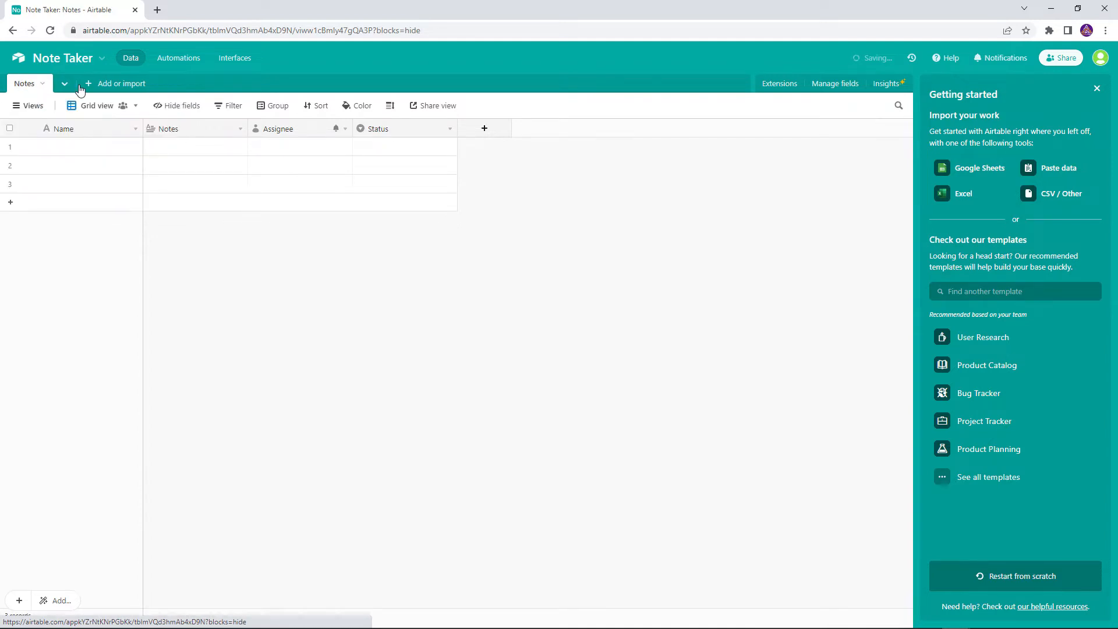
double_click(87, 130)
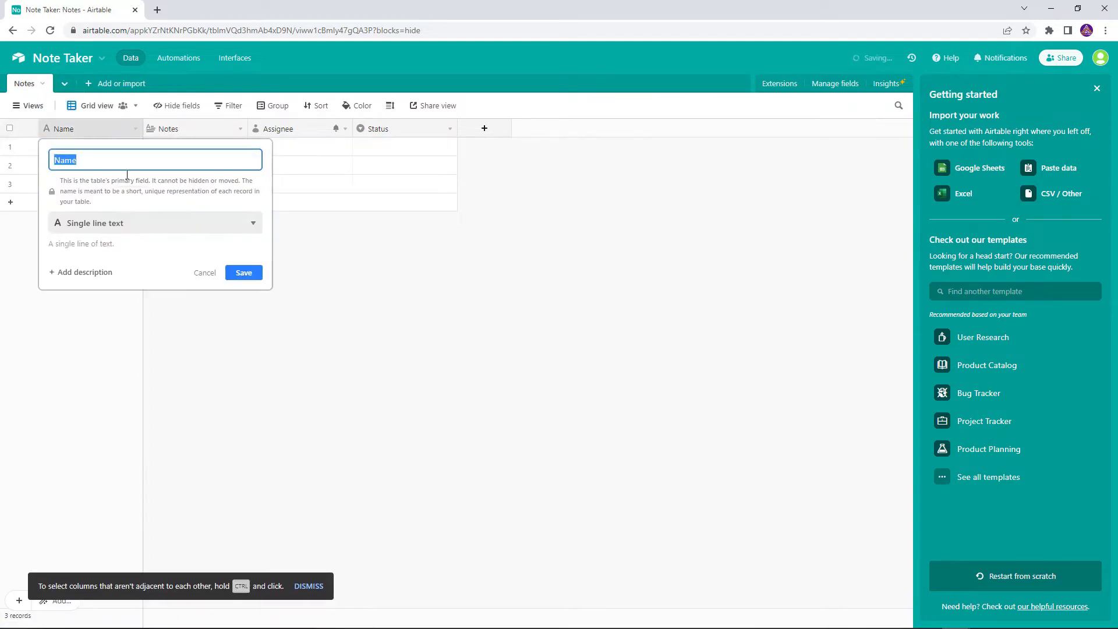
left_click(123, 228)
left_click(120, 466)
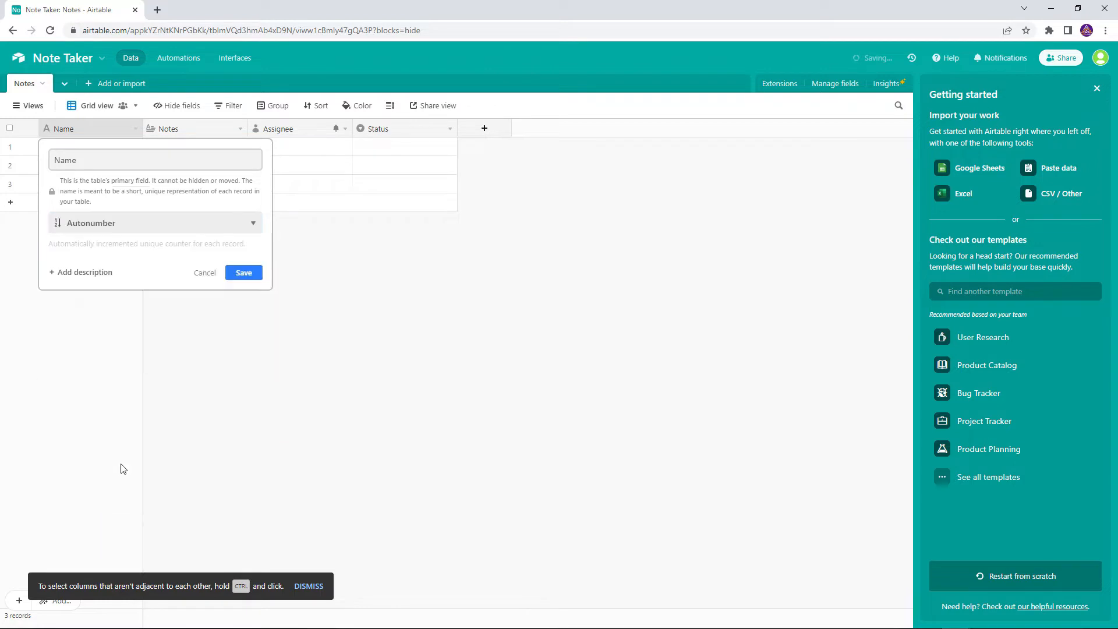
double_click(53, 162)
type("ID")
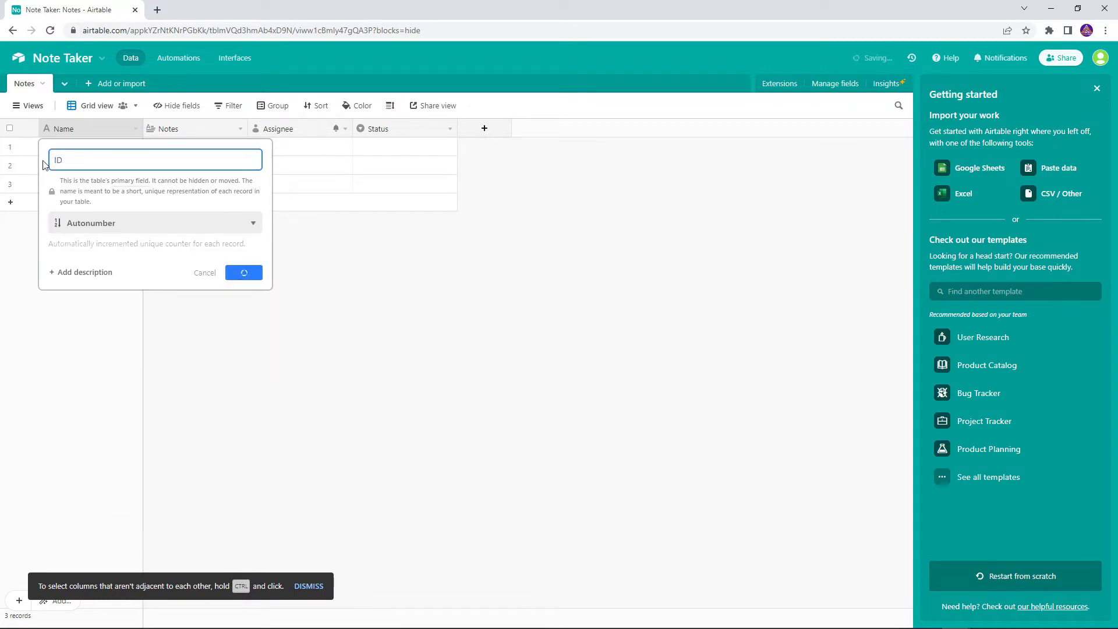
key("Return")
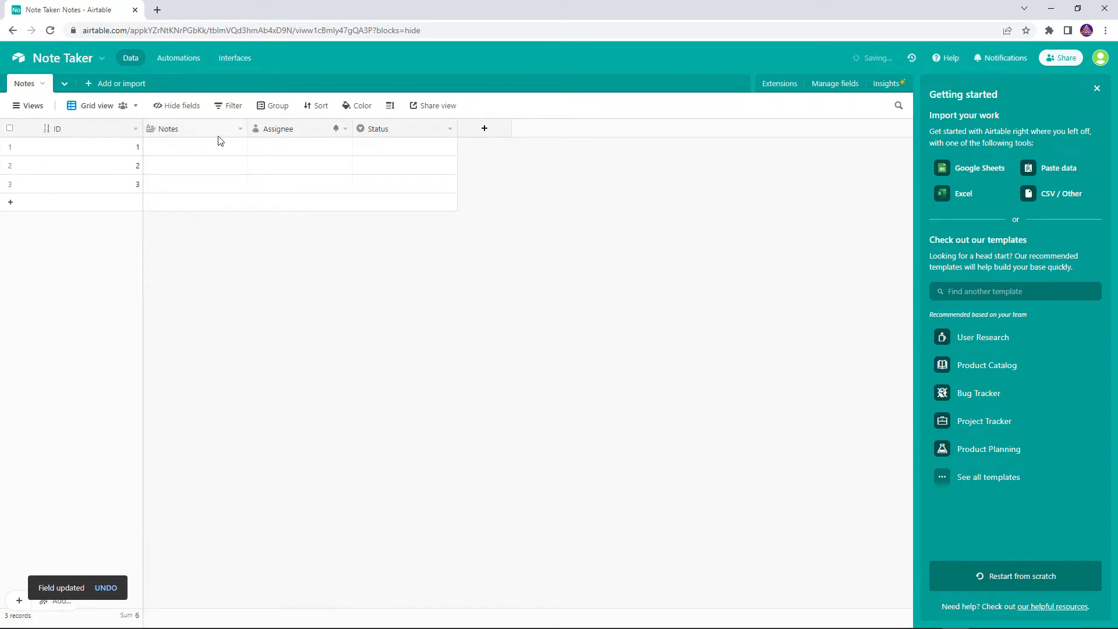
Step: Delete the Assignee and Status fields from the Notes table
double_click(220, 129)
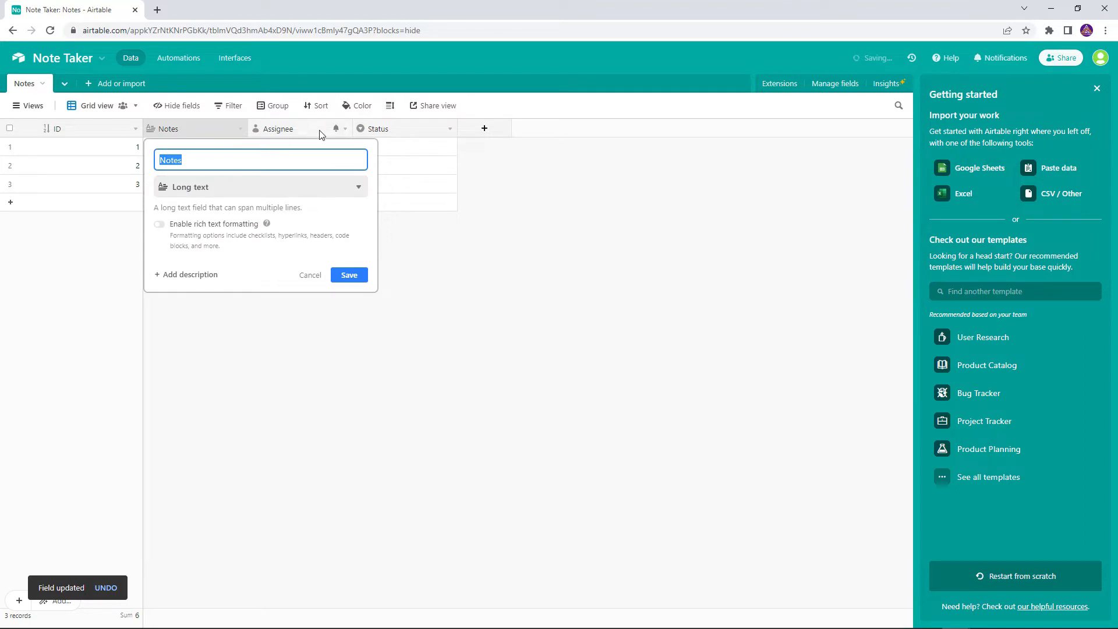
left_click(346, 130)
left_click(346, 130)
left_click(286, 405)
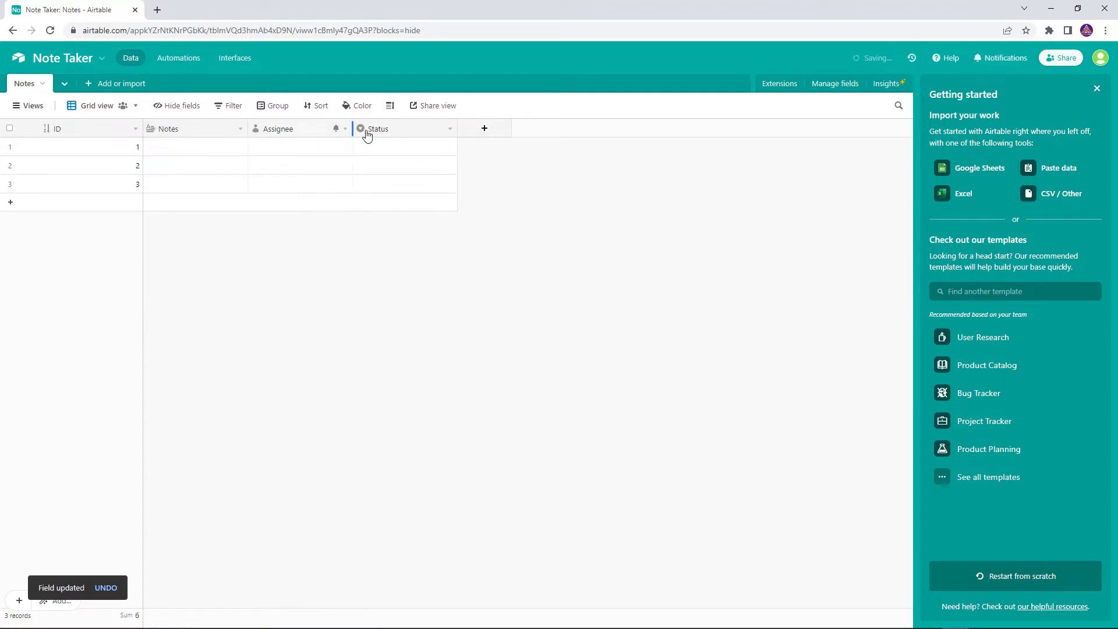
left_click(345, 130)
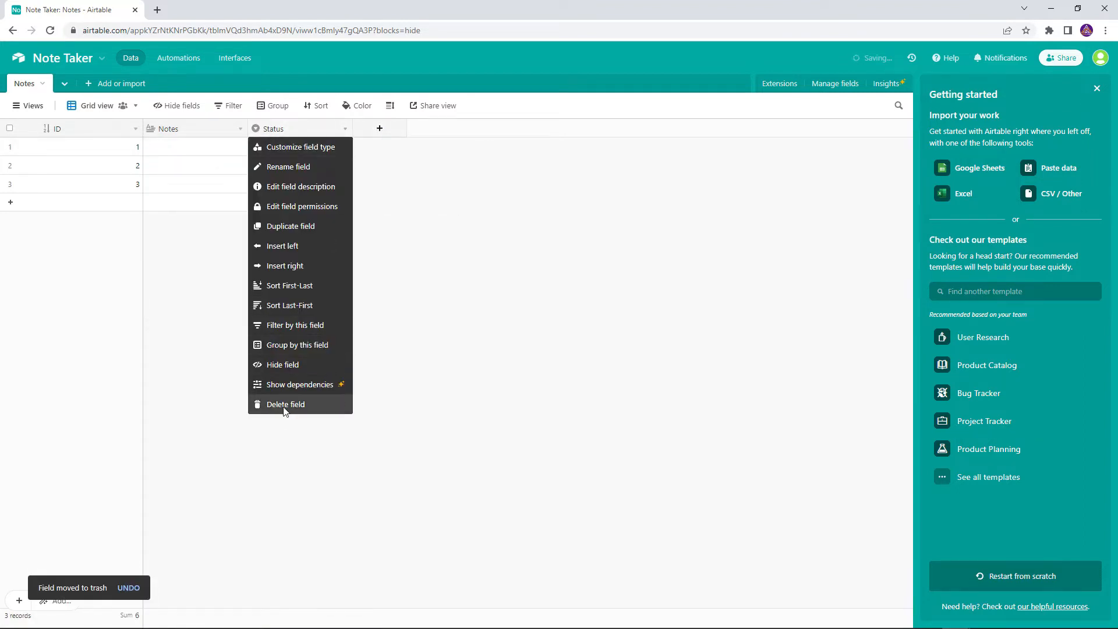
left_click(286, 405)
Step: Add a long-text Keywords field, copy the base's URL, and return to Craftar
left_click(275, 128)
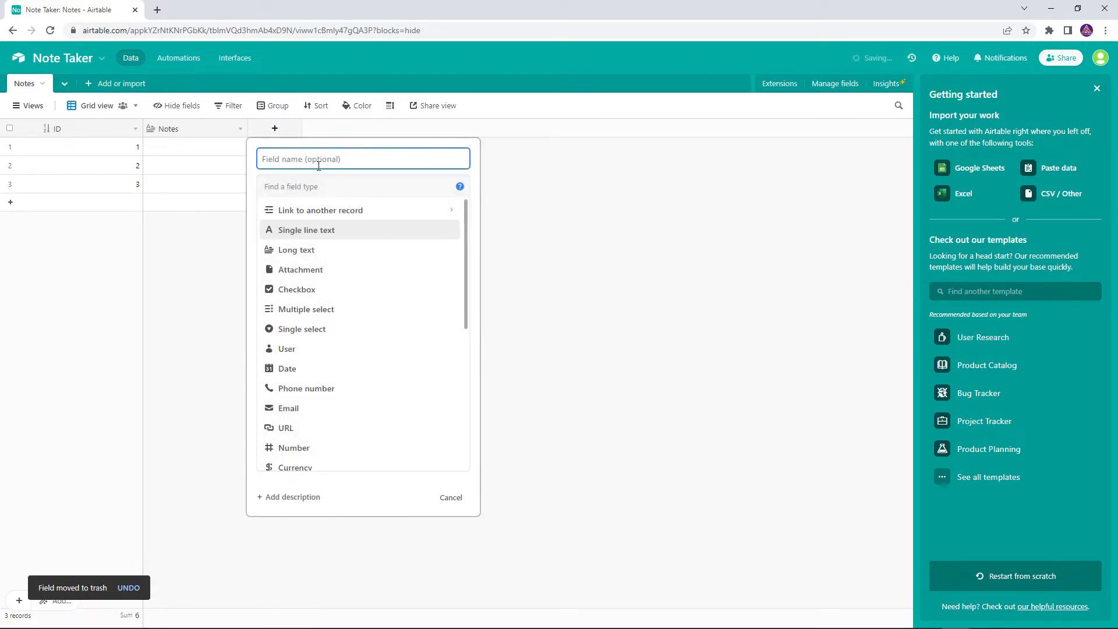
type("Keywords")
left_click(332, 251)
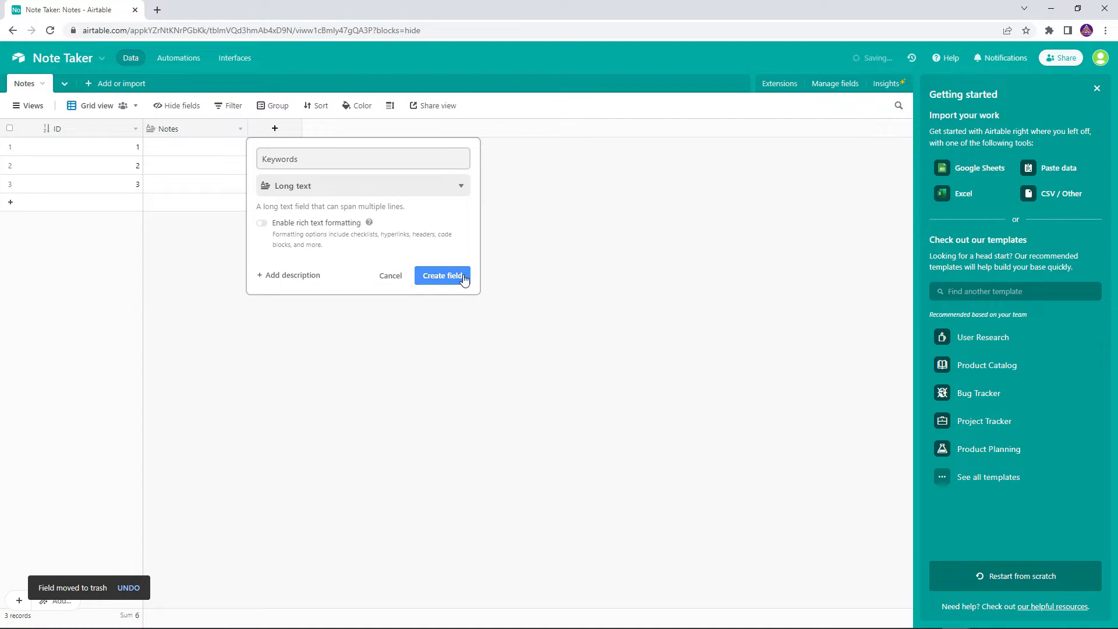
left_click(453, 277)
left_click(438, 25)
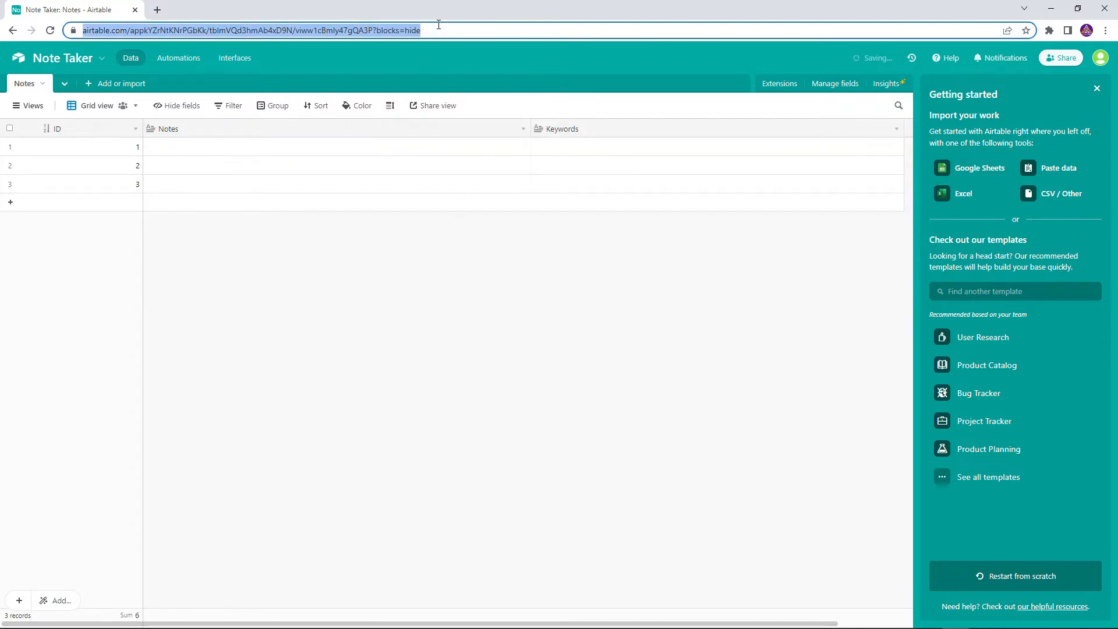
key("alt+Tab")
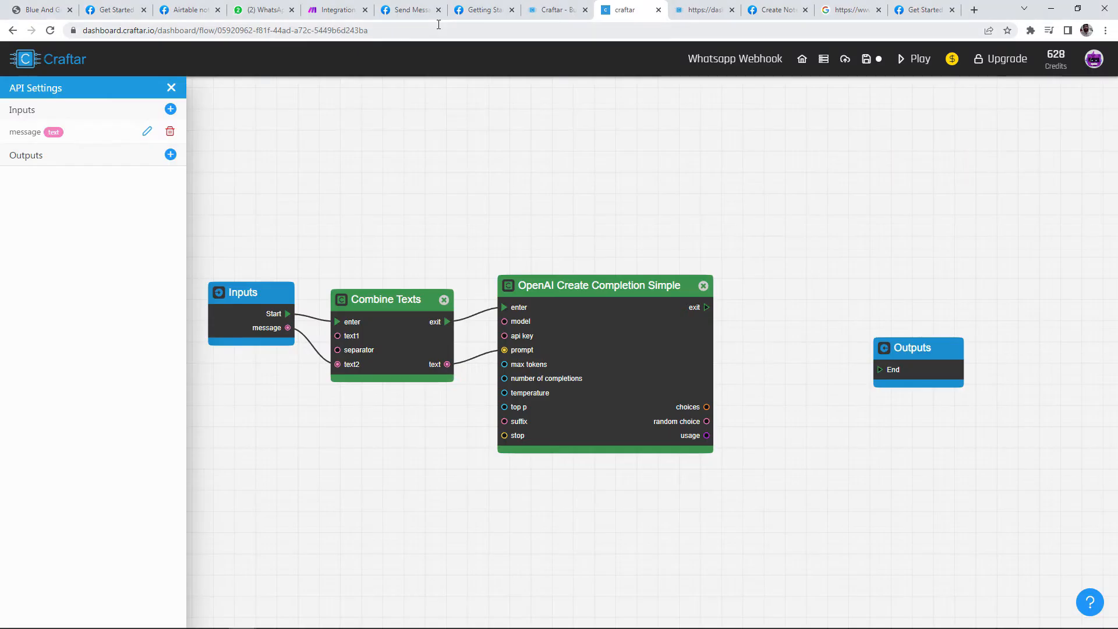
Step: Add an Add Single Record To Airtable block from the Databases > Airtable menu, shifting Outputs right
left_click_drag(793, 258, 583, 211)
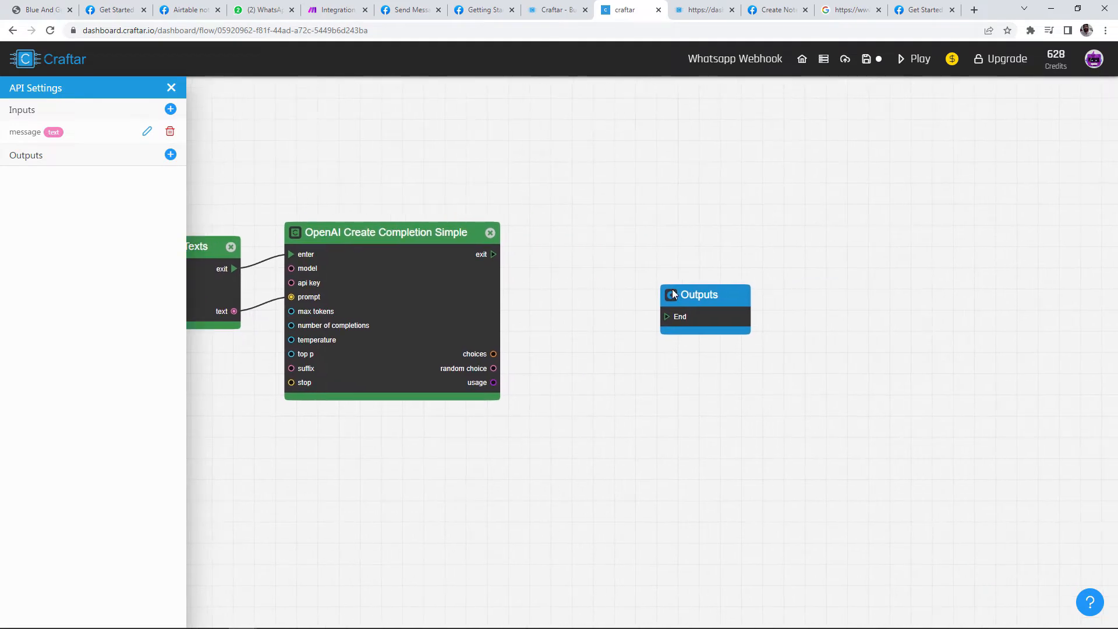
left_click_drag(672, 288, 841, 300)
right_click(632, 231)
left_click(657, 298)
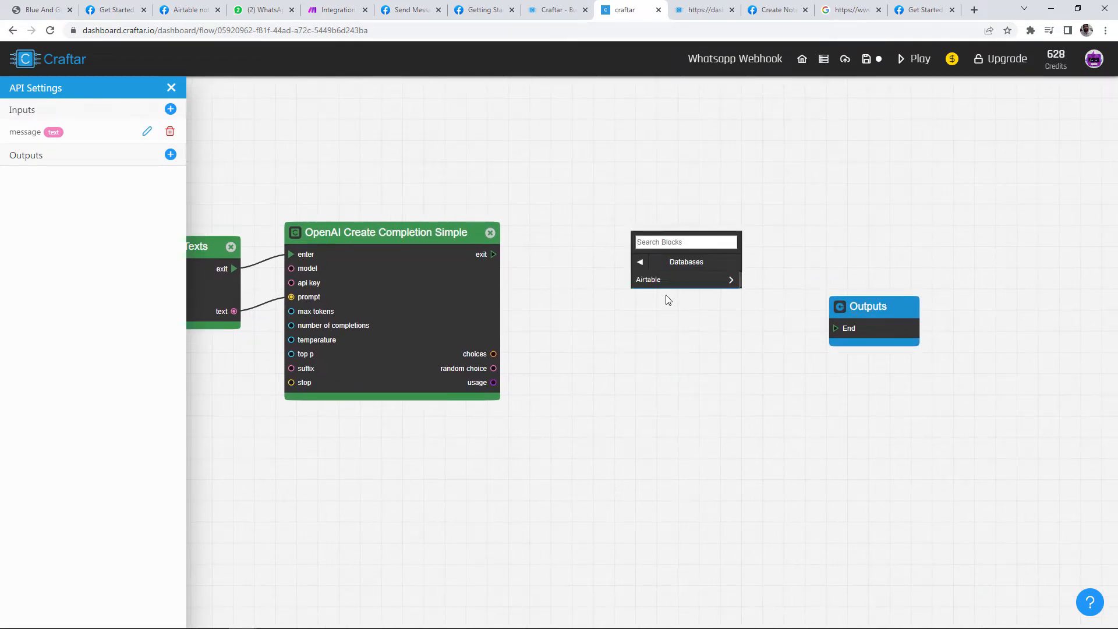
left_click(670, 279)
scroll(583, 298, "up", 3)
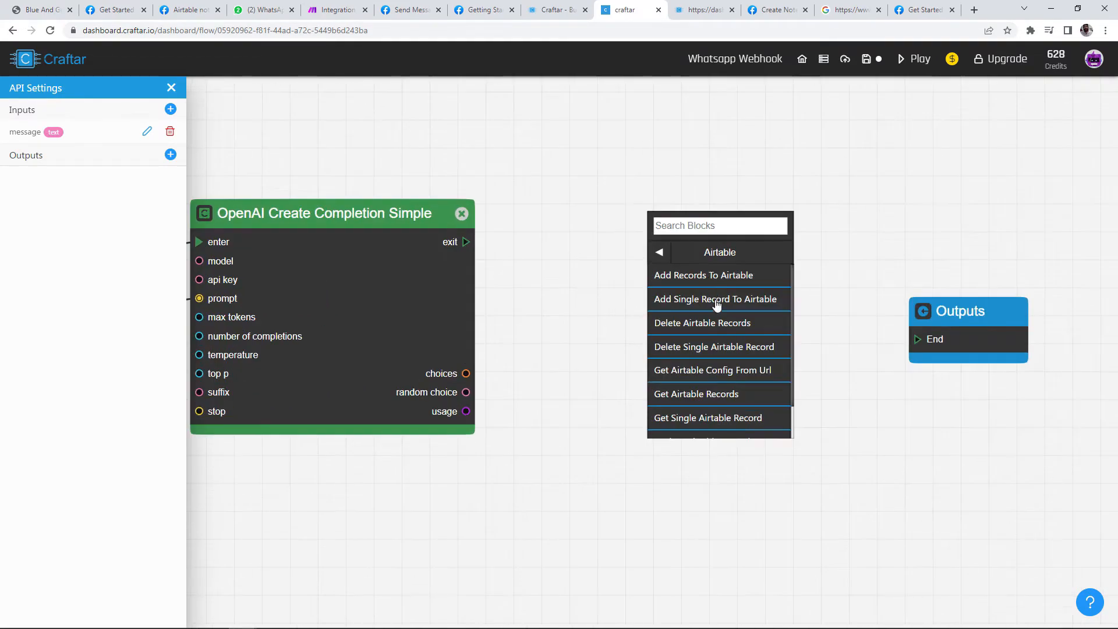
left_click(715, 300)
scroll(715, 300, "down", 3)
scroll(668, 318, "up", 2)
left_click_drag(707, 361, 796, 361)
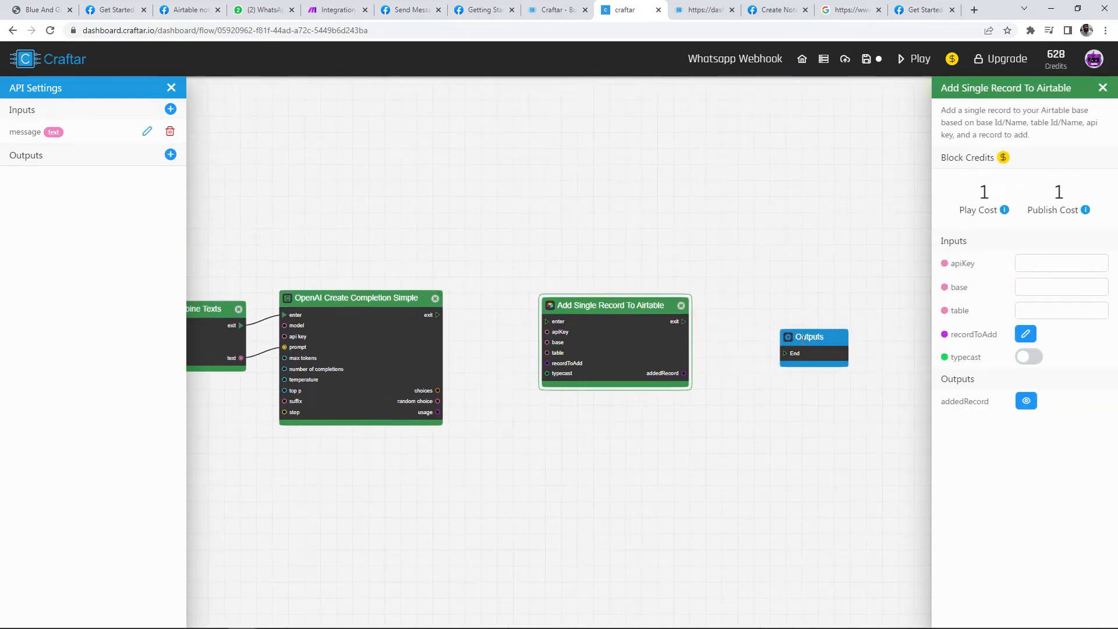
scroll(669, 342, "up", 5)
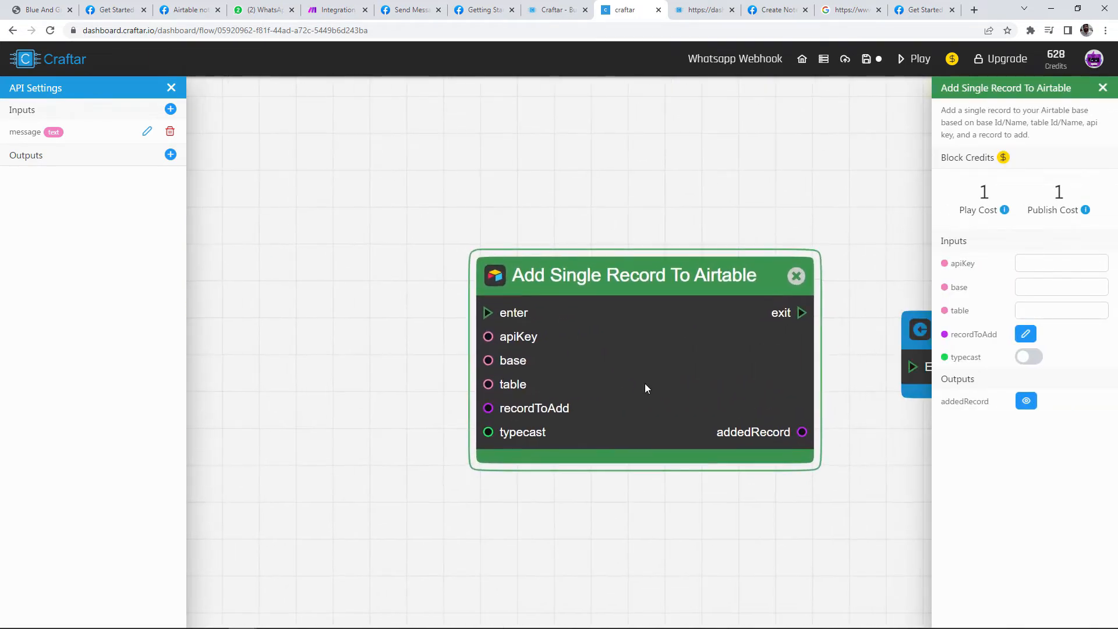
Step: Start wiring the Airtable block's base and table inputs
left_click_drag(482, 340, 364, 341)
left_click_drag(483, 364, 409, 398)
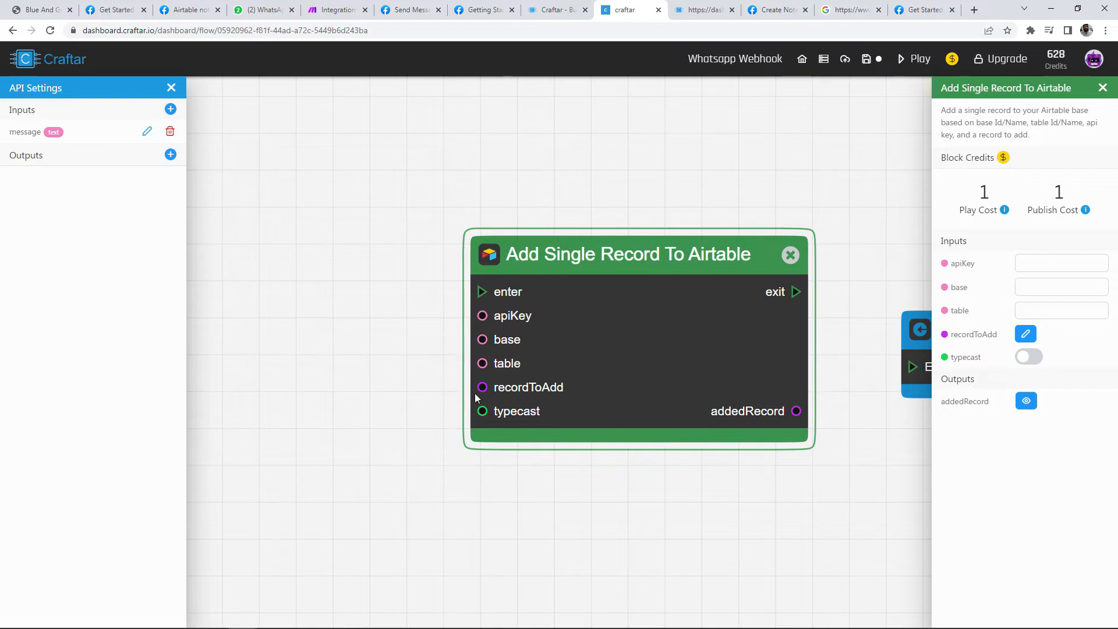
left_click_drag(482, 387, 452, 310)
scroll(332, 309, "down", 2)
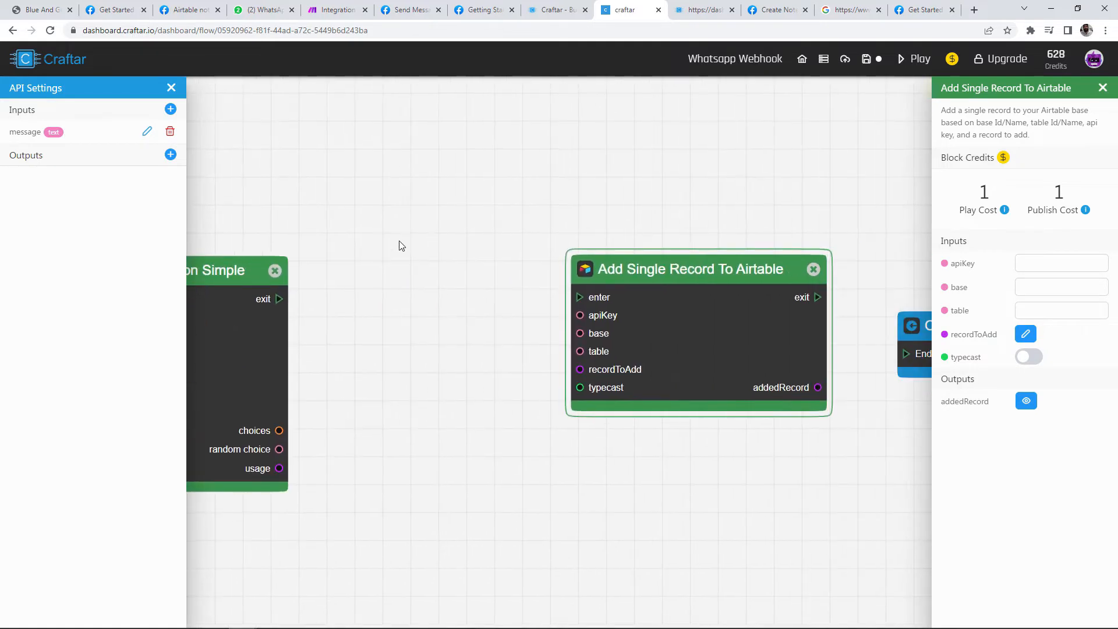
Step: Add a Get Airtable Config From Url block and paste the Airtable table URL into its url
right_click(399, 243)
left_click(447, 329)
left_click(446, 306)
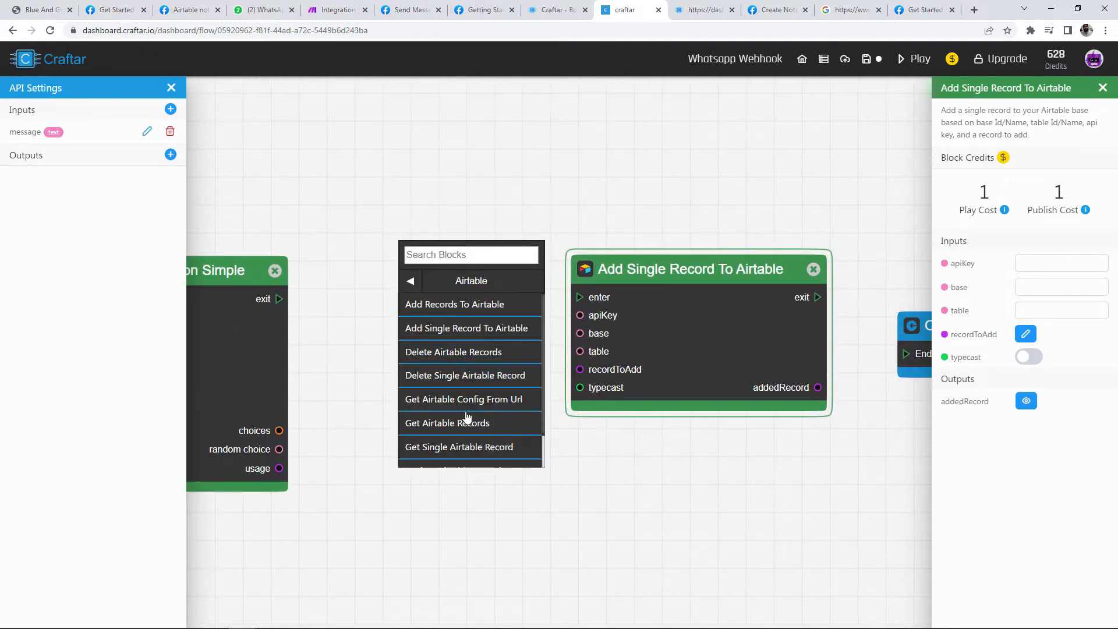
left_click(463, 399)
left_click_drag(720, 297, 830, 258)
scroll(647, 253, "up", 2)
left_click_drag(507, 205, 553, 228)
scroll(553, 228, "up", 2)
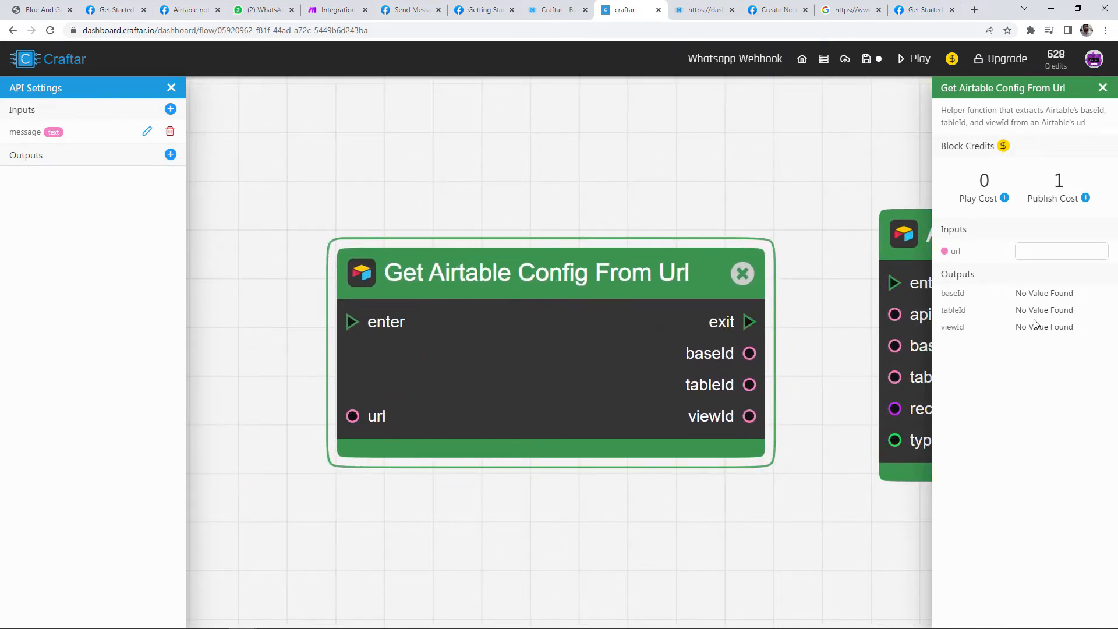
key("ctrl+v")
Step: Wire the config block's tableId into the add-record table input and its exit into the add-record block
left_click_drag(757, 373, 670, 328)
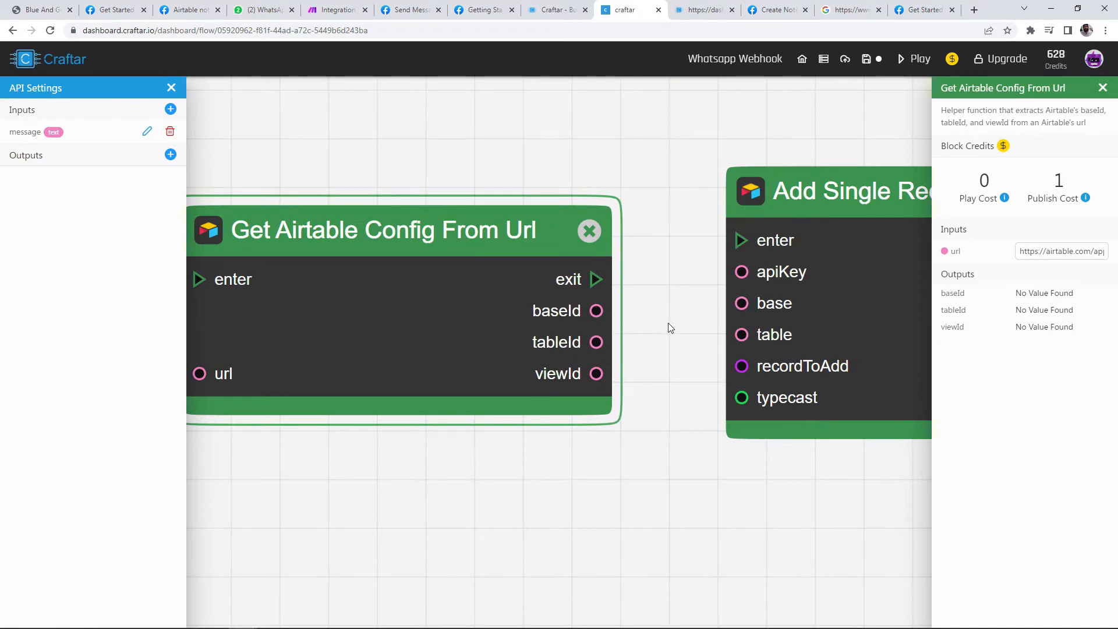
scroll(662, 289, "down", 1)
left_click_drag(661, 289, 618, 306)
left_click_drag(490, 337, 616, 329)
left_click_drag(488, 285, 619, 245)
scroll(620, 242, "down", 3)
scroll(630, 302, "up", 2)
Step: Rearrange the config, add-record and OpenAI blocks into a tidy layout
left_click_drag(631, 302, 668, 300)
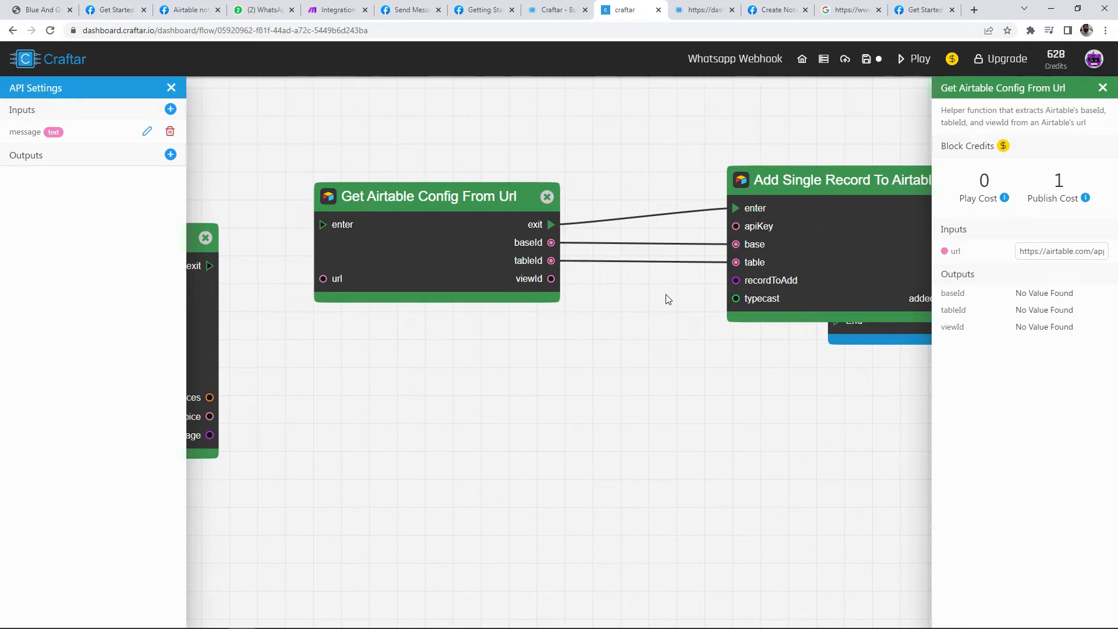
scroll(652, 305, "down", 2)
left_click_drag(527, 275, 629, 245)
left_click_drag(766, 308, 857, 254)
left_click_drag(645, 245, 736, 215)
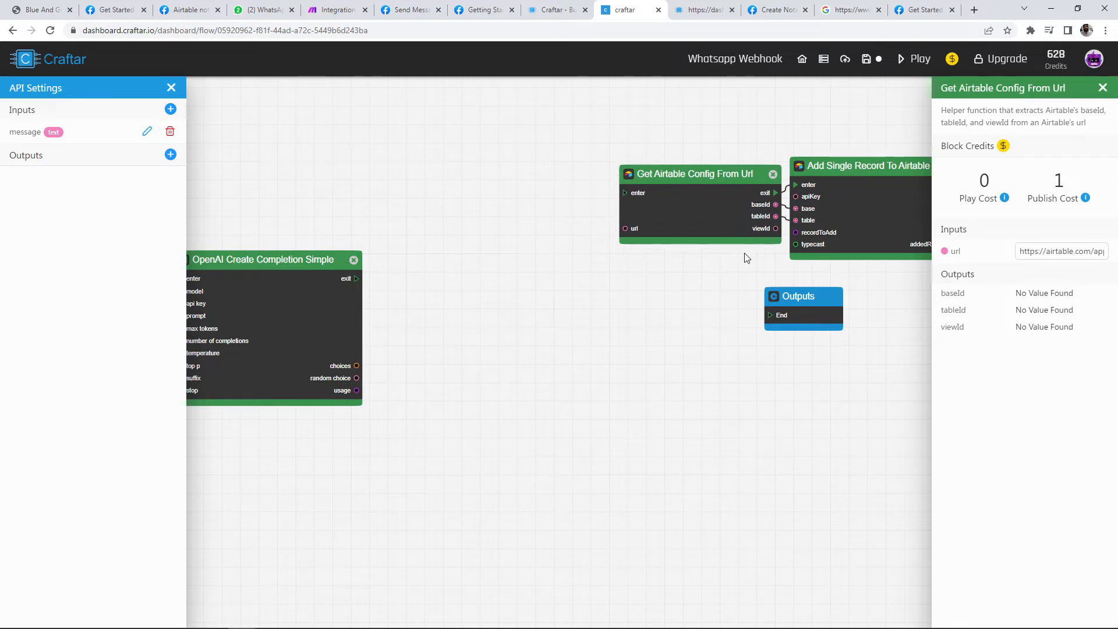
left_click_drag(838, 226, 879, 239)
left_click_drag(625, 209, 663, 215)
left_click_drag(466, 271, 537, 293)
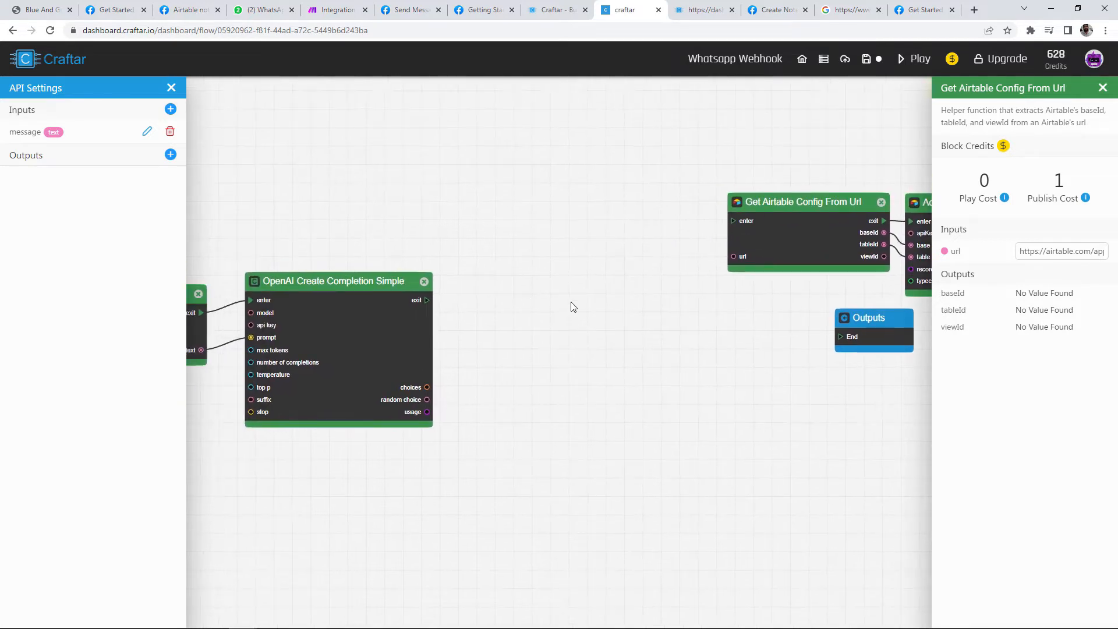
left_click_drag(675, 353, 581, 389)
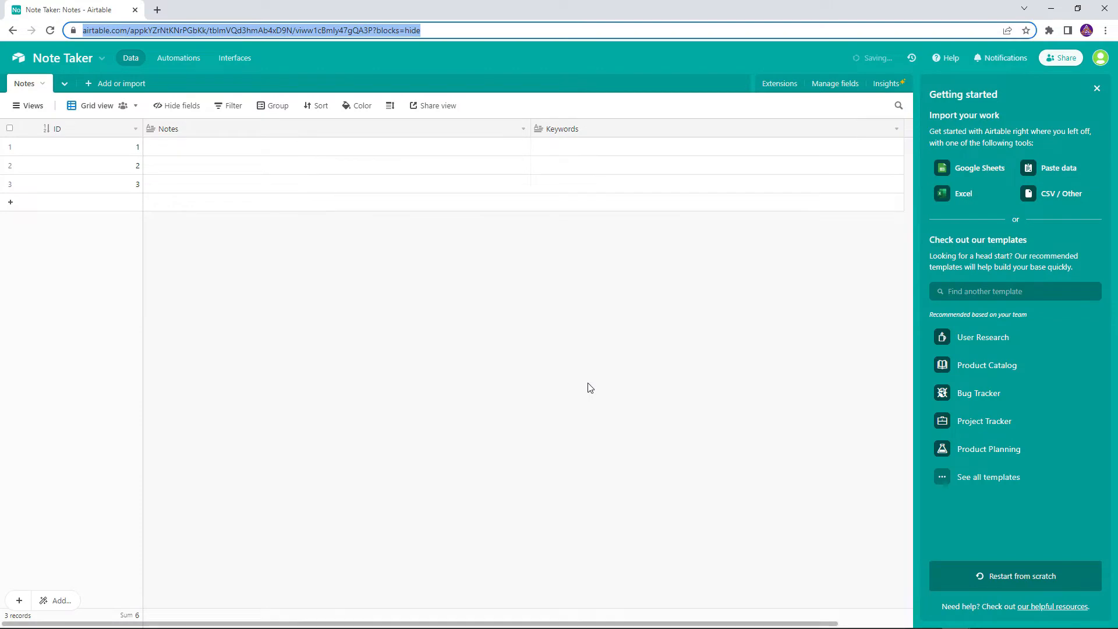
left_click(455, 261)
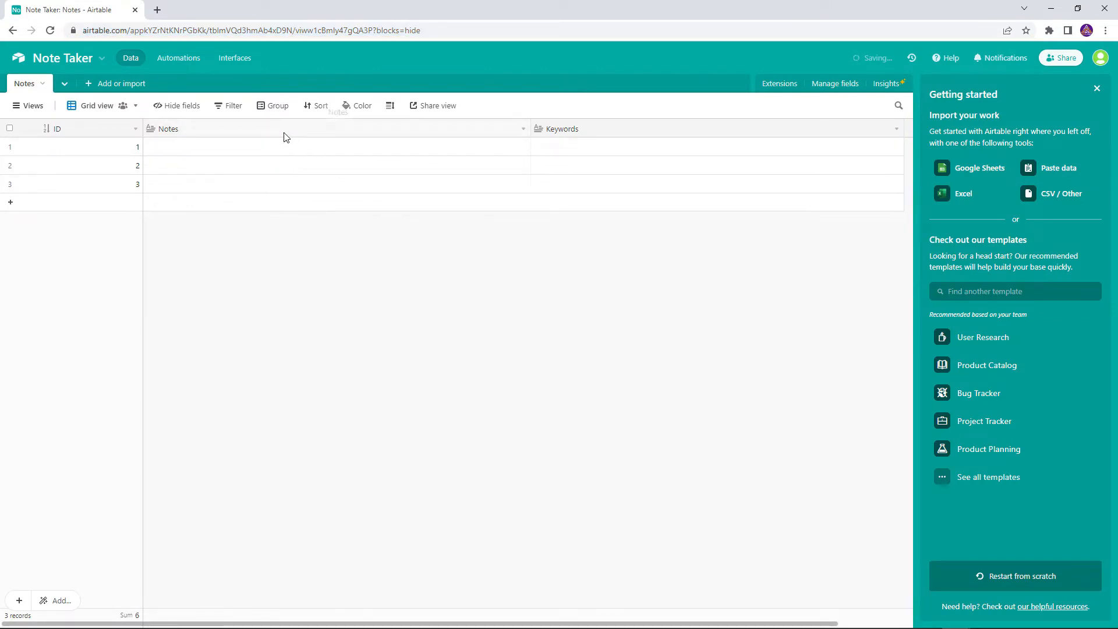
left_click(595, 132)
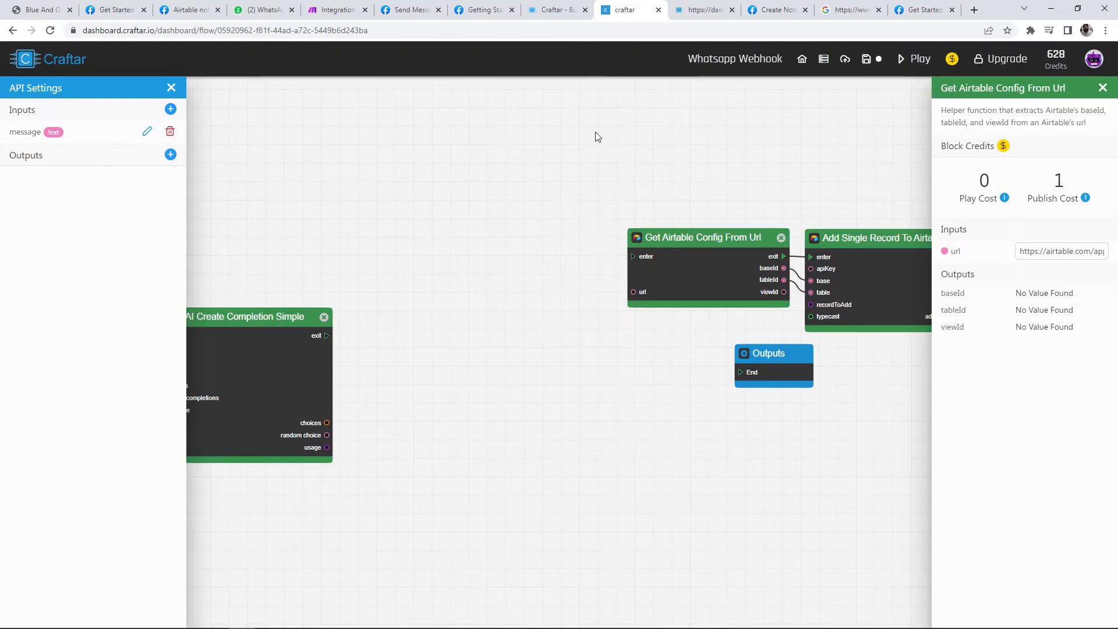
Step: Remove the Start and message links running from Inputs into Combine Texts
key("alt+Tab")
left_click_drag(224, 215, 671, 180)
left_click_drag(490, 312, 481, 303)
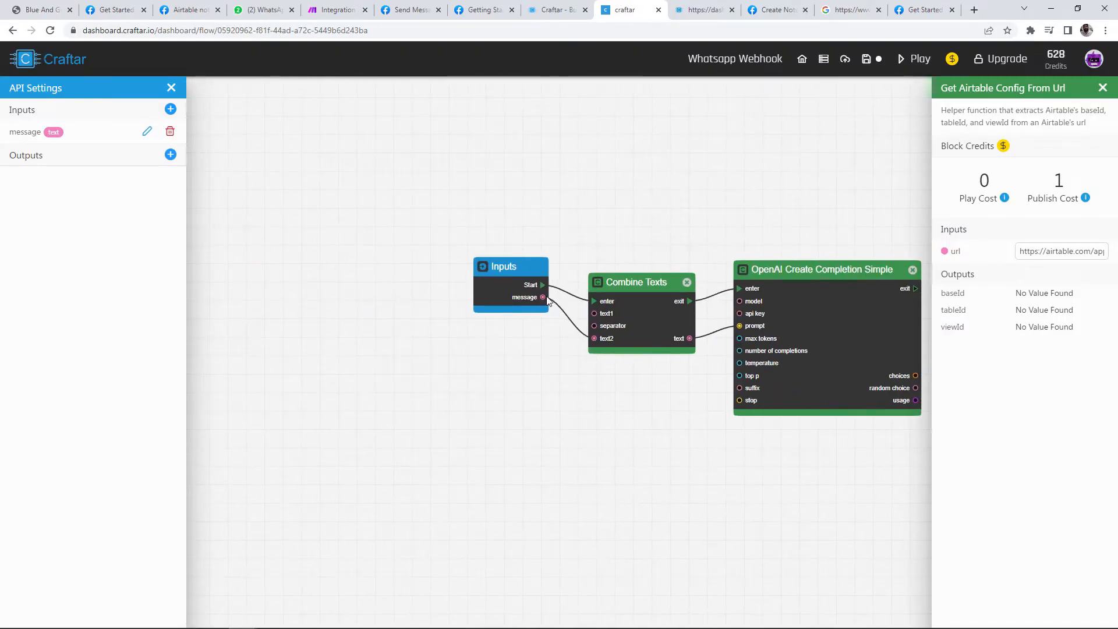
left_click_drag(573, 268, 582, 263)
left_click_drag(748, 459, 389, 462)
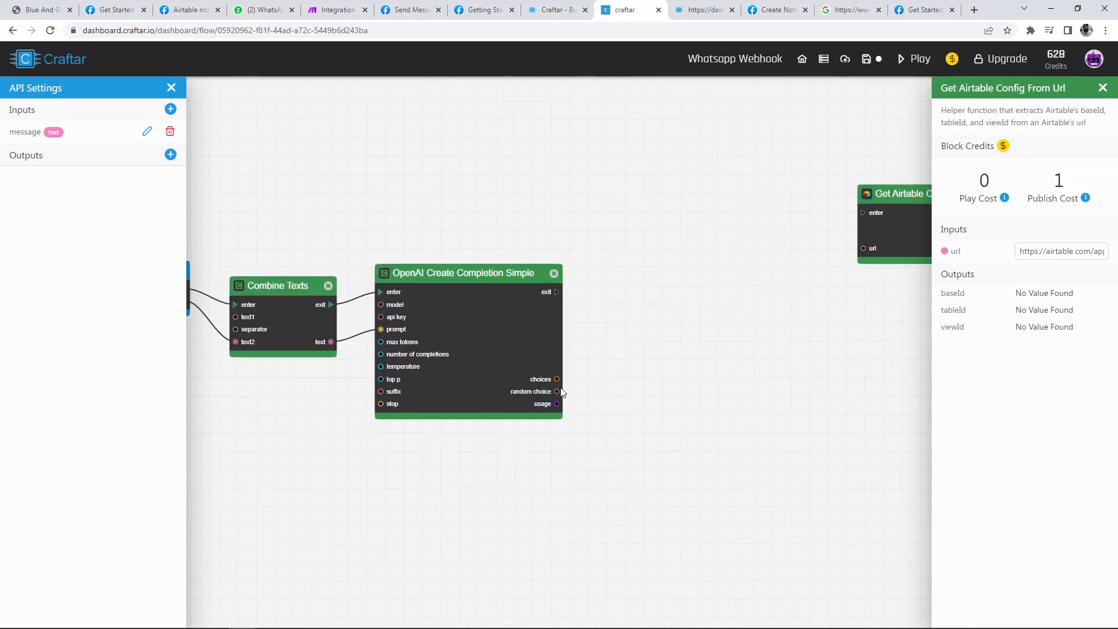
left_click_drag(563, 392, 629, 336)
left_click_drag(318, 135, 434, 133)
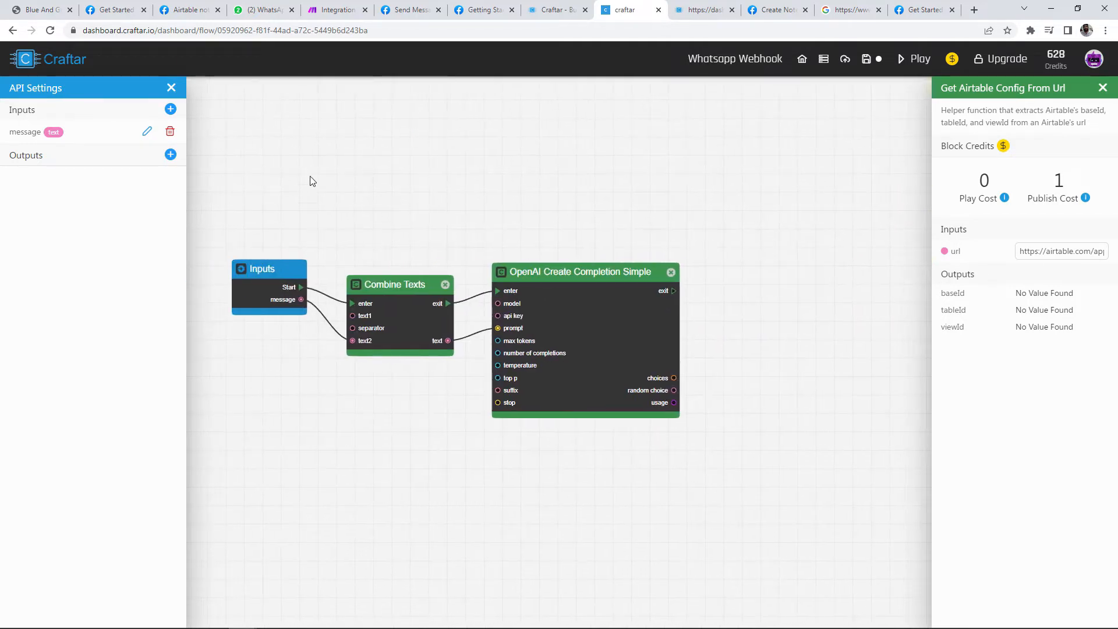
left_click_drag(311, 181, 561, 158)
left_click_drag(547, 247, 453, 252)
scroll(478, 300, "up", 3)
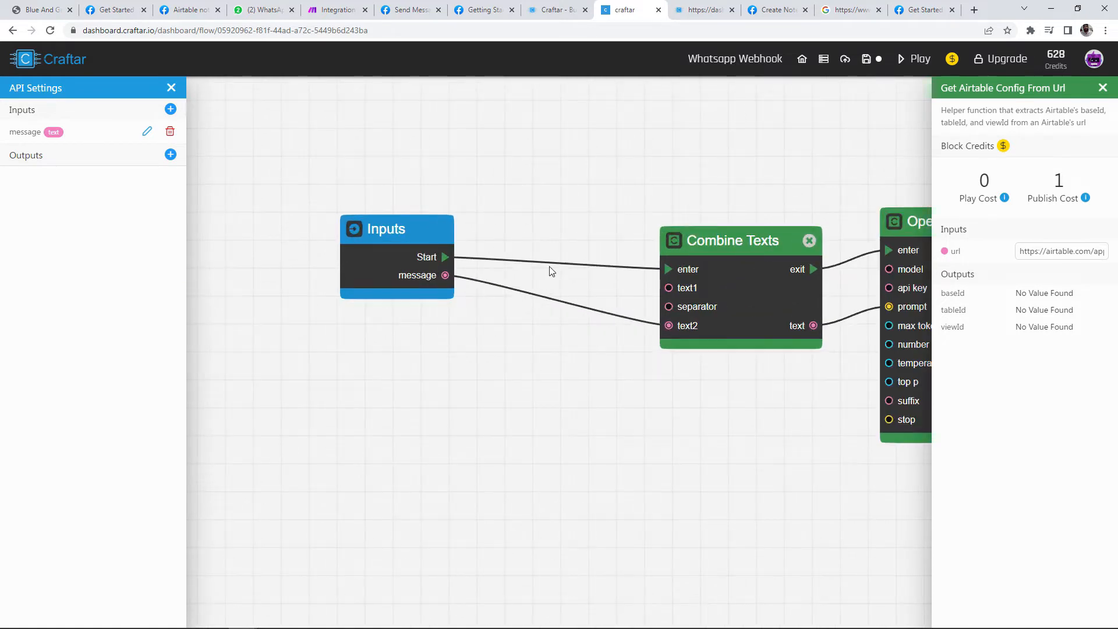
left_click(550, 265)
left_click(544, 299)
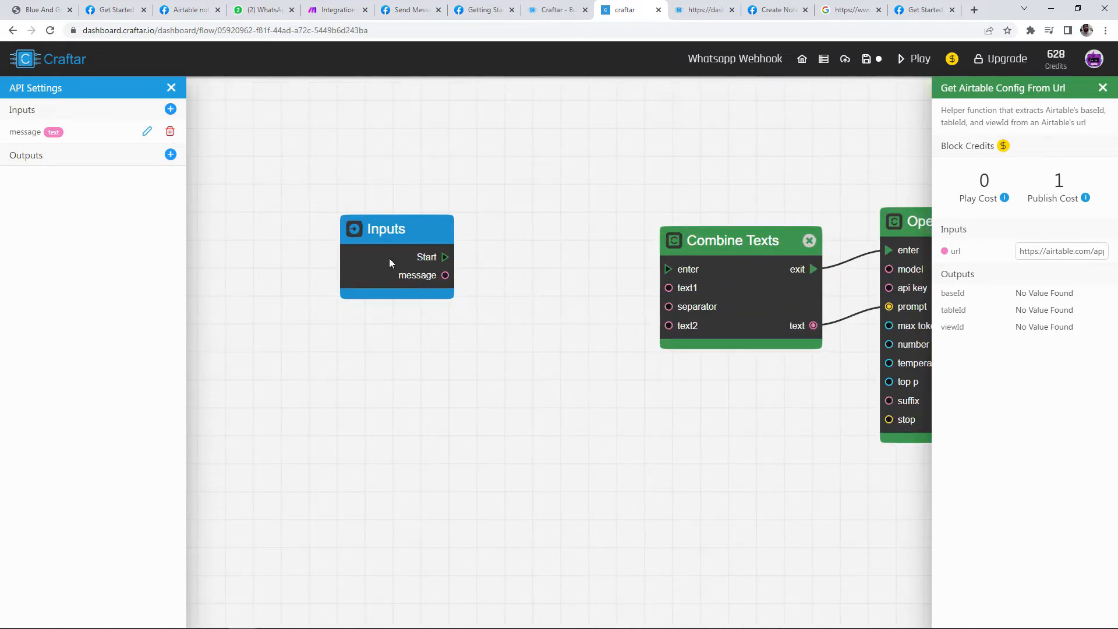
left_click_drag(389, 258, 328, 256)
Step: Add a Create Dictionary block wired from Start, with the key Notes
right_click(455, 256)
type("create dic")
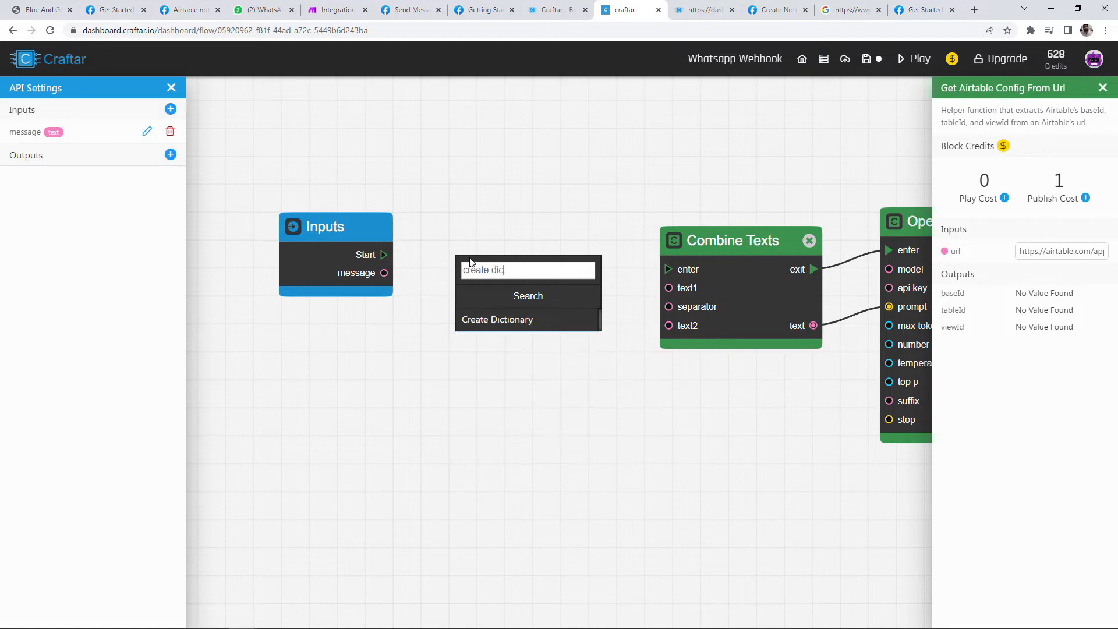
left_click(497, 320)
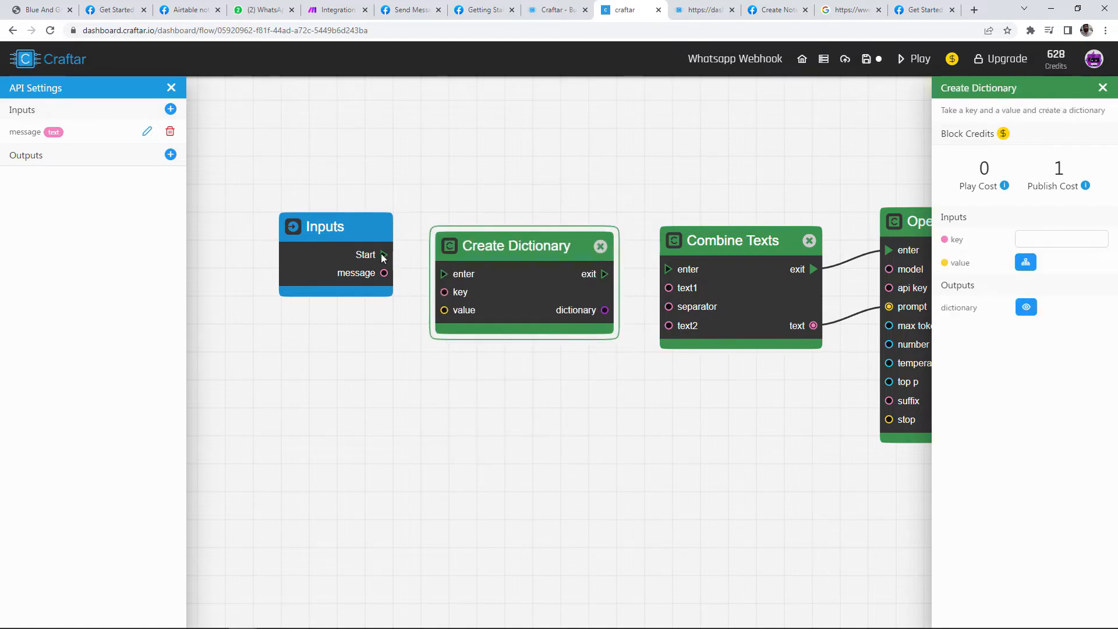
left_click_drag(384, 254, 444, 310)
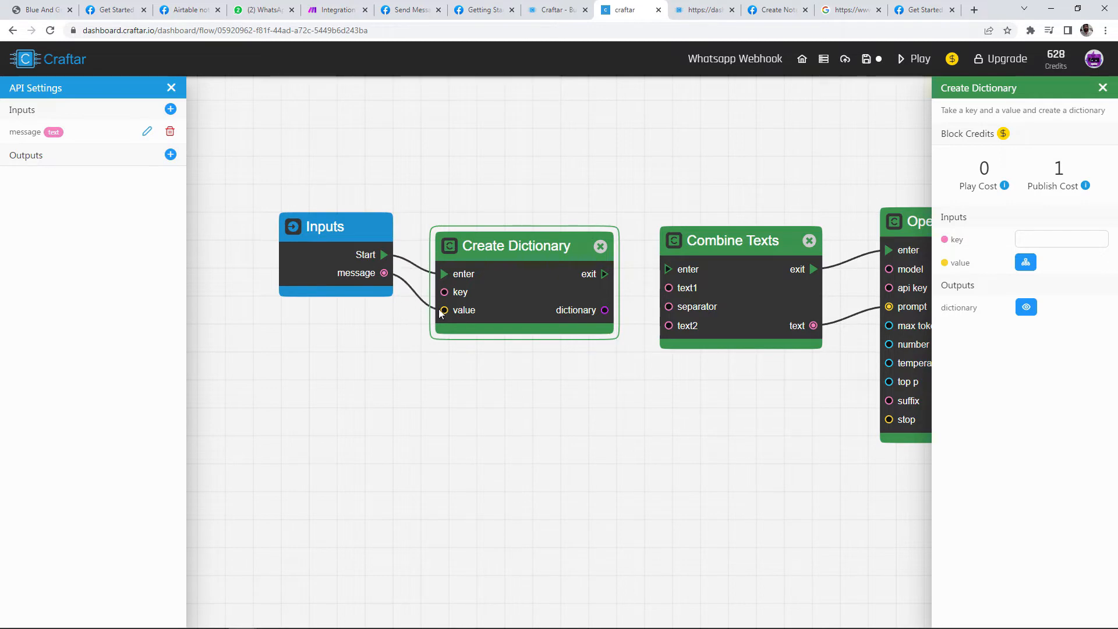
left_click(1030, 240)
left_click(466, 109)
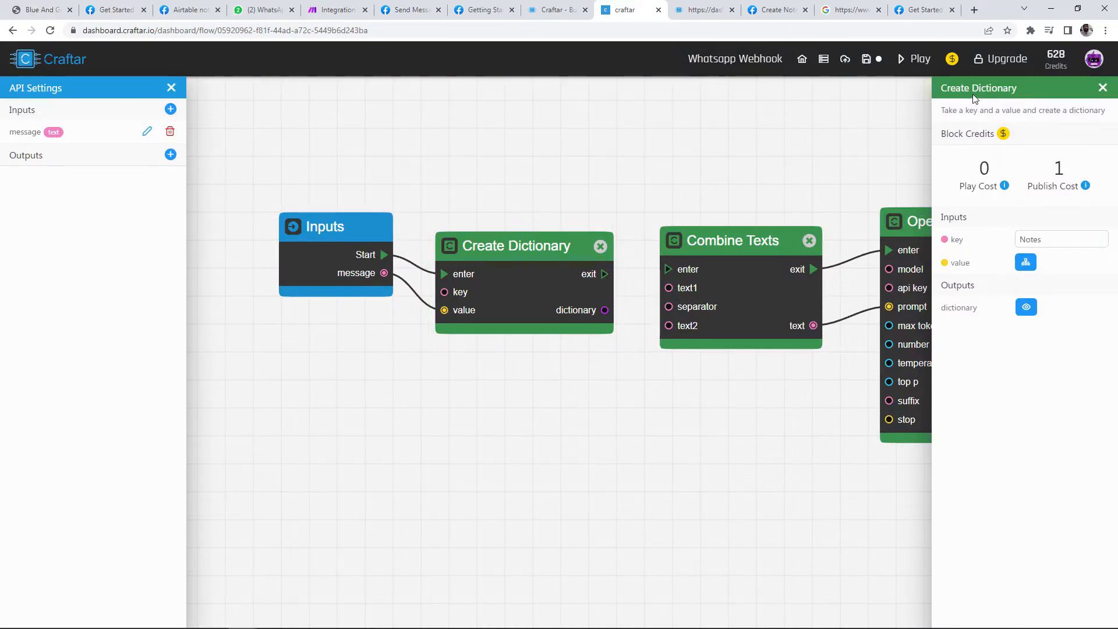
Step: Run the flow and check the dictionary's Notes output
left_click(910, 59)
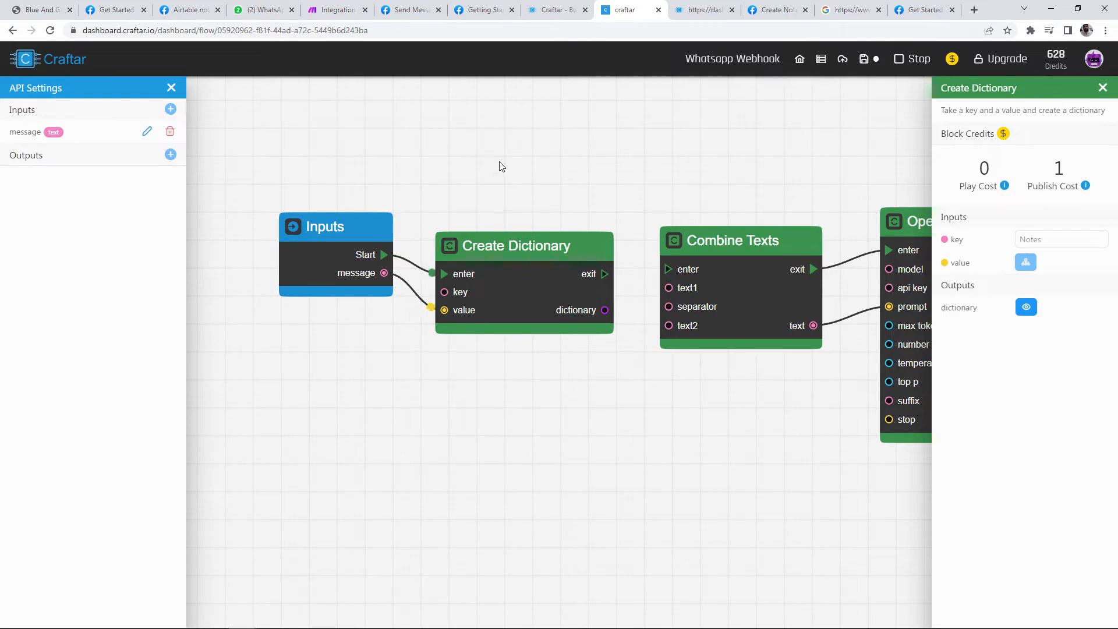
left_click(504, 243)
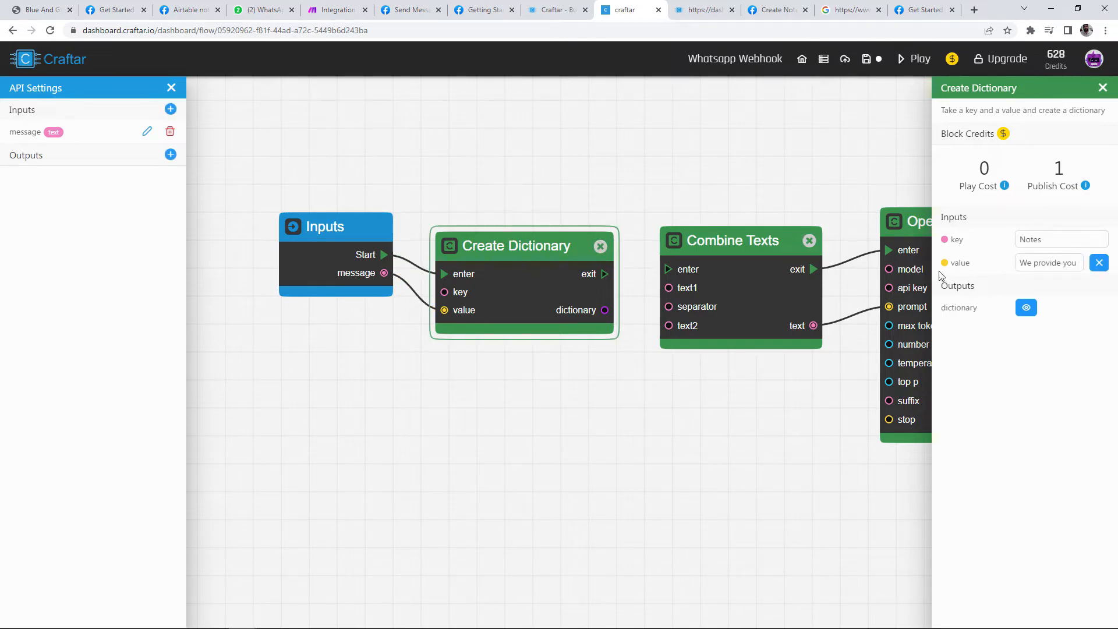
left_click(1025, 308)
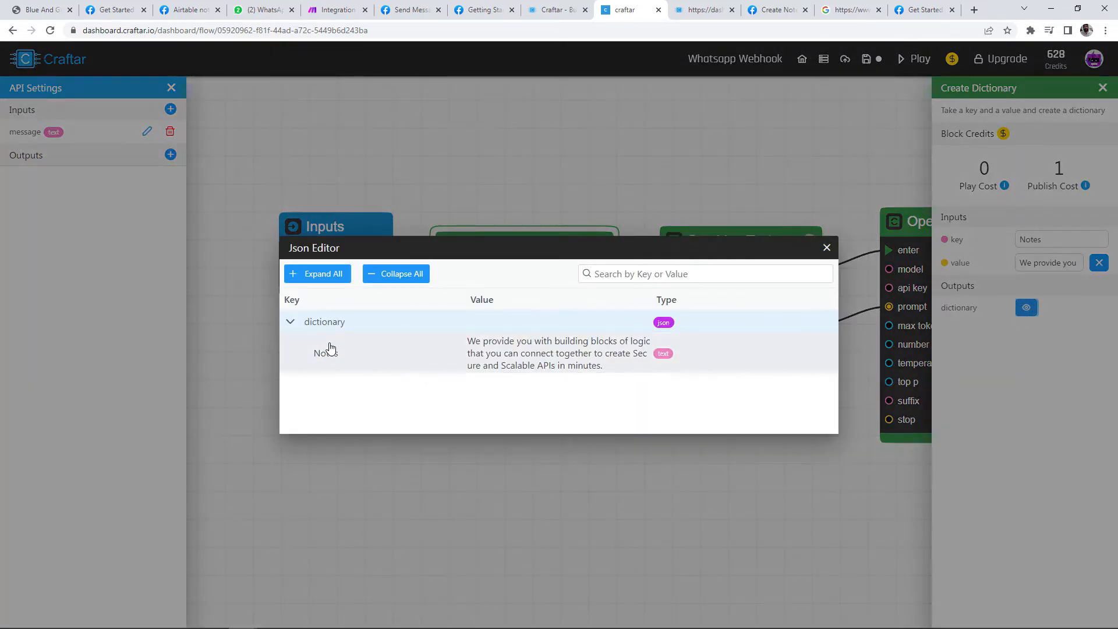
left_click_drag(307, 362, 352, 362)
left_click(332, 386)
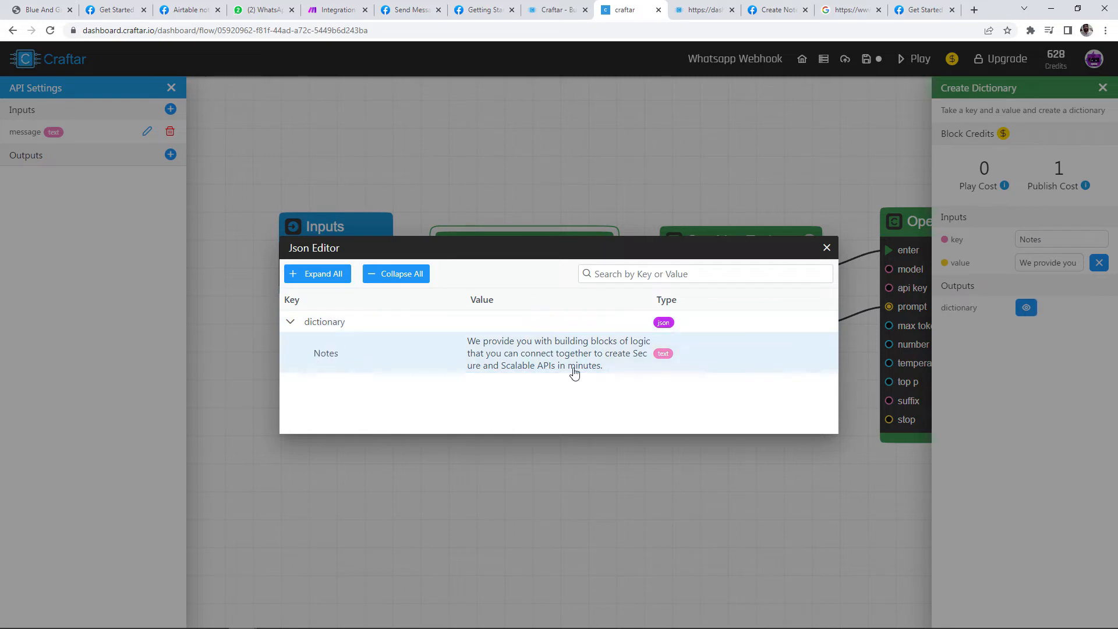
left_click_drag(467, 342, 585, 379)
left_click(826, 251)
Step: Chain the dictionary's exit into Combine Texts and link message to its text2
left_click_drag(606, 276, 676, 274)
left_click_drag(492, 282, 511, 210)
left_click_drag(384, 272, 669, 326)
left_click_drag(587, 198, 530, 238)
scroll(658, 182, "down", 2)
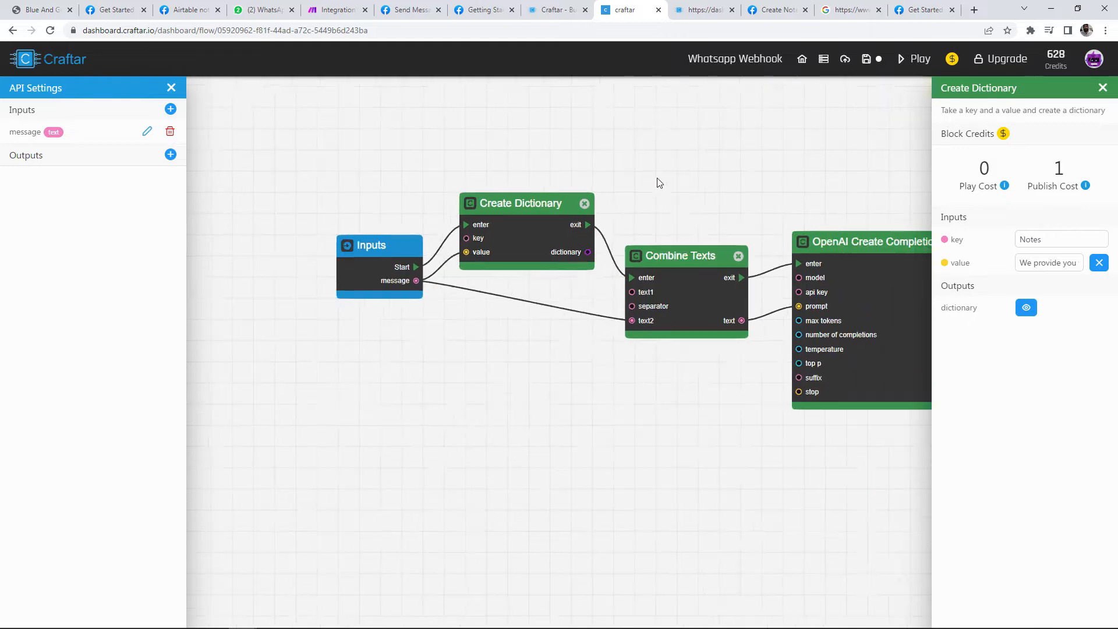
Step: Add a Create Dictionary block after OpenAI, fed its random choice, keyed Keywords
left_click_drag(659, 183, 551, 182)
left_click_drag(467, 235, 677, 224)
scroll(659, 380, "up", 4)
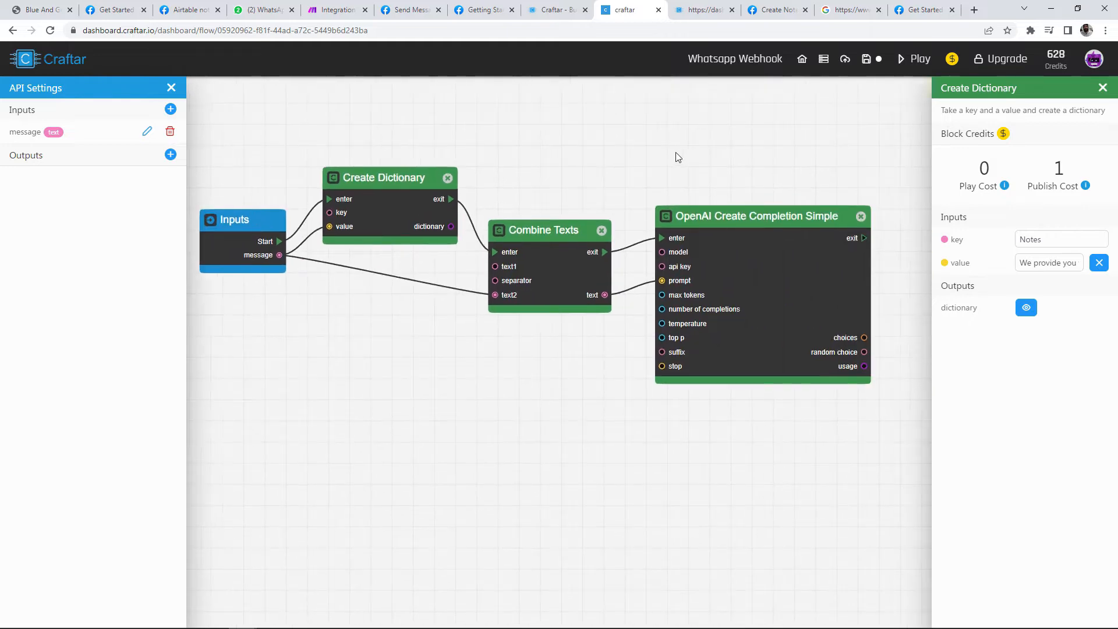
left_click_drag(568, 333, 490, 381)
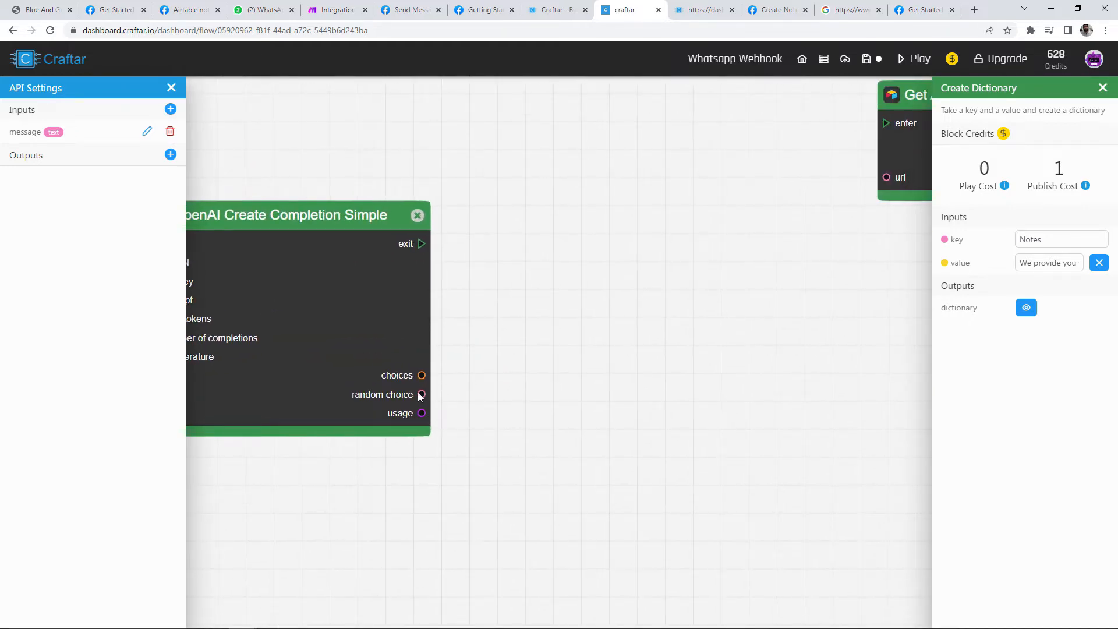
left_click_drag(419, 398, 440, 386)
right_click(535, 289)
type("c")
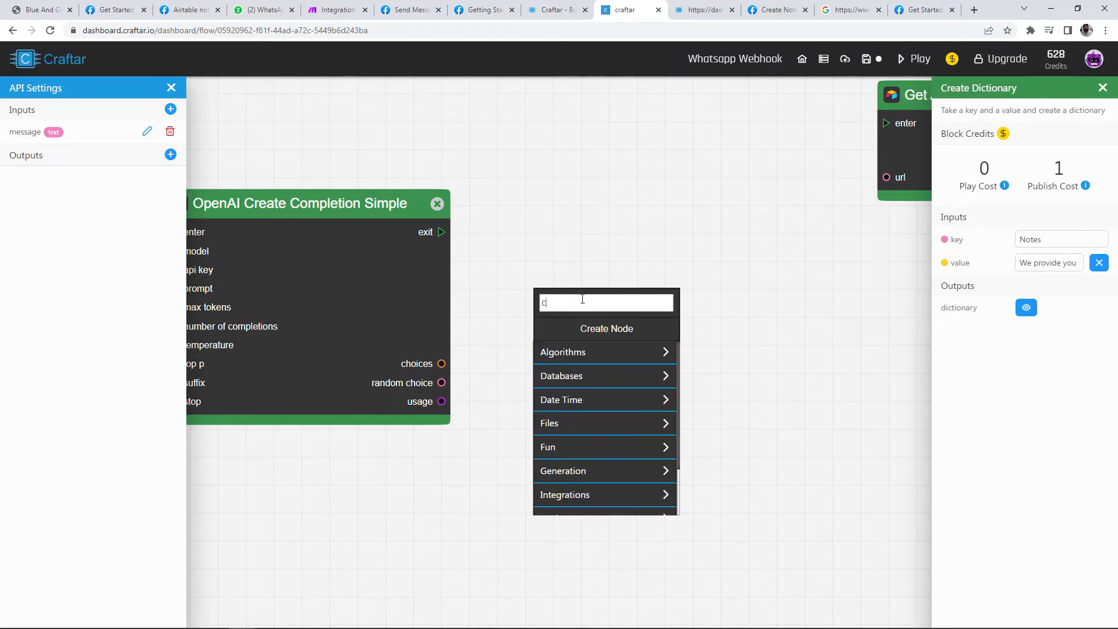
type("reate dic")
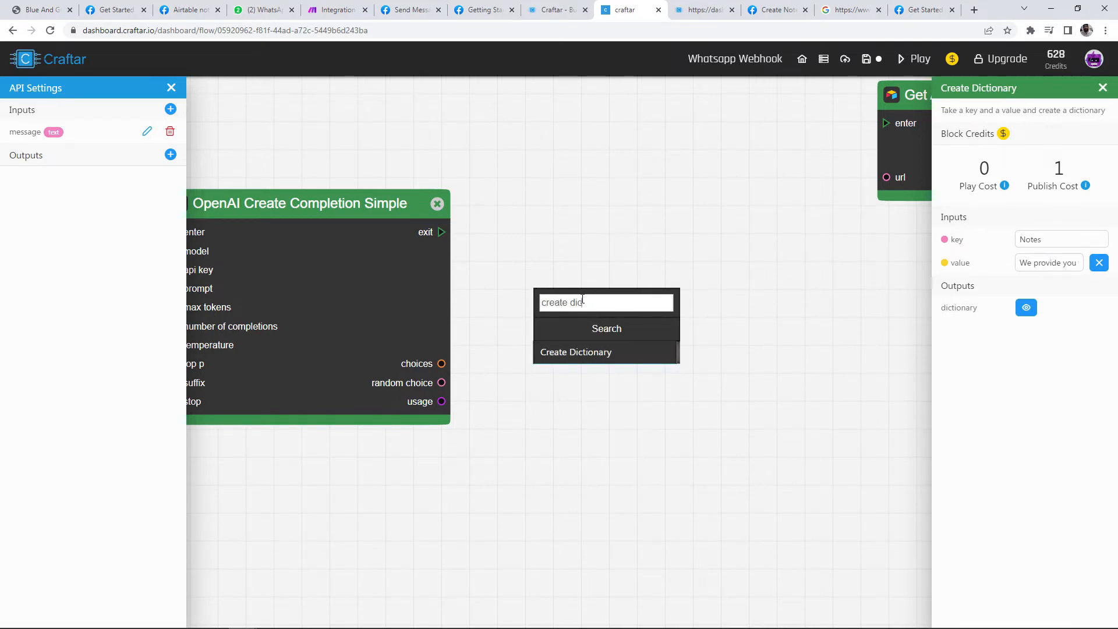
left_click(558, 355)
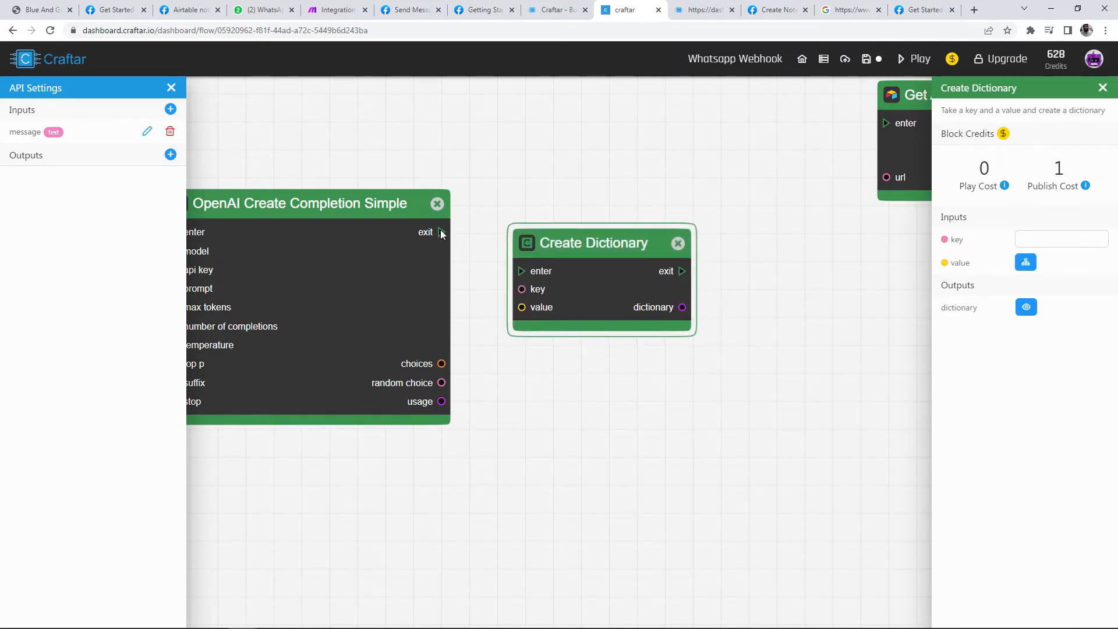
left_click_drag(442, 234, 518, 275)
left_click_drag(441, 382, 523, 308)
left_click(1074, 243)
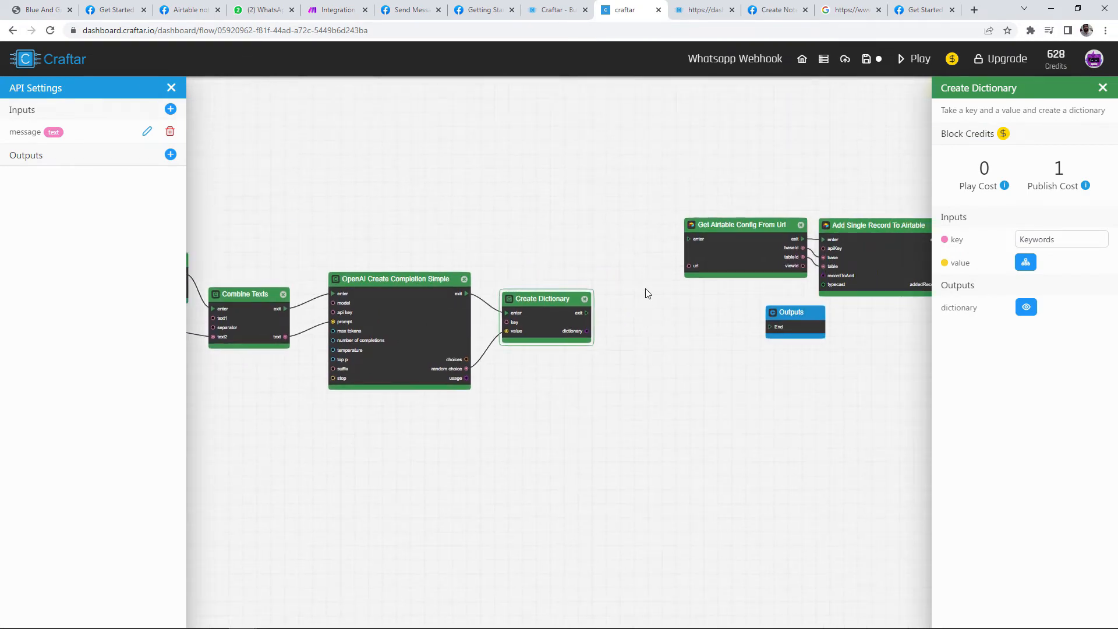
Step: Add a Combine Json Data block to the flow
scroll(623, 308, "up", 3)
right_click(621, 288)
type("combine")
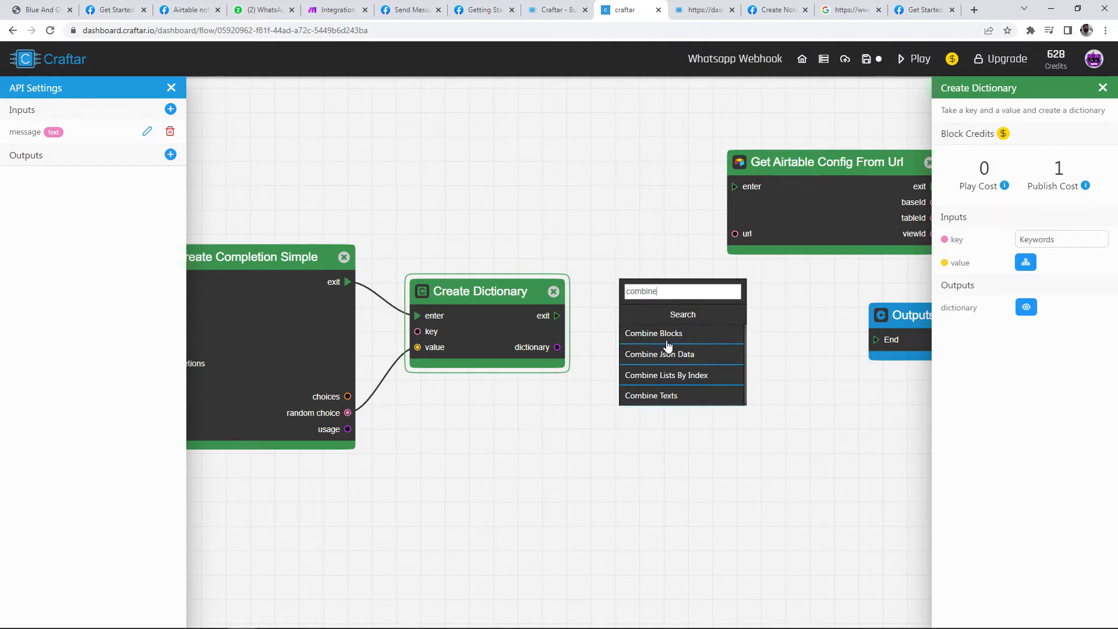
key("BackSpace")
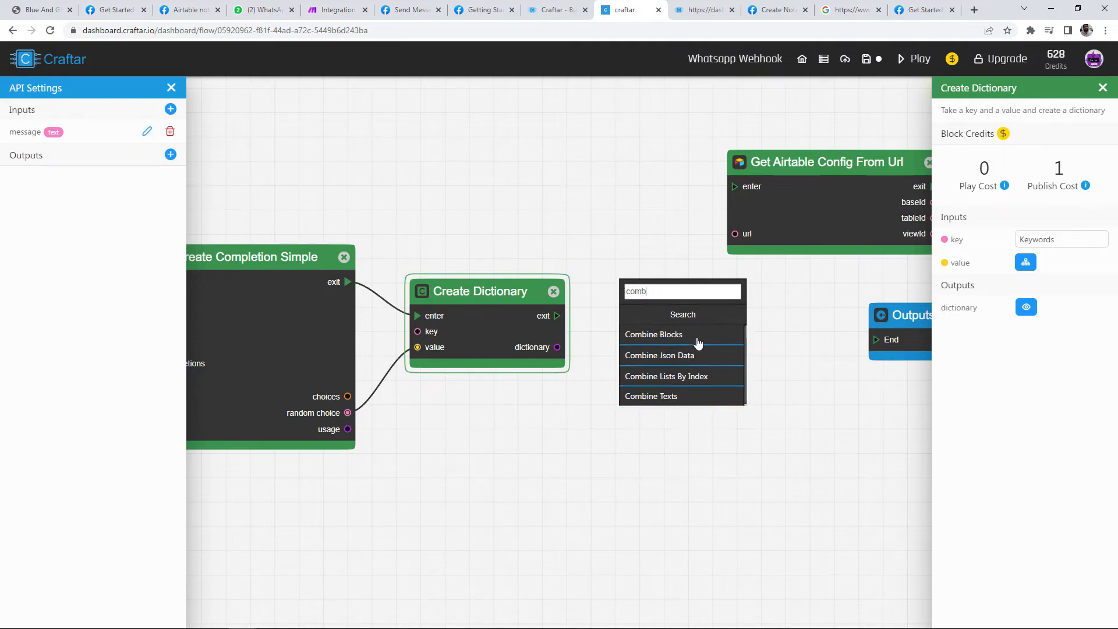
key("BackSpace")
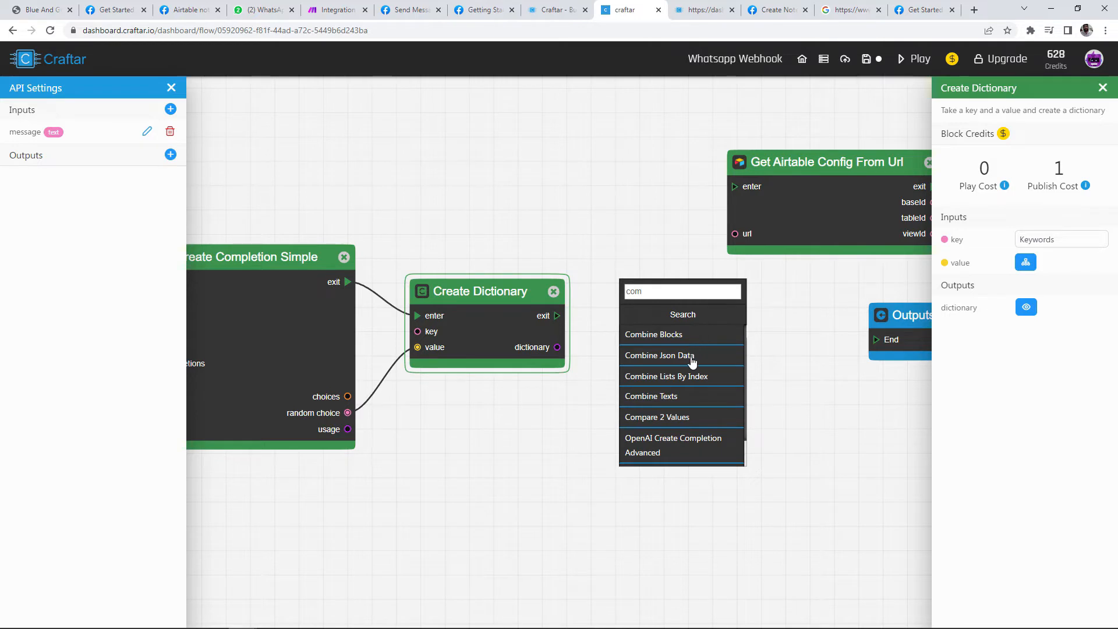
left_click(693, 356)
left_click_drag(721, 345, 718, 279)
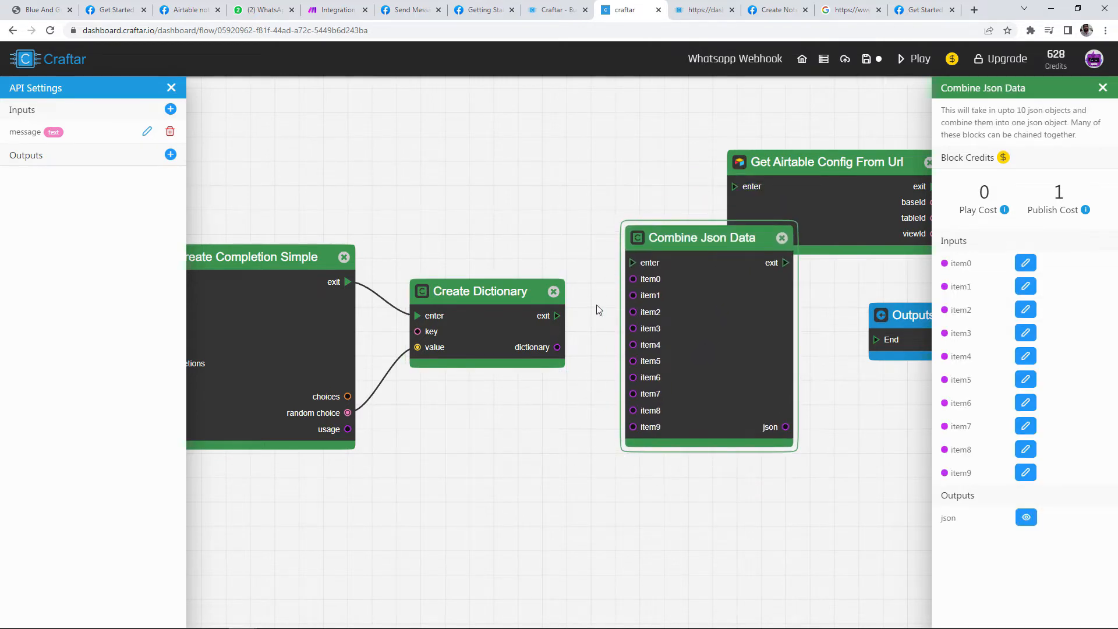
Step: Wire the Keywords dictionary to item1, Notes to item0, and Create Dictionary's exit to enter
left_click_drag(557, 347, 633, 295)
scroll(367, 212, "down", 4)
left_click_drag(222, 132, 400, 111)
scroll(252, 228, "up", 4)
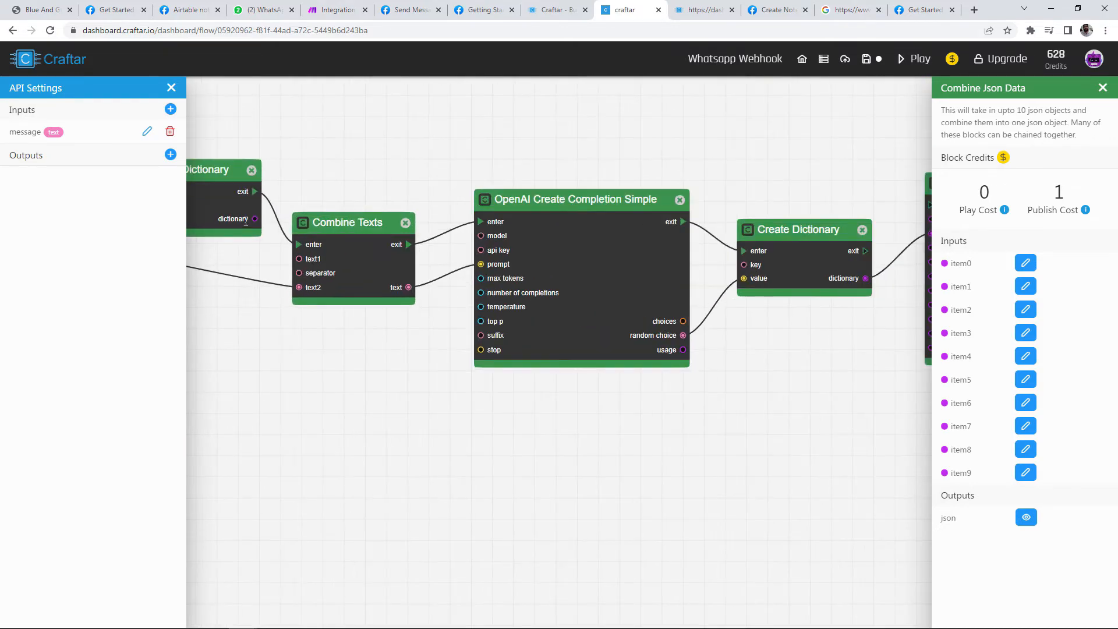
scroll(253, 228, "down", 3)
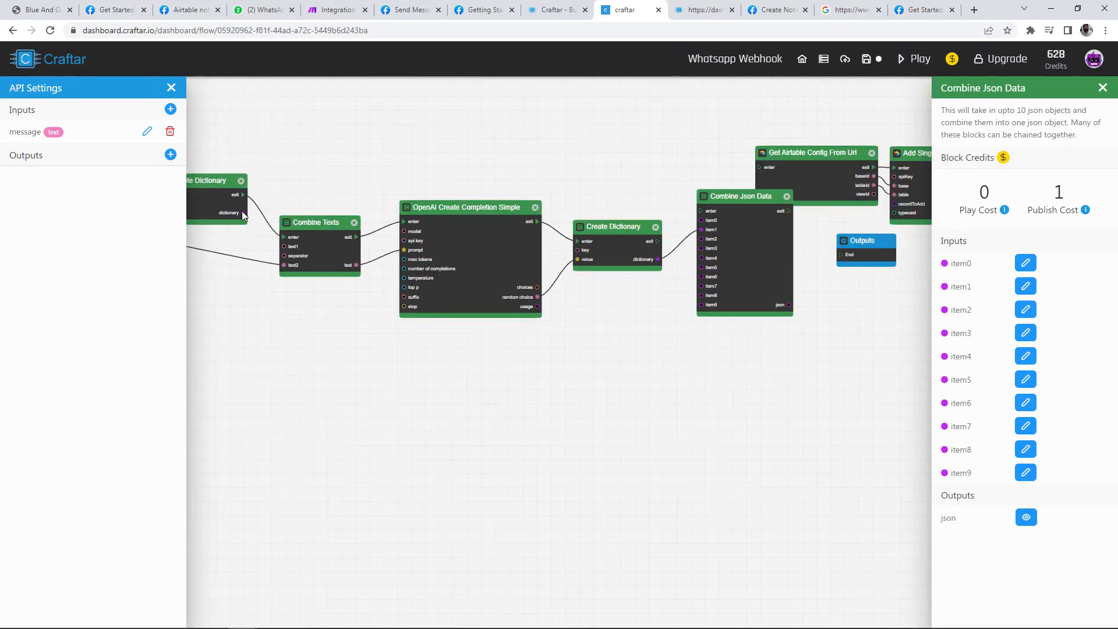
left_click_drag(243, 213, 702, 222)
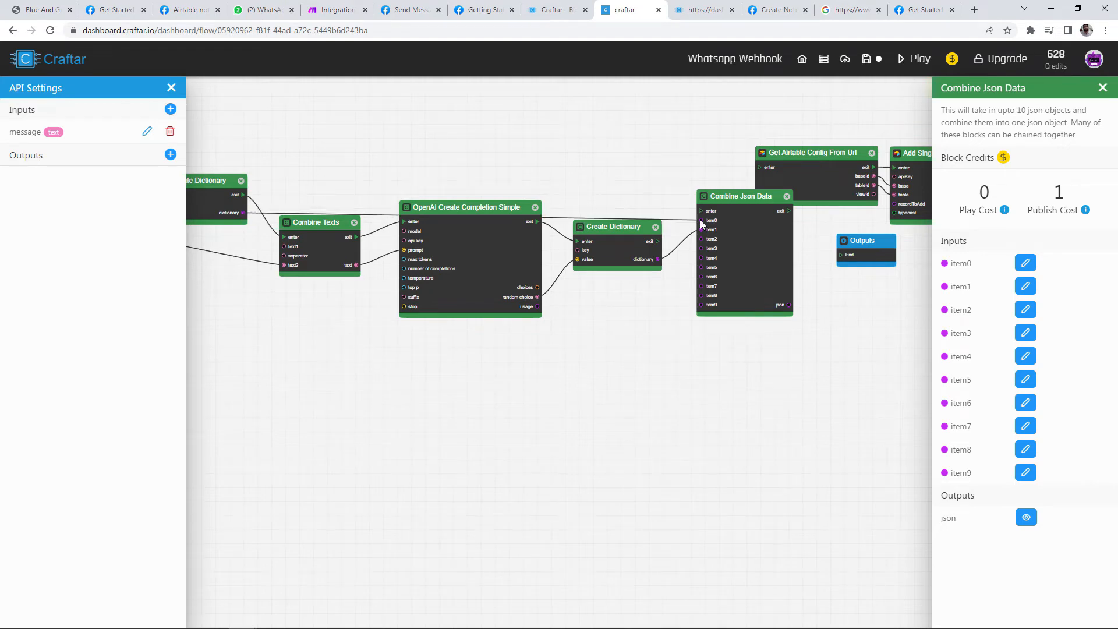
scroll(469, 234, "up", 5)
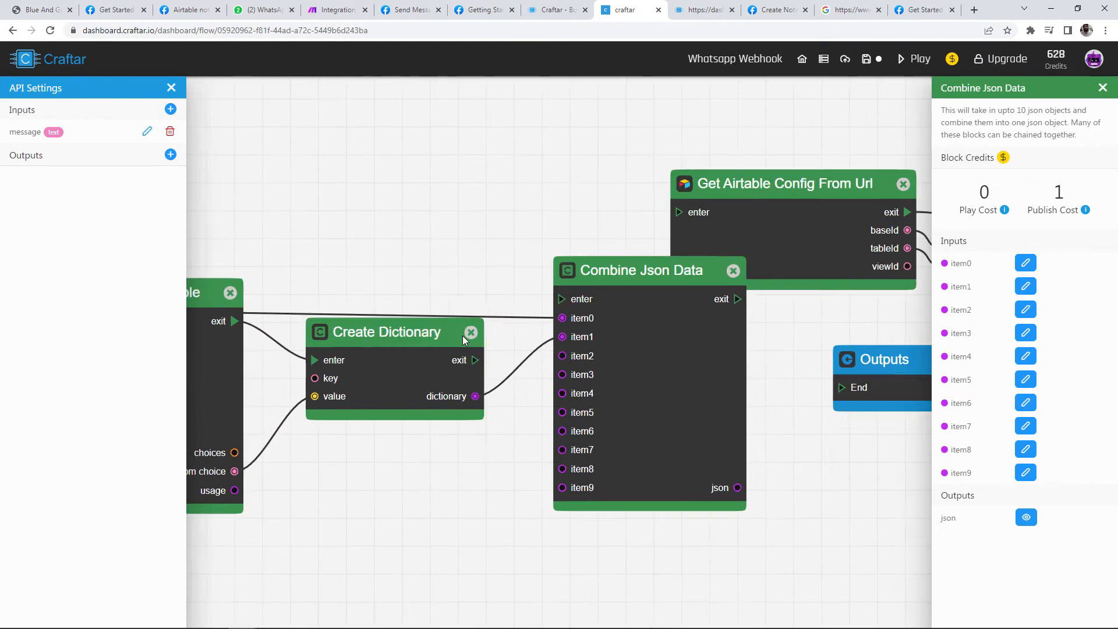
left_click_drag(476, 366, 562, 307)
scroll(575, 294, "down", 2)
scroll(473, 287, "down", 5)
left_click_drag(209, 191, 530, 214)
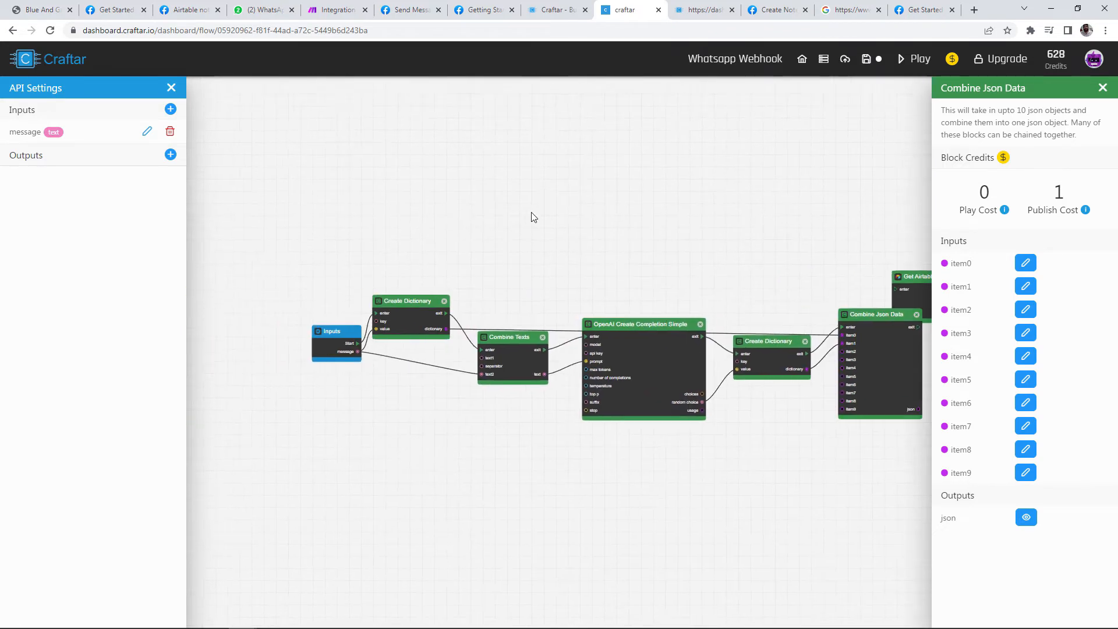
Step: Inspect the Combine Texts and OpenAI Create Completion Simple settings
scroll(408, 310, "up", 7)
scroll(357, 349, "up", 2)
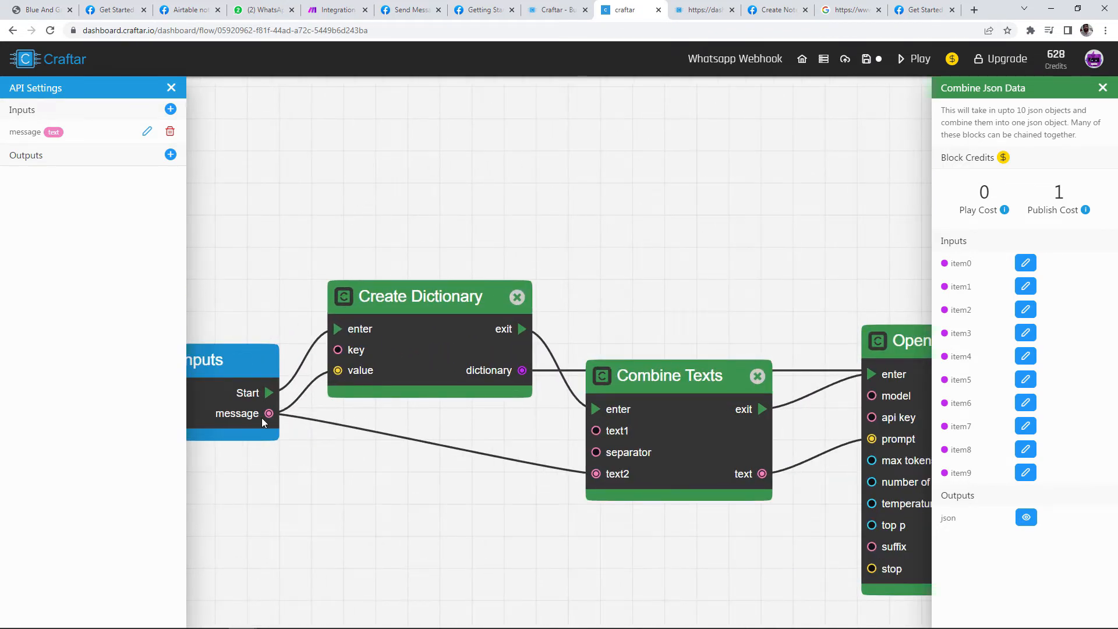
left_click_drag(578, 183, 407, 97)
left_click_drag(508, 335, 511, 360)
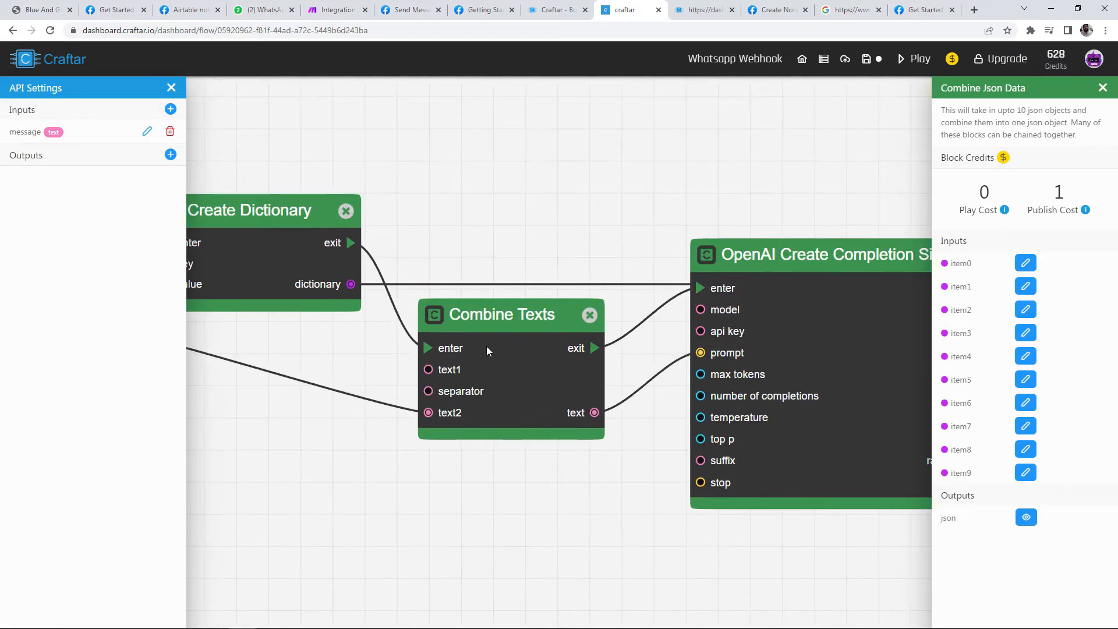
left_click(518, 375)
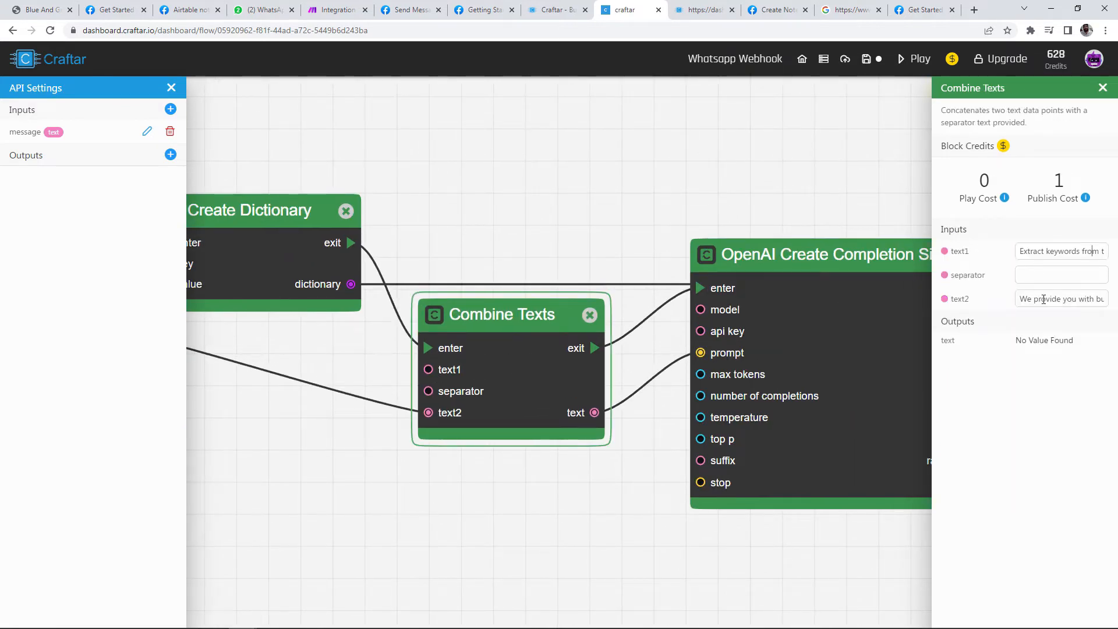
left_click_drag(717, 149, 219, 136)
left_click(305, 277)
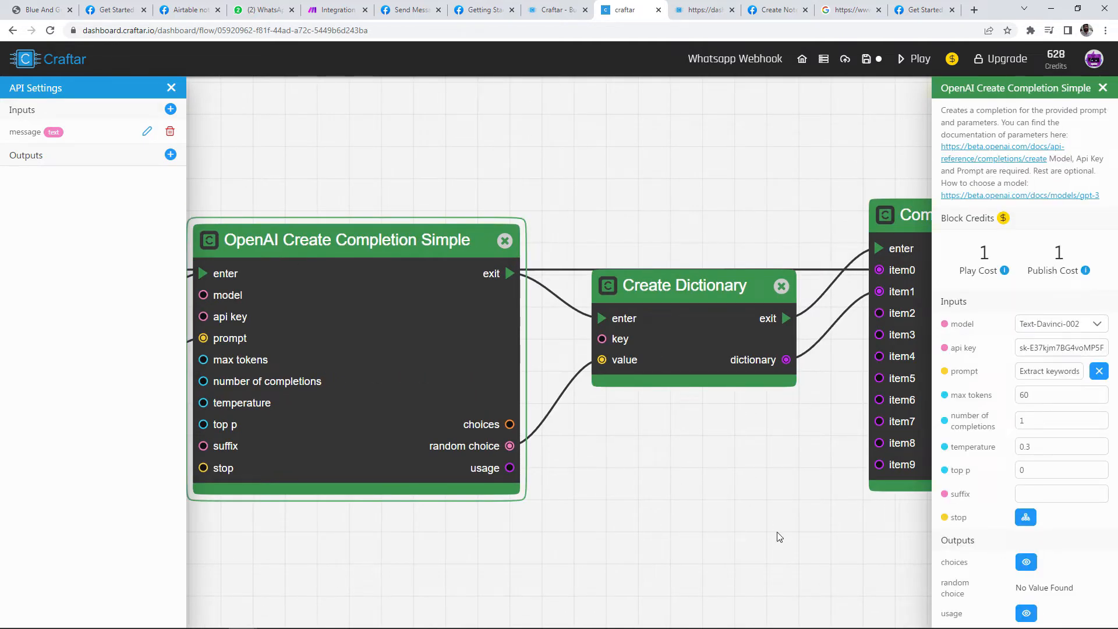
Step: Tidy the Create Dictionary and Combine Json Data positions, then run a test
left_click_drag(745, 452, 558, 454)
left_click_drag(531, 367, 530, 389)
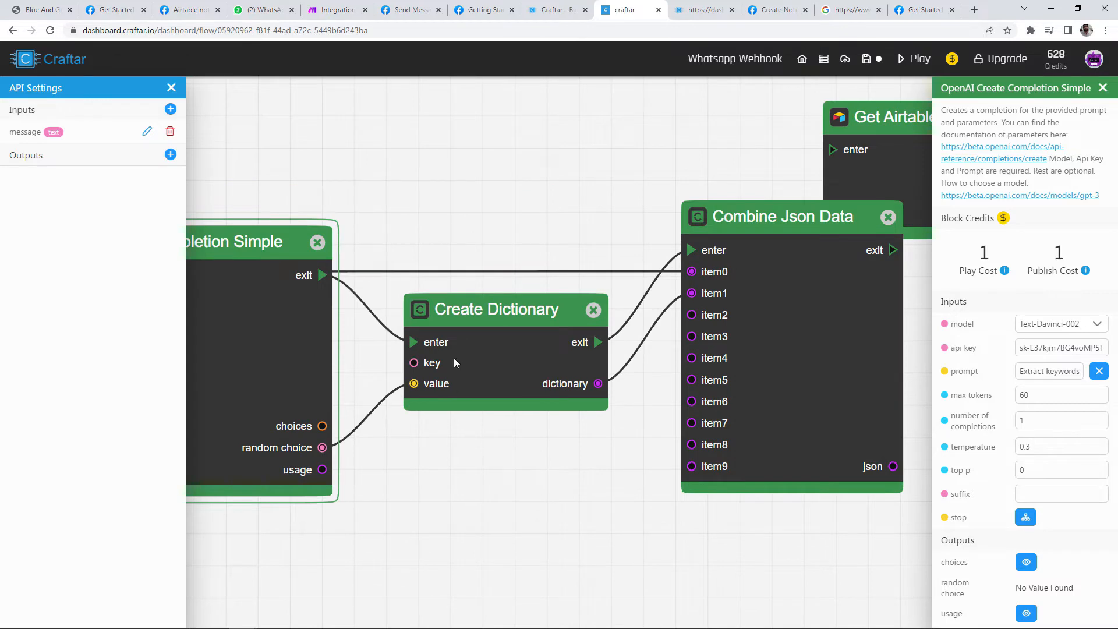
scroll(575, 220, "down", 4)
left_click_drag(573, 211, 435, 261)
left_click_drag(648, 350, 599, 336)
scroll(658, 367, "down", 3)
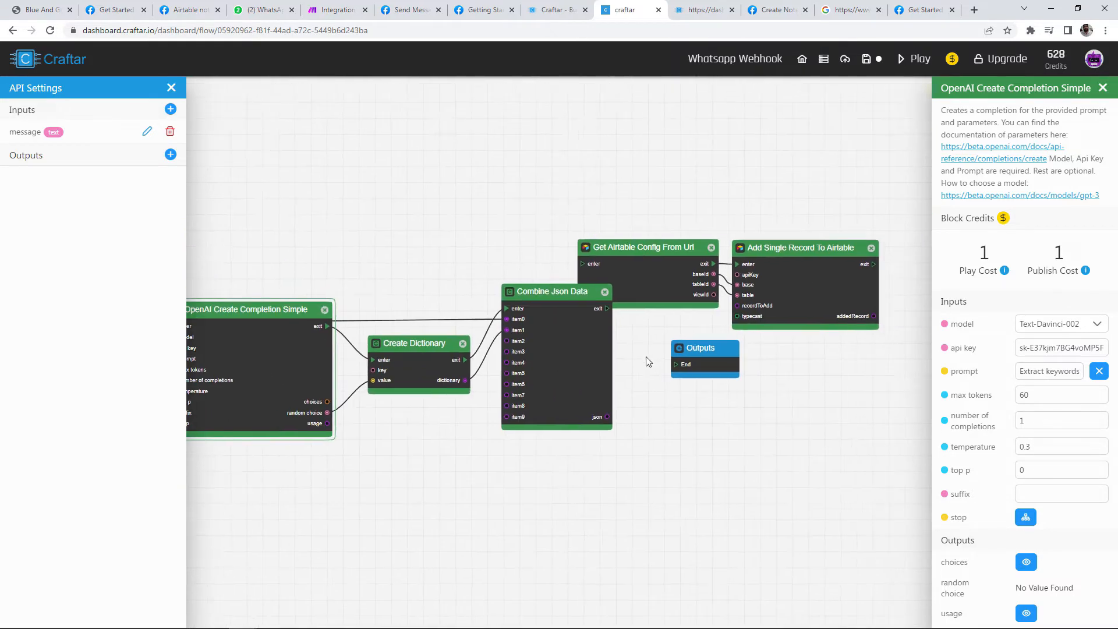
left_click(932, 65)
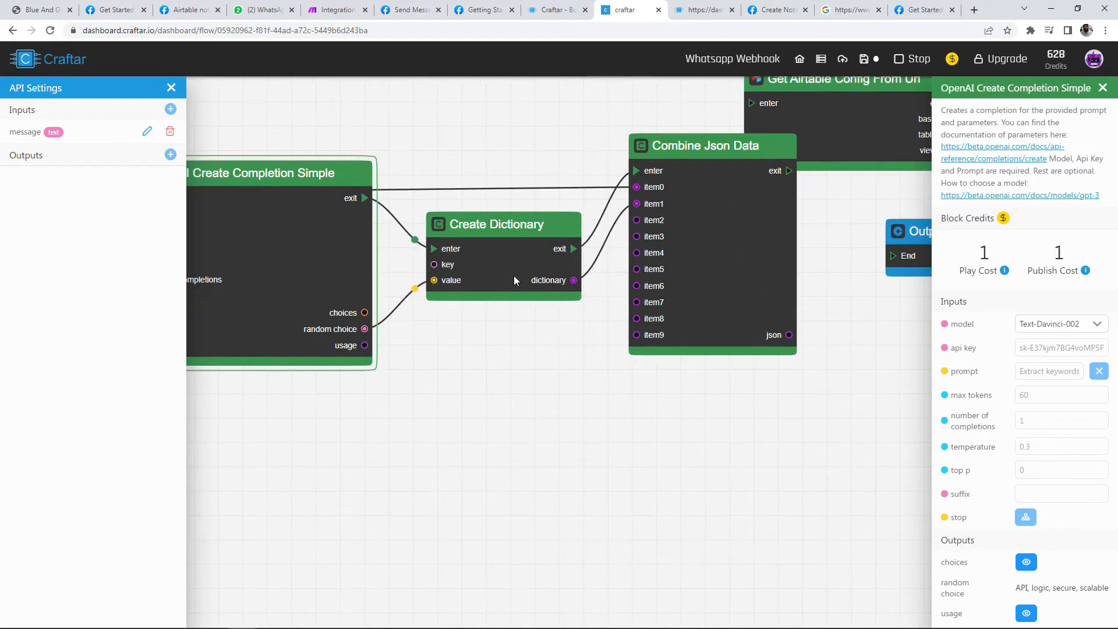
Step: Check the dictionary and combined json outputs from the test run
left_click(1026, 308)
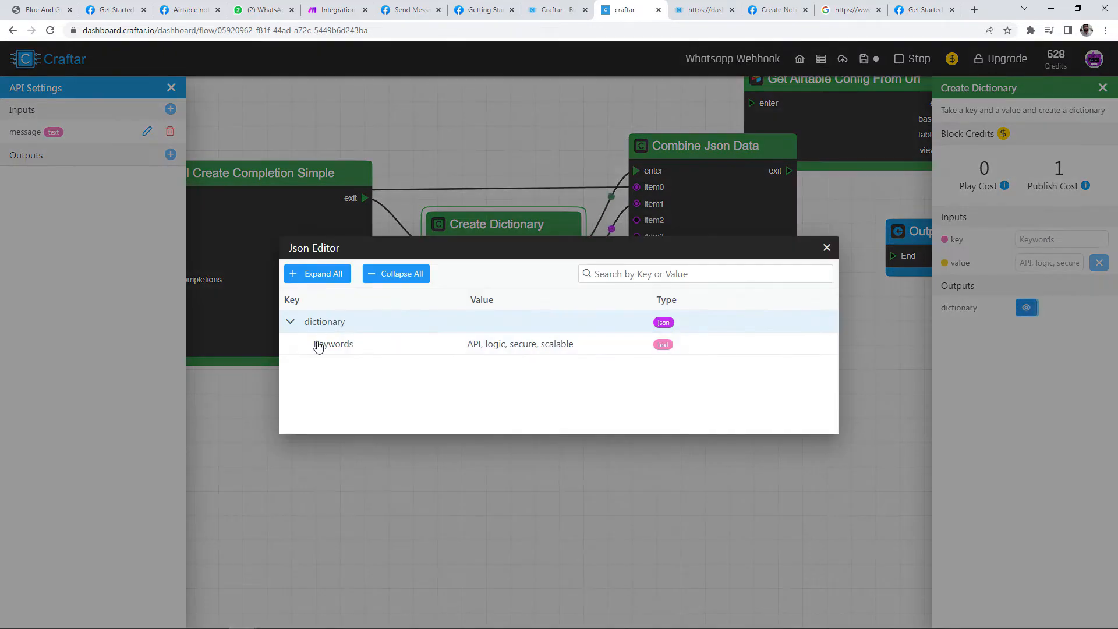
left_click(827, 248)
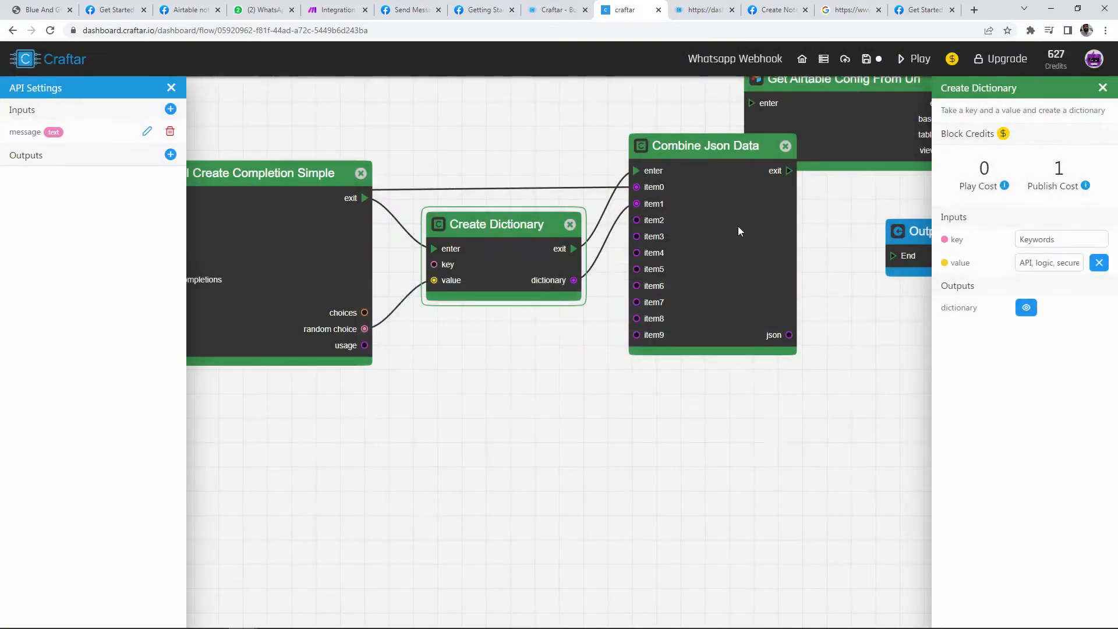
left_click(739, 231)
left_click(1026, 517)
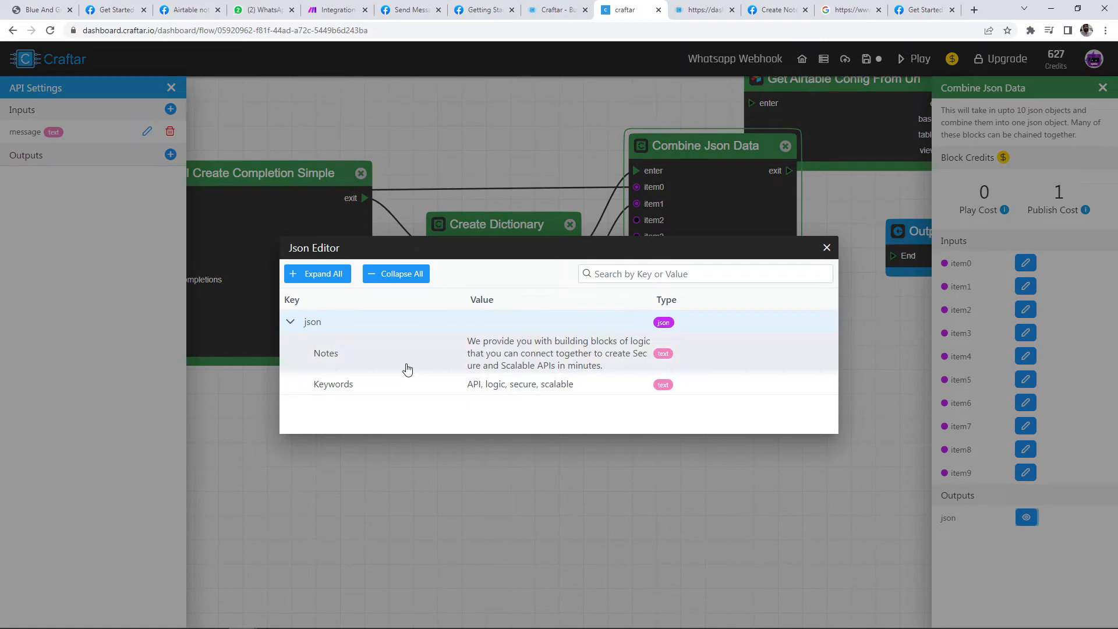
left_click_drag(481, 353, 570, 353)
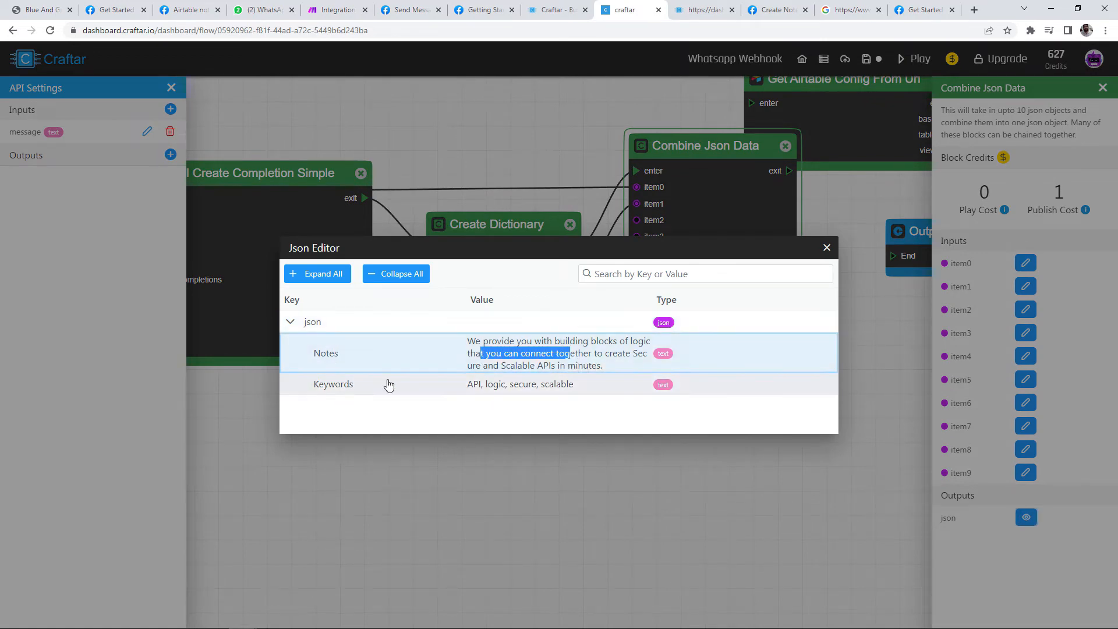
left_click(561, 390)
left_click(827, 247)
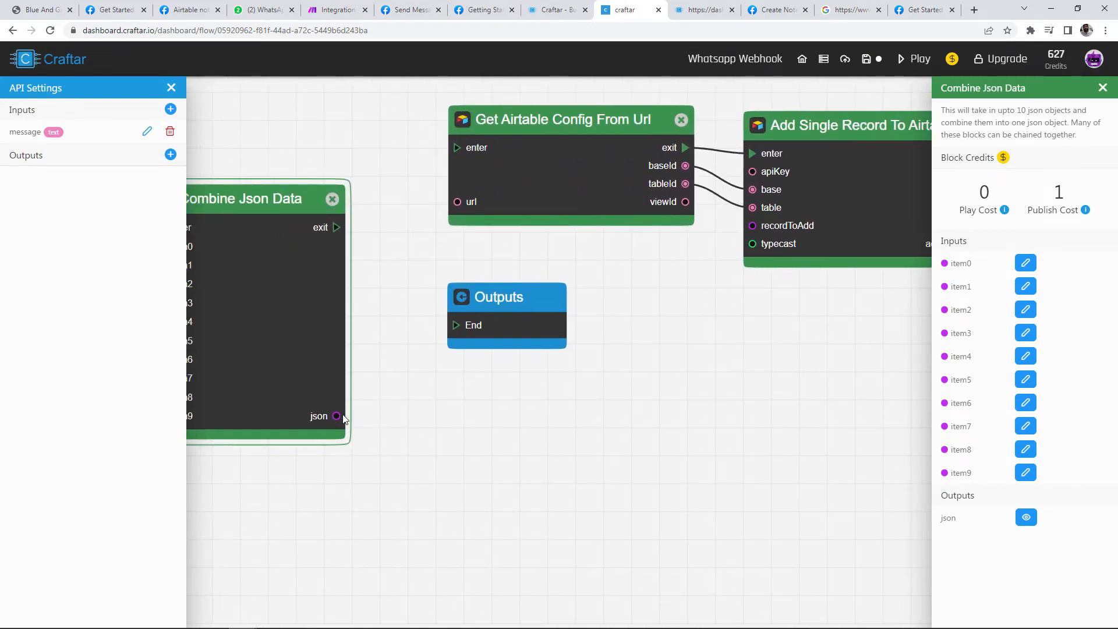
Step: Send the combined json into recordToAdd and run Get Airtable Config after Combine Json Data
left_click_drag(338, 415, 754, 227)
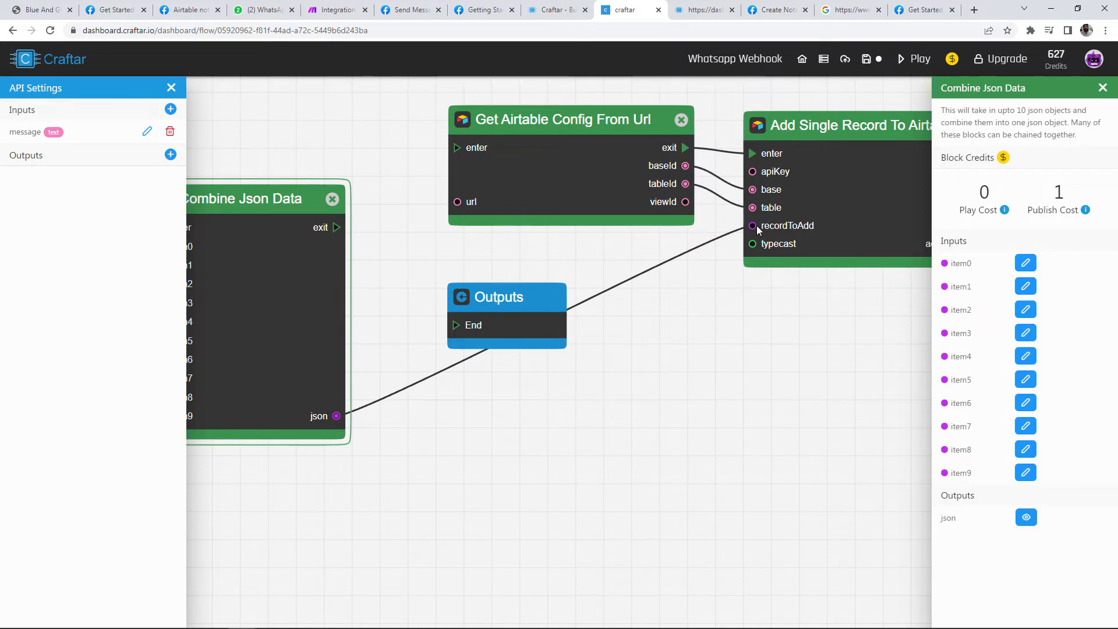
left_click_drag(350, 327, 470, 247)
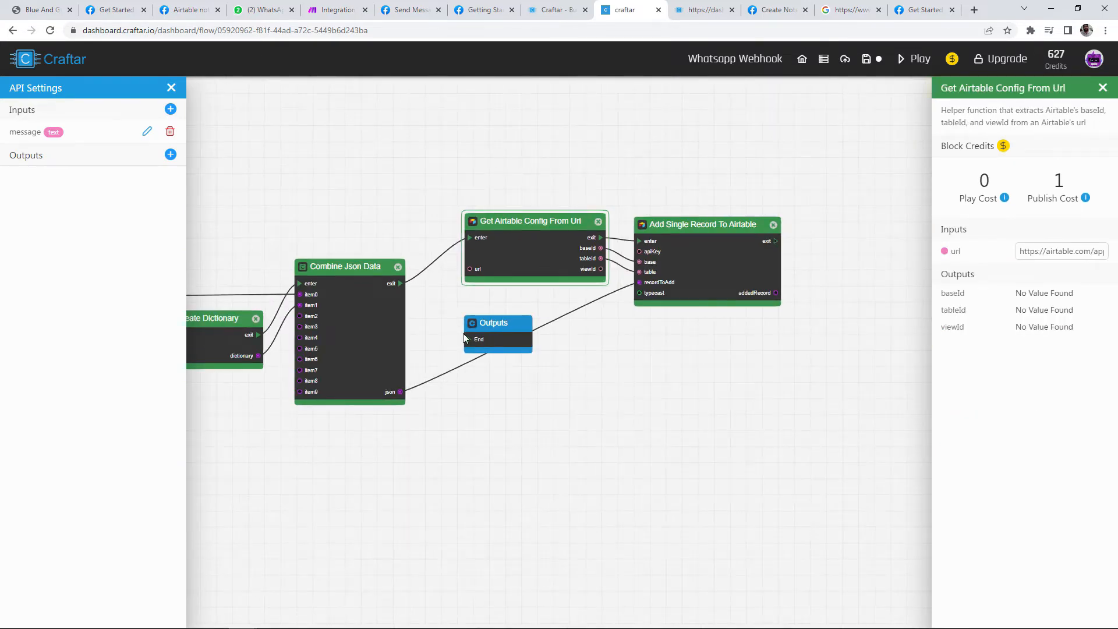
left_click_drag(491, 336, 854, 224)
left_click(350, 294)
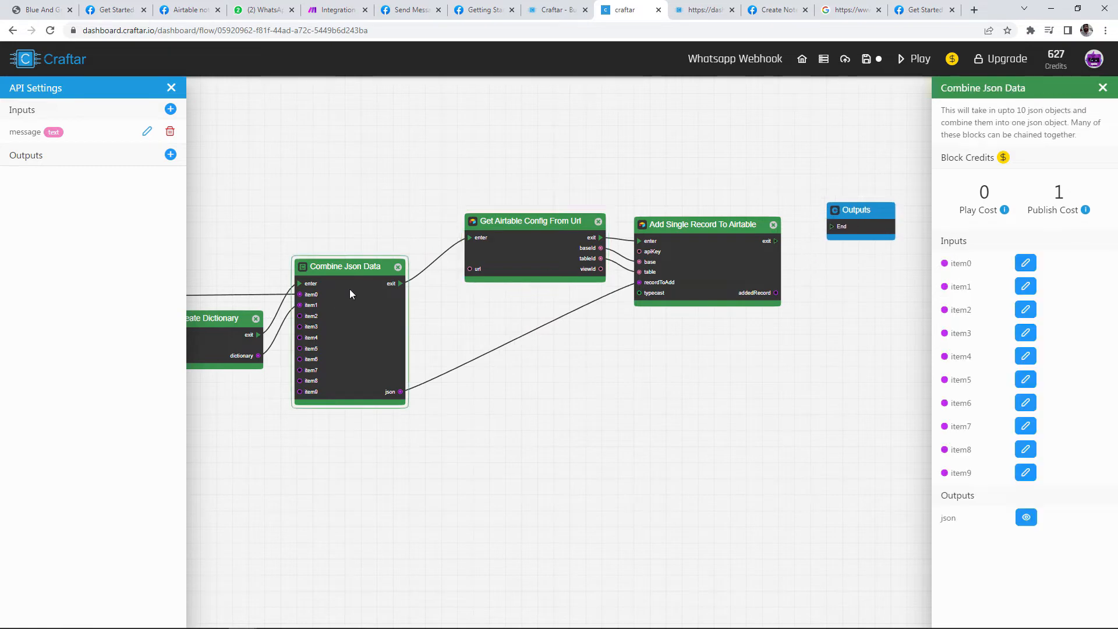
left_click(535, 238)
Step: Link Add Single Record To Airtable's exit to the Outputs End
scroll(659, 227, "up", 5)
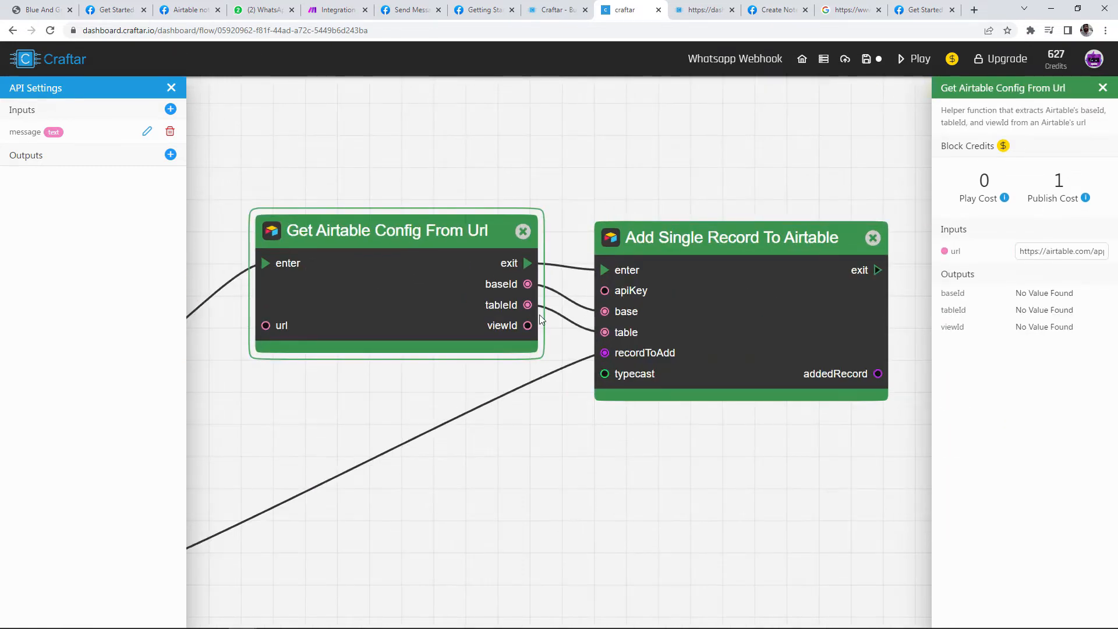
scroll(420, 282, "right", 5)
left_click(359, 257)
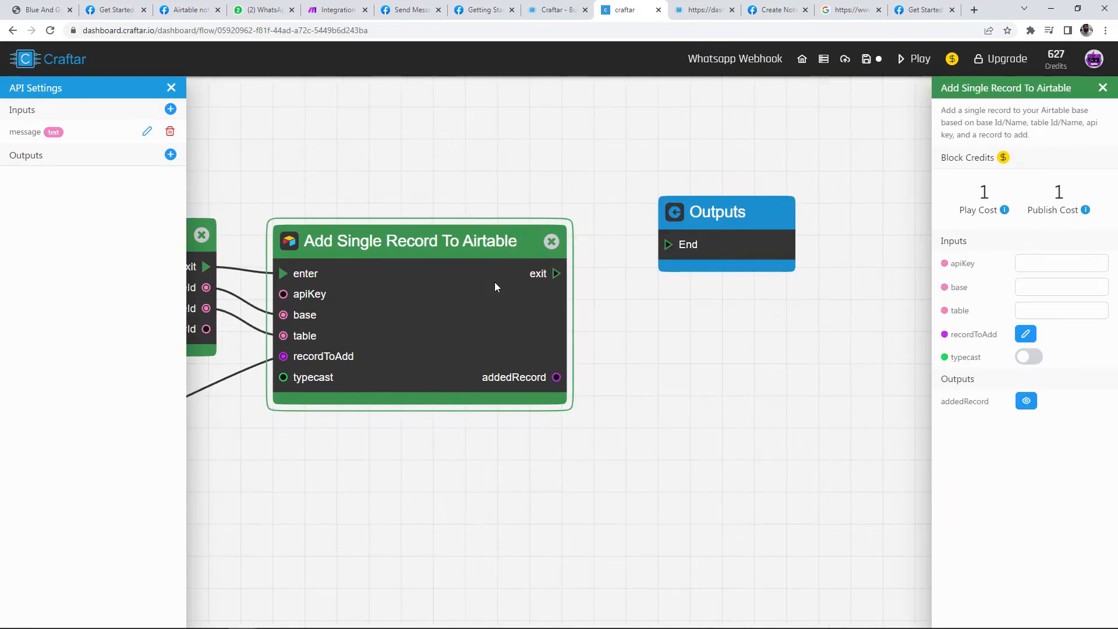
left_click_drag(556, 274, 743, 304)
scroll(743, 304, "down", 2)
left_click_drag(687, 358, 746, 359)
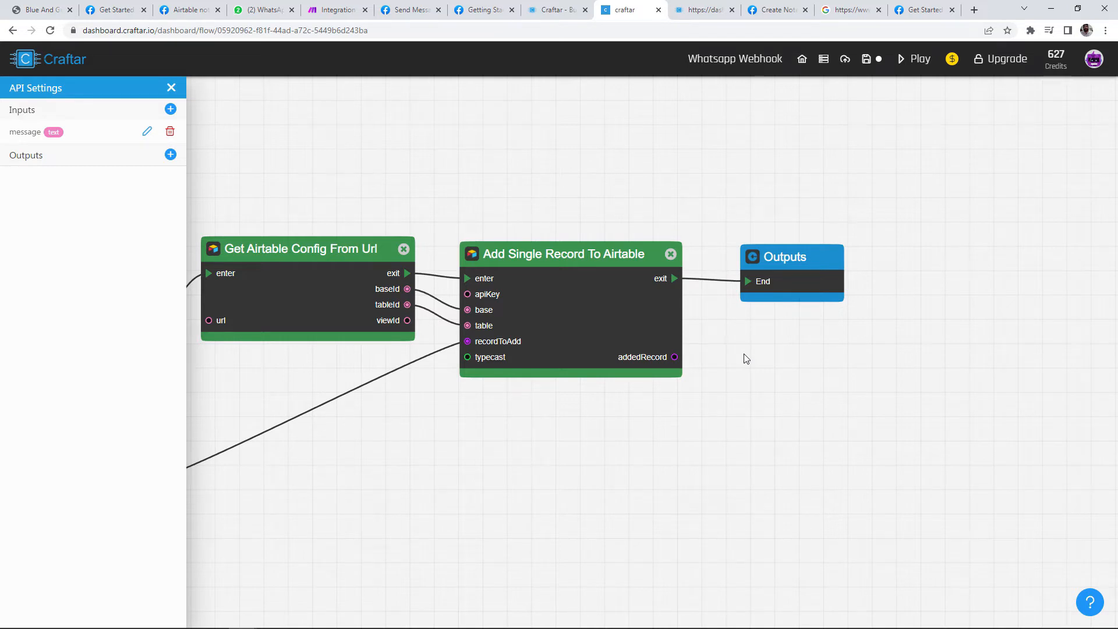
scroll(709, 346, "up", 1)
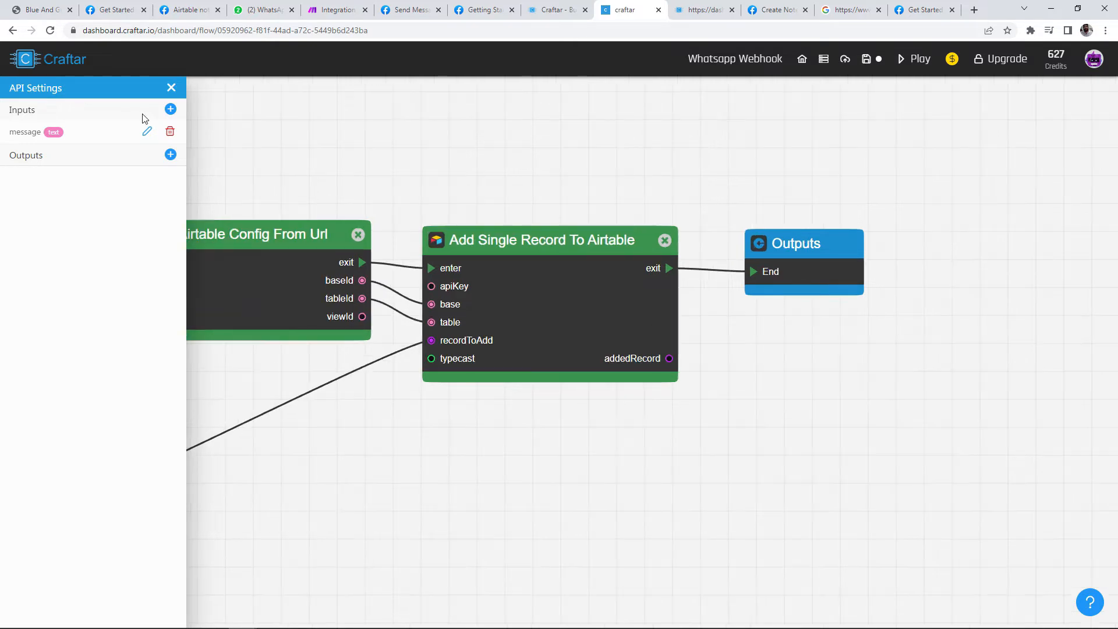
Step: Add a Text flow output named response
left_click(170, 154)
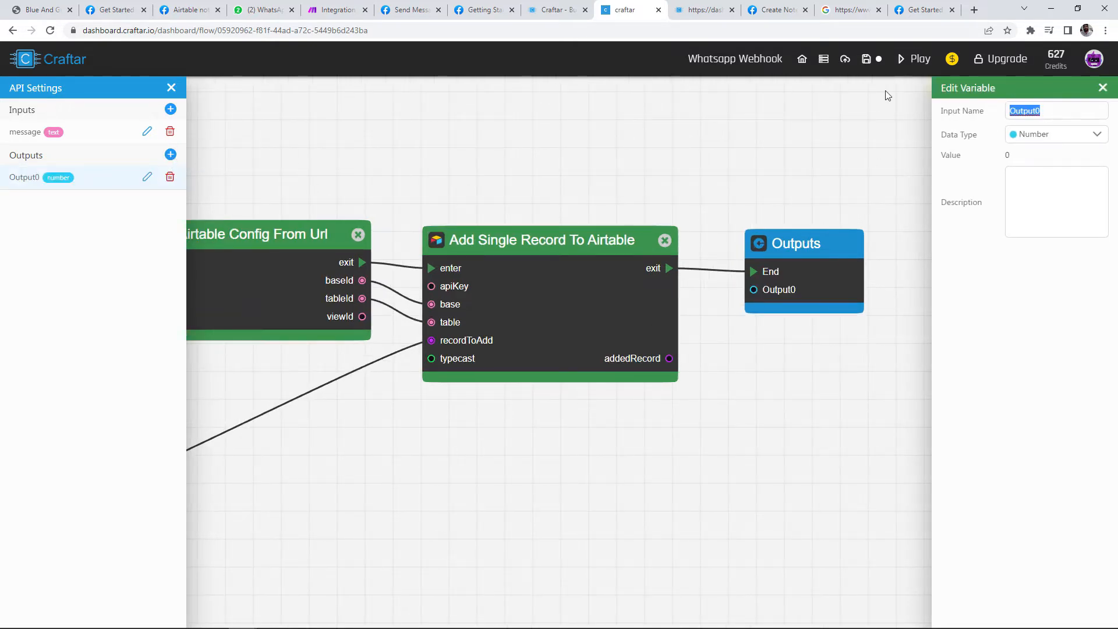
type("response")
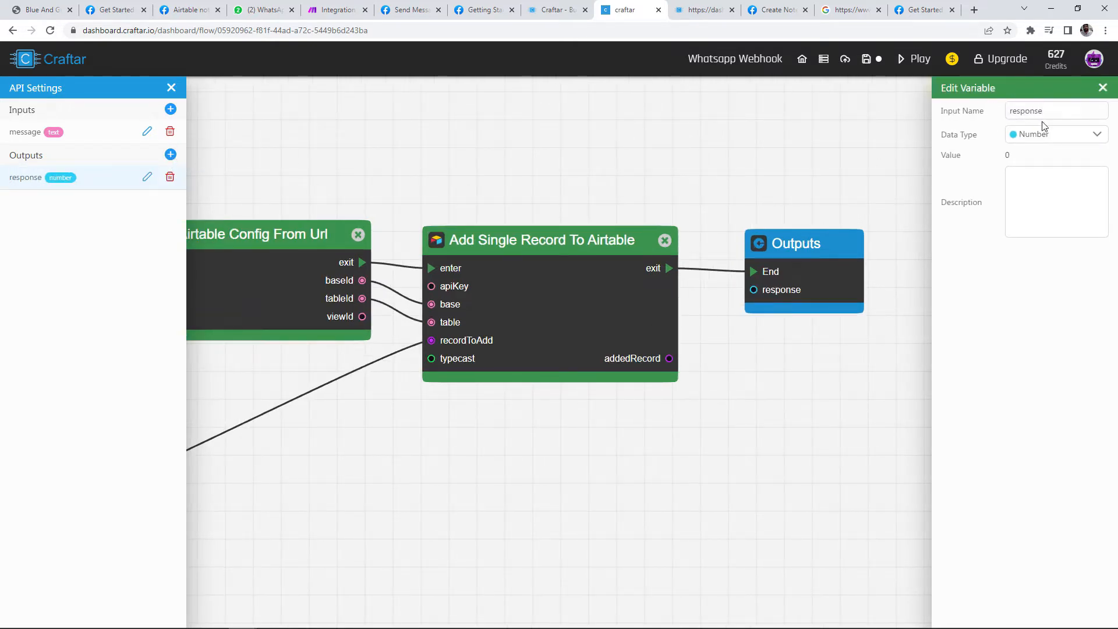
left_click(1045, 133)
left_click(1024, 201)
scroll(882, 326, "up", 1)
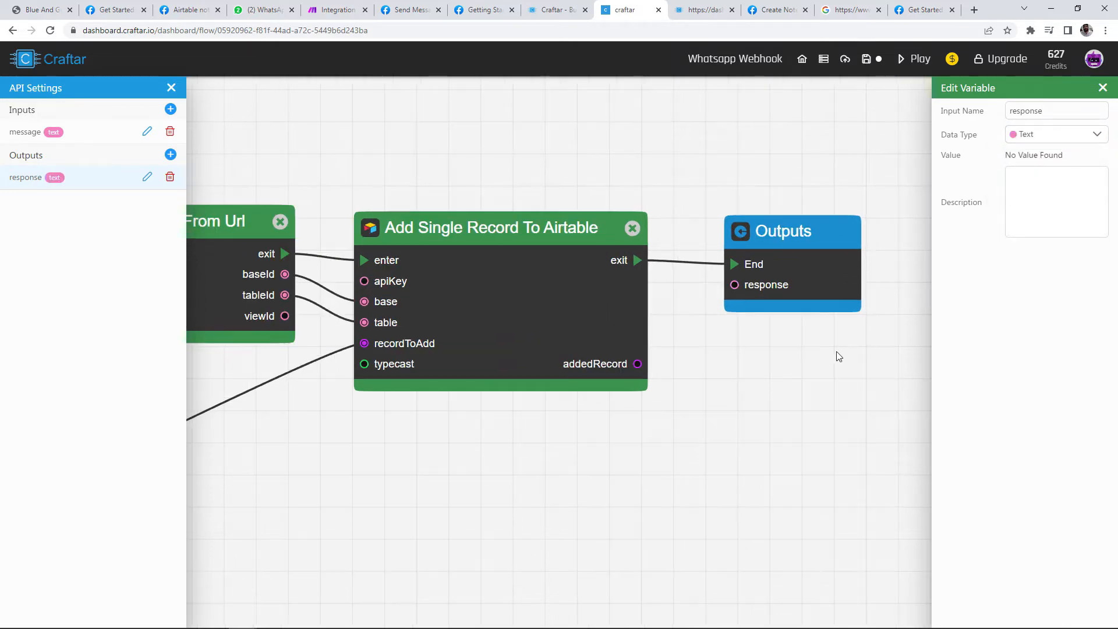
scroll(847, 350, "down", 1)
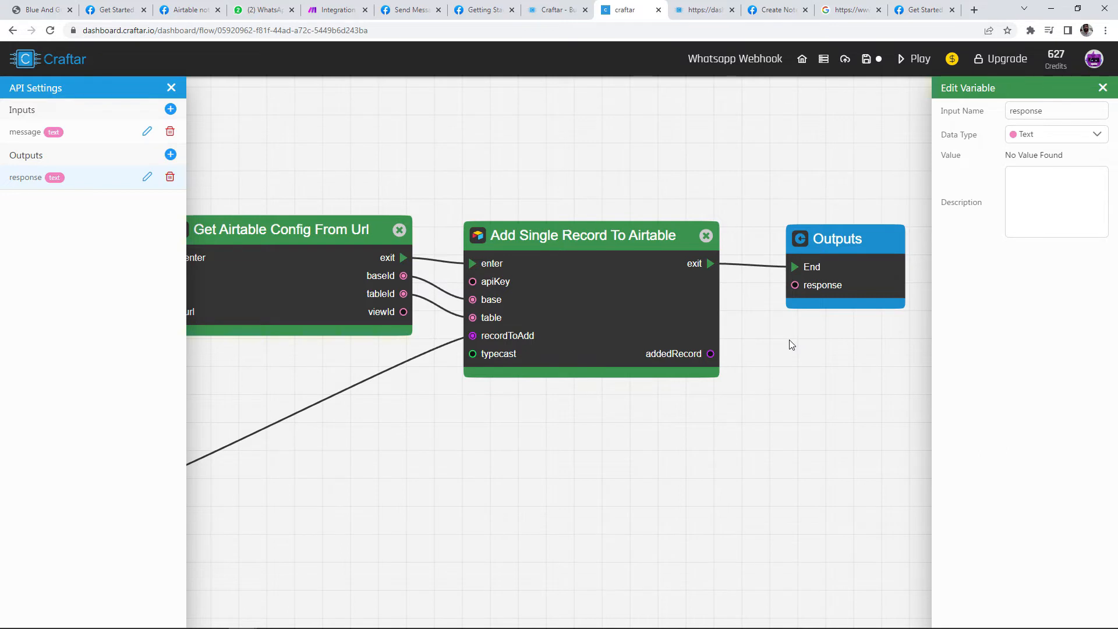
Step: Disconnect the Airtable record step from Outputs and move Outputs further right
left_click_drag(796, 317, 655, 344)
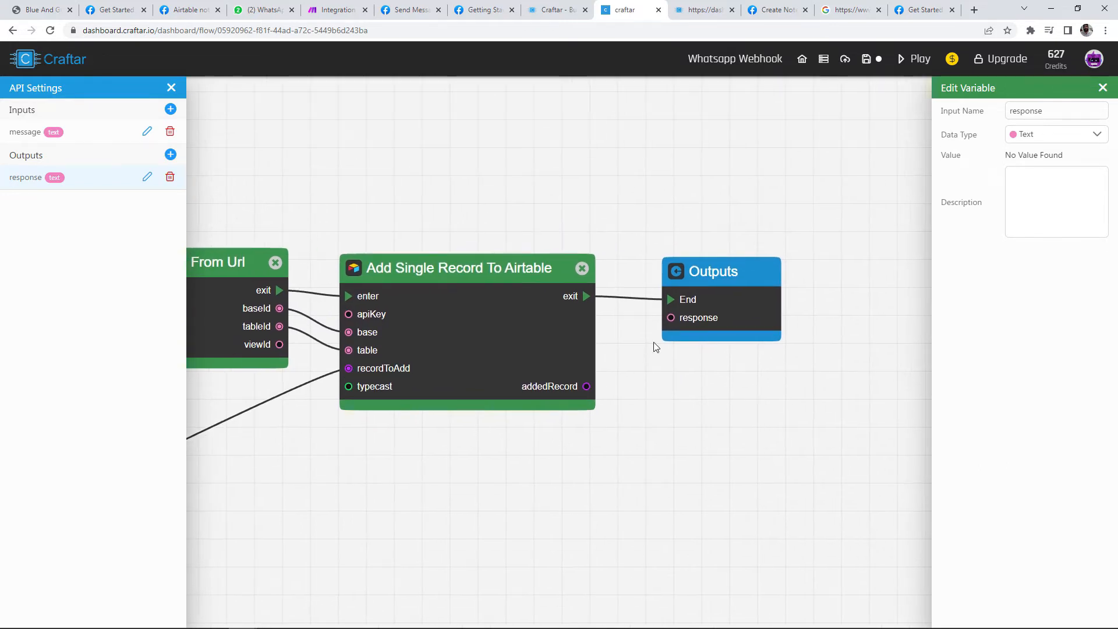
left_click(637, 304)
left_click_drag(731, 296, 899, 289)
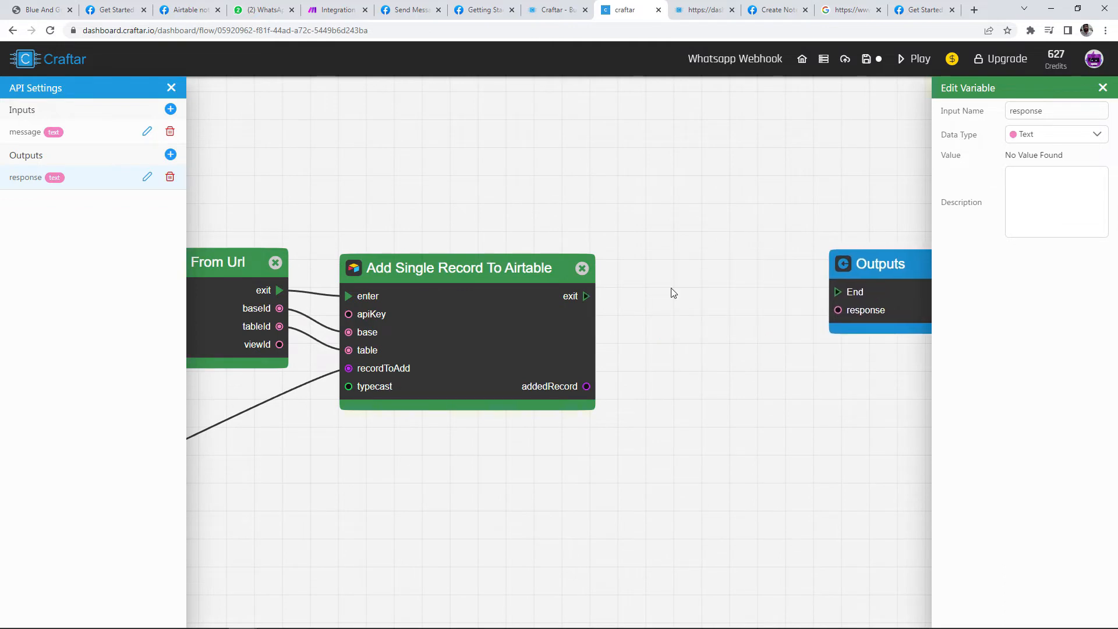
Step: Add a Combine Texts block with the 'Your note has been saved' message in text1
right_click(670, 289)
type("combi")
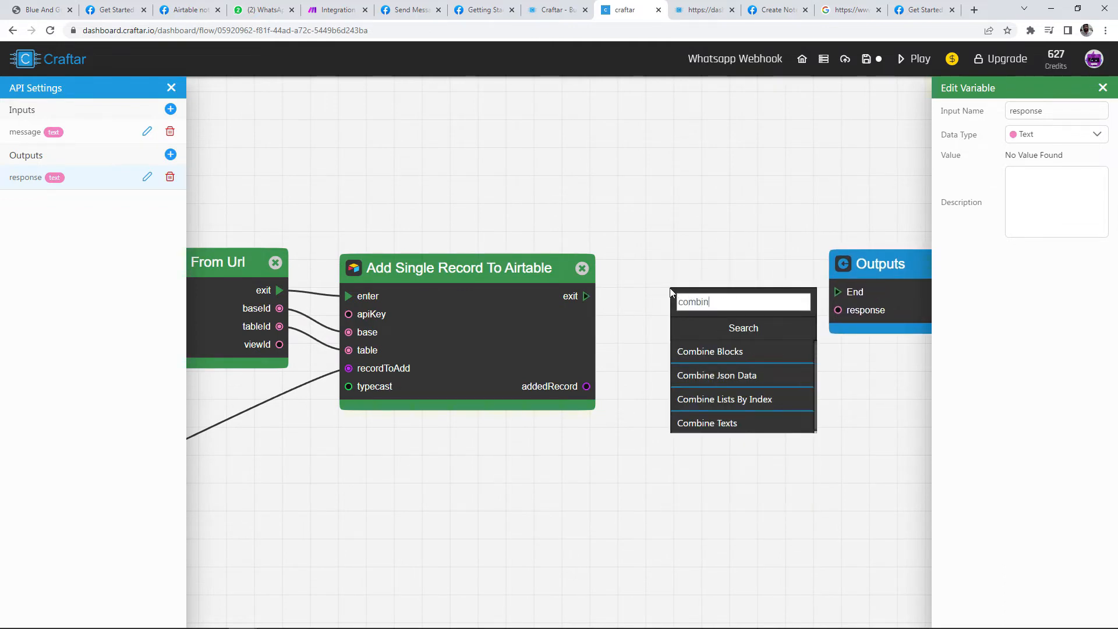
type("n")
left_click(752, 424)
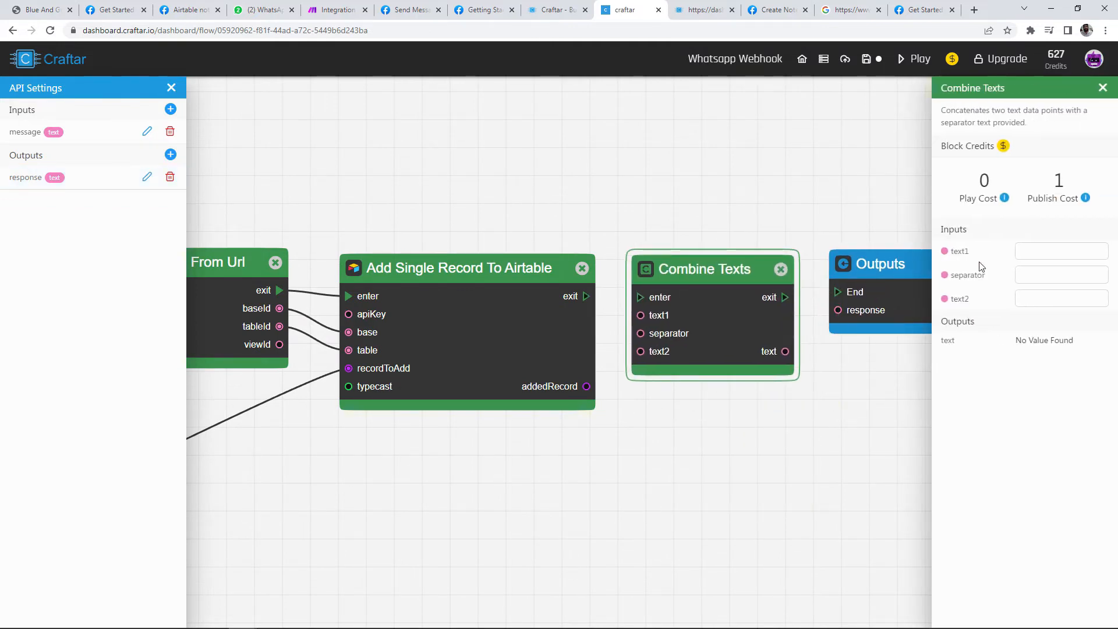
left_click(1020, 252)
key("ctrl+v")
key("Home")
key("Right")
key("Right")
key("Right")
key("Right")
key("Right")
key("Right")
key("Right")
key("Right")
key("Right")
key("Right")
key("Right")
key("Right")
key("Right")
key("Right")
key("Right")
key("Right")
key("Right")
key("Right")
key("Right")
key("Right")
left_click(1038, 272)
Step: Feed the OpenAI random choice into the Combine Texts text2
left_click(590, 298)
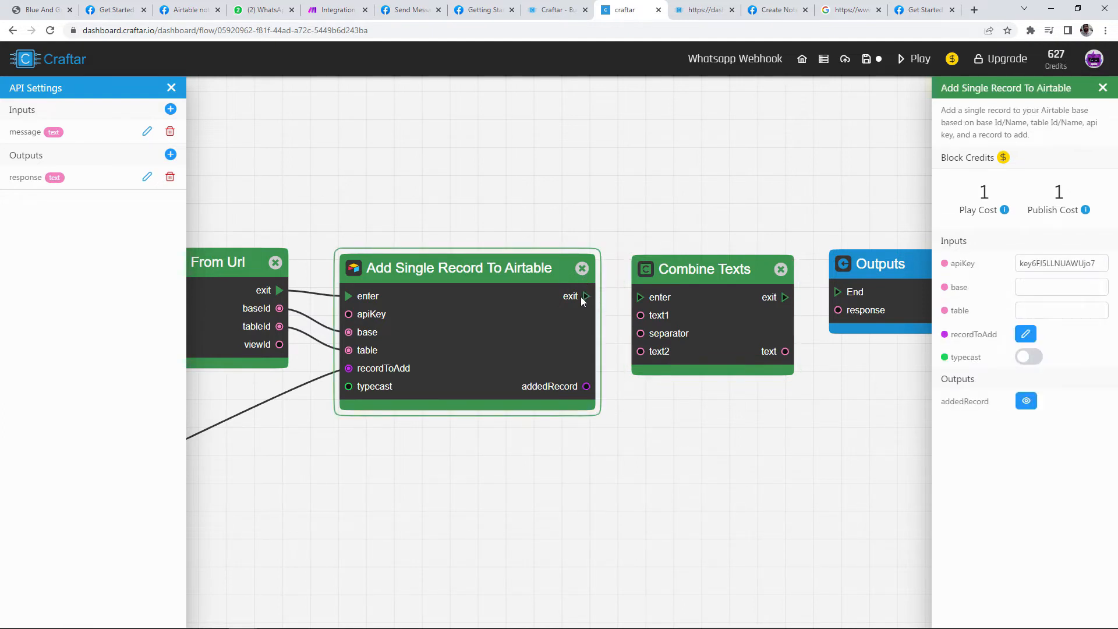
left_click(637, 298)
scroll(637, 298, "down", 3)
left_click_drag(431, 427, 644, 344)
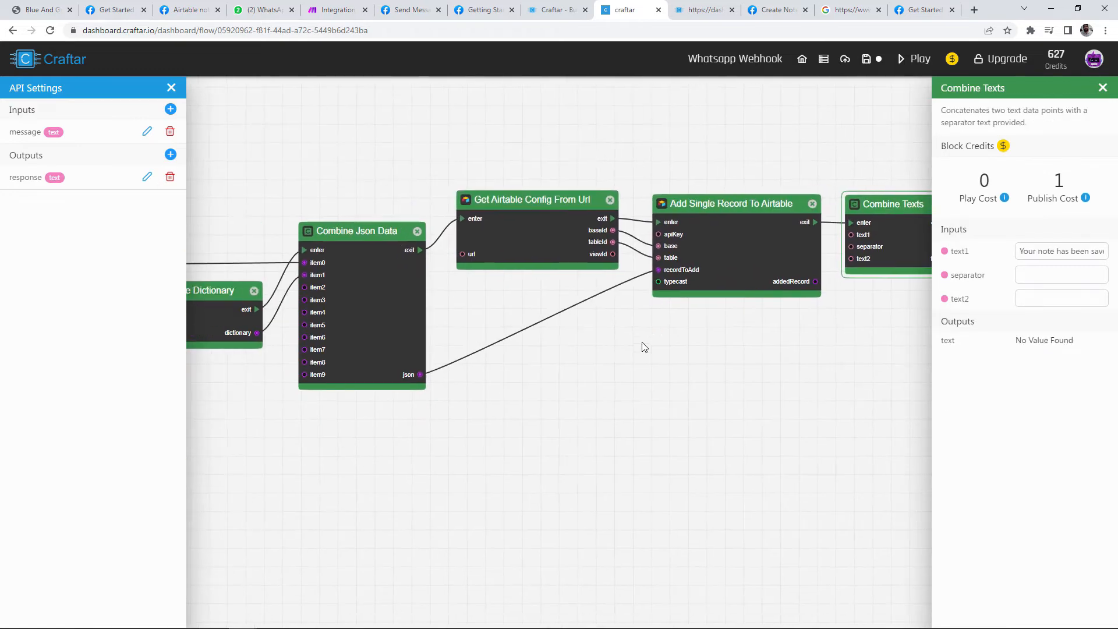
left_click_drag(387, 423, 702, 385)
scroll(474, 349, "down", 2)
left_click_drag(533, 367, 374, 342)
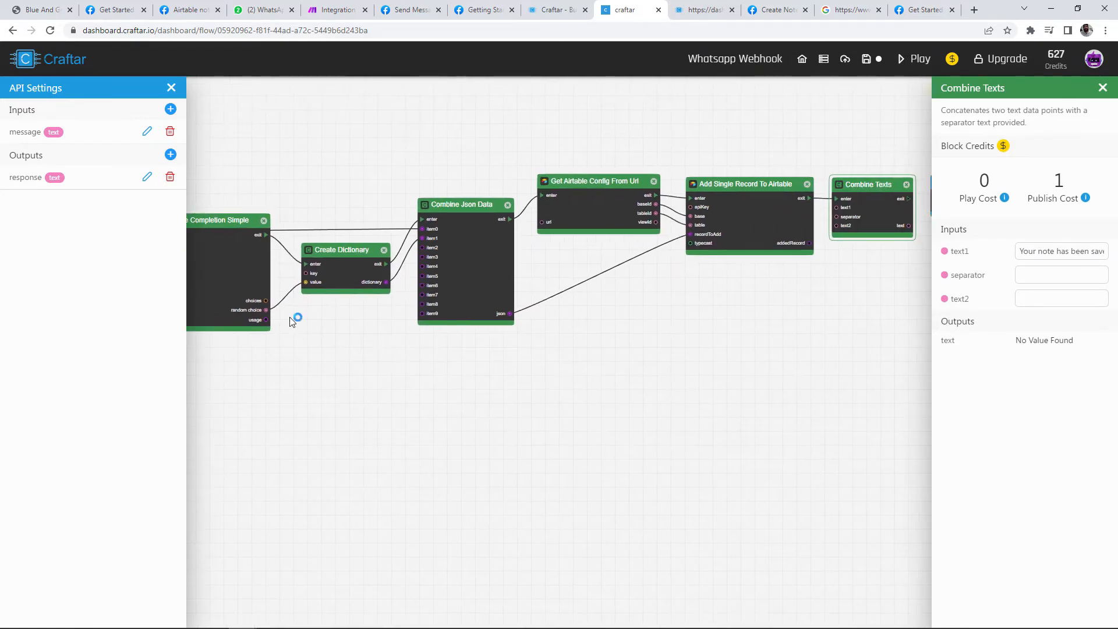
left_click_drag(266, 310, 666, 308)
scroll(837, 225, "up", 1)
scroll(619, 316, "up", 2)
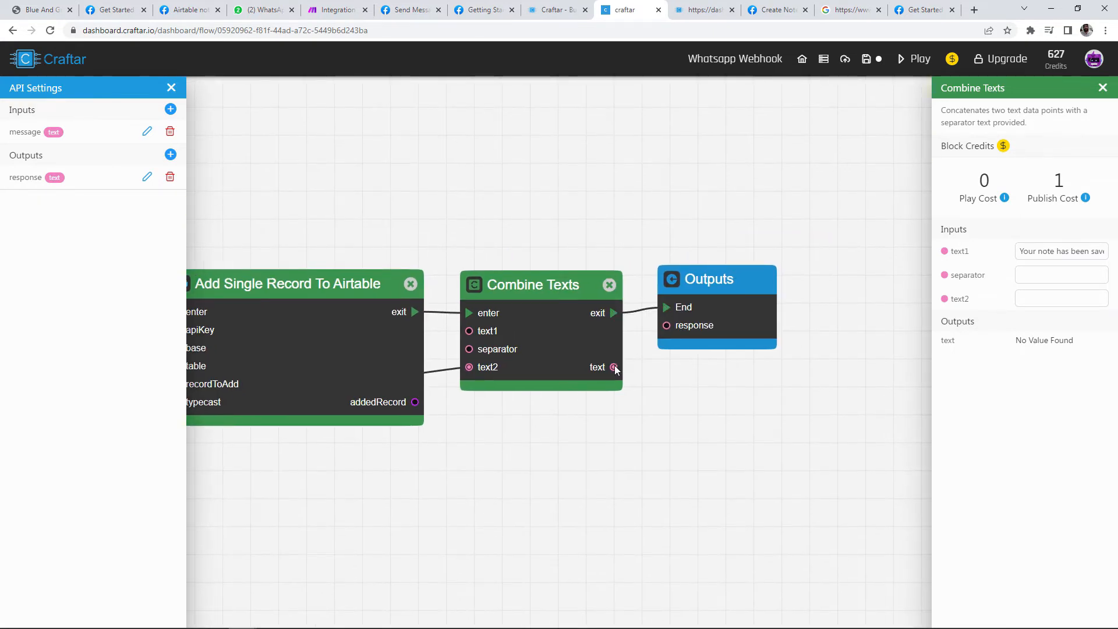
Step: Send the combined text to the Outputs response
left_click_drag(615, 367, 668, 326)
scroll(671, 329, "down", 3)
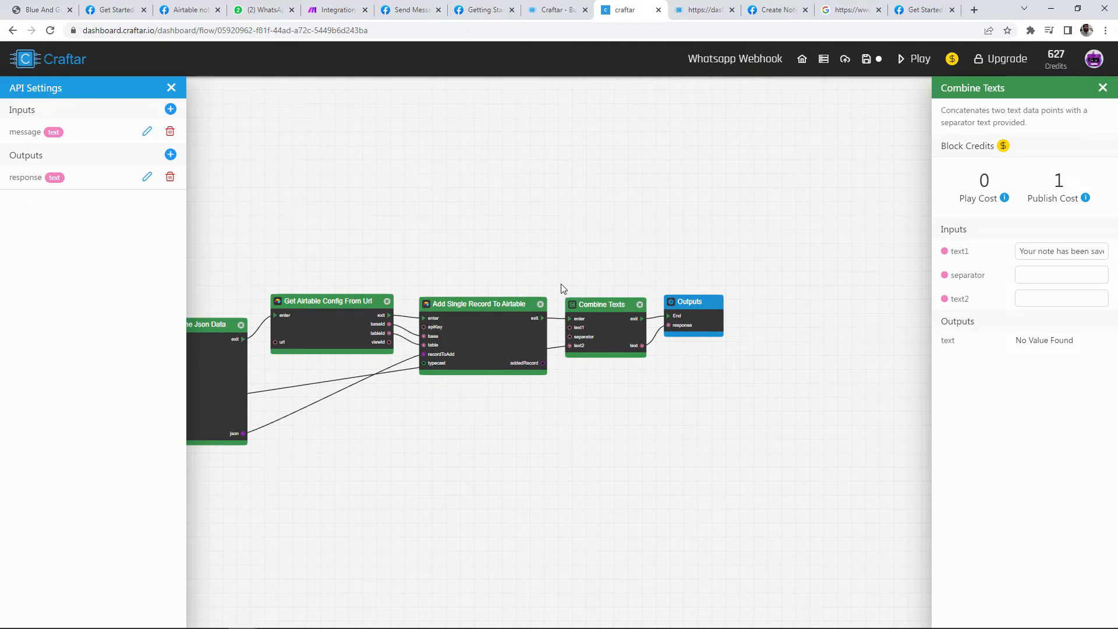
left_click_drag(547, 279, 427, 212)
scroll(533, 216, "up", 3)
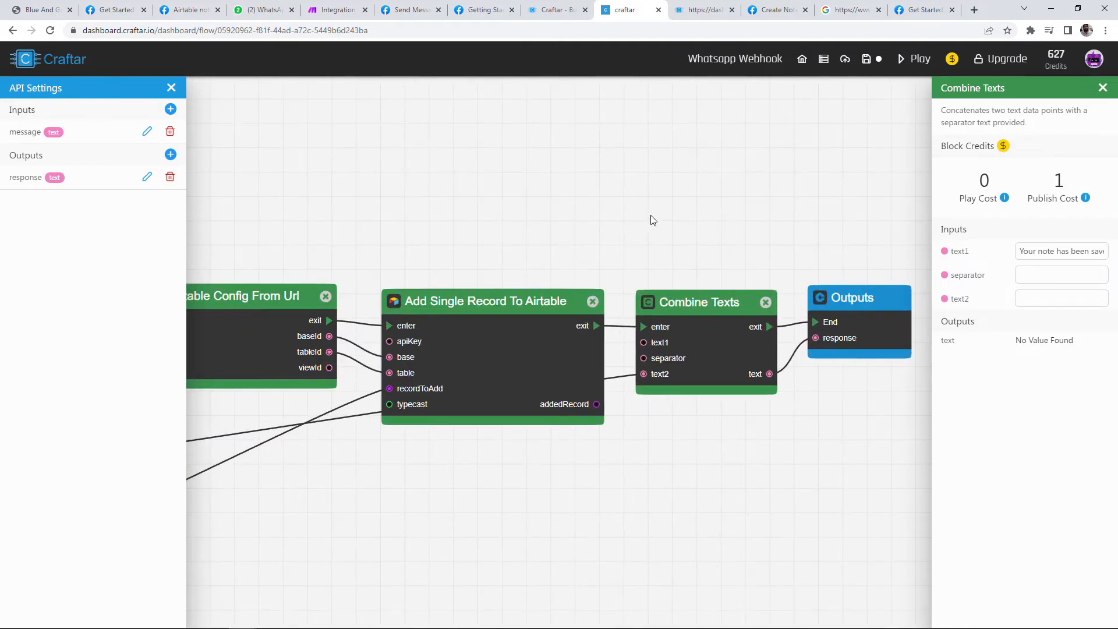
scroll(652, 227, "down", 1)
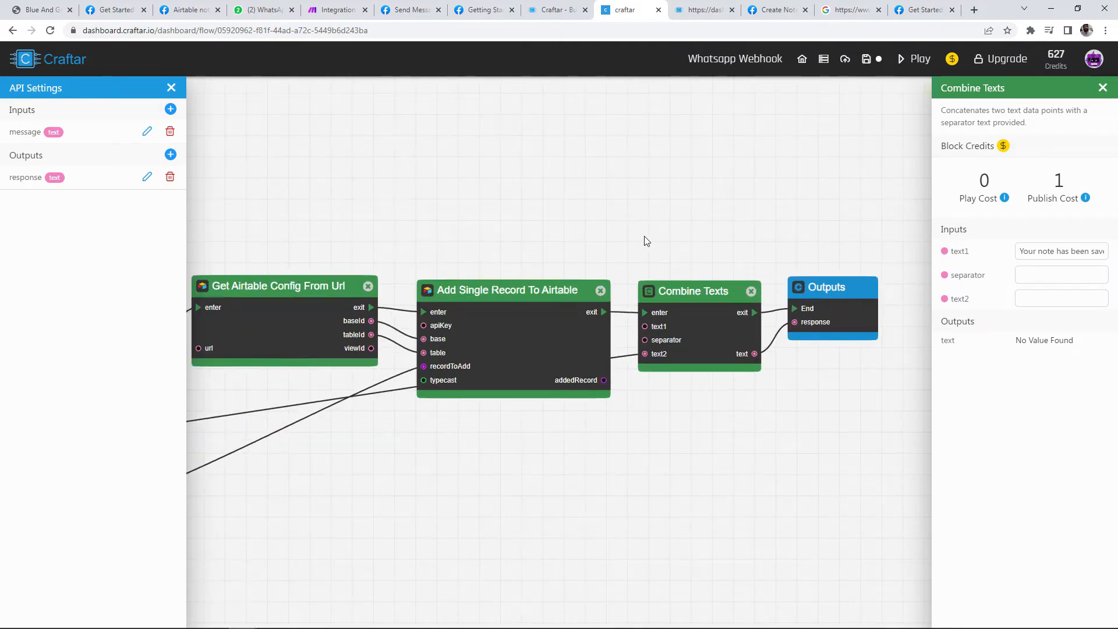
scroll(647, 240, "down", 1)
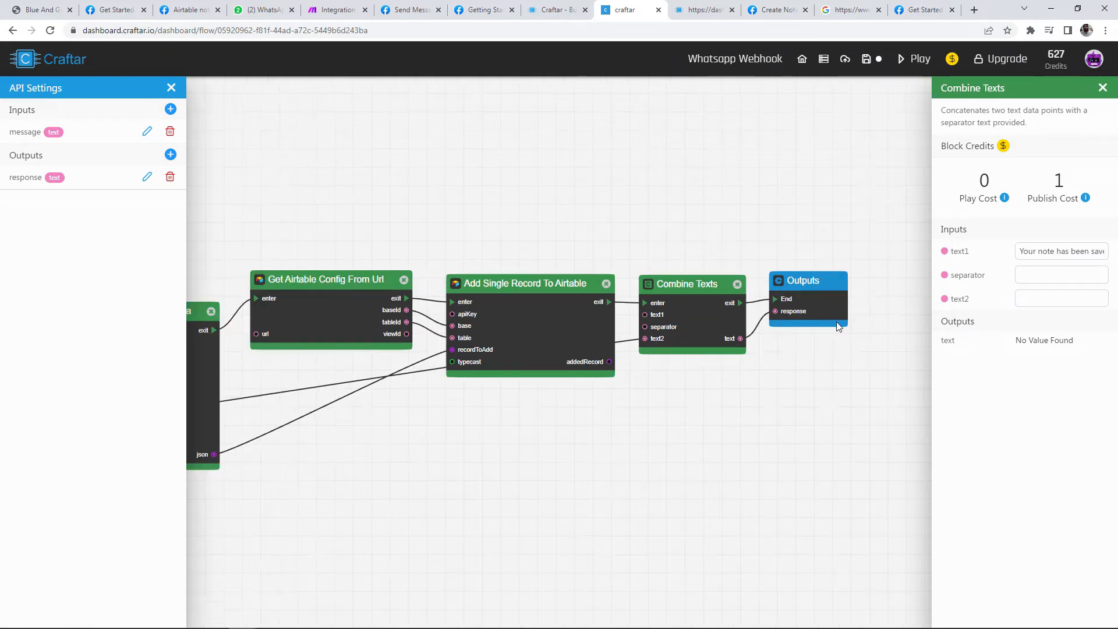
Step: Run the flow and preview the combined JSON record data in Combine Json Data
left_click(915, 61)
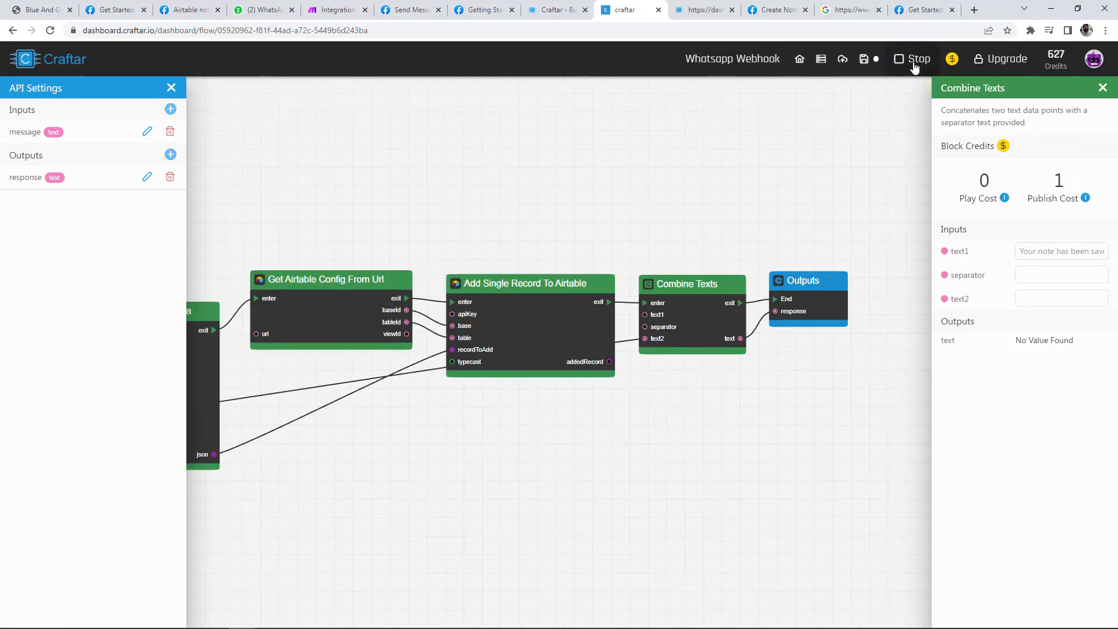
scroll(623, 174, "up", 2)
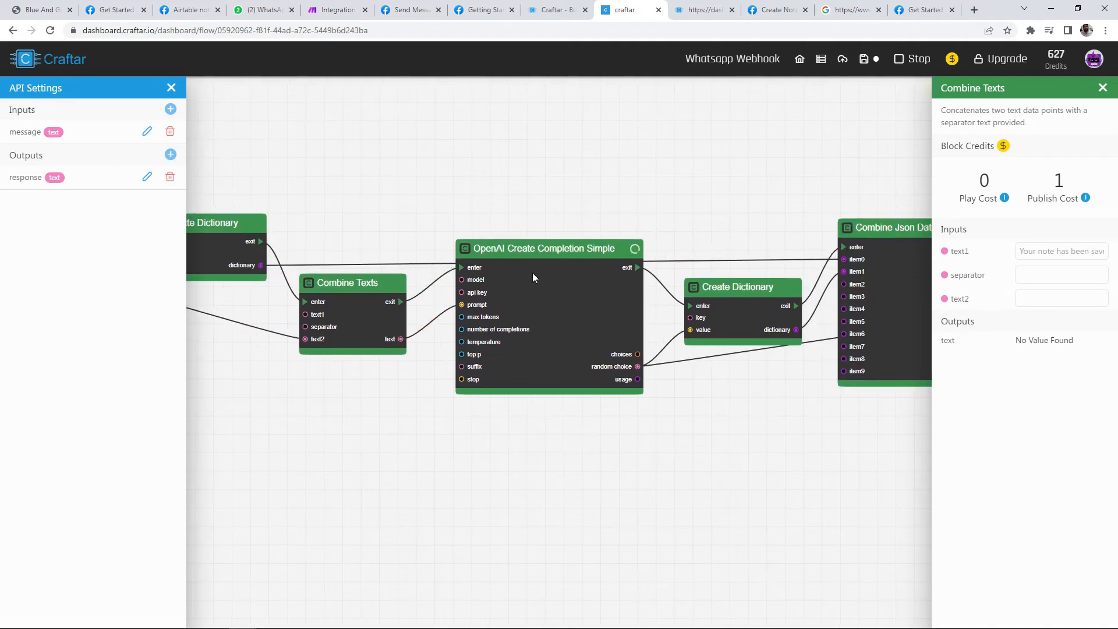
left_click_drag(761, 187, 499, 212)
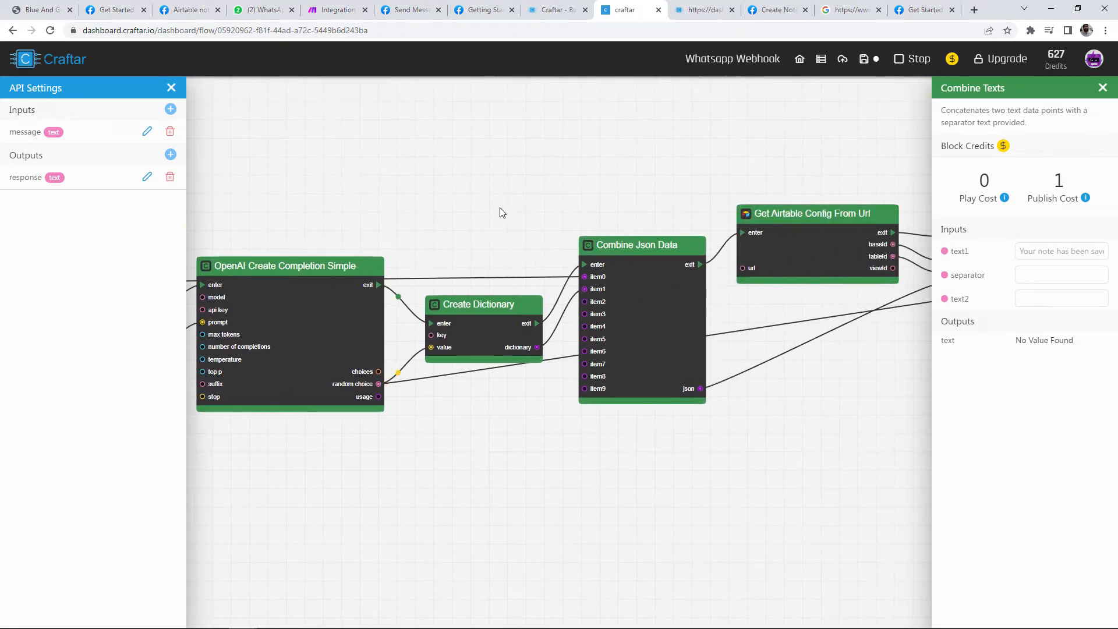
left_click(634, 268)
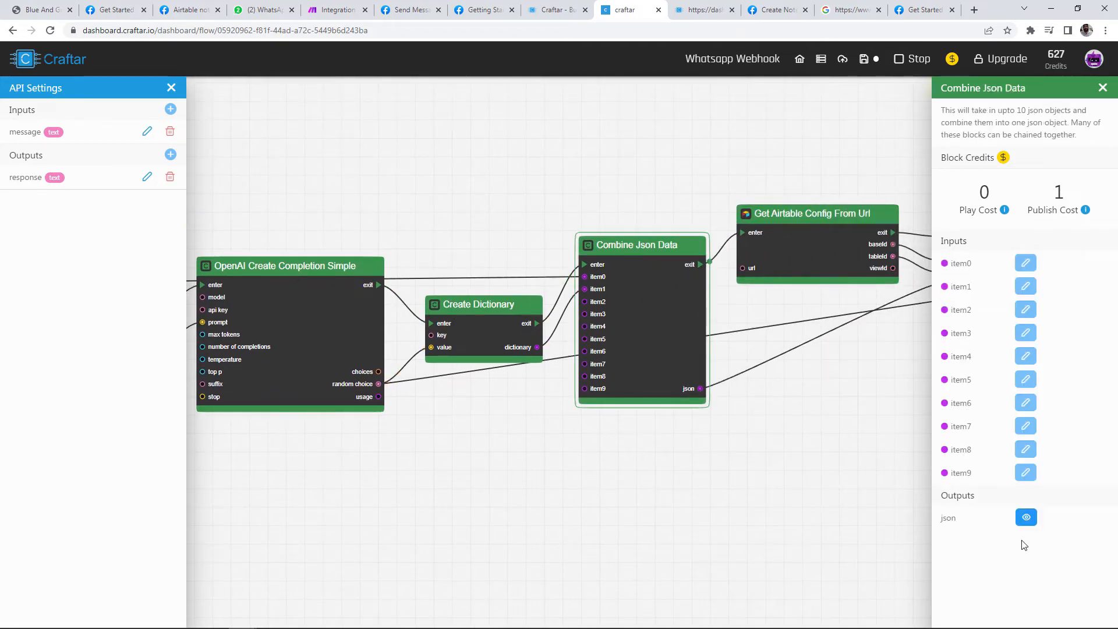
left_click(1027, 518)
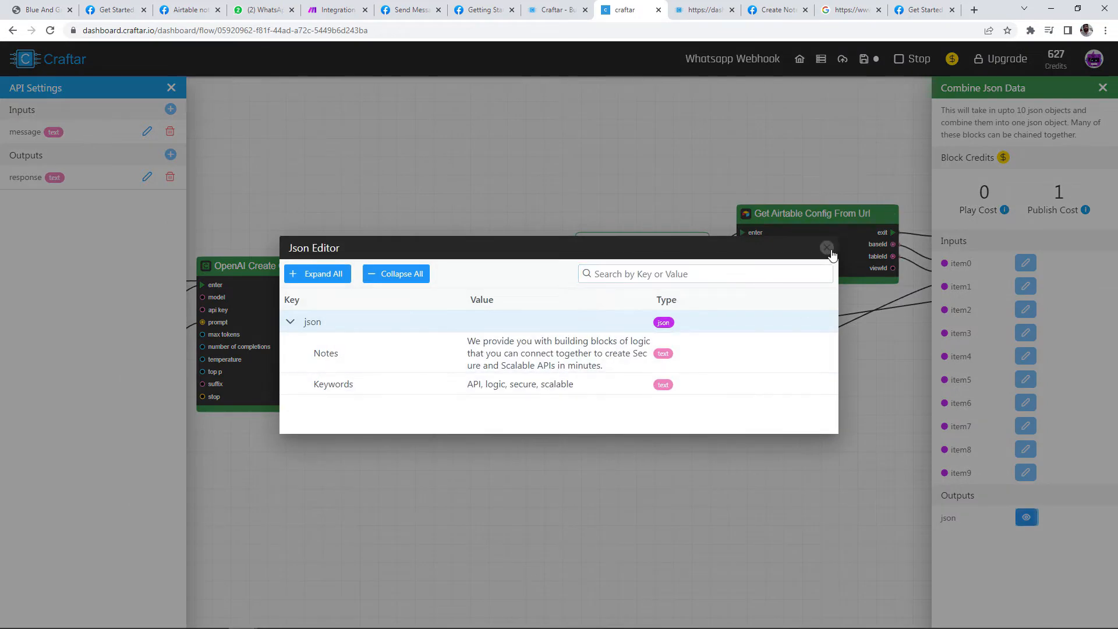
left_click(826, 248)
Step: Check the Airtable record step and the Combine Texts response listing keywords API, logic, secure, scalable
left_click_drag(922, 355, 622, 388)
left_click_drag(790, 390, 676, 384)
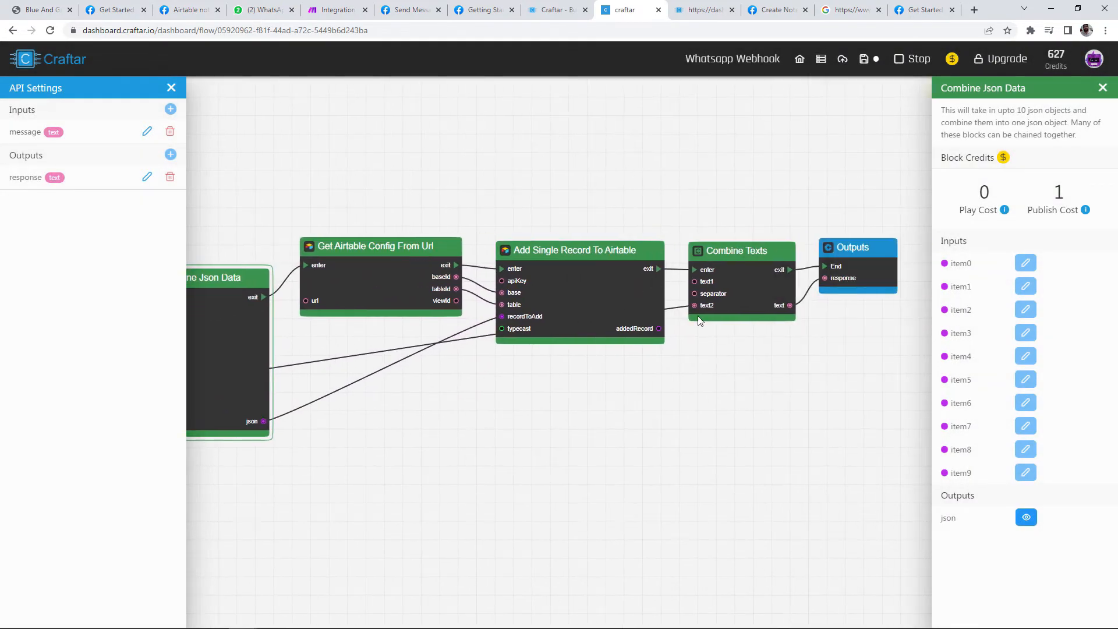
left_click(633, 277)
left_click_drag(761, 350, 636, 379)
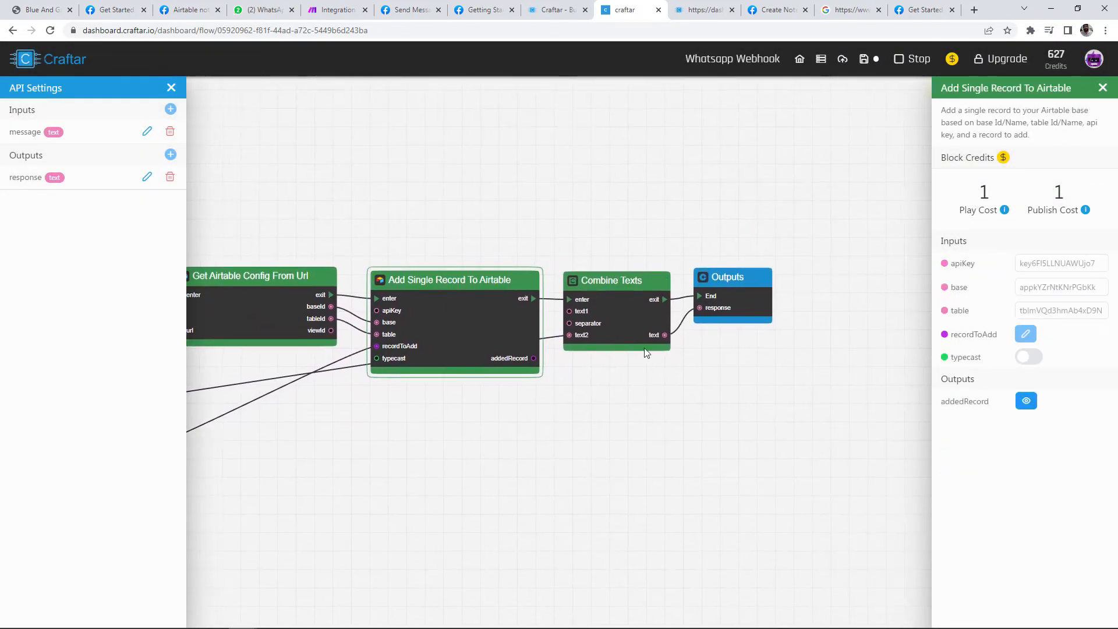
left_click(646, 318)
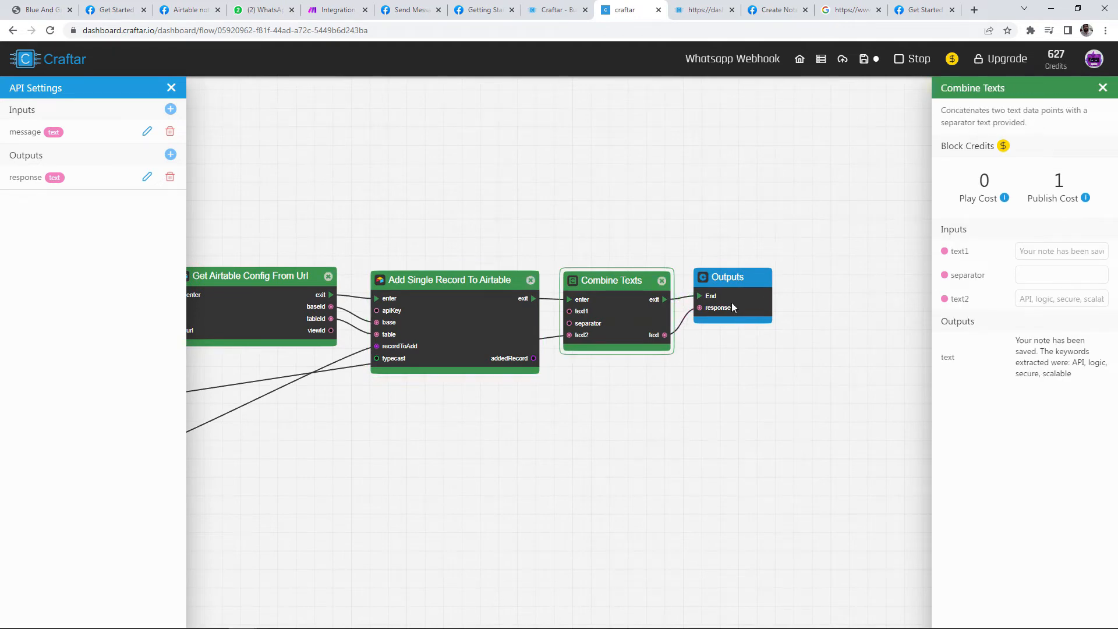
left_click(732, 302)
left_click(640, 330)
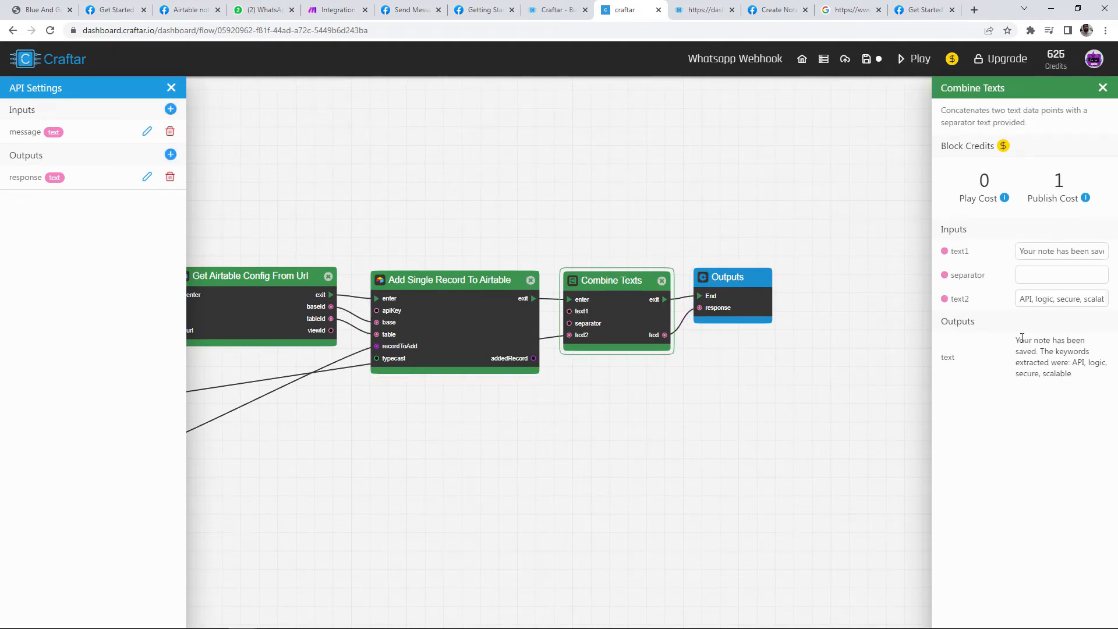
left_click_drag(1022, 339, 1092, 364)
left_click(1066, 379)
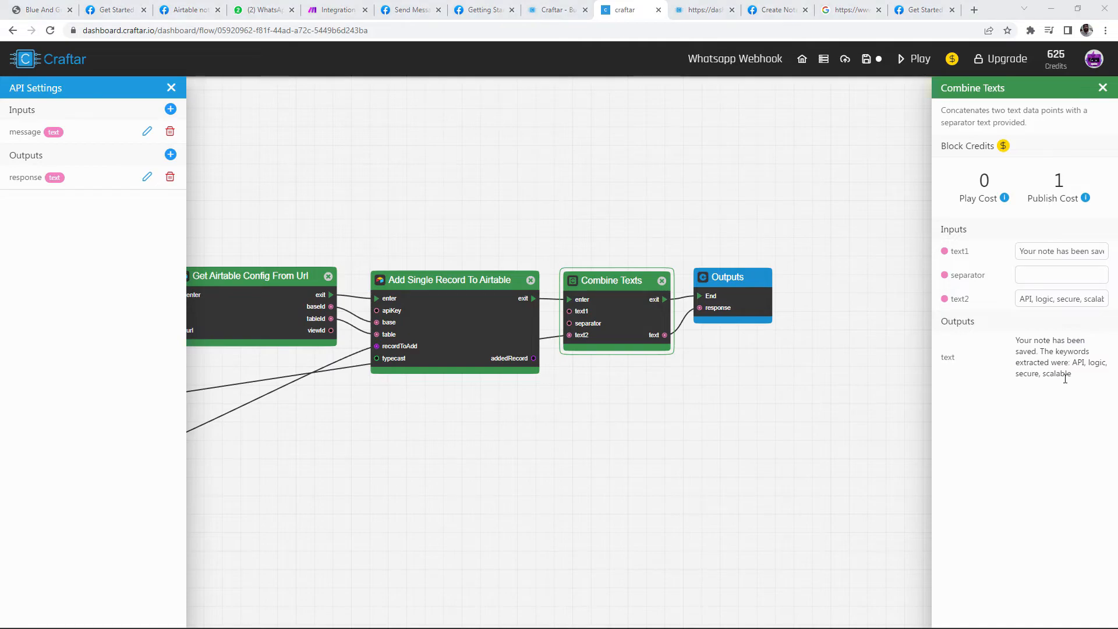
key("alt+Tab")
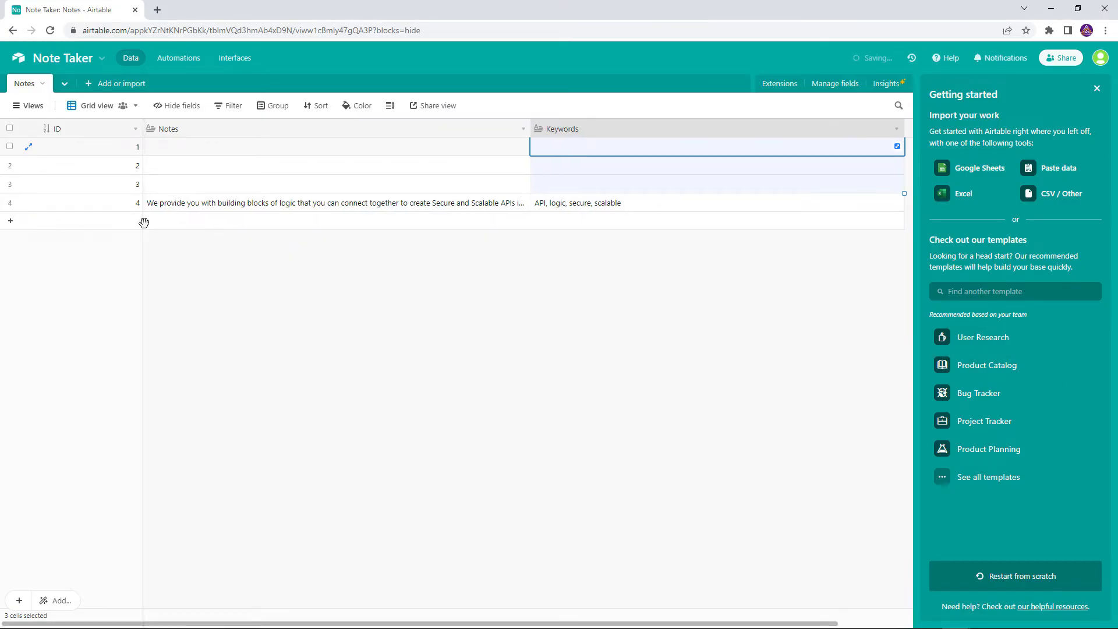
Step: Delete empty records 1–3 from the Notes table, keeping only the saved note
left_click(10, 147)
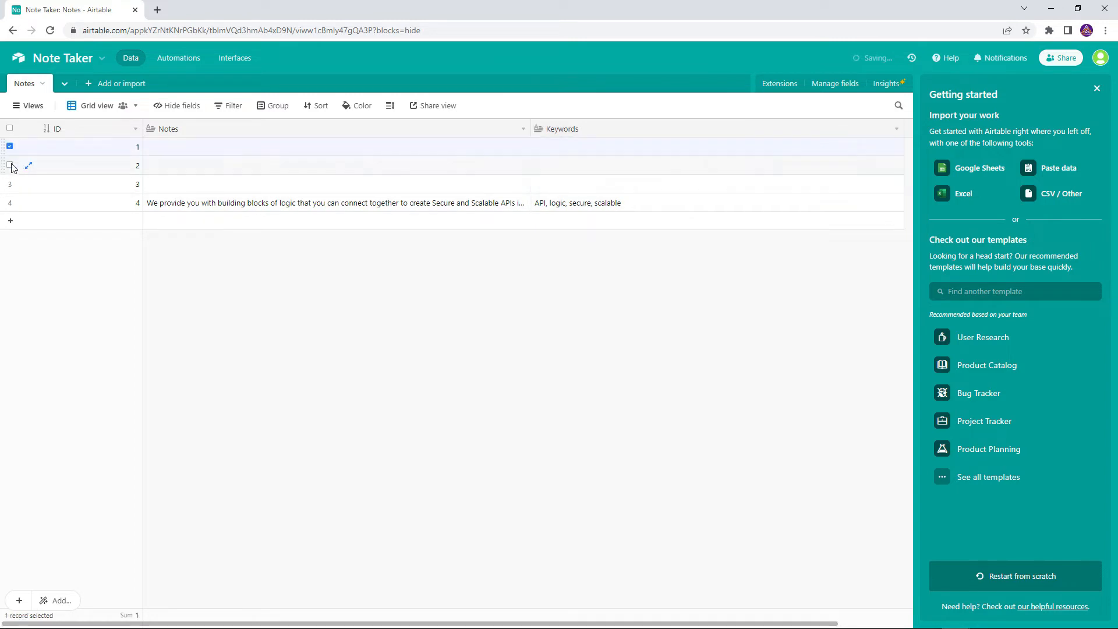
left_click(9, 165)
left_click(9, 183)
right_click(85, 167)
left_click(109, 210)
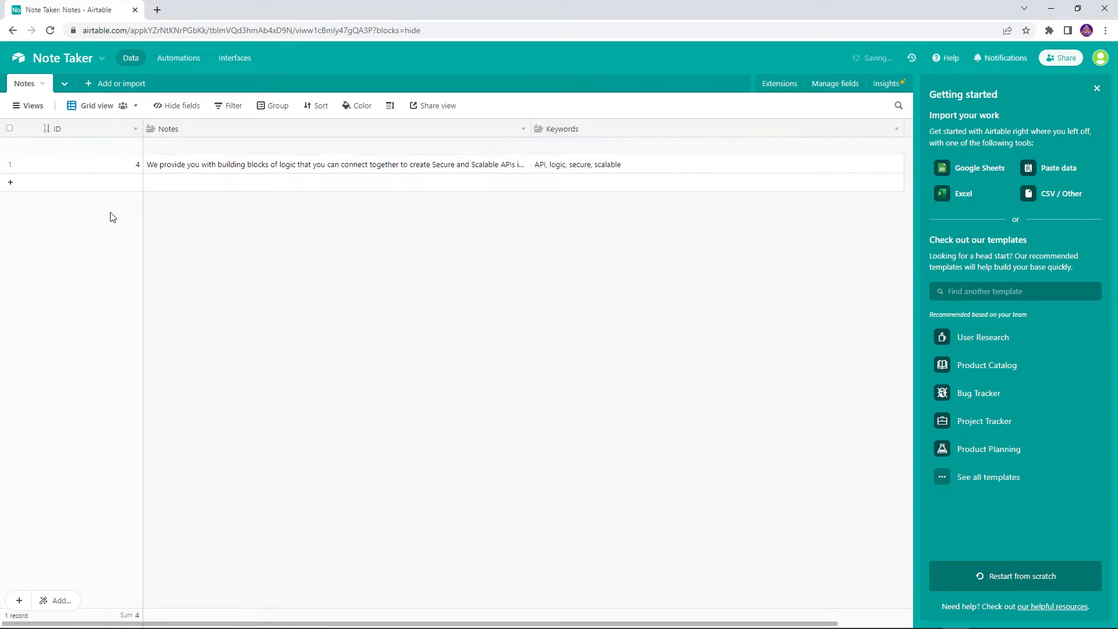
key("alt+Tab")
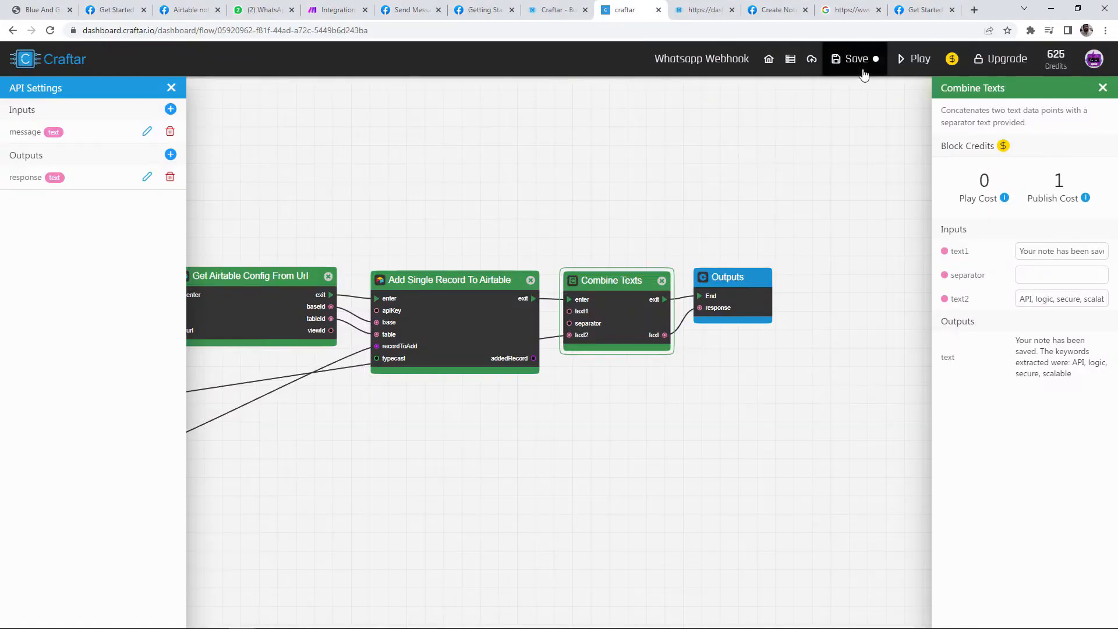
Step: Save the Whatsapp Webhook API flow and publish it immediately
left_click(837, 64)
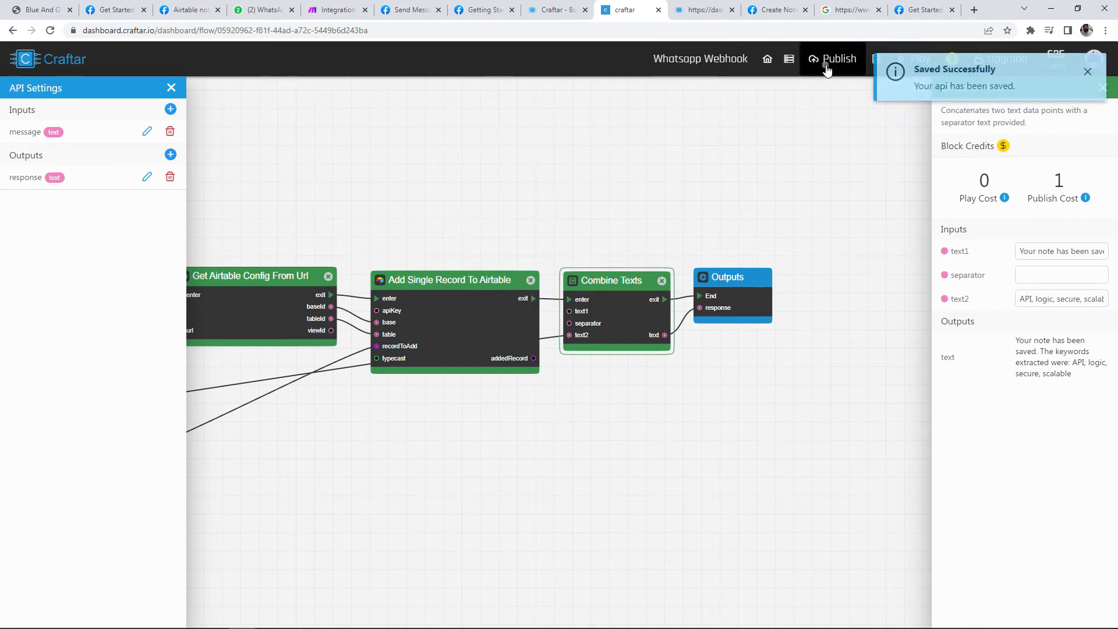
left_click(822, 59)
left_click(969, 109)
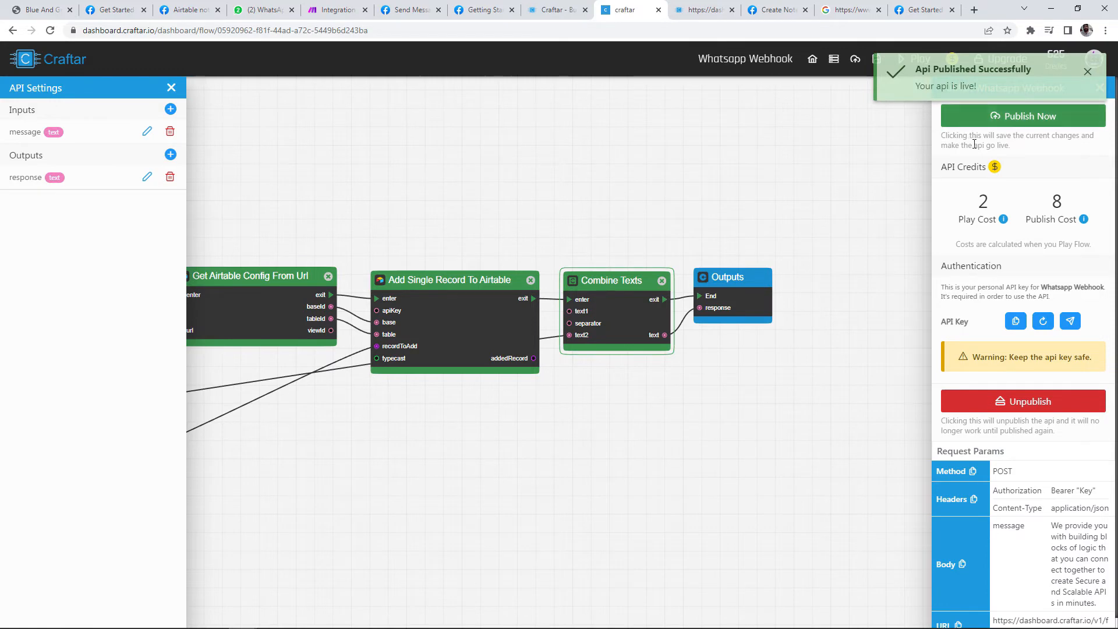
key("ctrl+1")
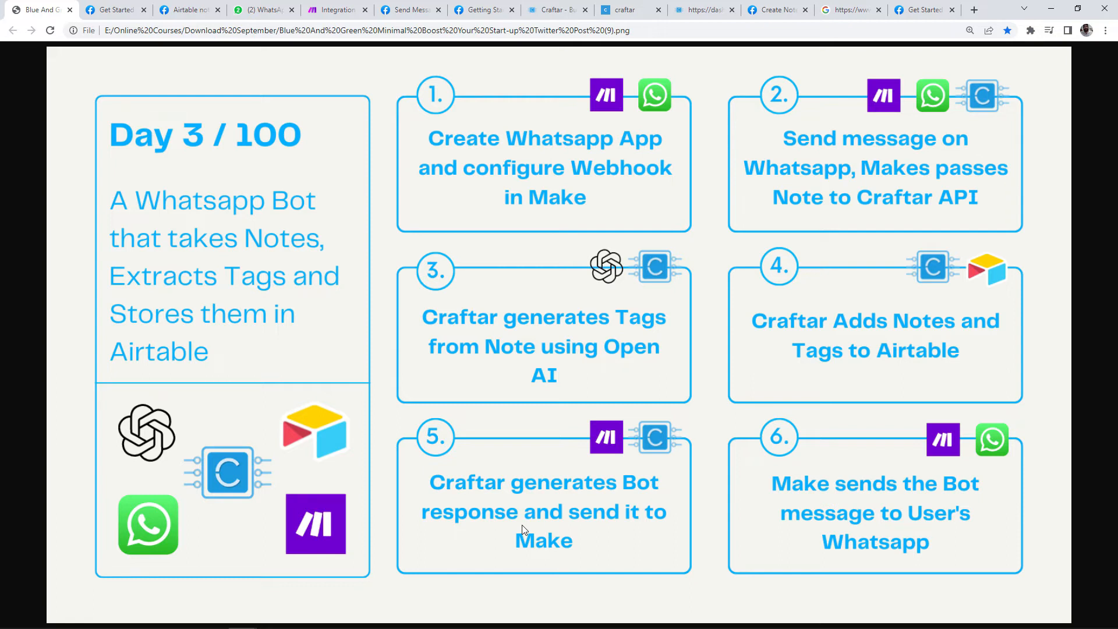
Step: Delete the Webhook response module and add an HTTP Make a request module after the Custom webhook
left_click(346, 12)
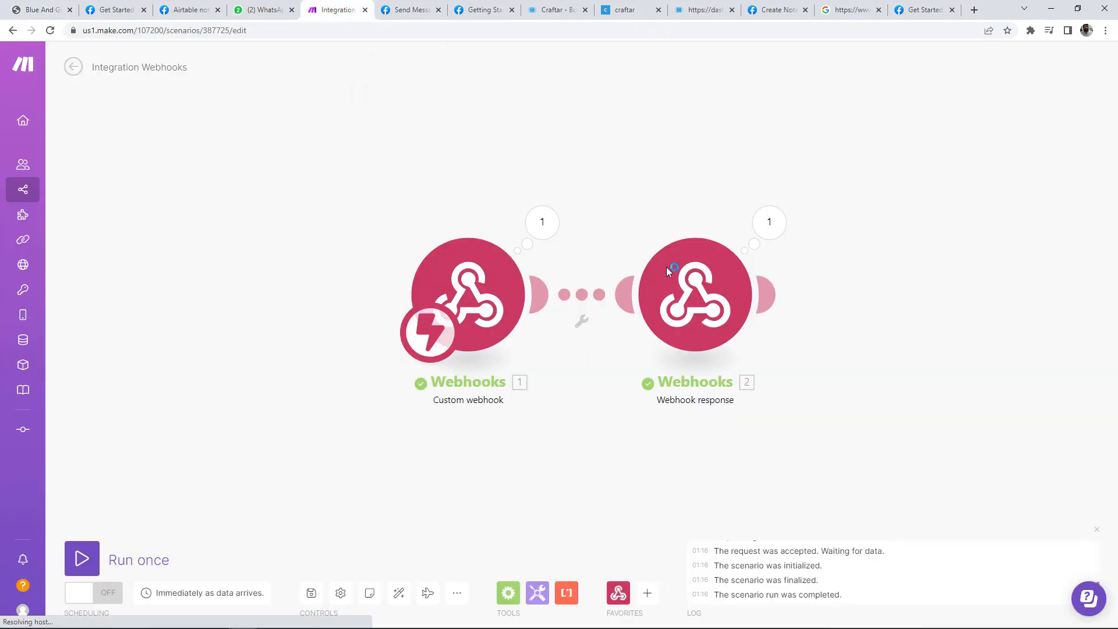
right_click(612, 262)
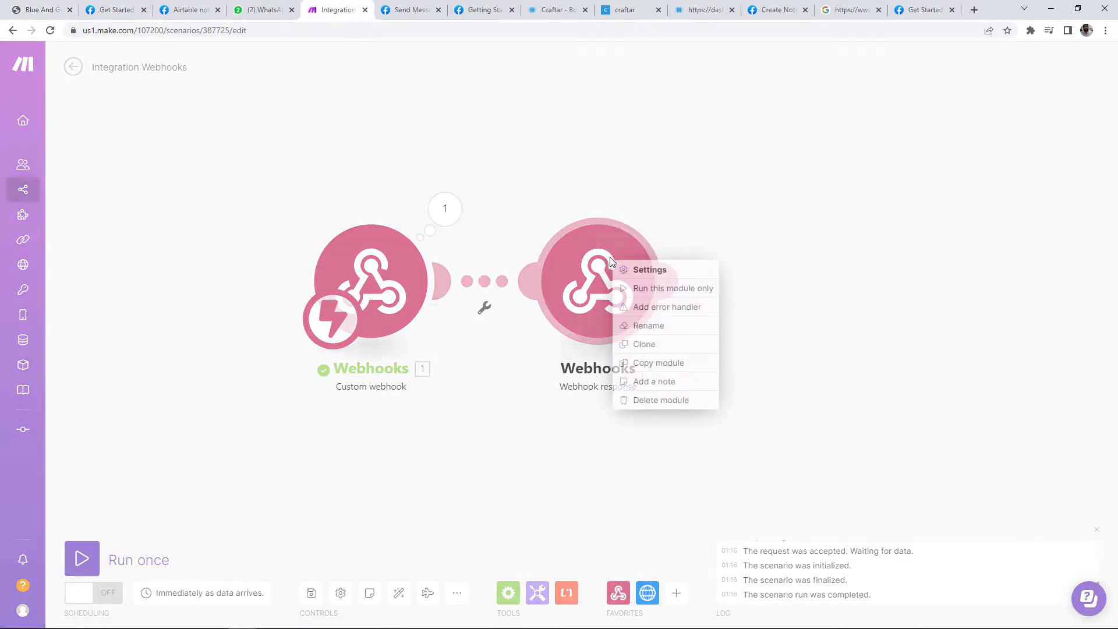
left_click(658, 402)
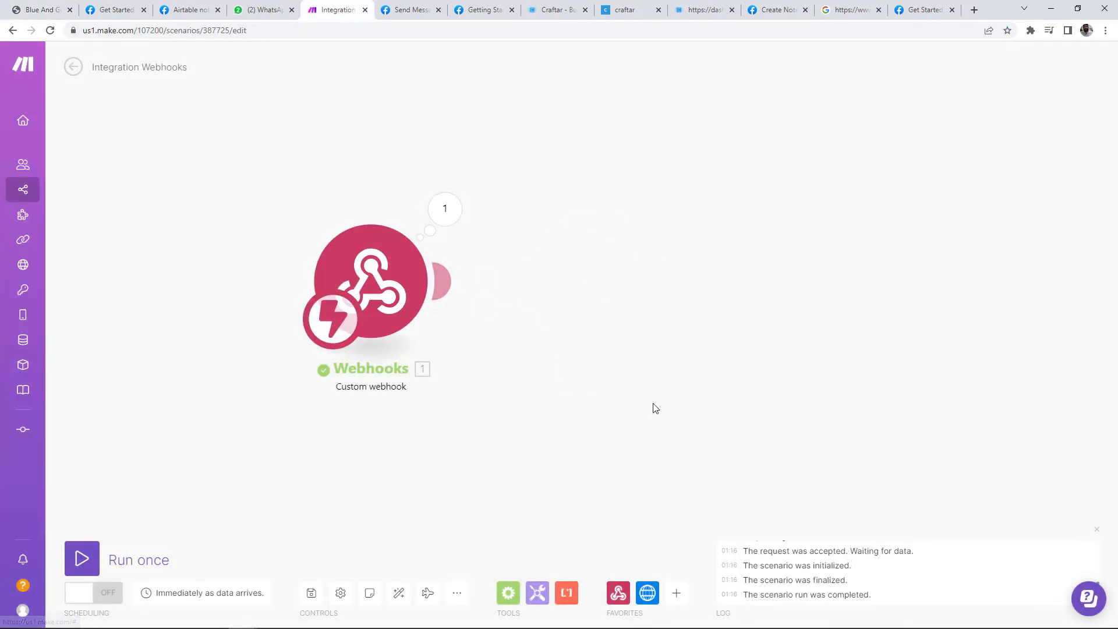
left_click(445, 284)
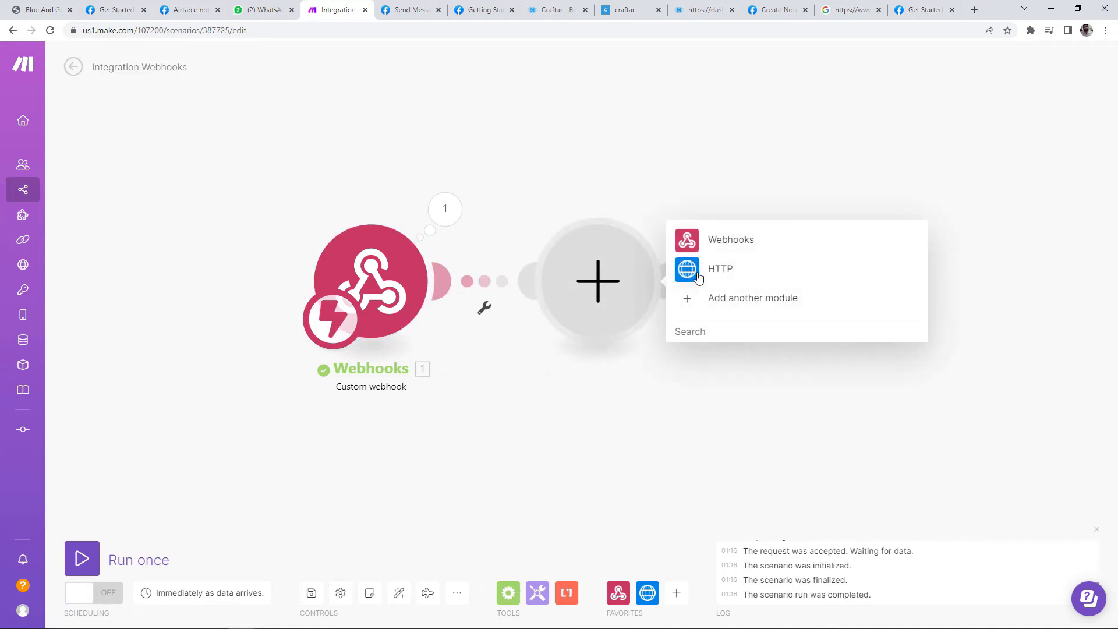
left_click(699, 277)
left_click(796, 119)
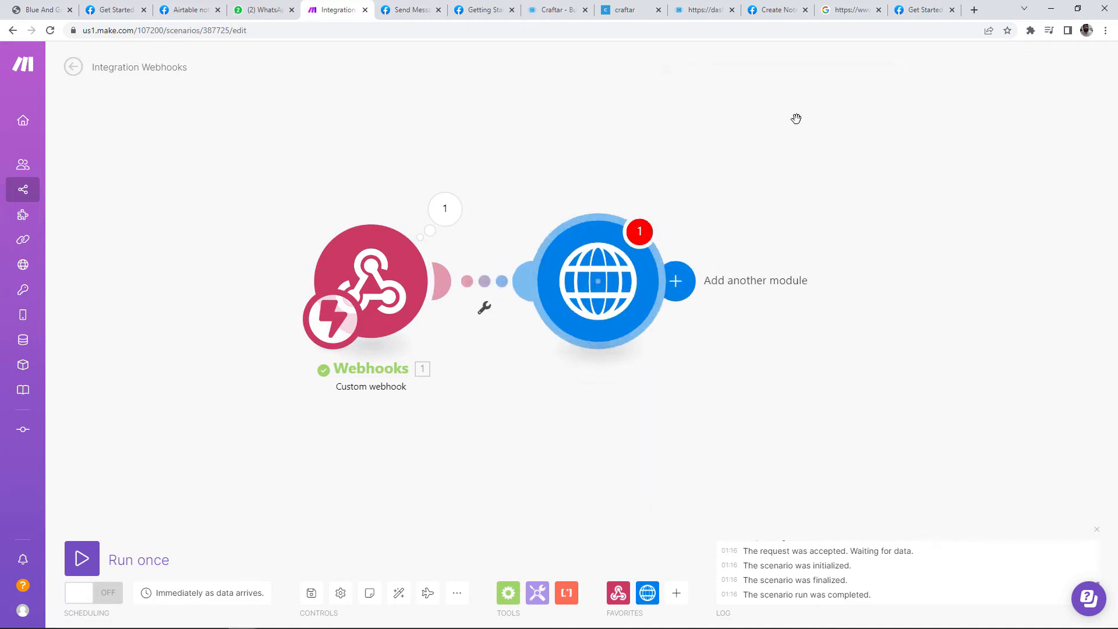
Step: Run the Craftar API in the browser and copy its runhook URL
left_click(745, 154)
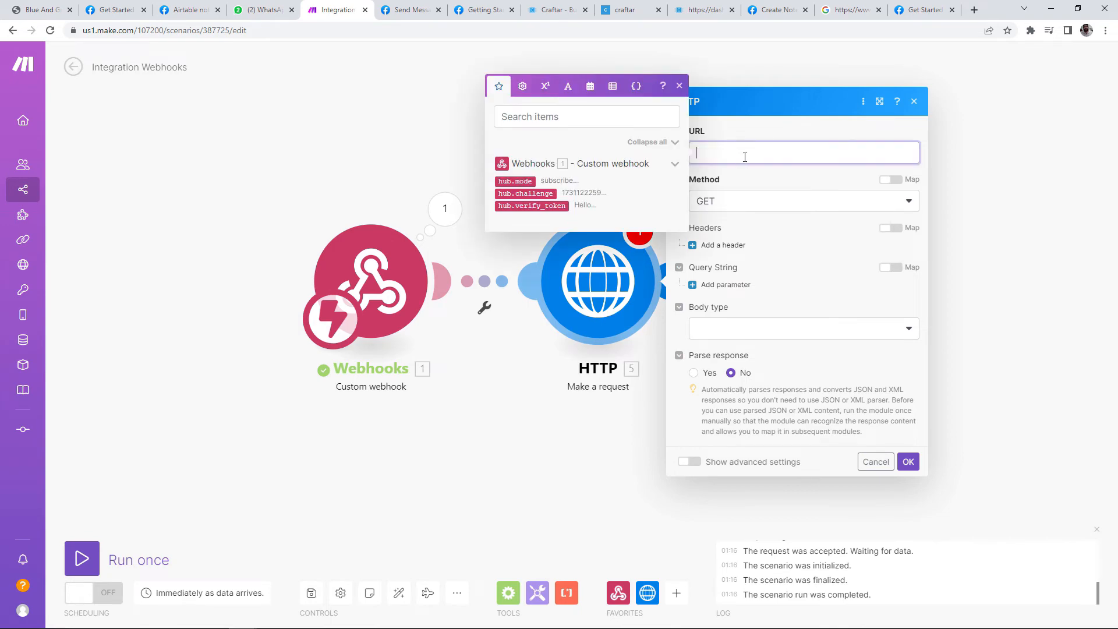
left_click(626, 10)
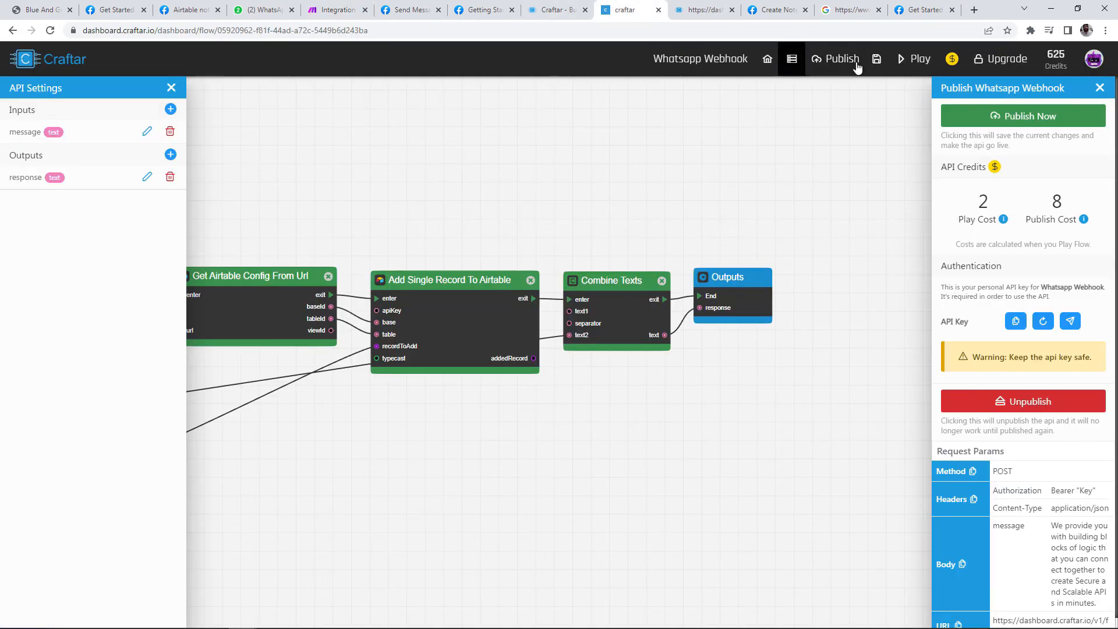
scroll(1027, 596, "down", 1)
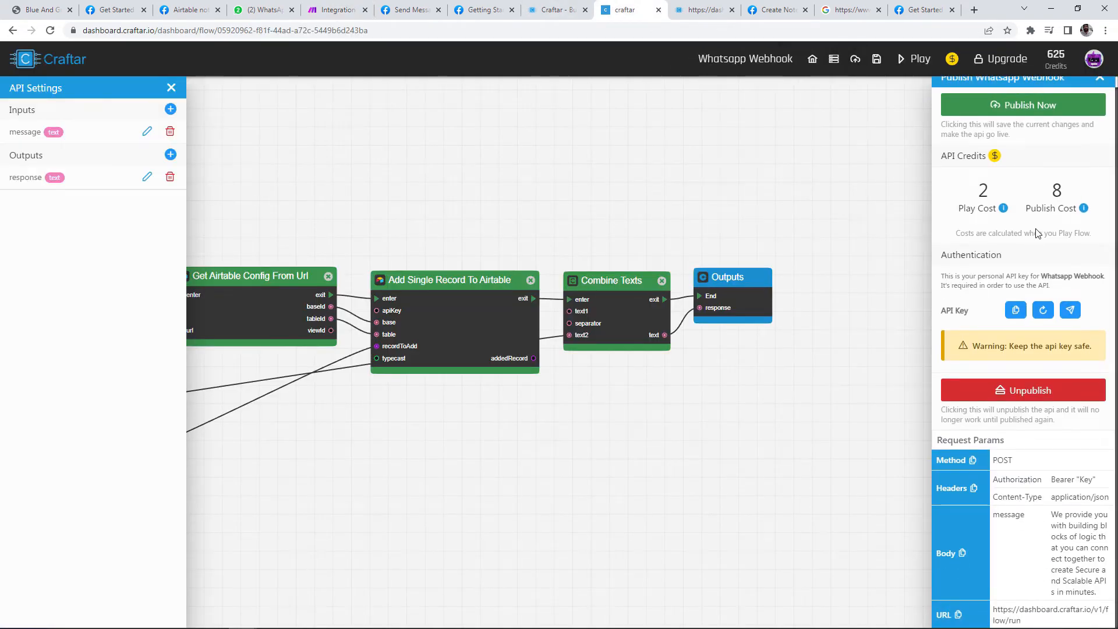
left_click(1070, 310)
left_click(173, 36)
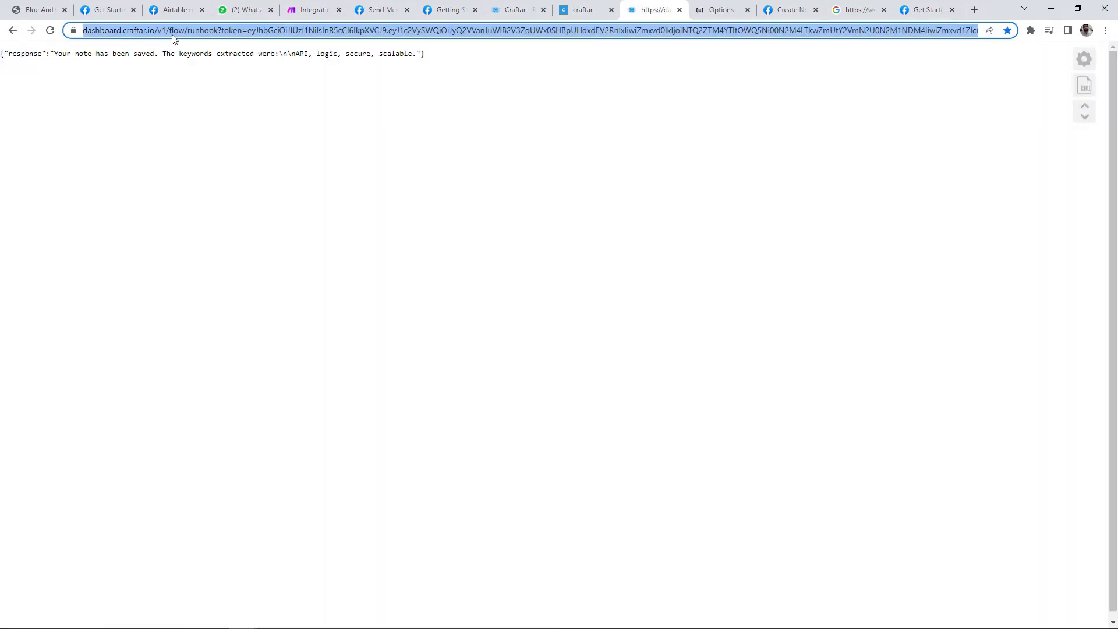
Step: Paste the URL into the HTTP request, strip the ?token= part, and keep method GET
left_click(320, 16)
key("ctrl+v")
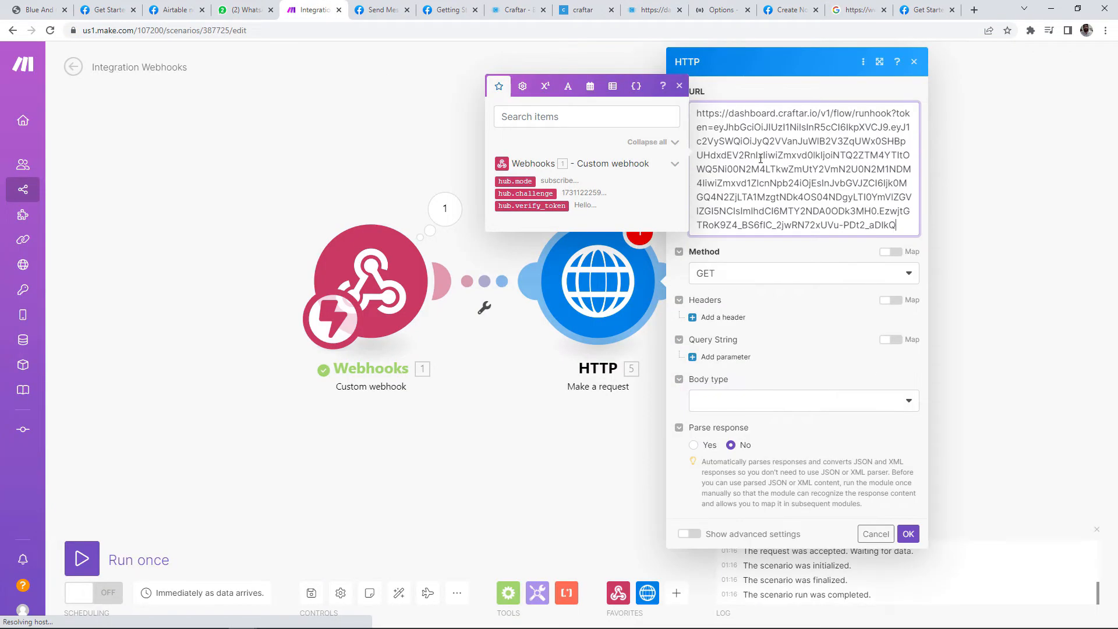
left_click_drag(900, 225, 888, 116)
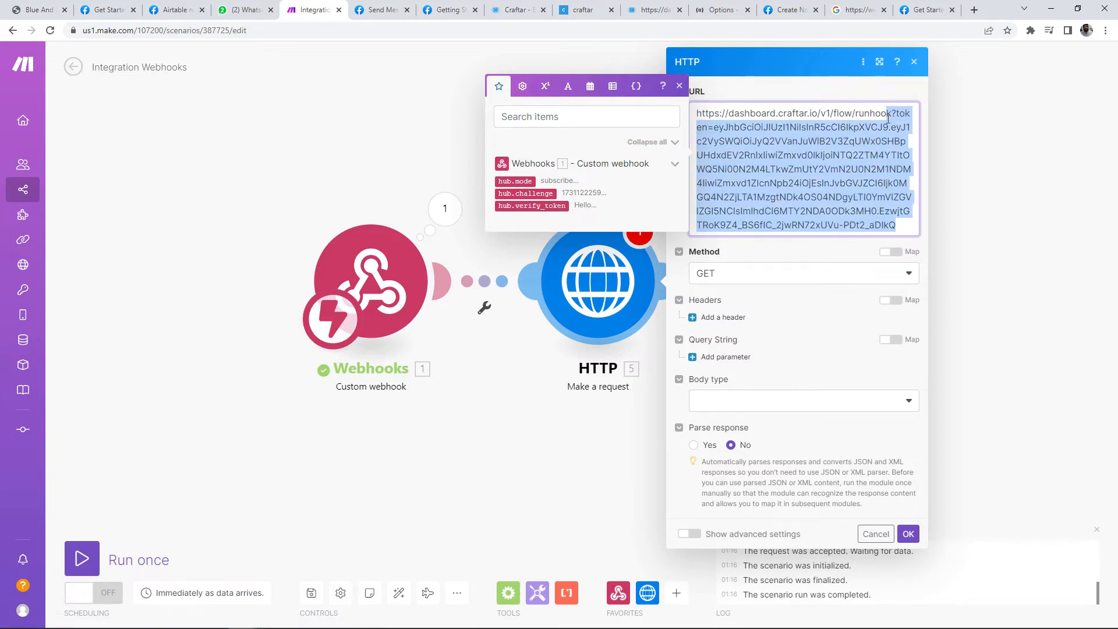
key("BackSpace")
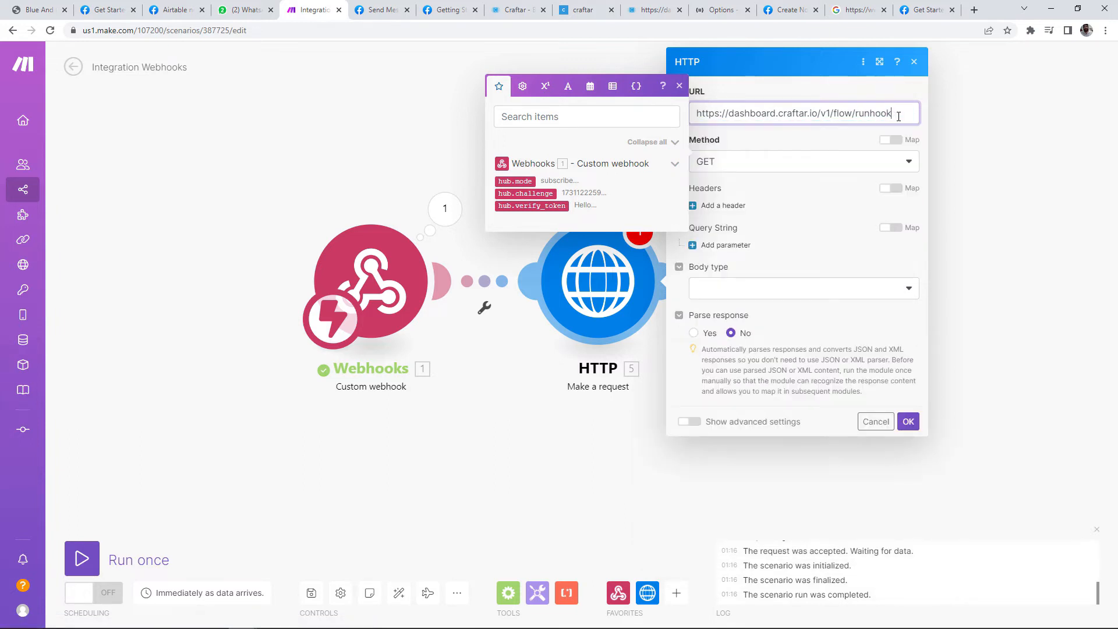
left_click(794, 163)
left_click(776, 156)
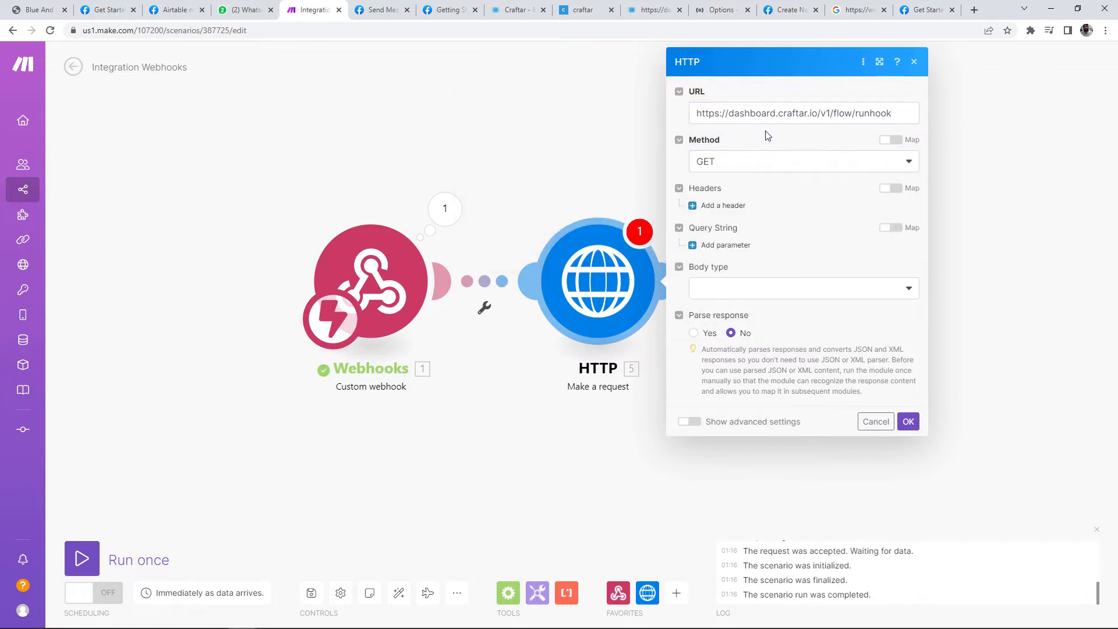
Step: Add a token query parameter whose value is the Craftar API key
left_click(706, 247)
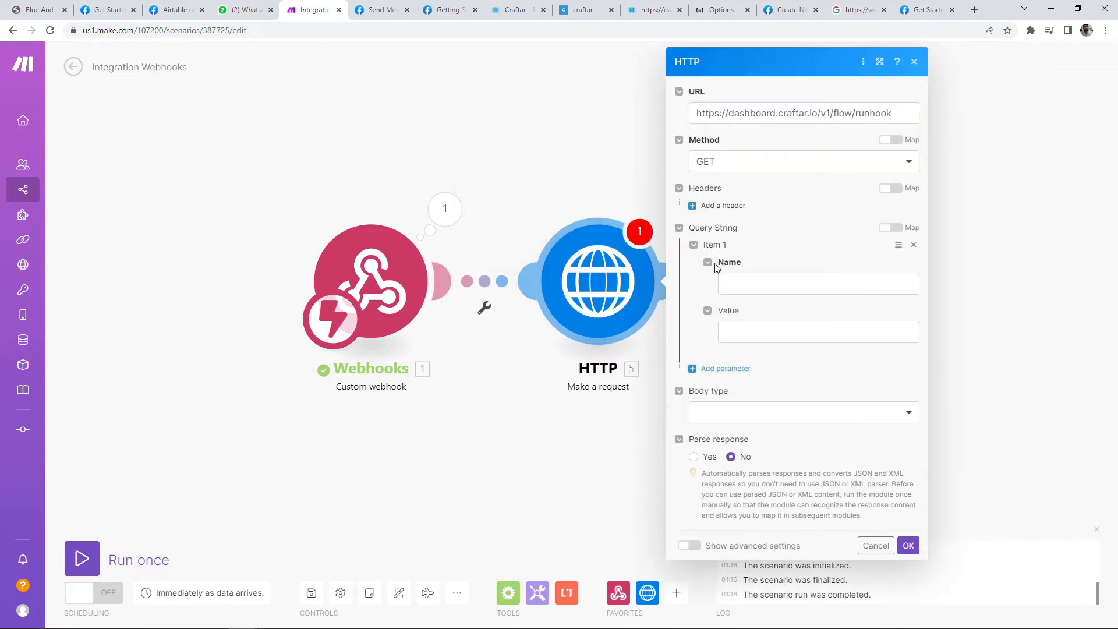
left_click(749, 285)
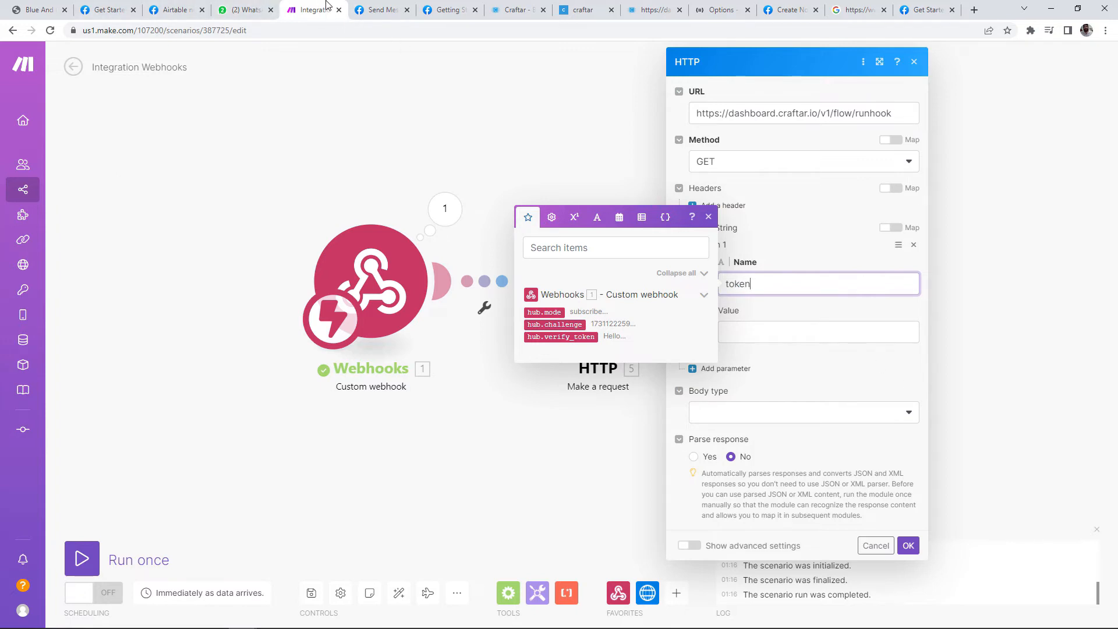
left_click(583, 10)
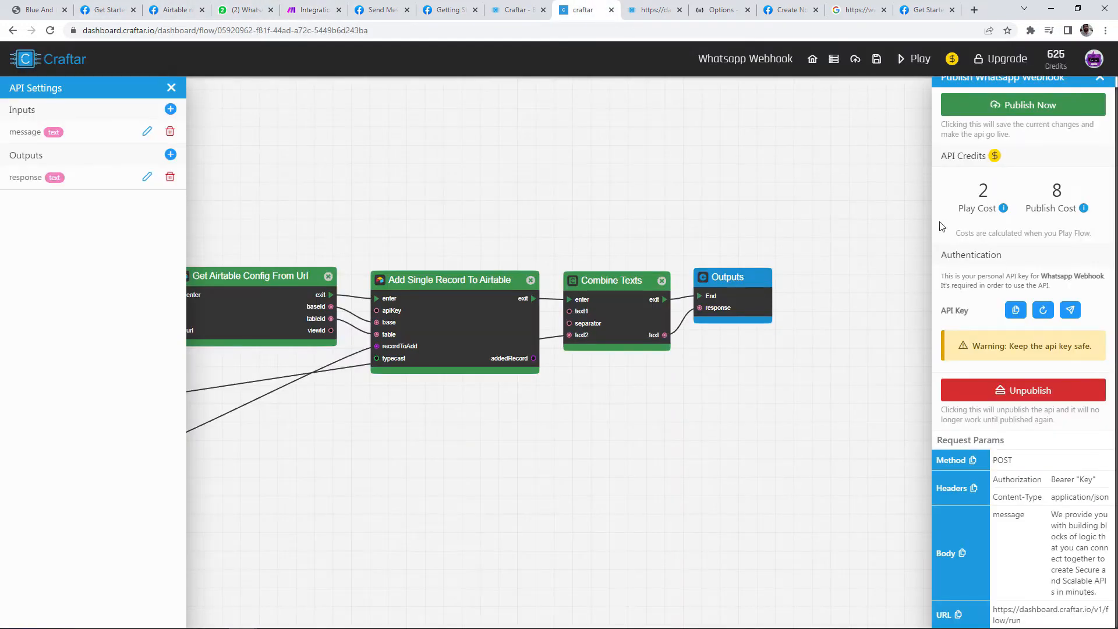
left_click(1012, 321)
left_click(315, 10)
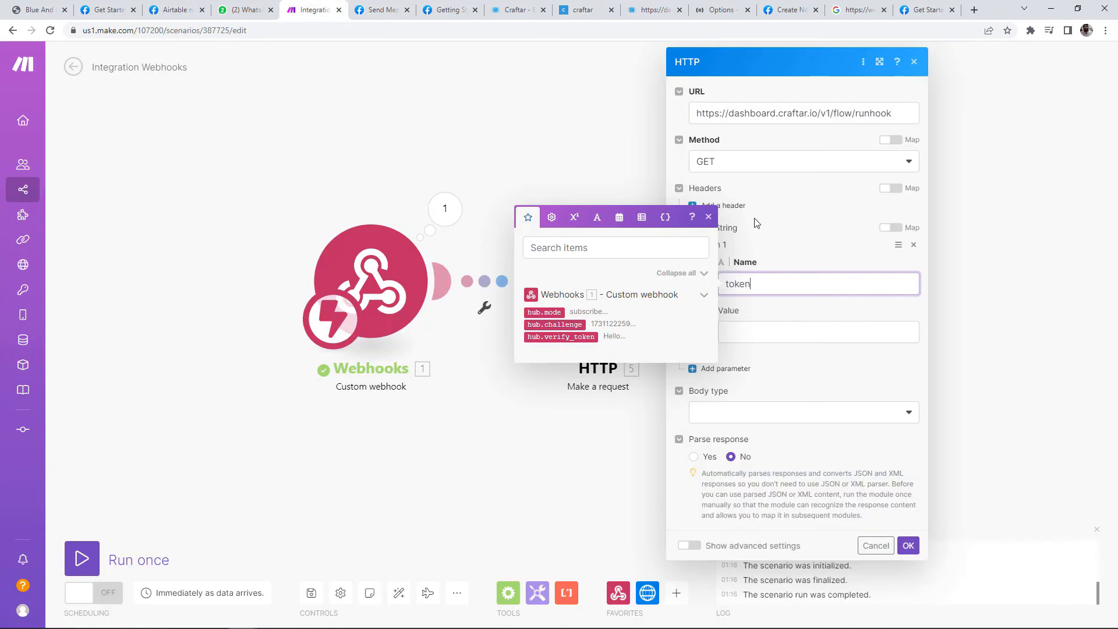
left_click(813, 332)
key("ctrl+v")
left_click(799, 303)
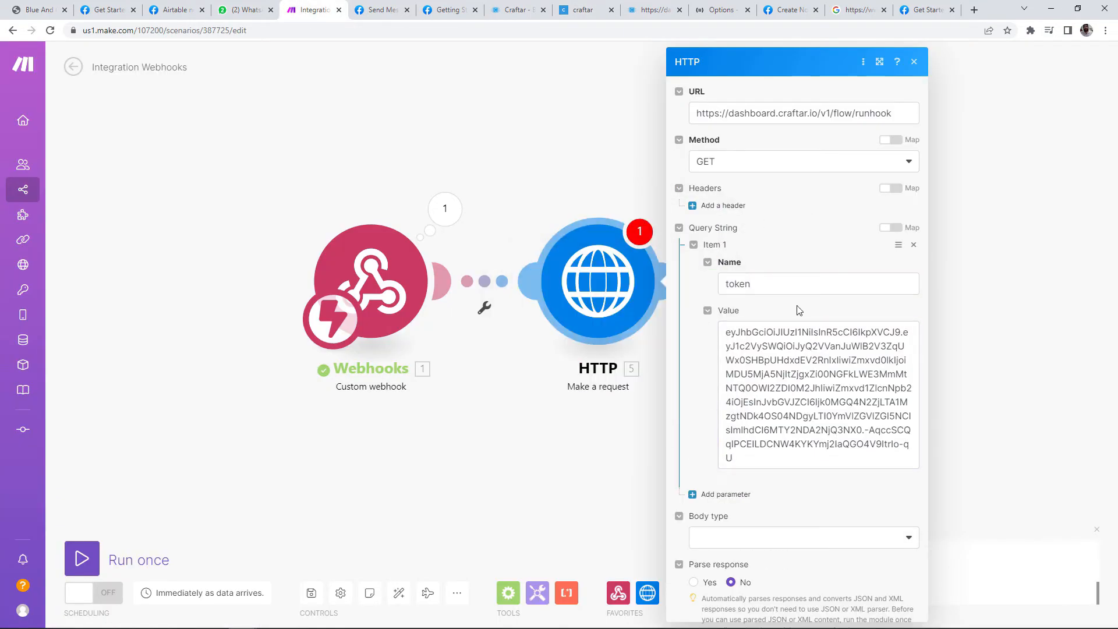
Step: Add a second query parameter named message, left blank, and close the HTTP settings
left_click(705, 495)
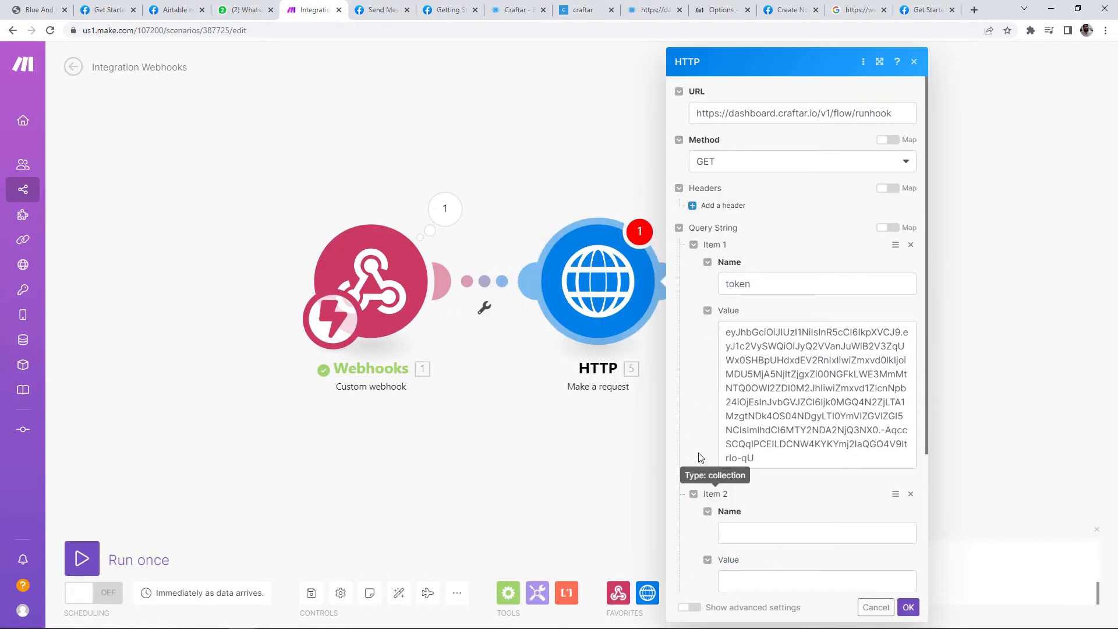
scroll(757, 443, "down", 3)
left_click(745, 353)
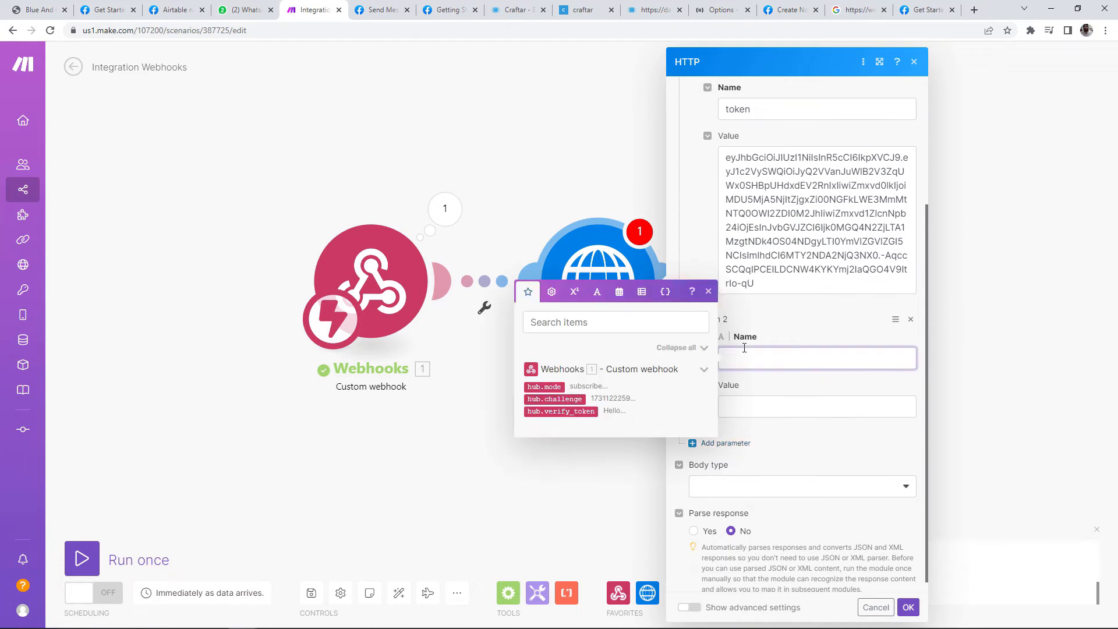
left_click(769, 408)
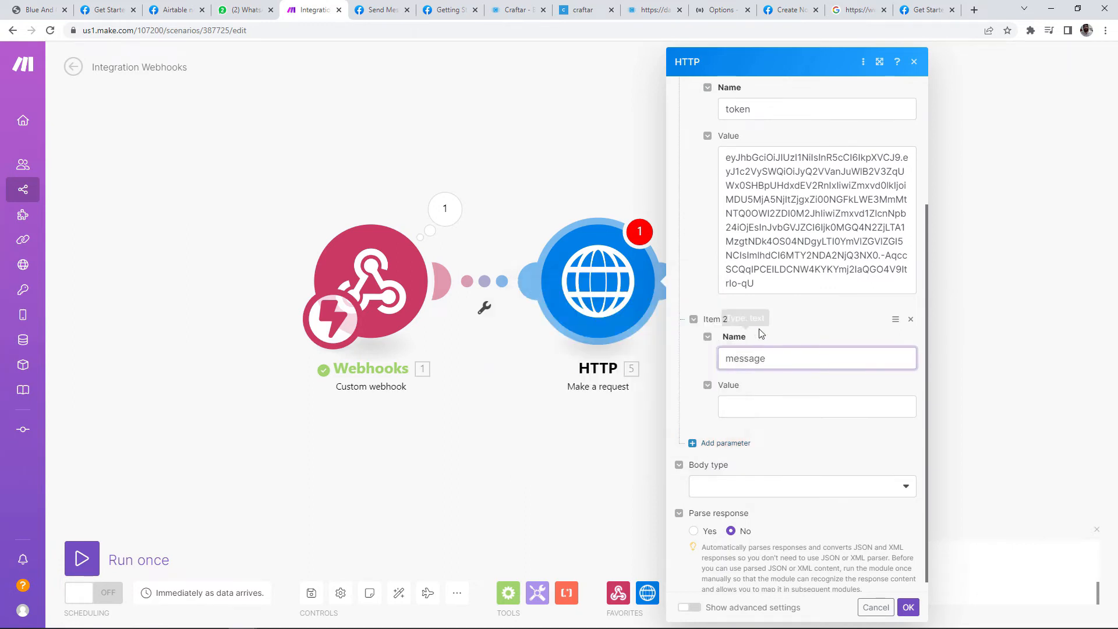
left_click(790, 436)
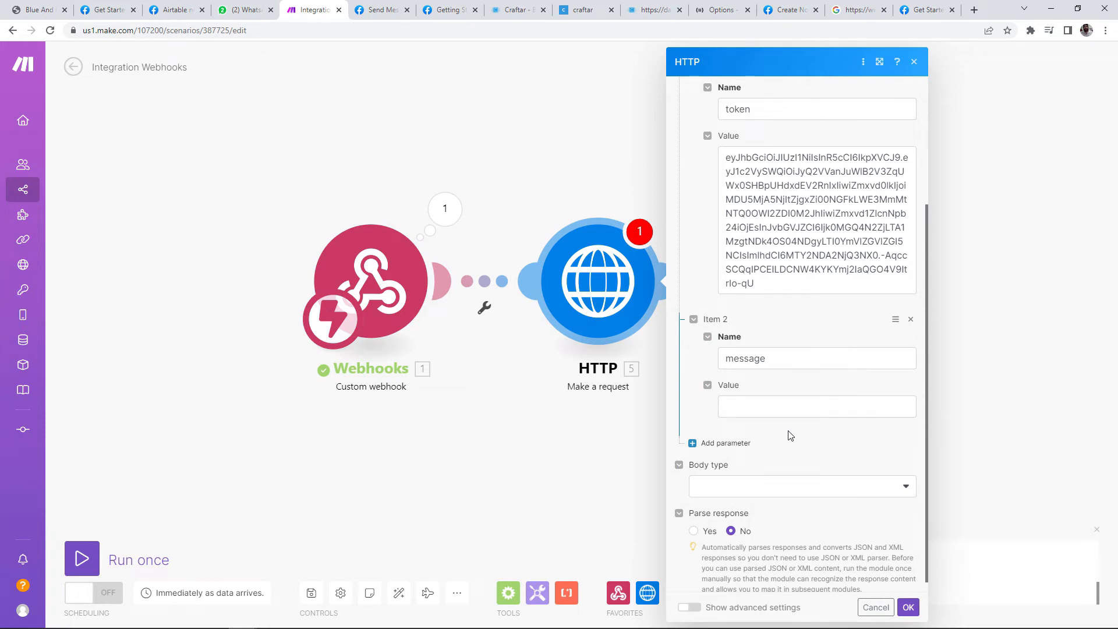
left_click(916, 63)
left_click(483, 306)
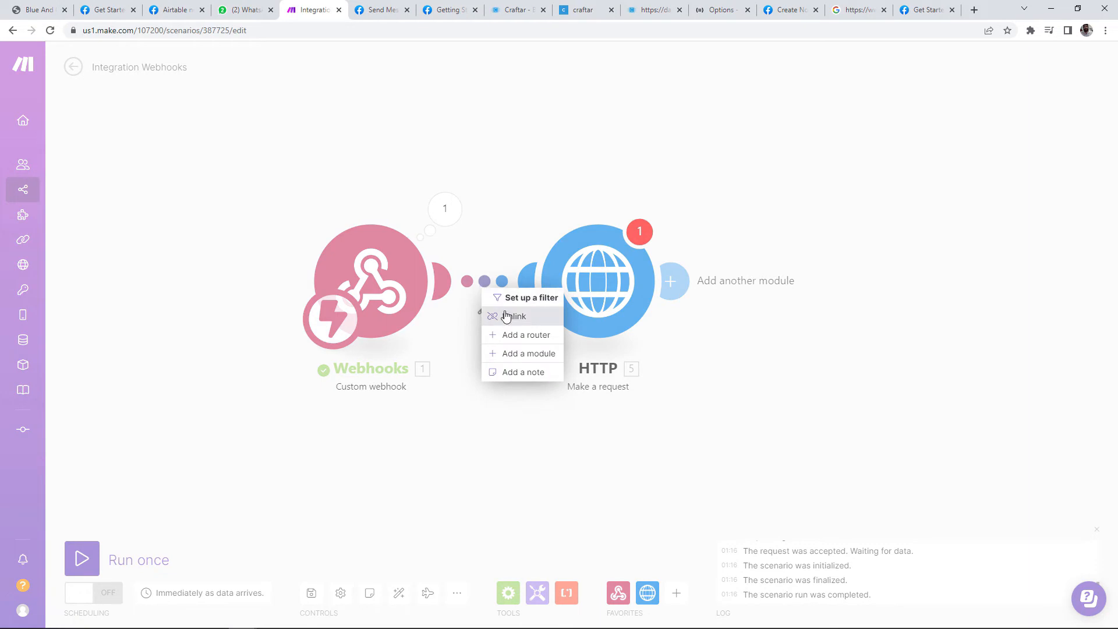
left_click(506, 317)
left_click_drag(362, 344, 302, 325)
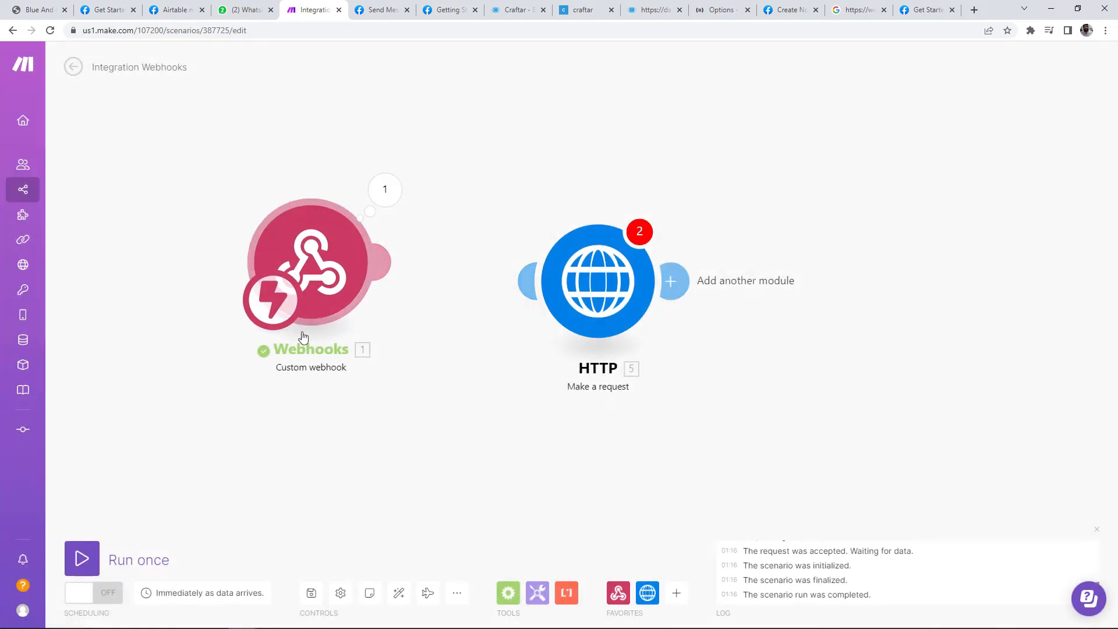
left_click(86, 558)
left_click(243, 10)
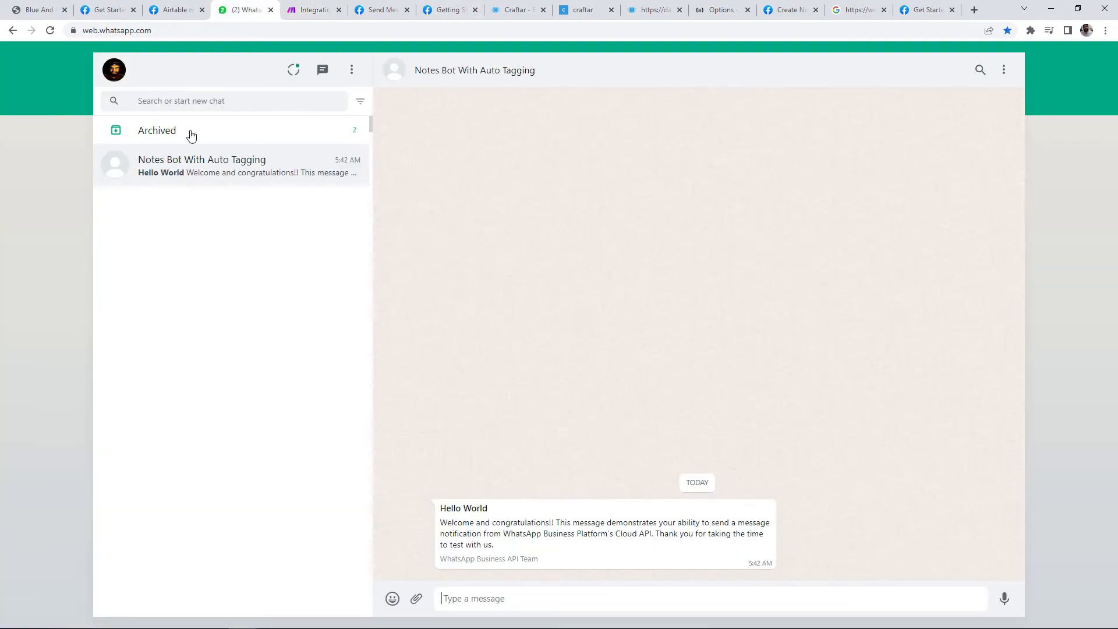
type("hi")
key("Return")
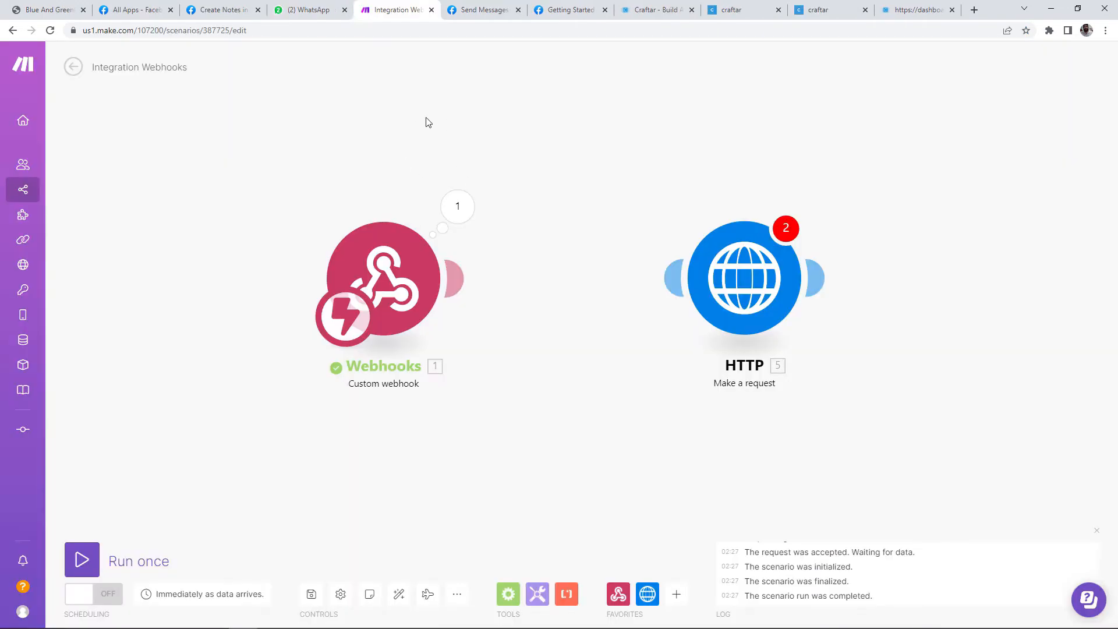
left_click(447, 217)
left_click(538, 243)
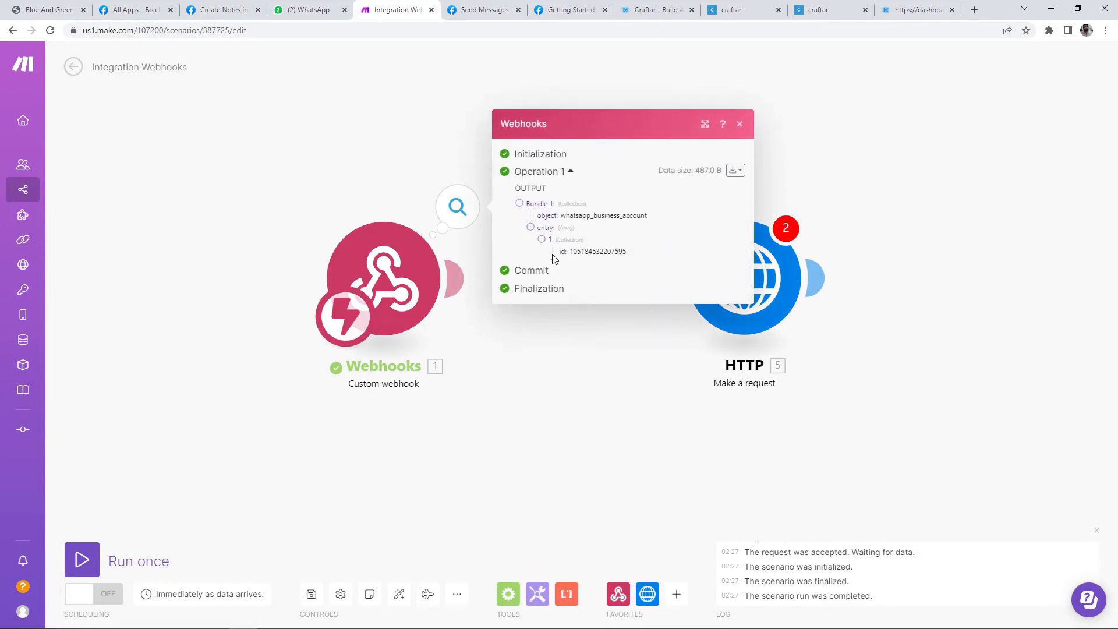
left_click(554, 262)
left_click(562, 267)
left_click(576, 271)
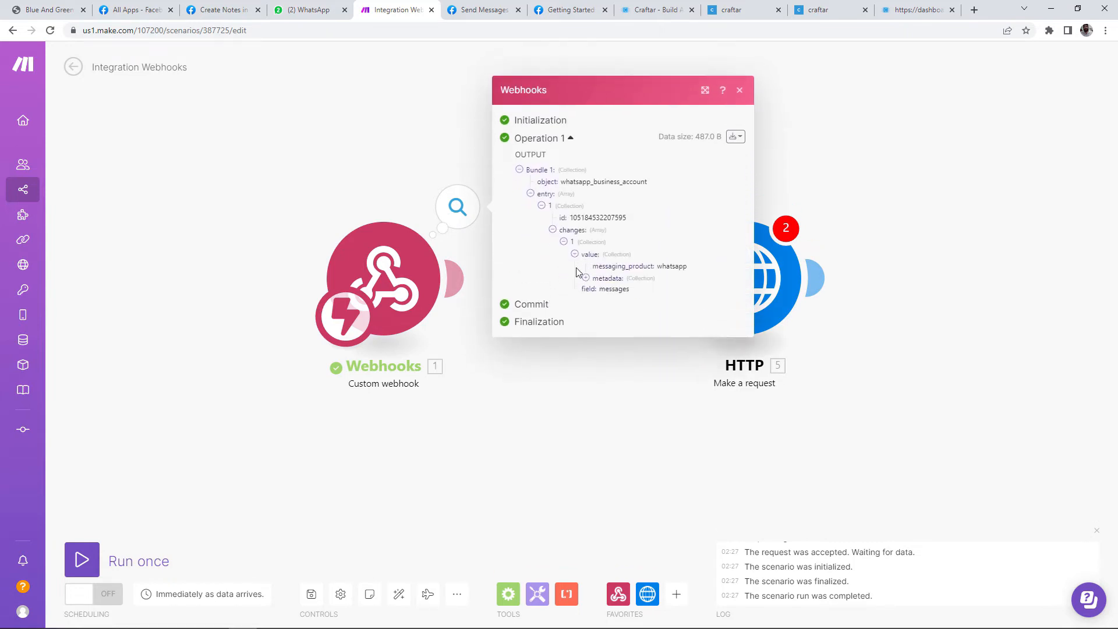
left_click(586, 292)
left_click(597, 292)
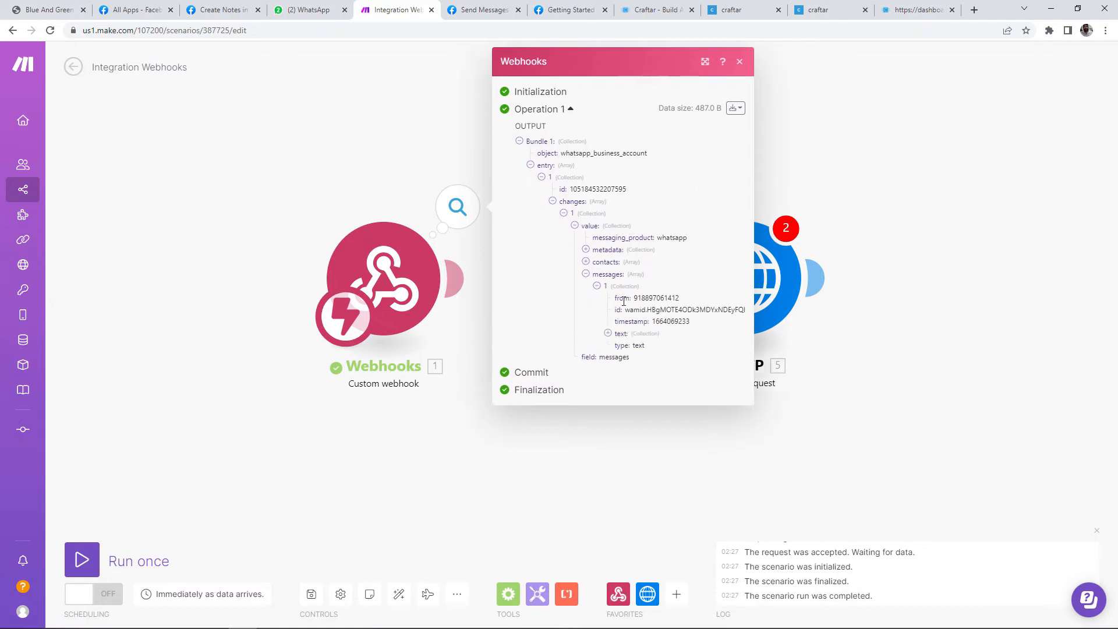
left_click(615, 337)
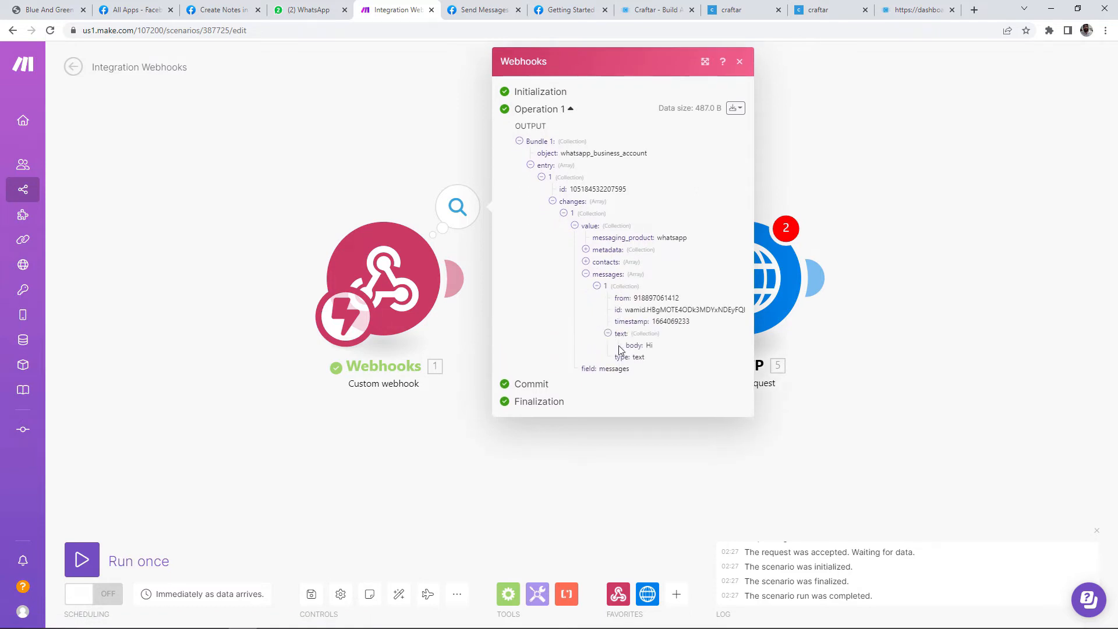
left_click(657, 349)
left_click(789, 155)
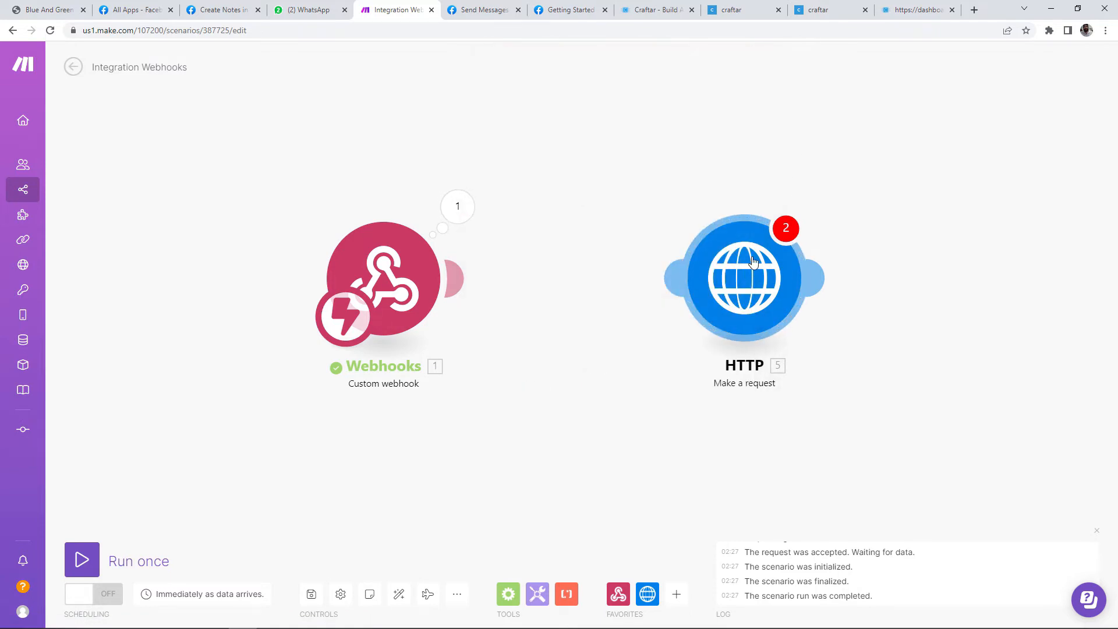
Step: Map entry > changes > value > messages > text.body into the HTTP message parameter and save
left_click_drag(753, 270, 688, 261)
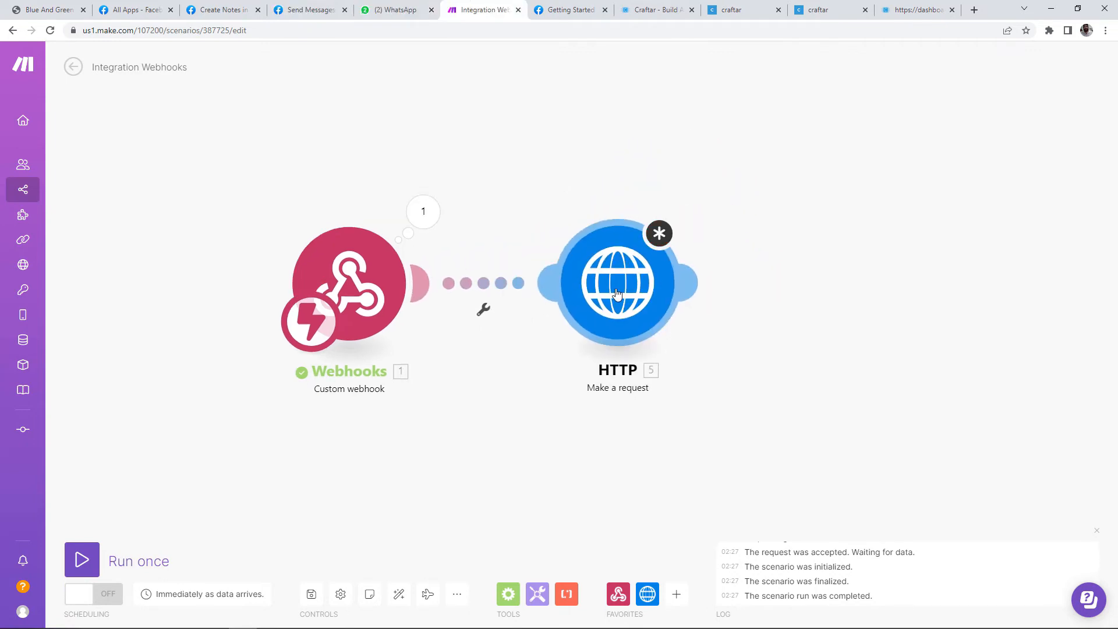
left_click(617, 293)
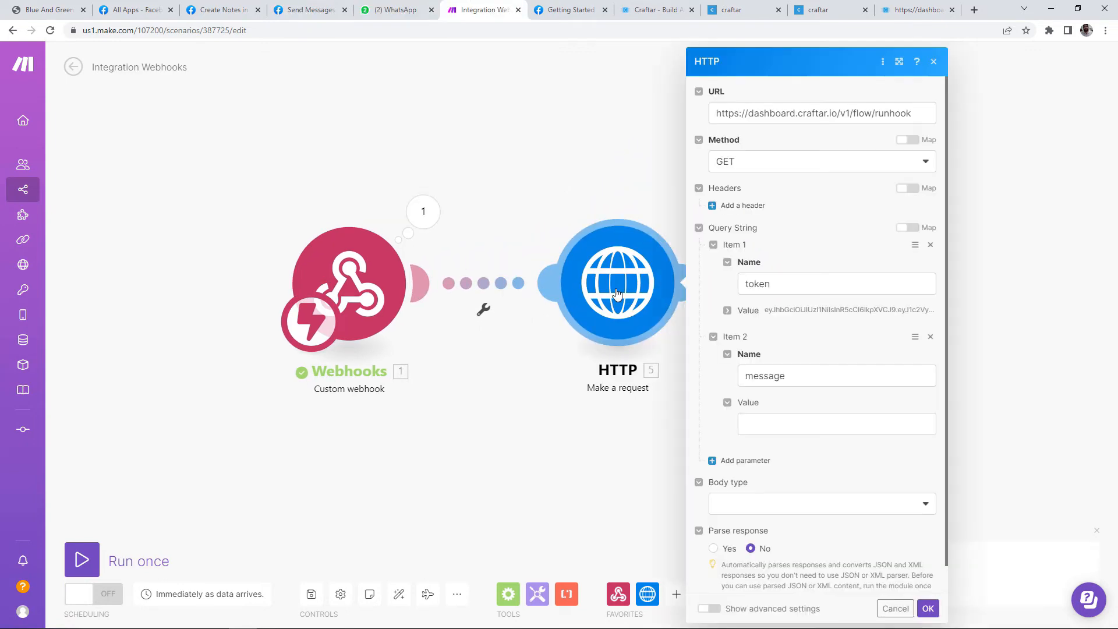
left_click(799, 425)
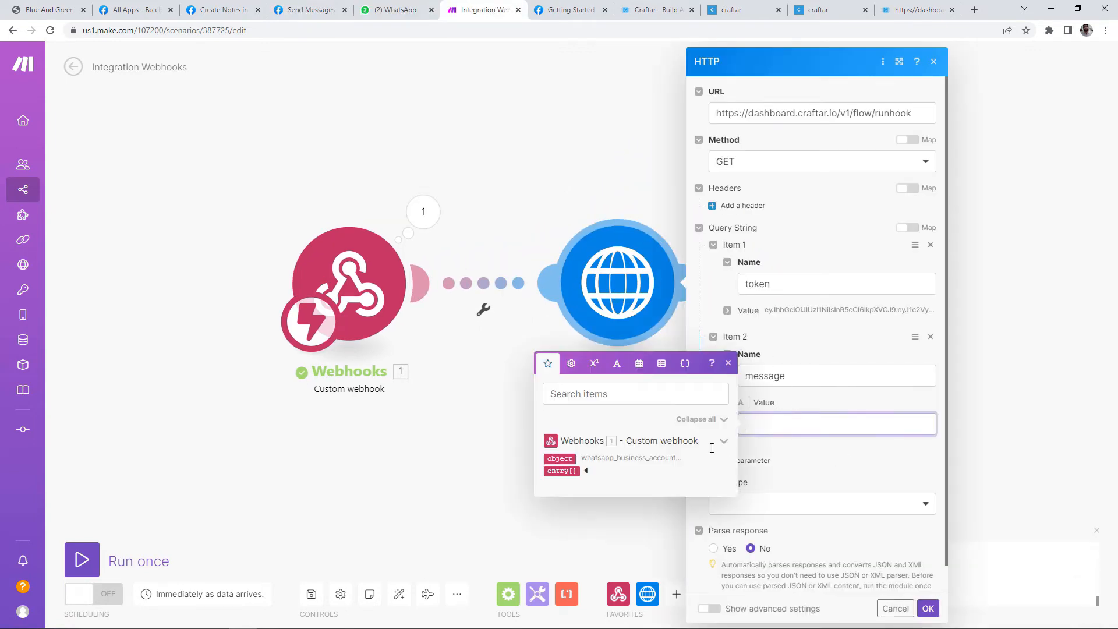
left_click(586, 471)
left_click(606, 484)
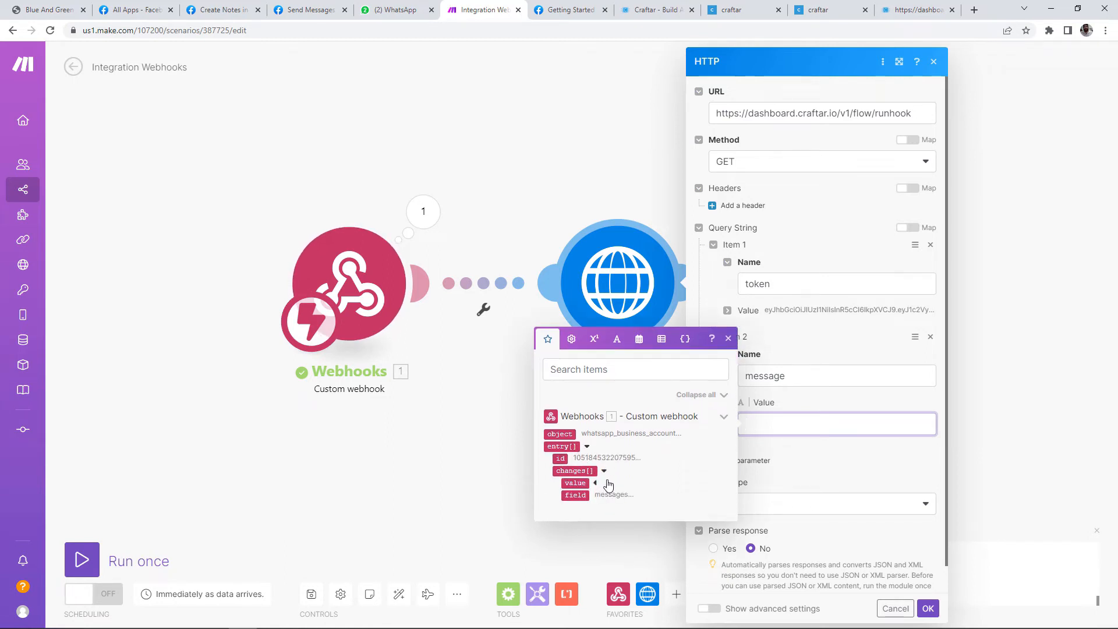
left_click(596, 496)
left_click(625, 507)
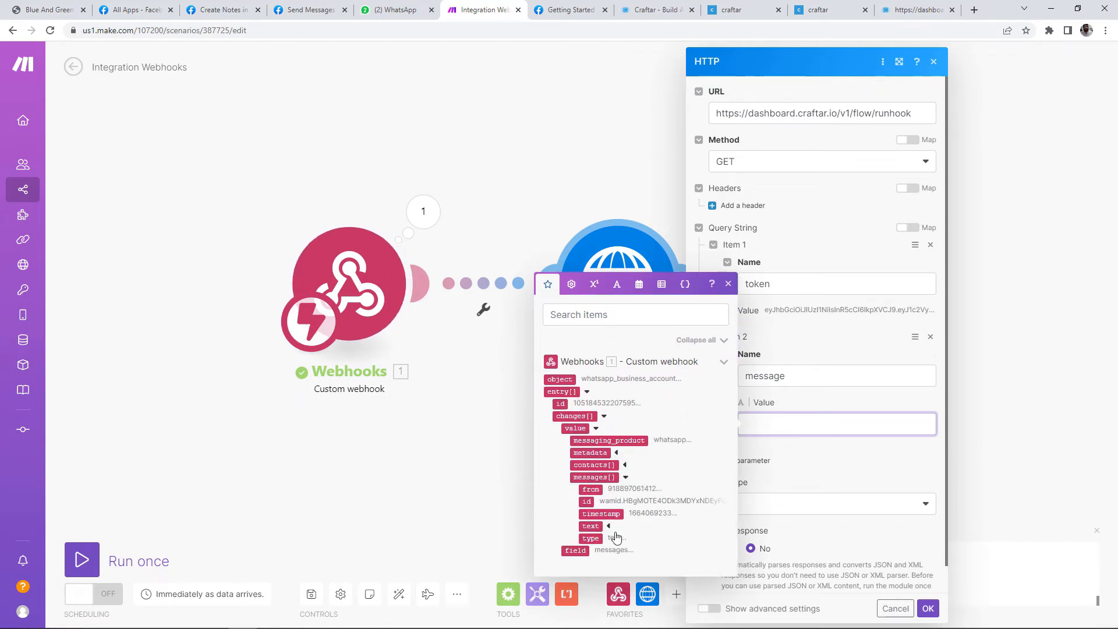
left_click(609, 526)
left_click(600, 532)
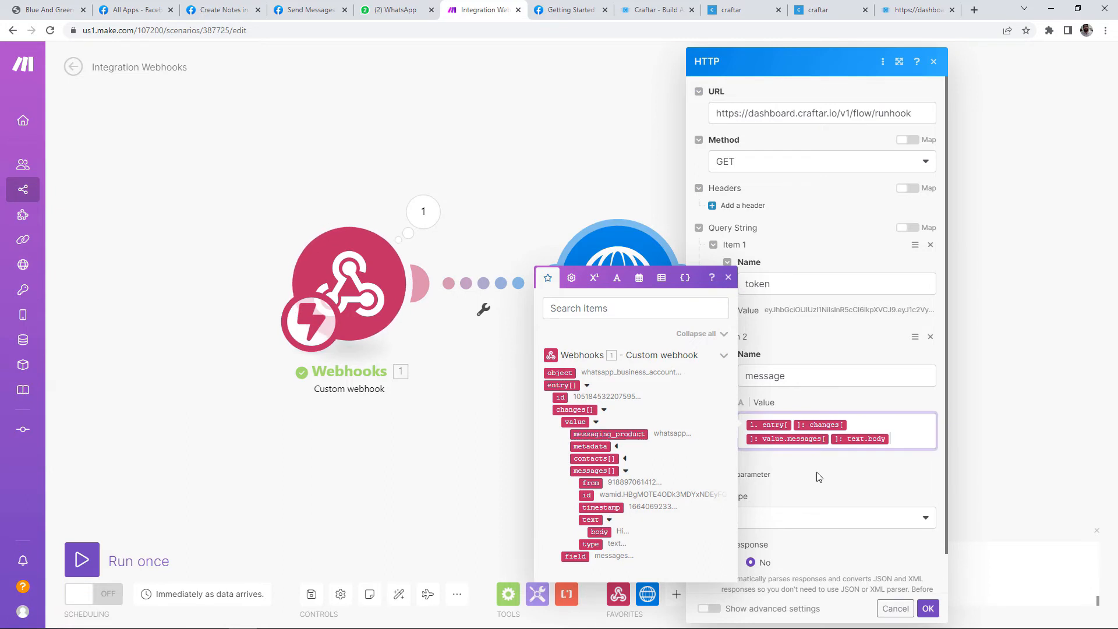
left_click(819, 477)
left_click(928, 608)
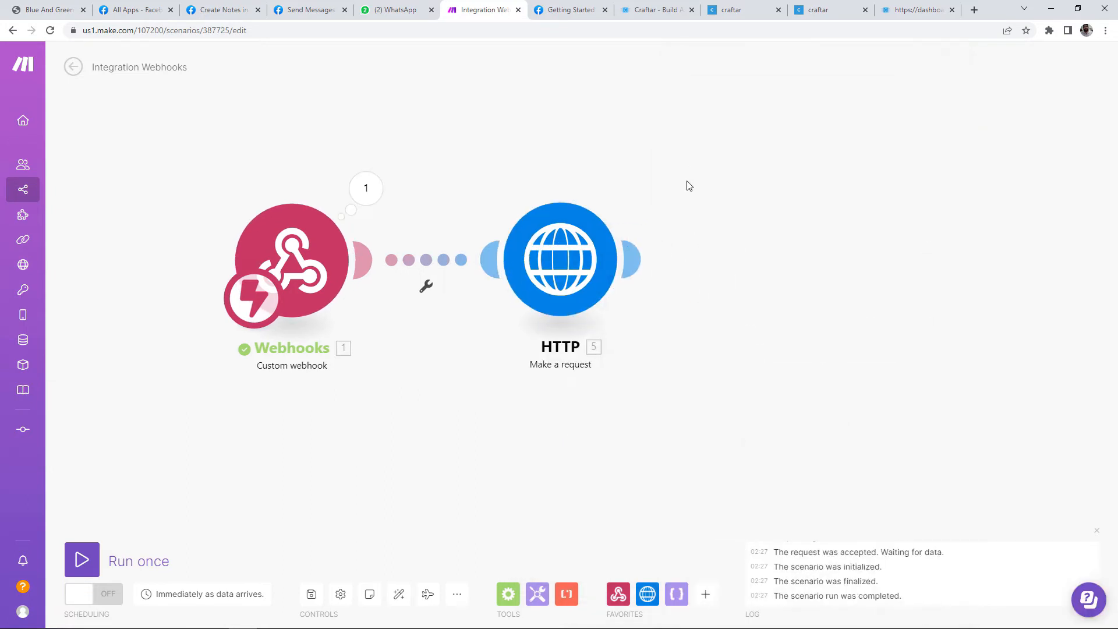
Step: Add a second HTTP Make a request module after the first HTTP module
left_click(634, 255)
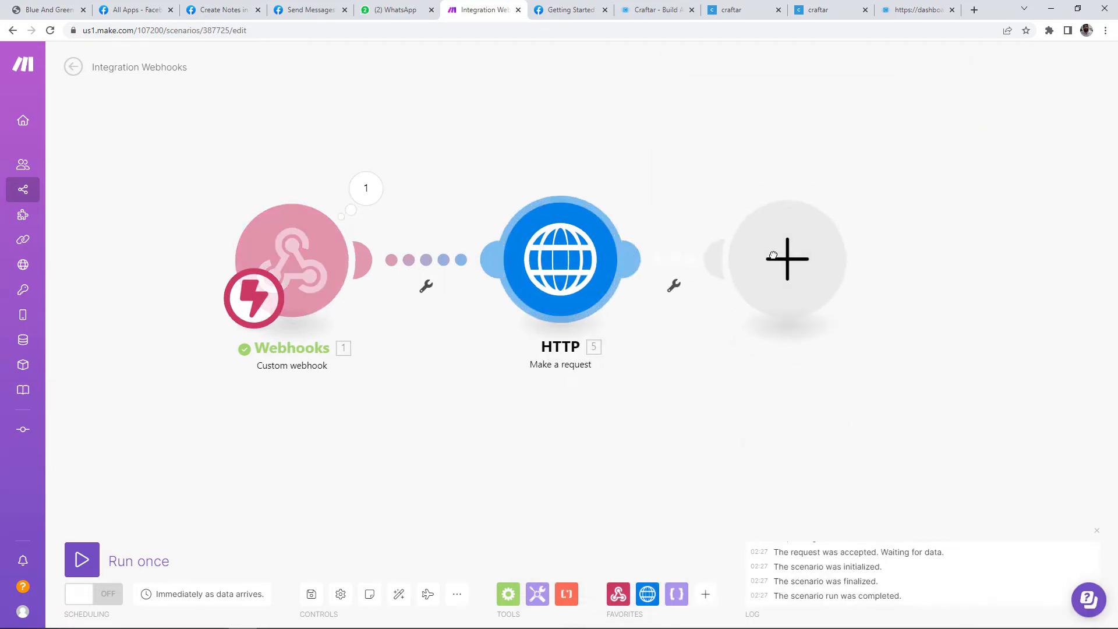
left_click(877, 230)
left_click(919, 110)
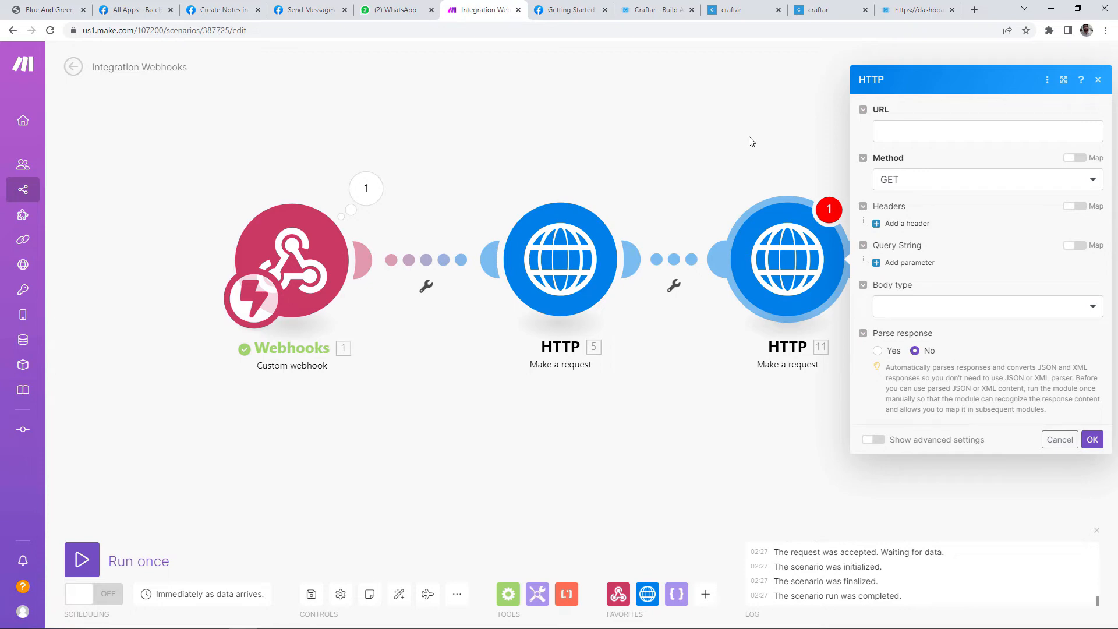
left_click(751, 141)
Step: Bring up Meta's WhatsApp Send Messages docs with the text-message sample
left_click(305, 7)
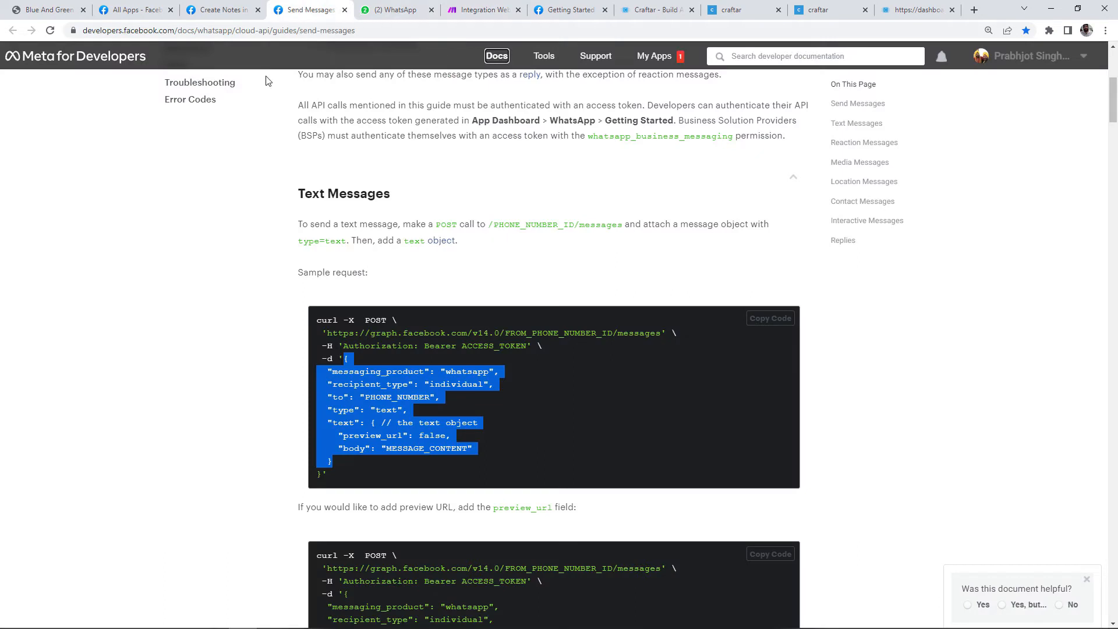
left_click(297, 31)
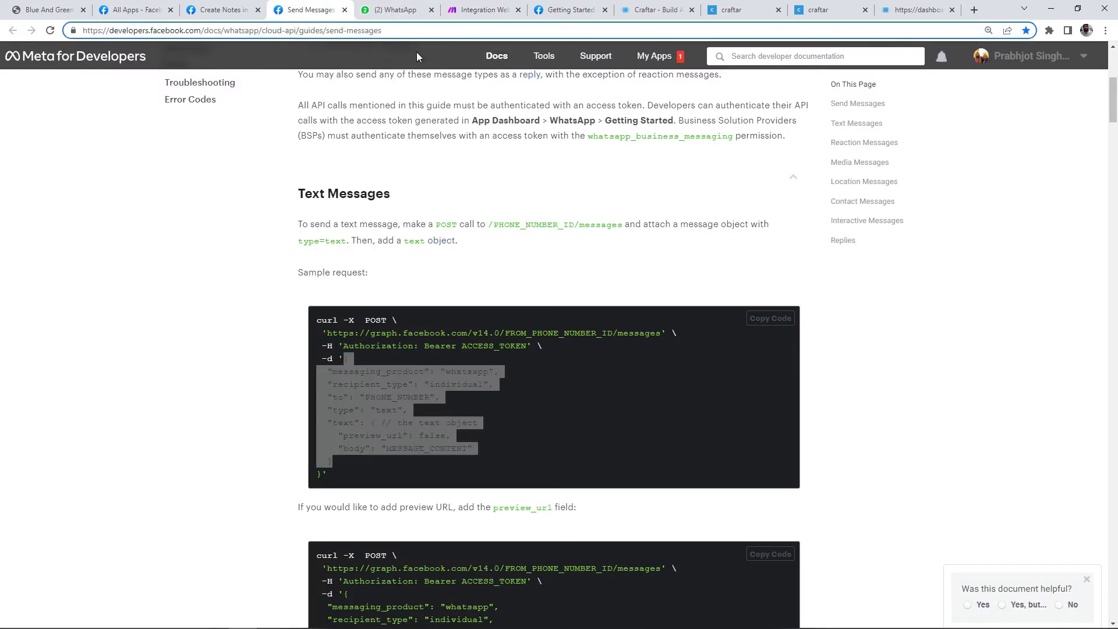
left_click(513, 221)
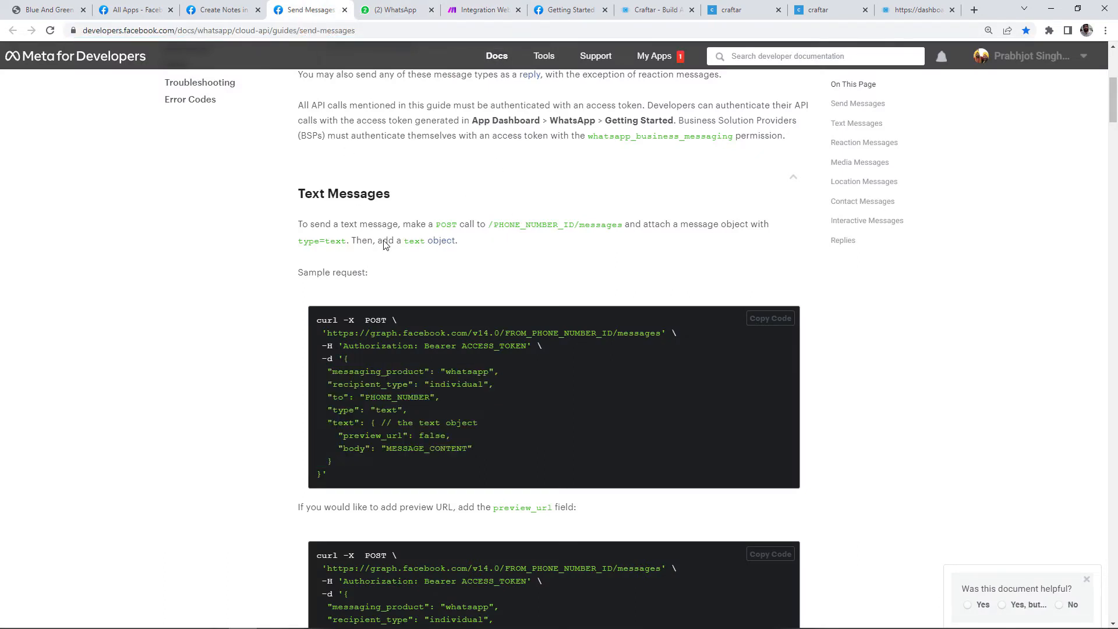
Step: Set the second HTTP module's request method to POST
left_click_drag(363, 346, 406, 445)
left_click(406, 446)
left_click(479, 10)
left_click(769, 288)
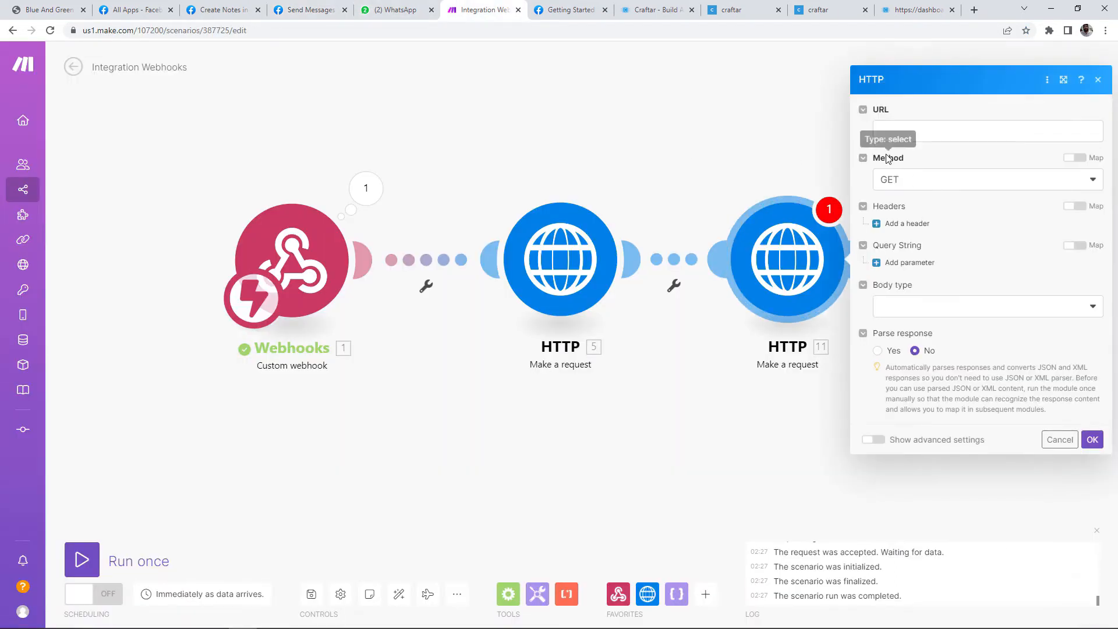
left_click(913, 180)
left_click(900, 246)
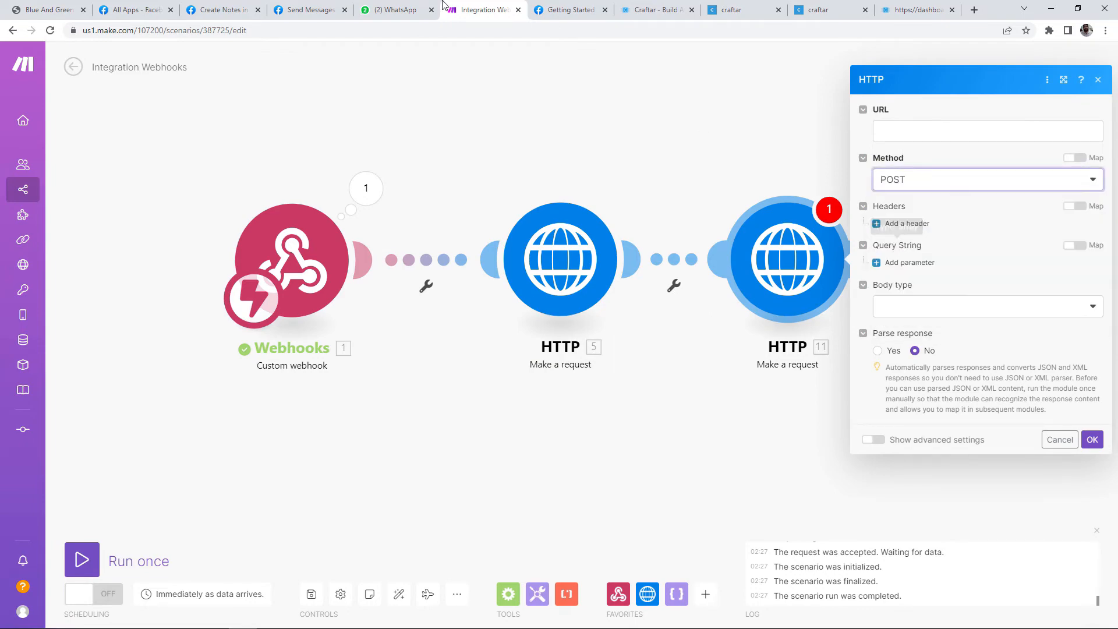
Step: Set its URL to the Graph API …/FROM_PHONE_NUMBER_ID/messages endpoint from the docs sample
left_click(408, 10)
left_click(308, 10)
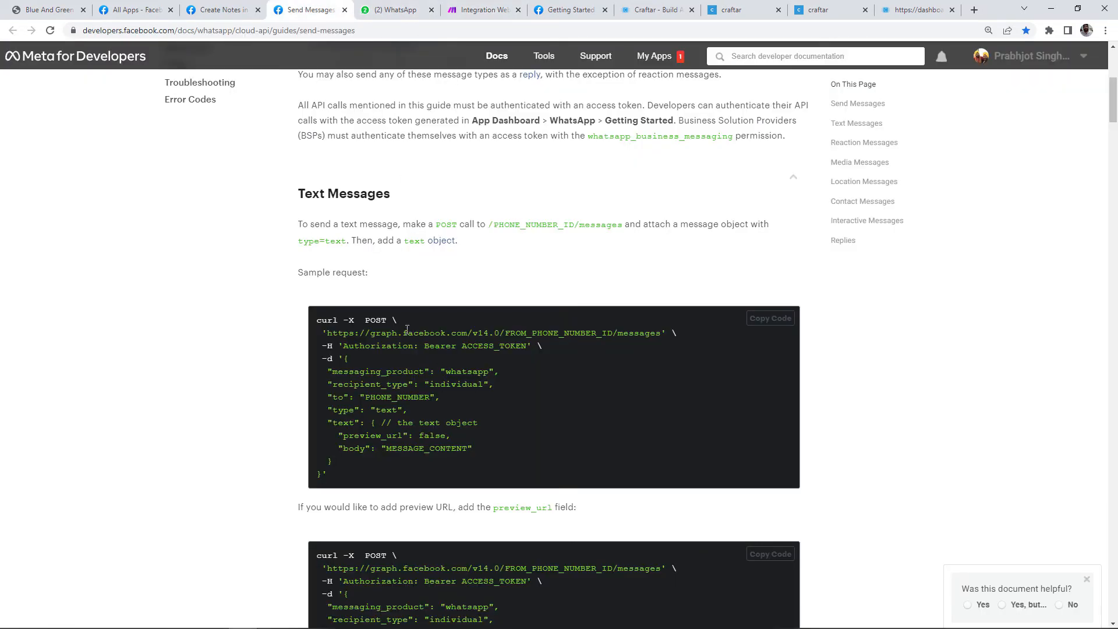
left_click_drag(342, 336, 664, 337)
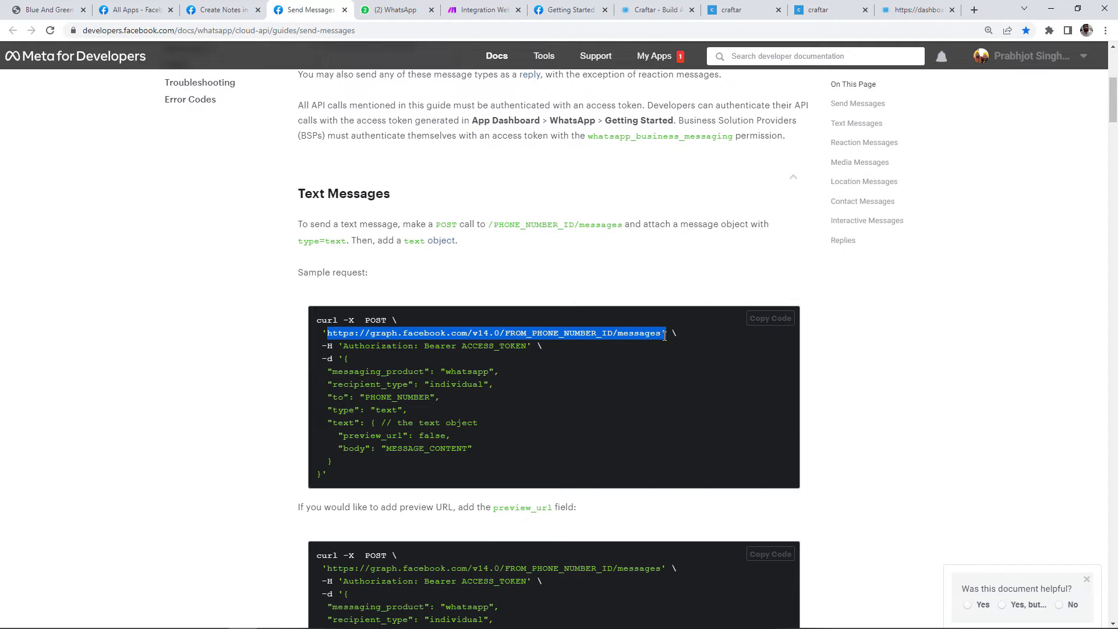
key("ctrl+c")
left_click(478, 10)
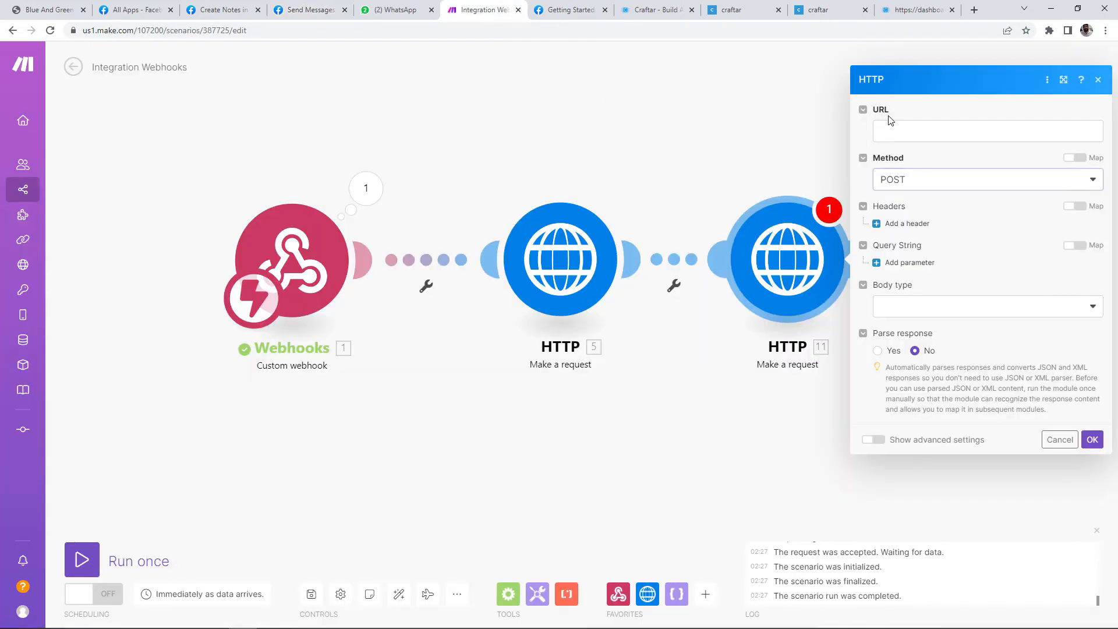
left_click(917, 134)
key("ctrl+v")
key("ctrl+v")
left_click(472, 140)
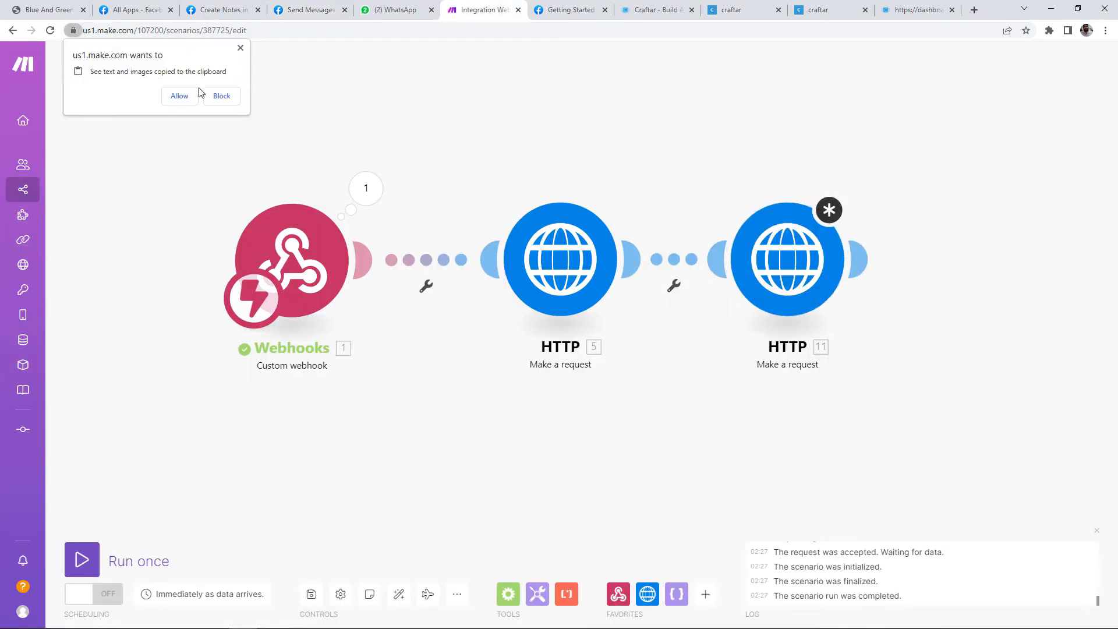
left_click(196, 94)
Step: Add a request header named Authorization, copied from the docs sample
left_click(308, 10)
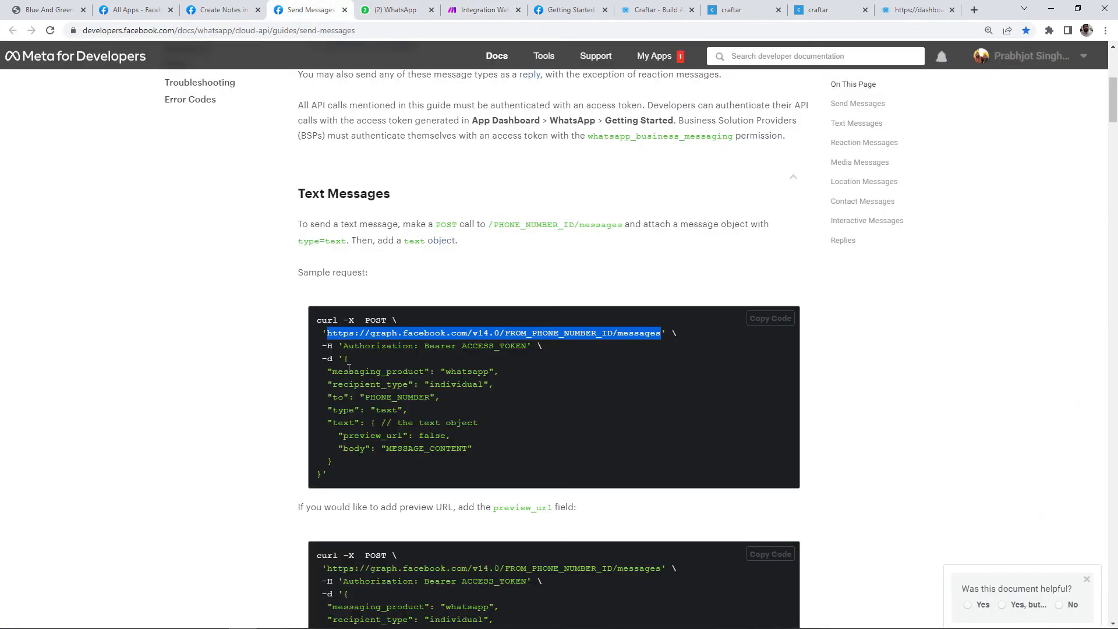
left_click_drag(343, 350, 419, 350)
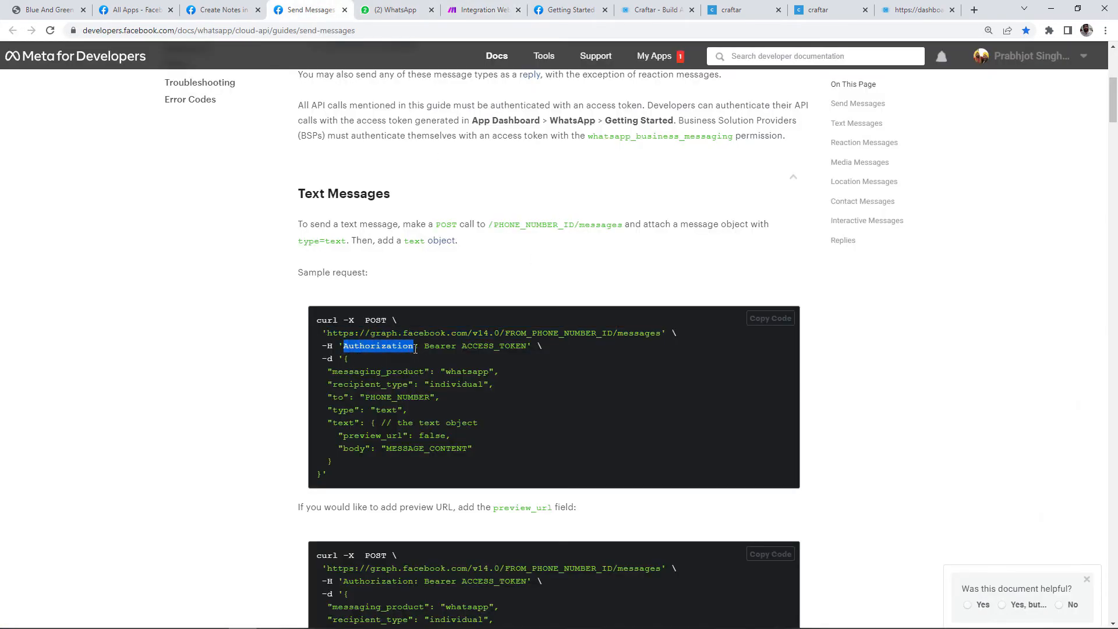
left_click(477, 10)
left_click(787, 259)
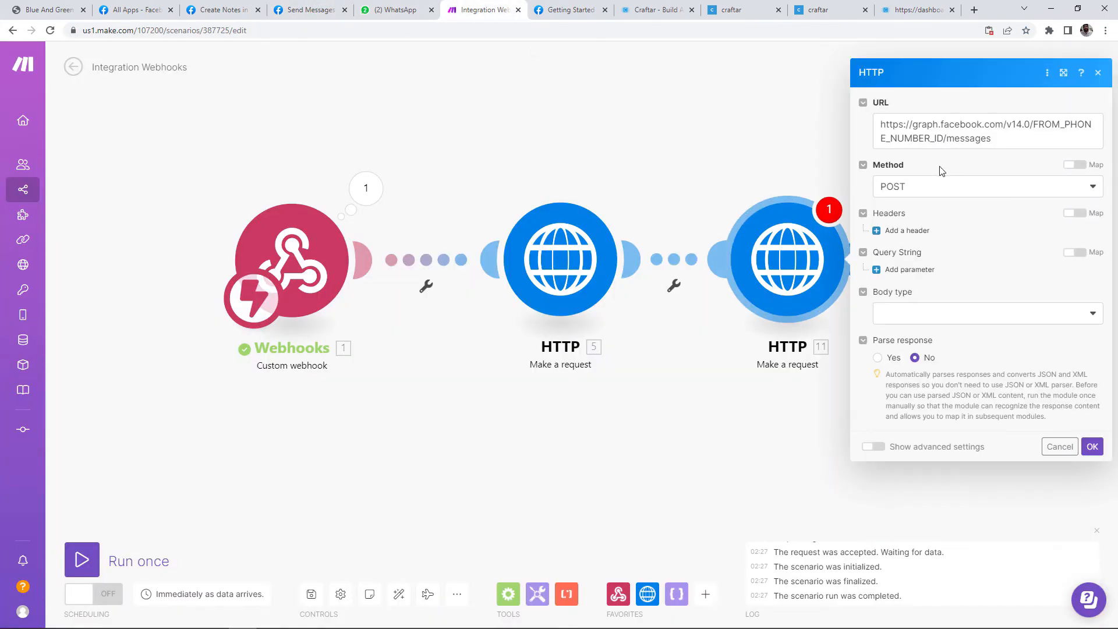
left_click(906, 230)
left_click(931, 258)
key("ctrl+v")
left_click(958, 216)
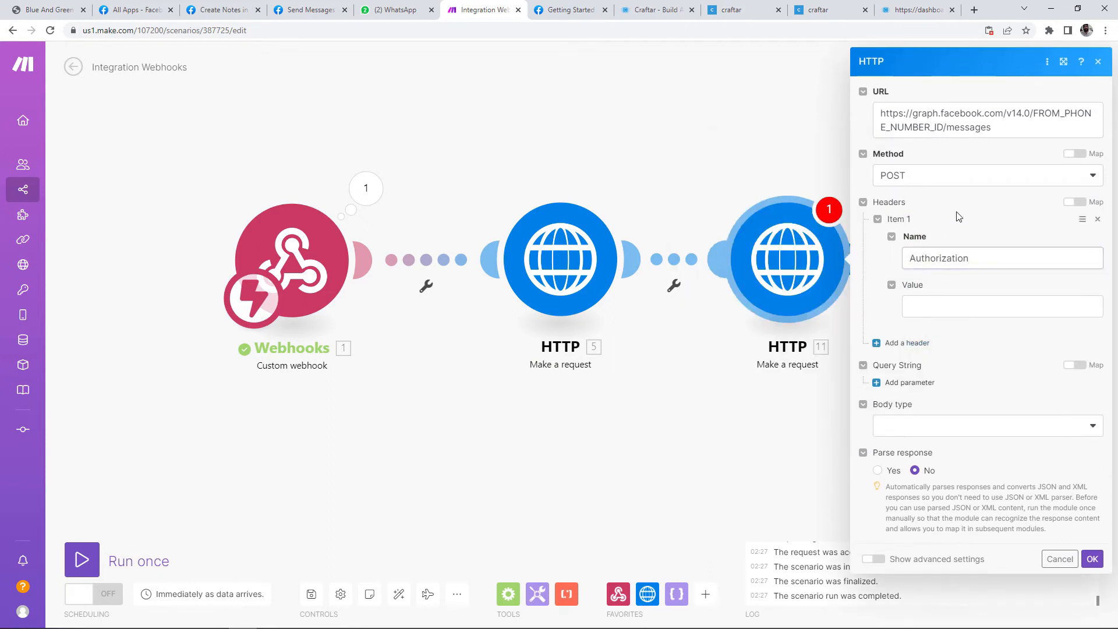
left_click(940, 310)
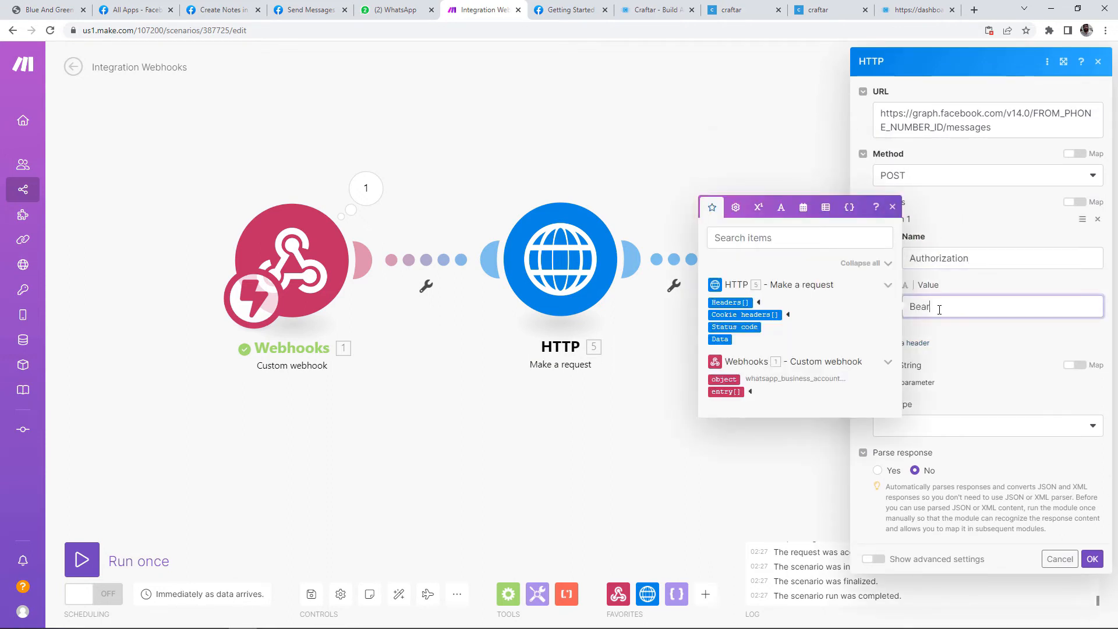
left_click(978, 293)
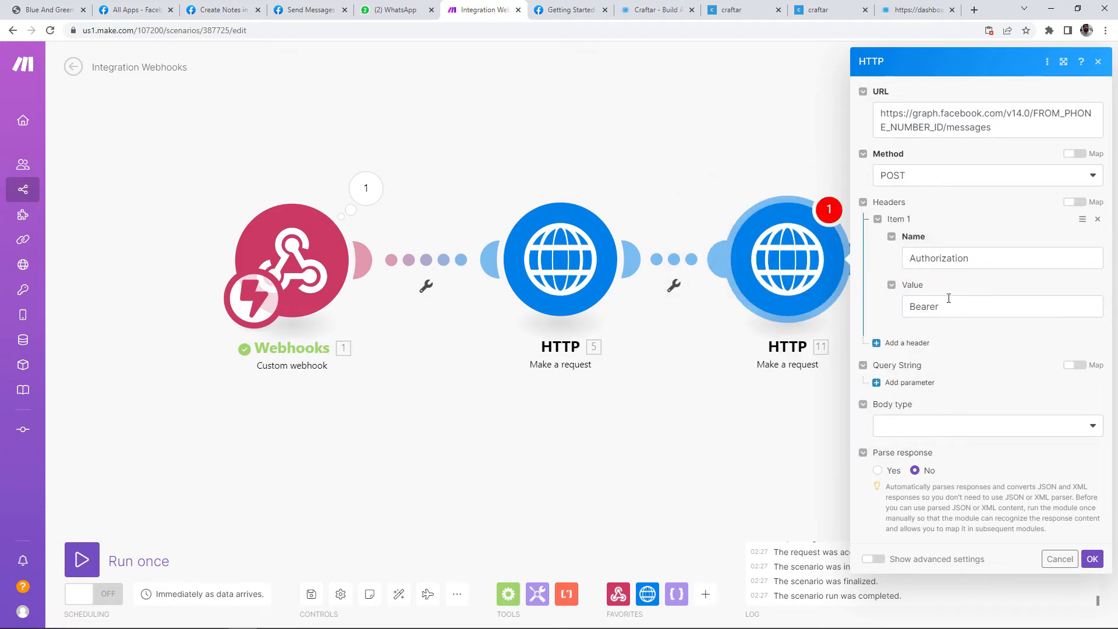
Step: Set the Authorization value to Bearer plus the WhatsApp dashboard's temporary access token
left_click(215, 10)
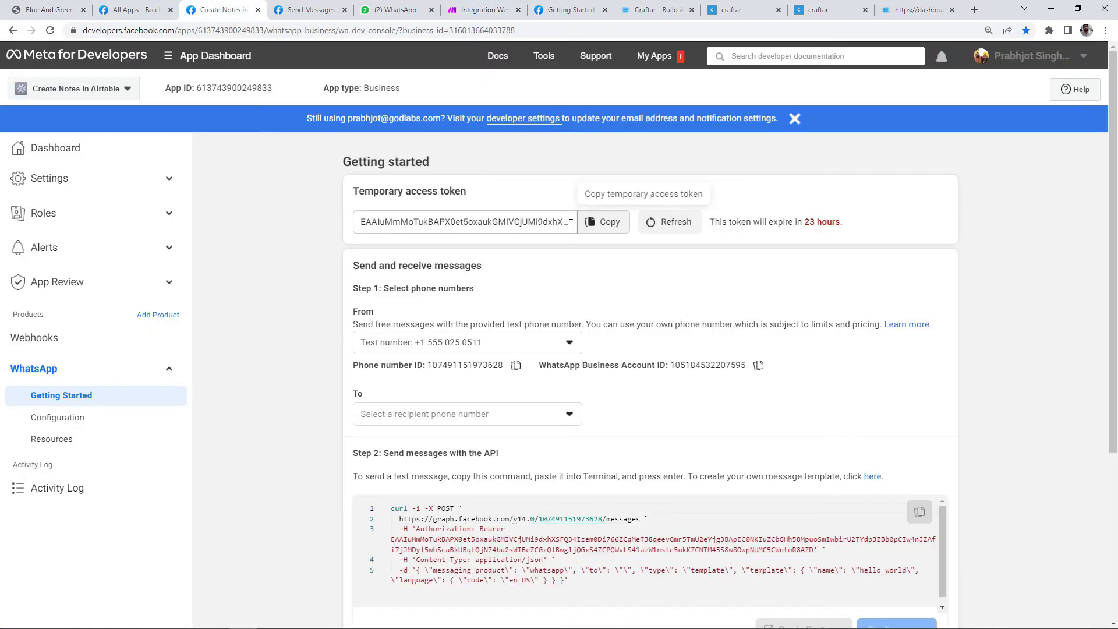
left_click(601, 228)
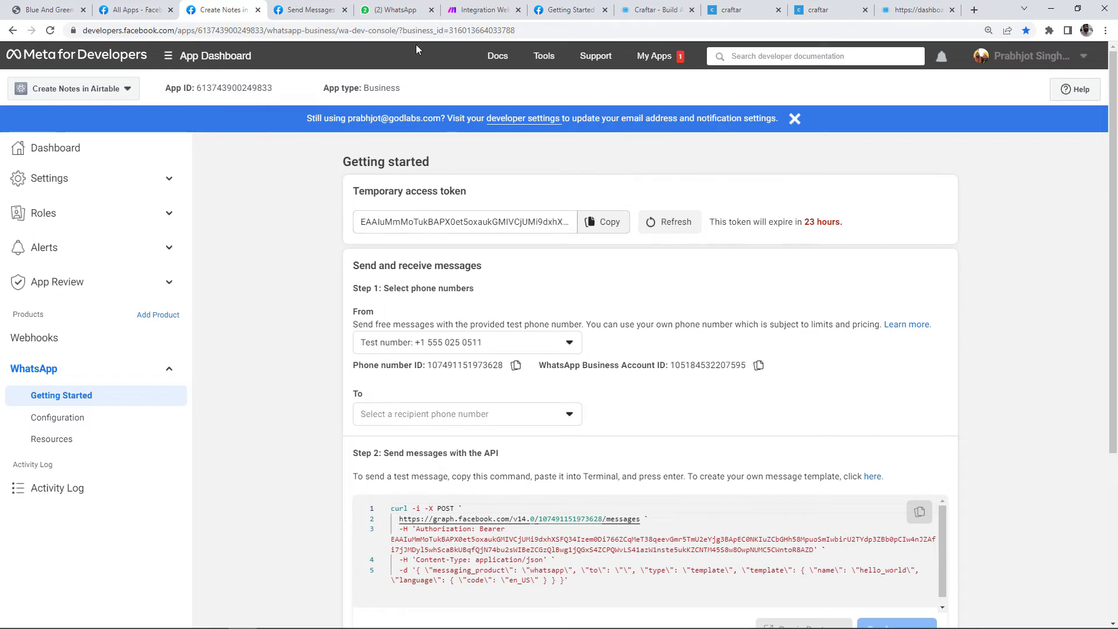
left_click(479, 10)
left_click(974, 301)
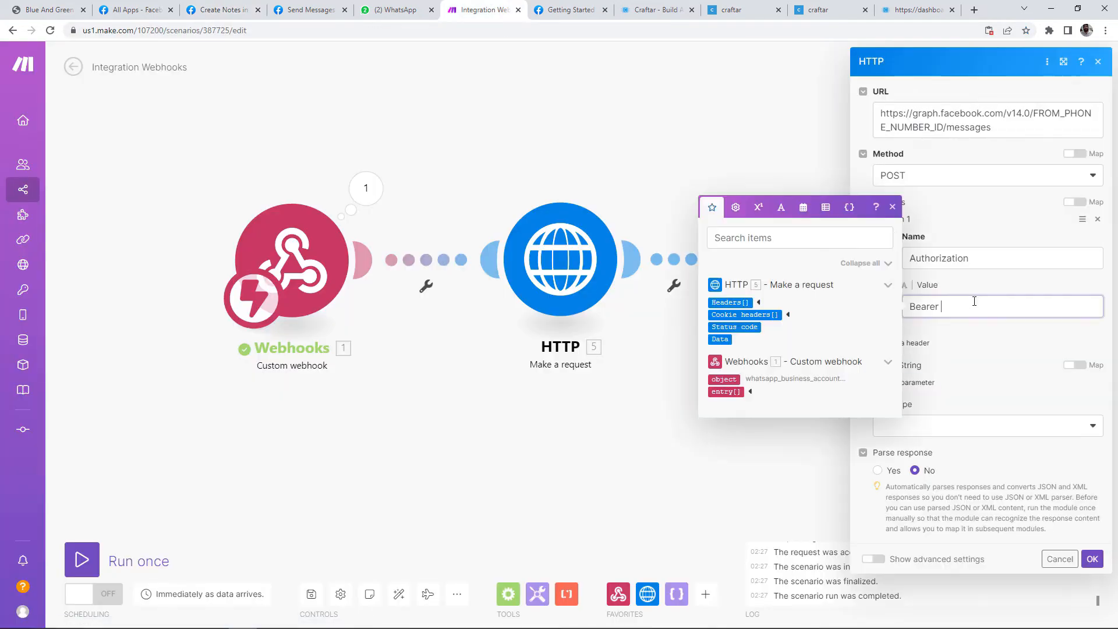
key("ctrl+v")
left_click(1004, 460)
left_click(878, 219)
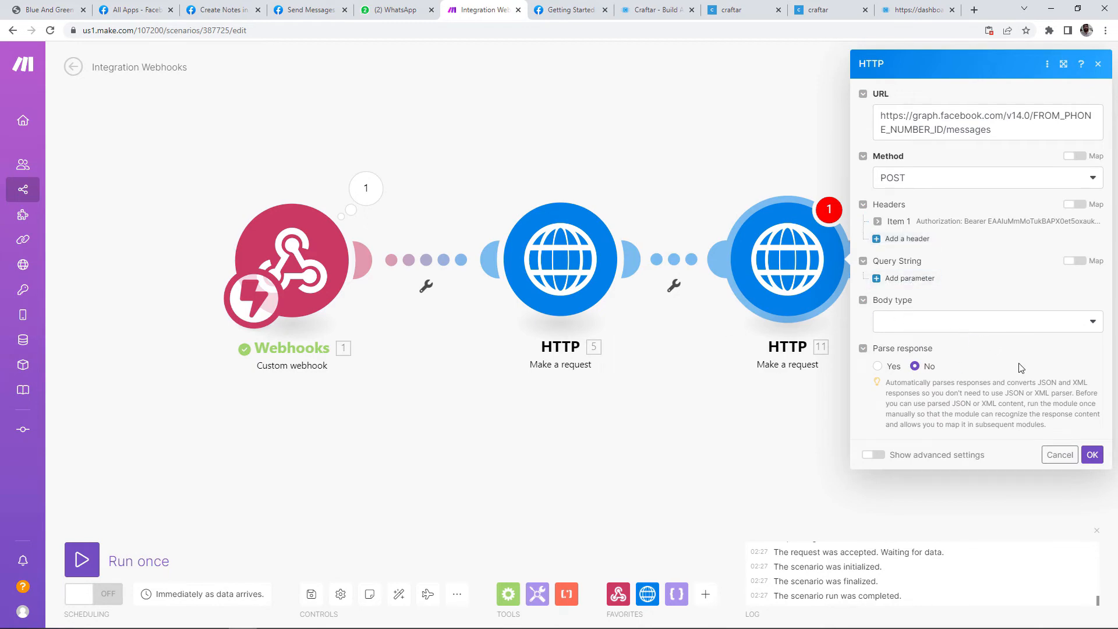
left_click(958, 334)
left_click(956, 330)
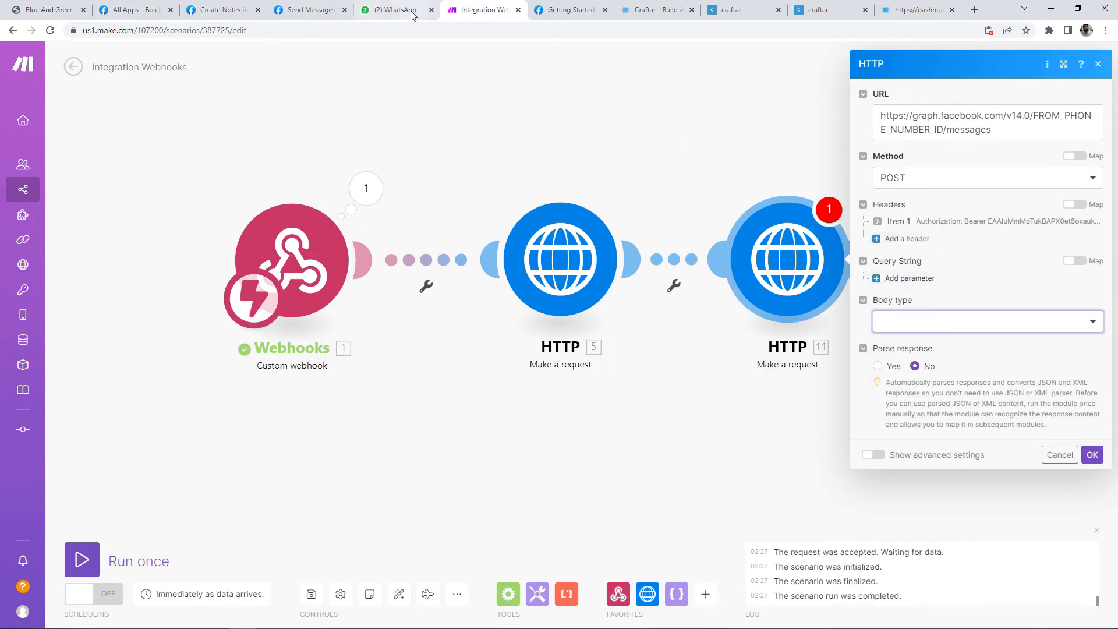
Step: Select the sample JSON message body in the Send Messages docs
left_click(274, 12)
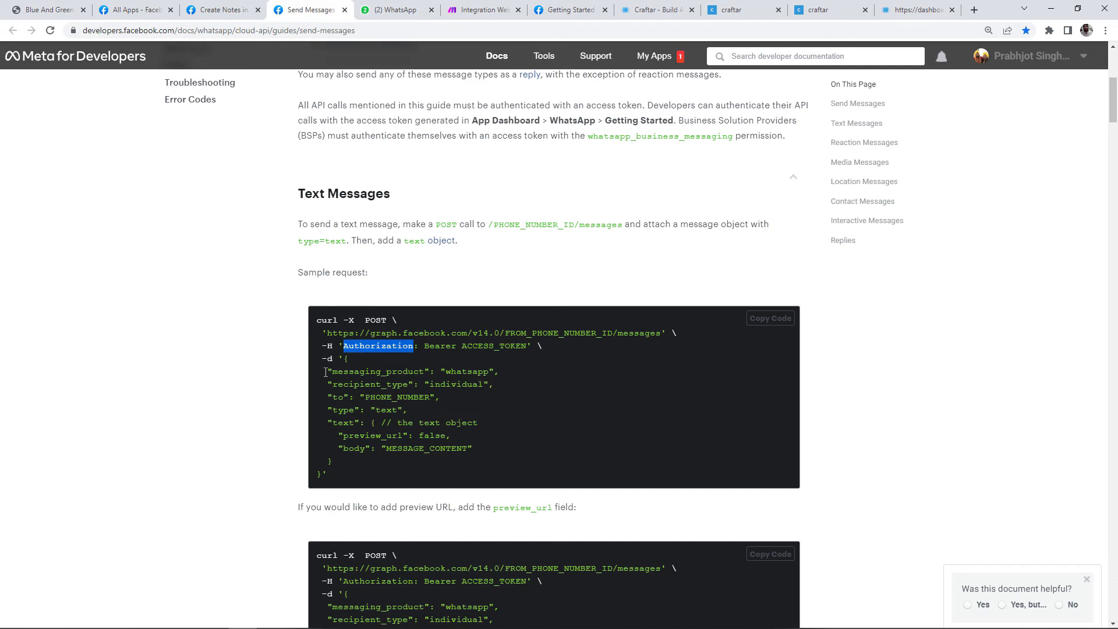
left_click_drag(345, 358, 343, 464)
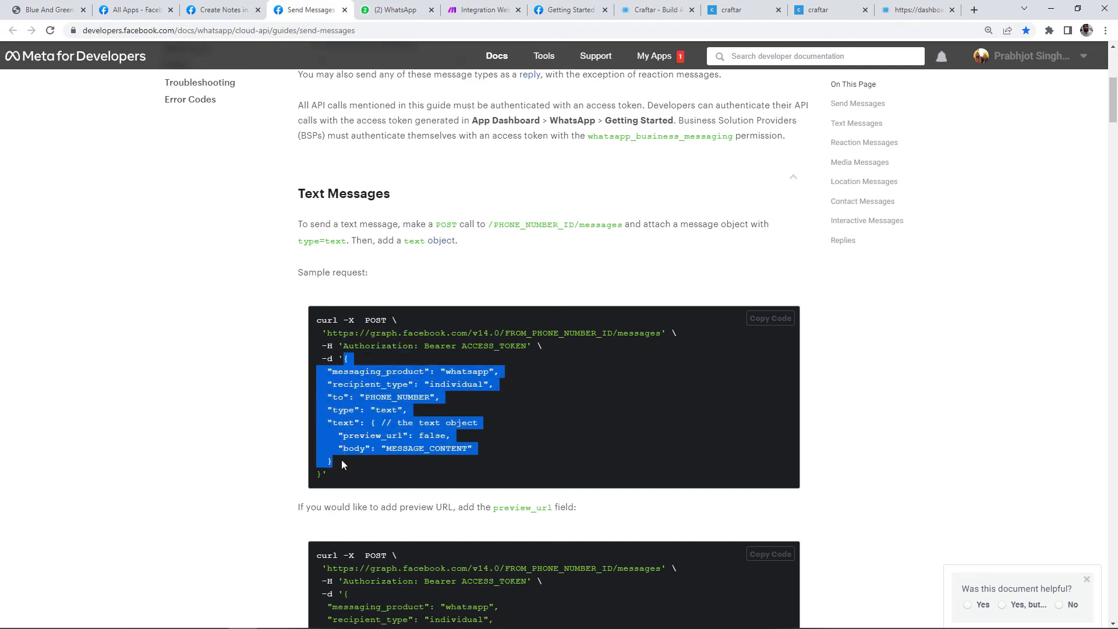
left_click(466, 7)
left_click(674, 465)
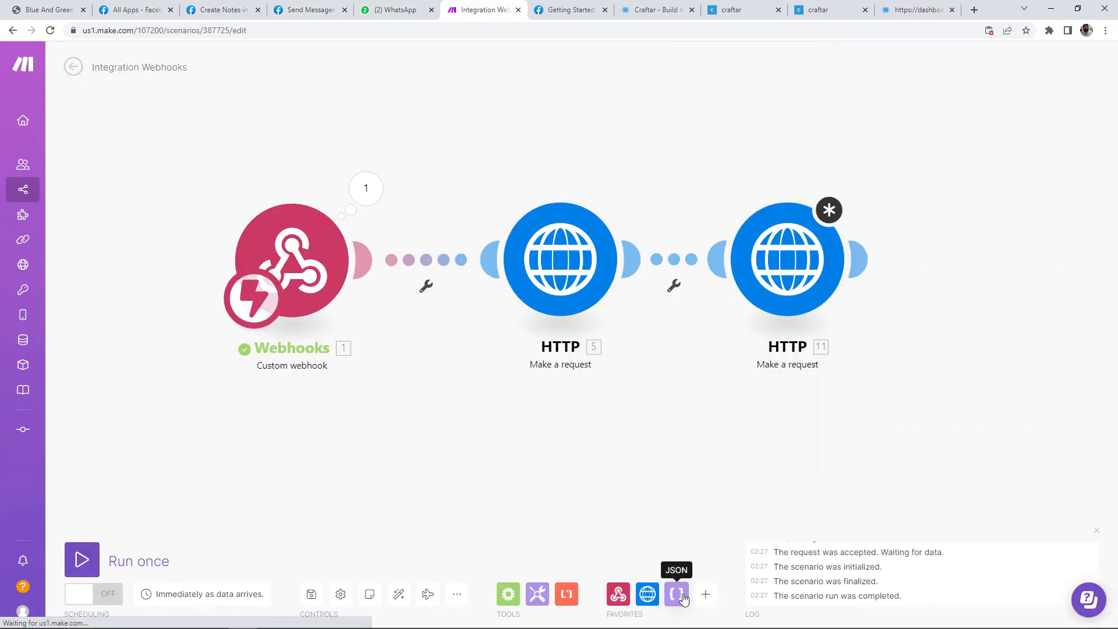
Step: Insert a Create JSON module between the two HTTP modules
left_click(677, 595)
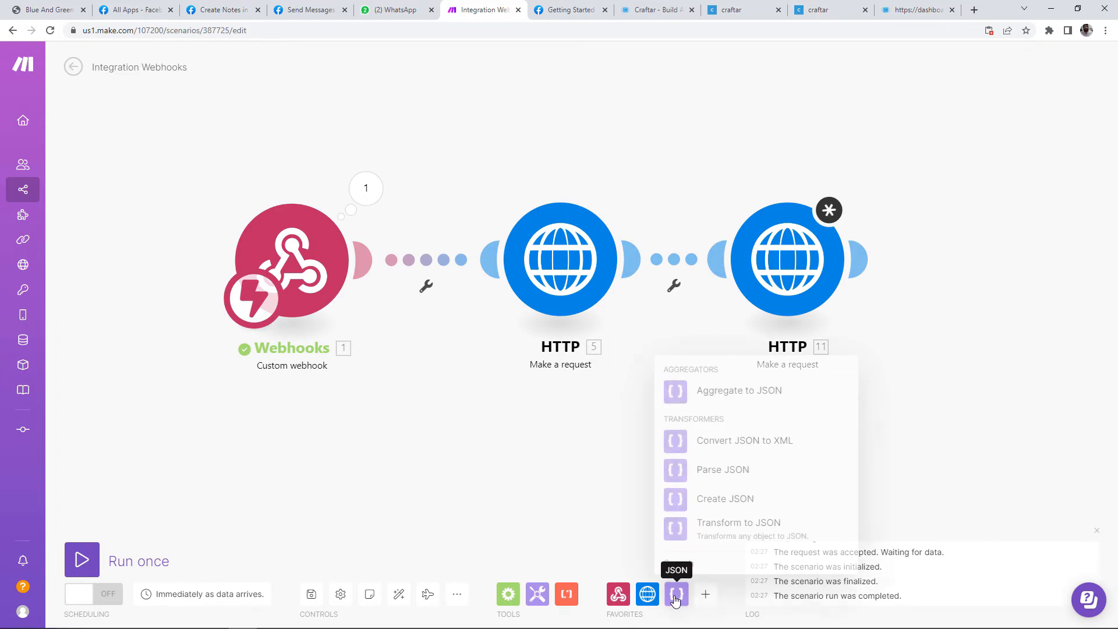
left_click(728, 498)
left_click_drag(776, 248, 916, 241)
left_click_drag(722, 507, 548, 259)
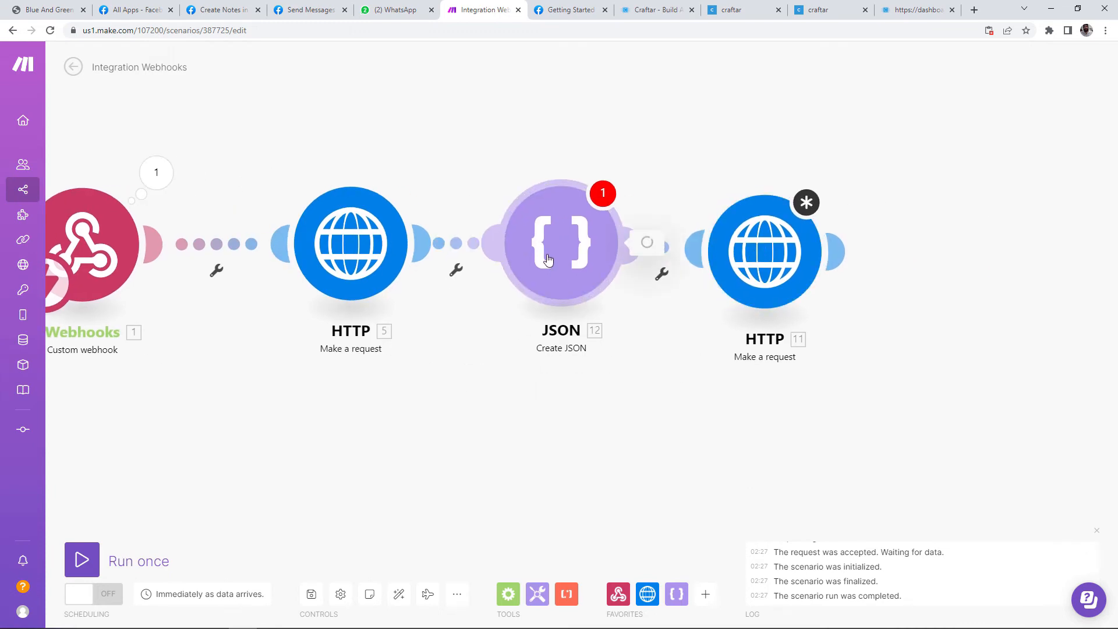
left_click(547, 259)
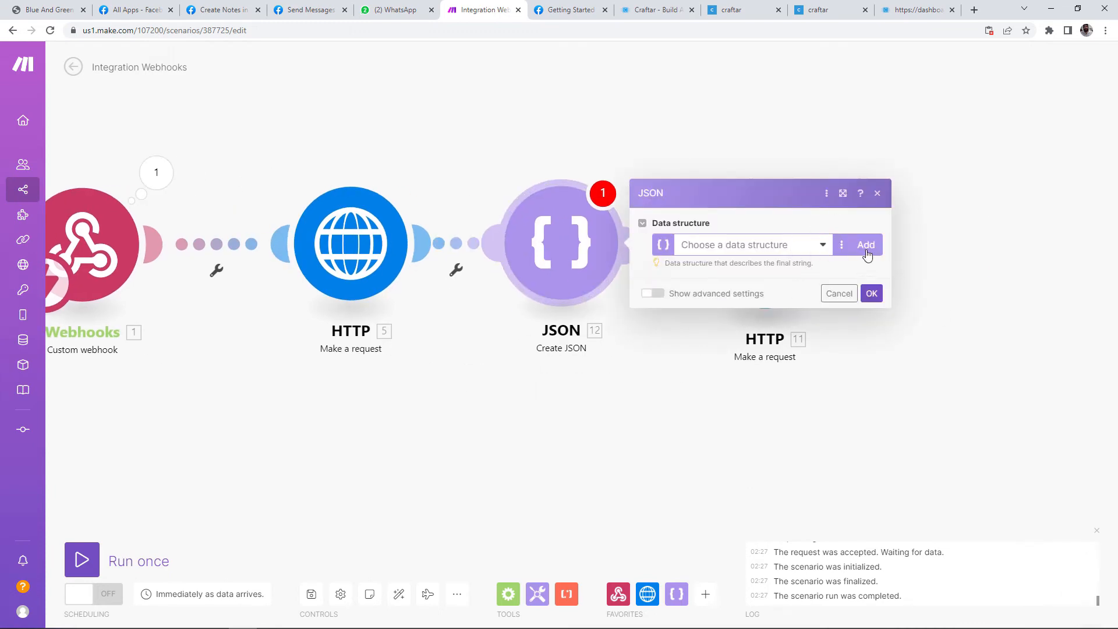
Step: Start a new data structure named 'Whatsapp Message' generated from sample data
left_click(866, 245)
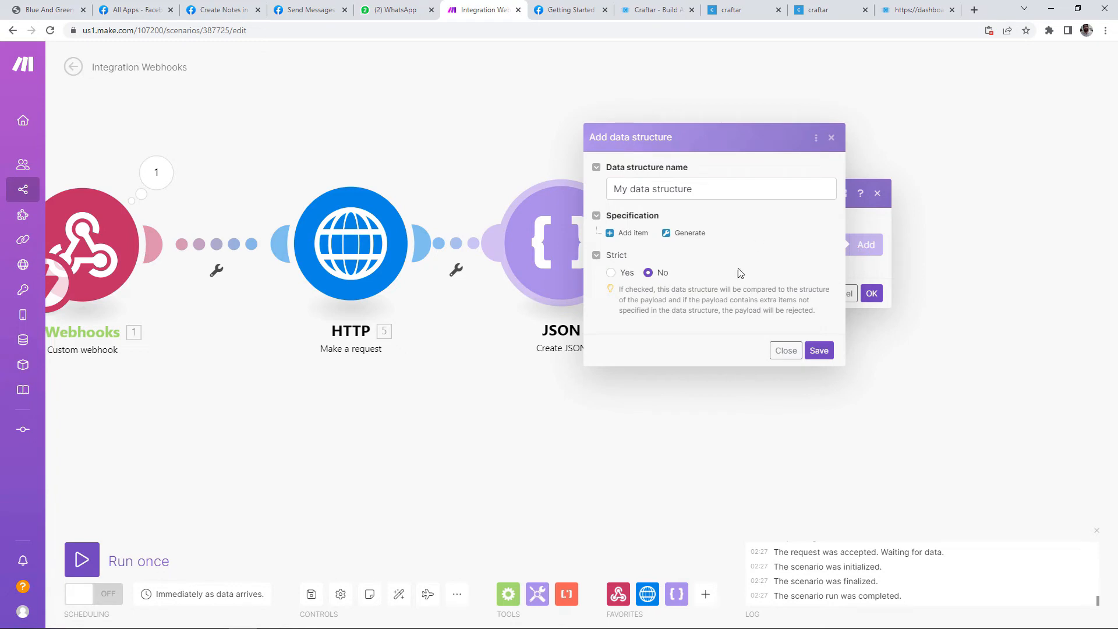
triple_click(732, 190)
type("Wh")
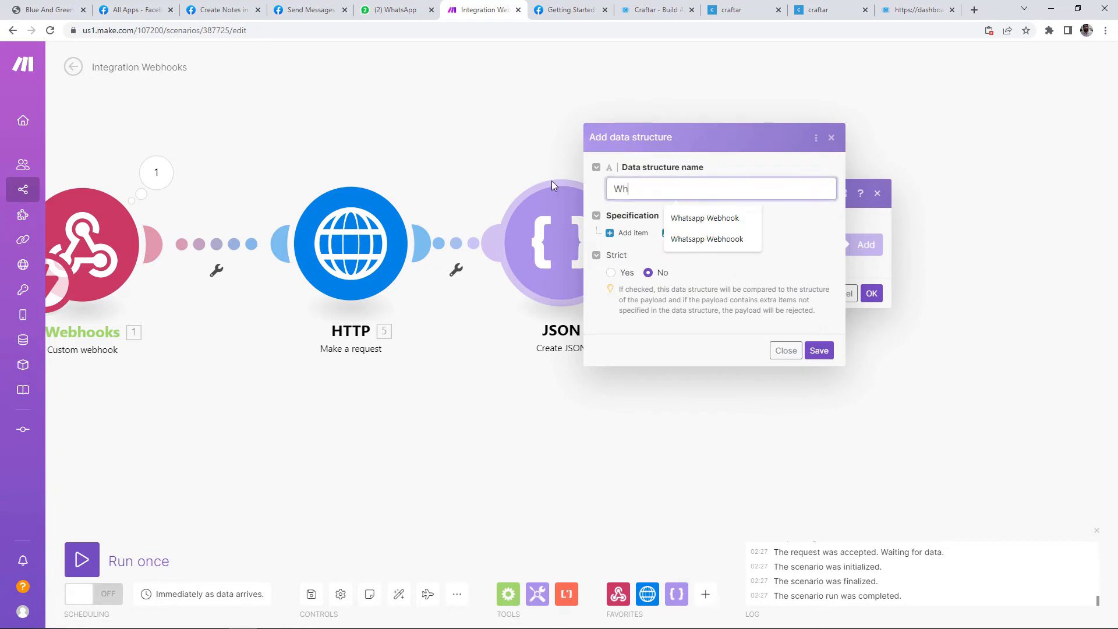
type("atsapp Message")
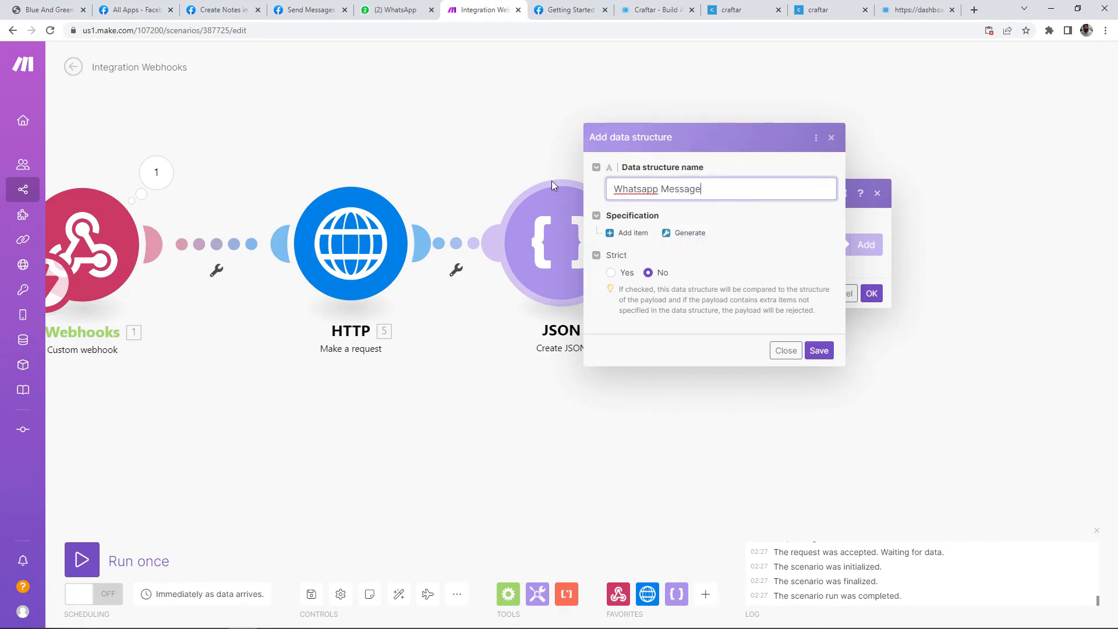
left_click(679, 233)
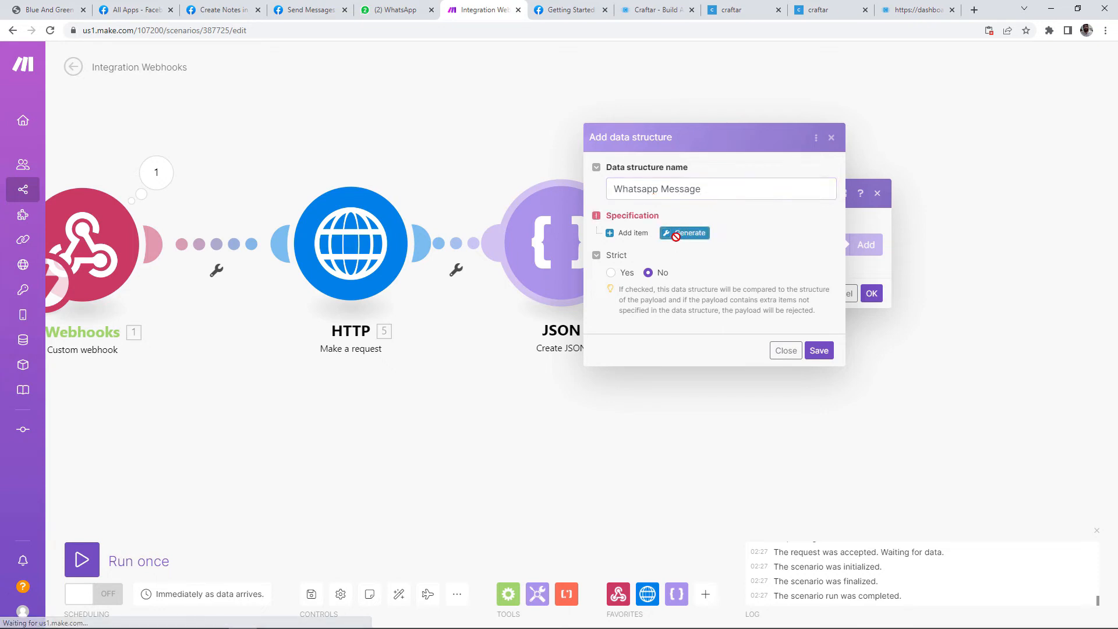
Step: Generate the structure from the pasted sample WhatsApp message JSON, with its comment removed
left_click(755, 233)
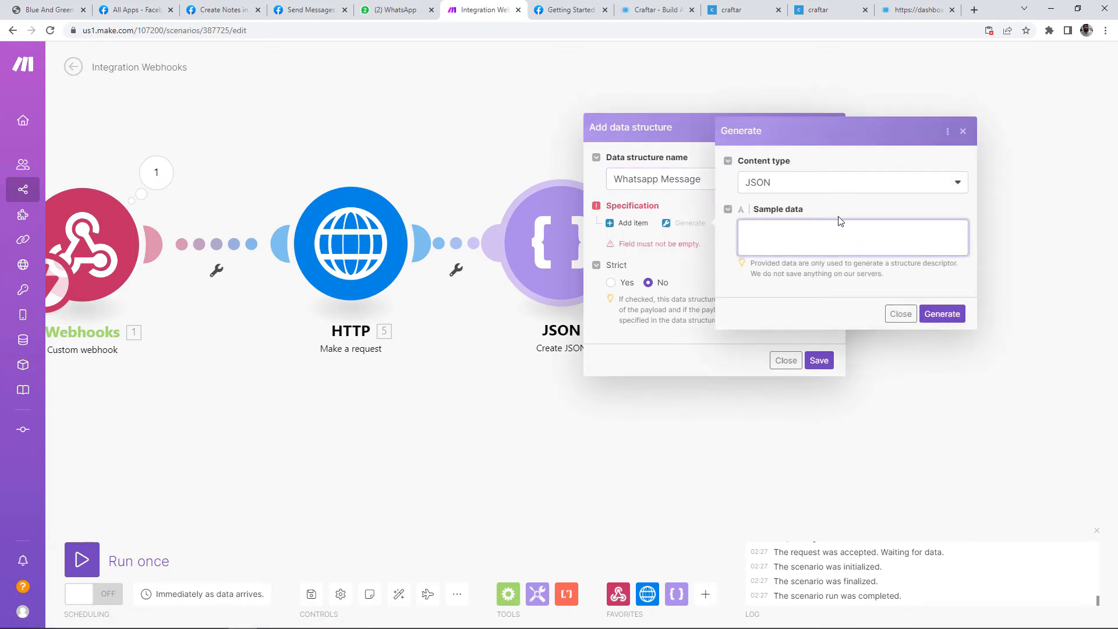
key("ctrl+v")
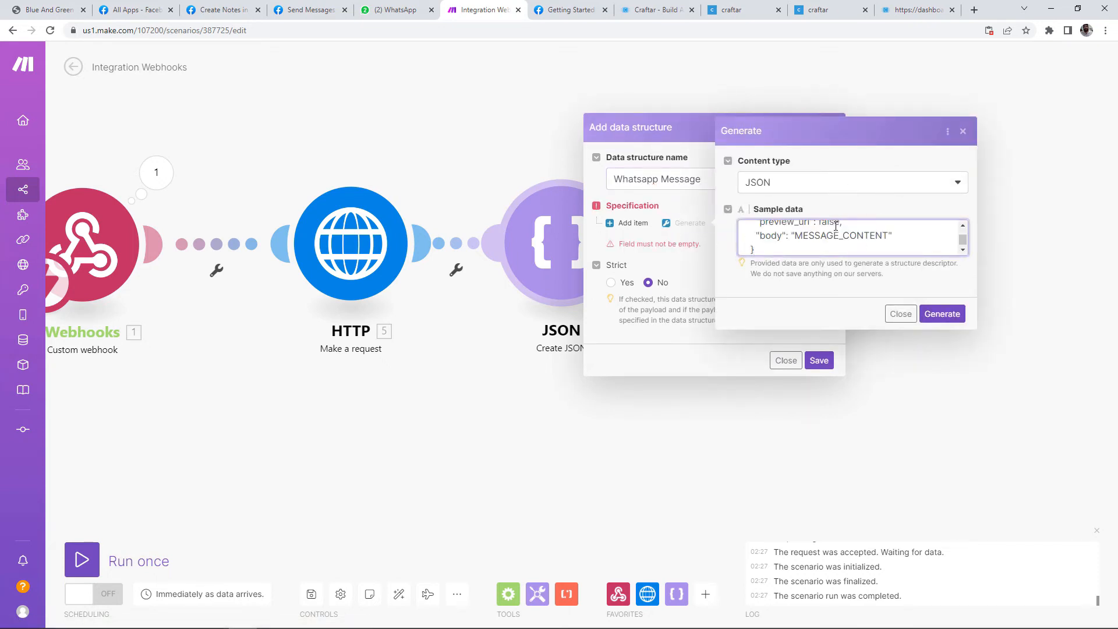
key("Up")
key("Up")
key("Up")
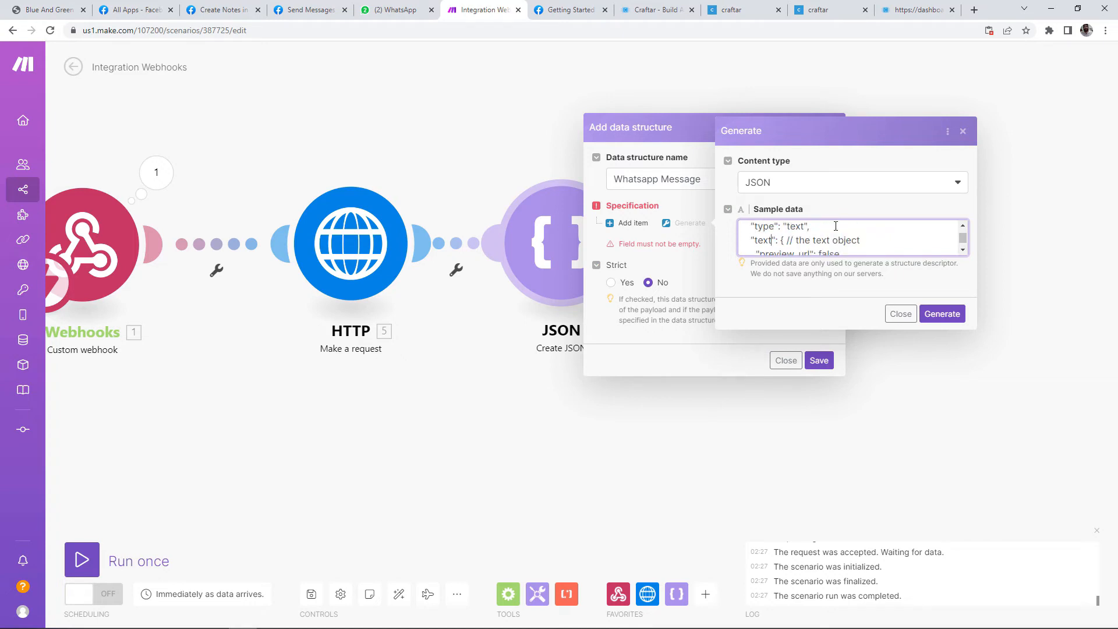
key("shift+Right")
key("shift+Right")
key("shift+Right")
key("shift+Right")
key("shift+Right")
key("shift+Right")
key("shift+Right")
key("shift+Right")
key("shift+Right")
key("shift+Right")
key("shift+Right")
key("shift+Right")
key("shift+Right")
key("shift+Right")
key("Delete")
left_click(942, 314)
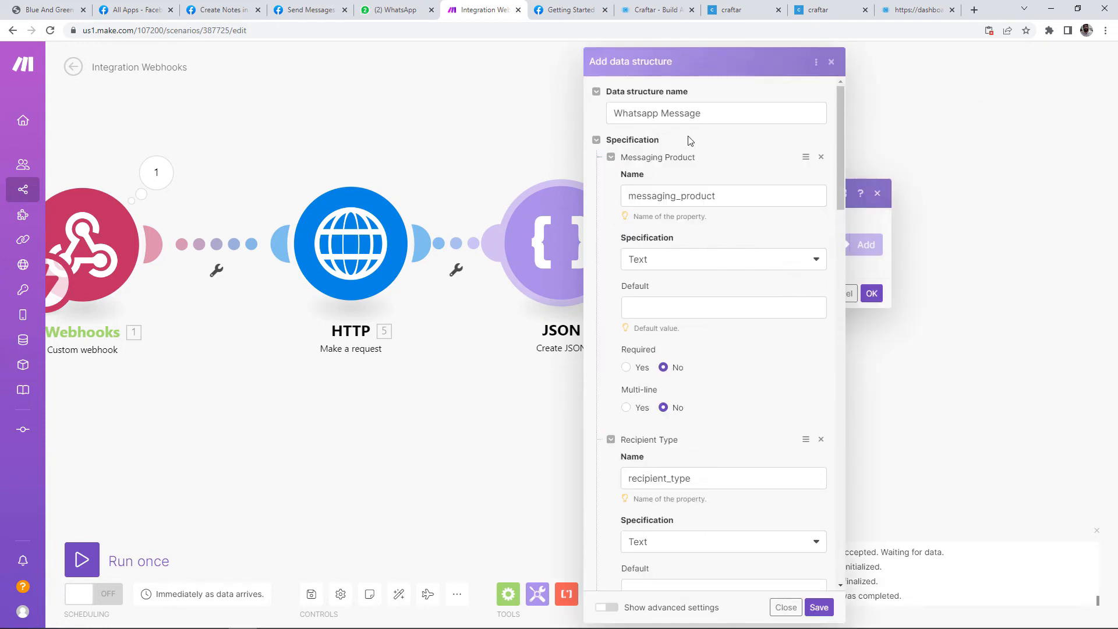
Step: Give Messaging Product the default value 'whatsapp' and make it required
left_click(682, 195)
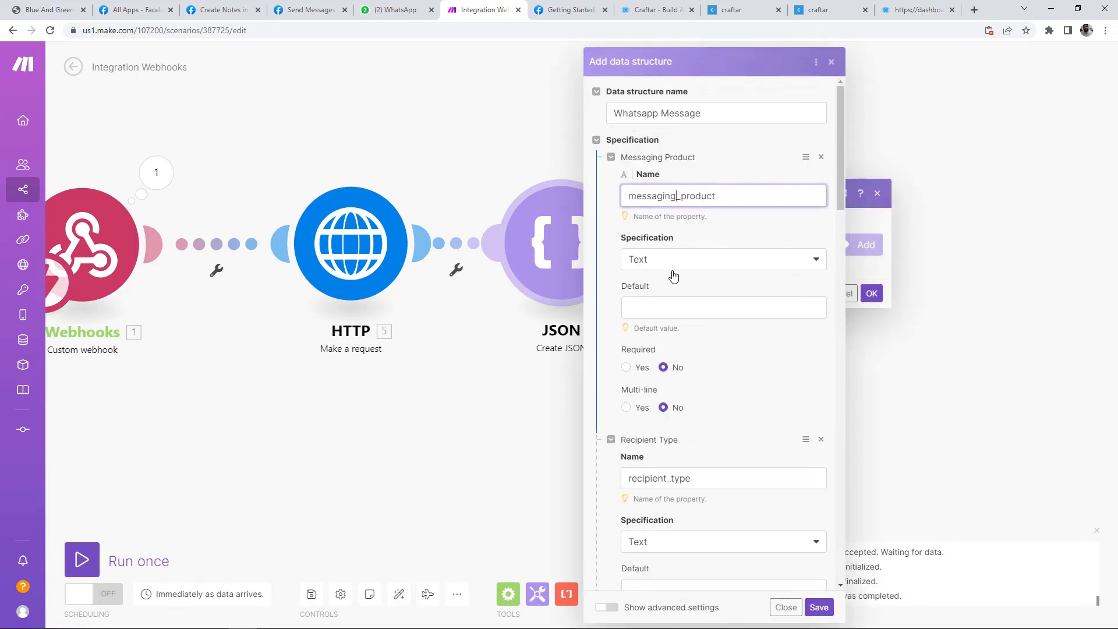
left_click(610, 157)
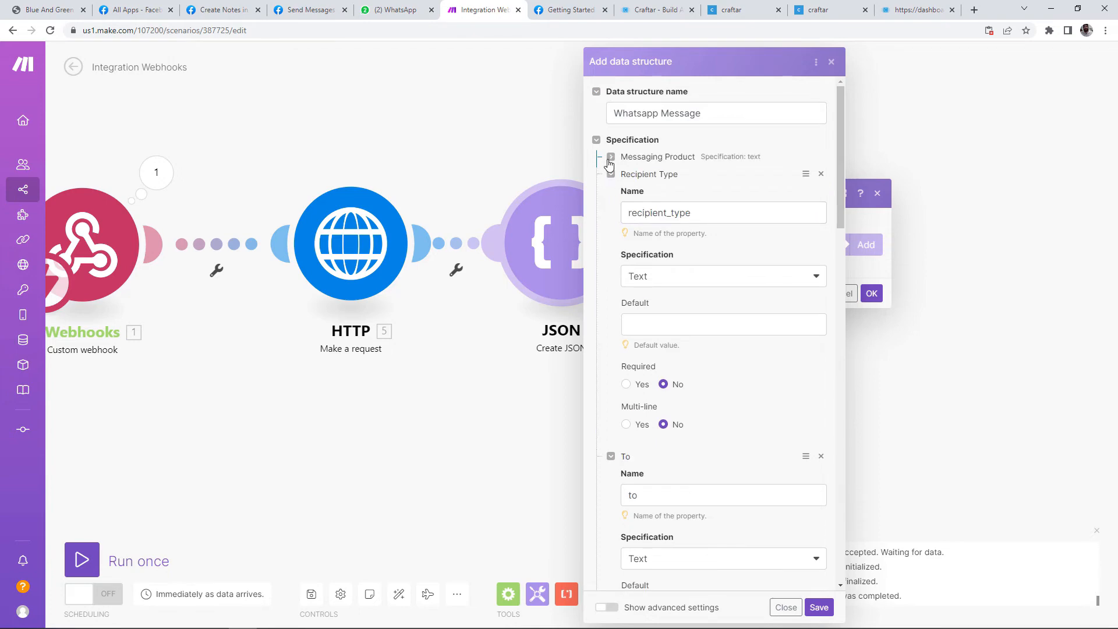
left_click(308, 10)
left_click(368, 382)
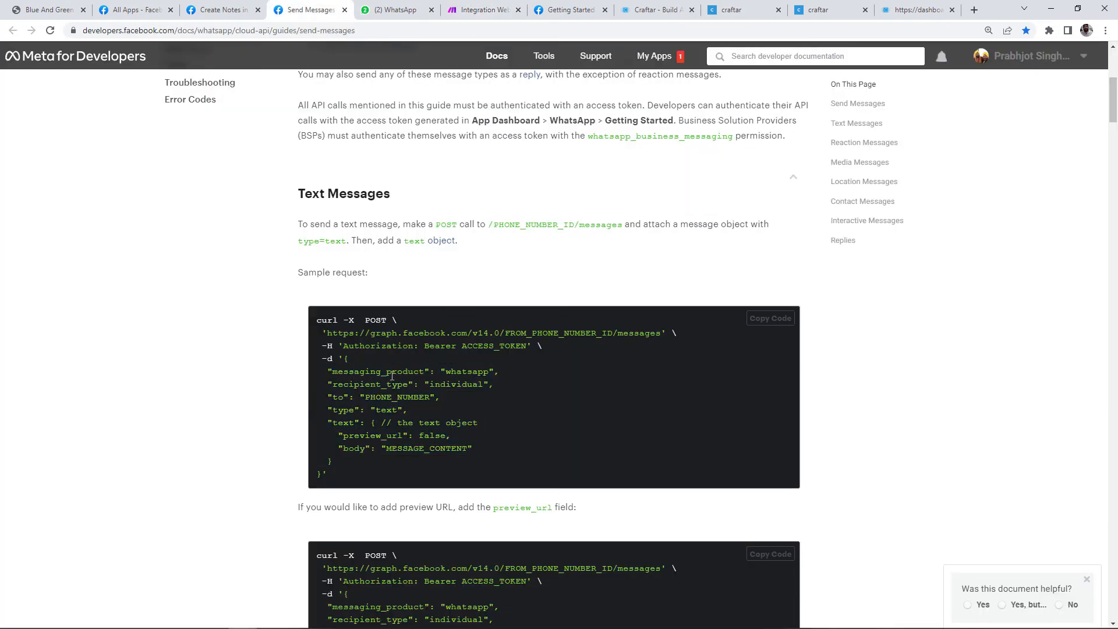
left_click(478, 10)
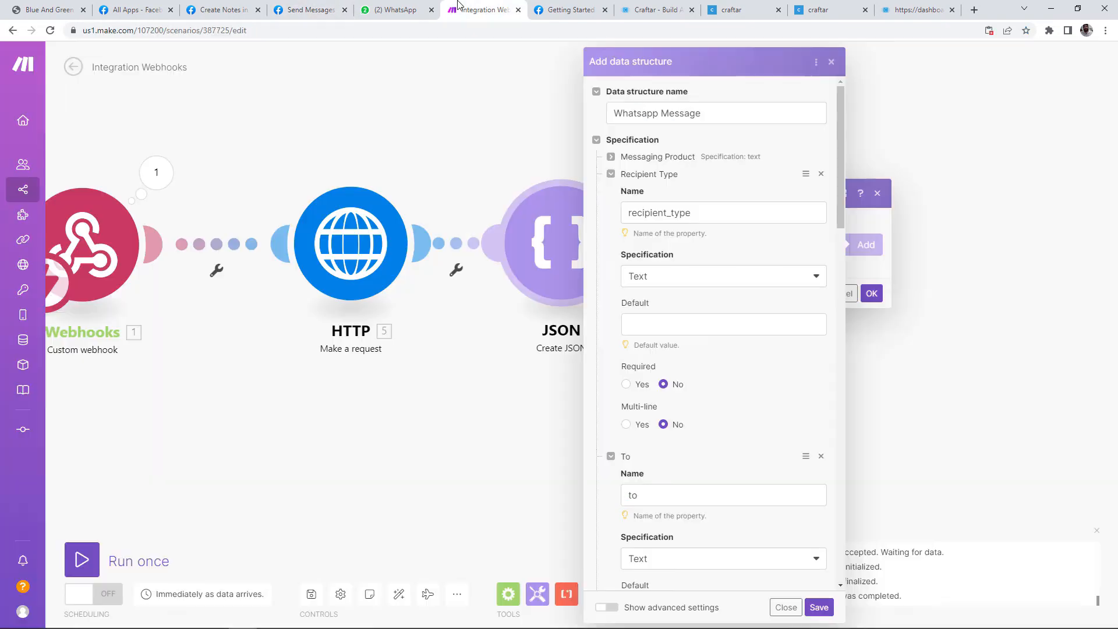
left_click(610, 158)
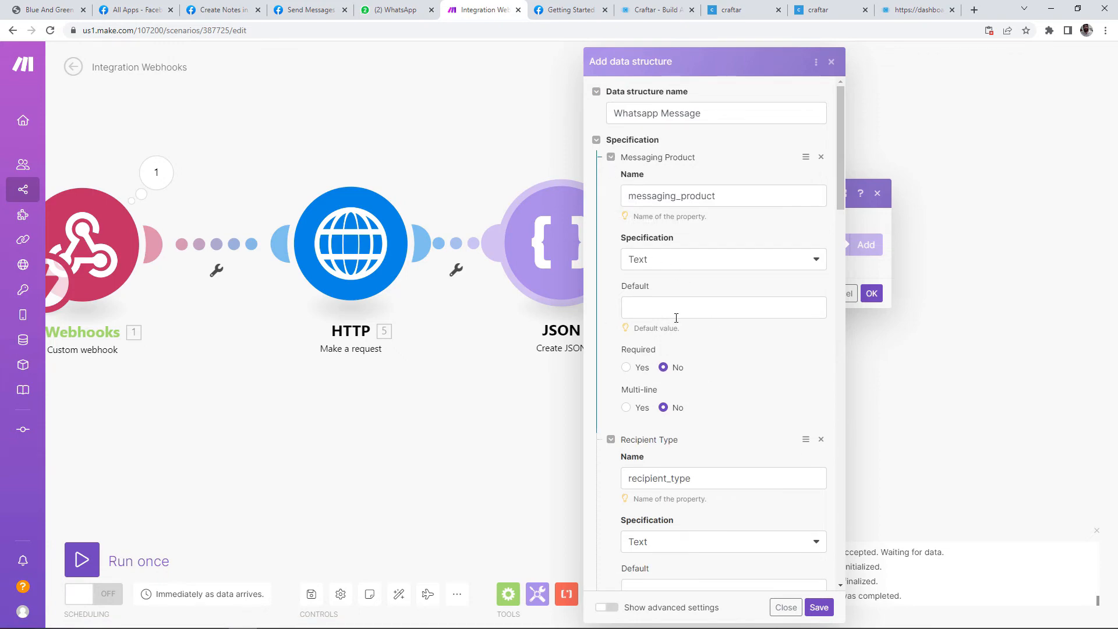
left_click(311, 10)
double_click(463, 373)
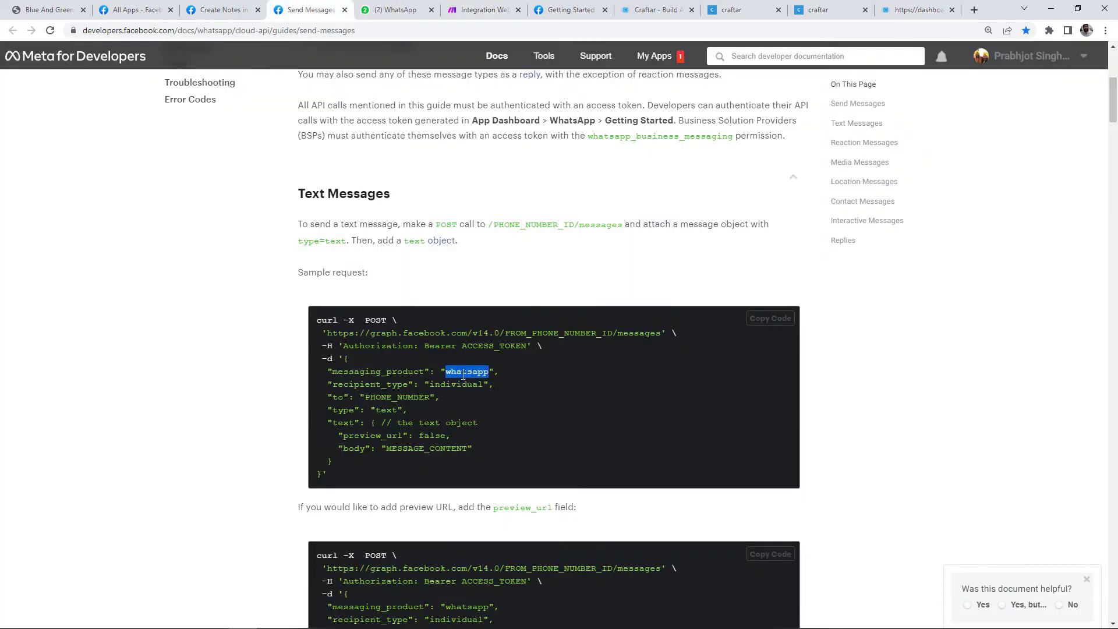
key("ctrl+c")
left_click(477, 10)
left_click(684, 304)
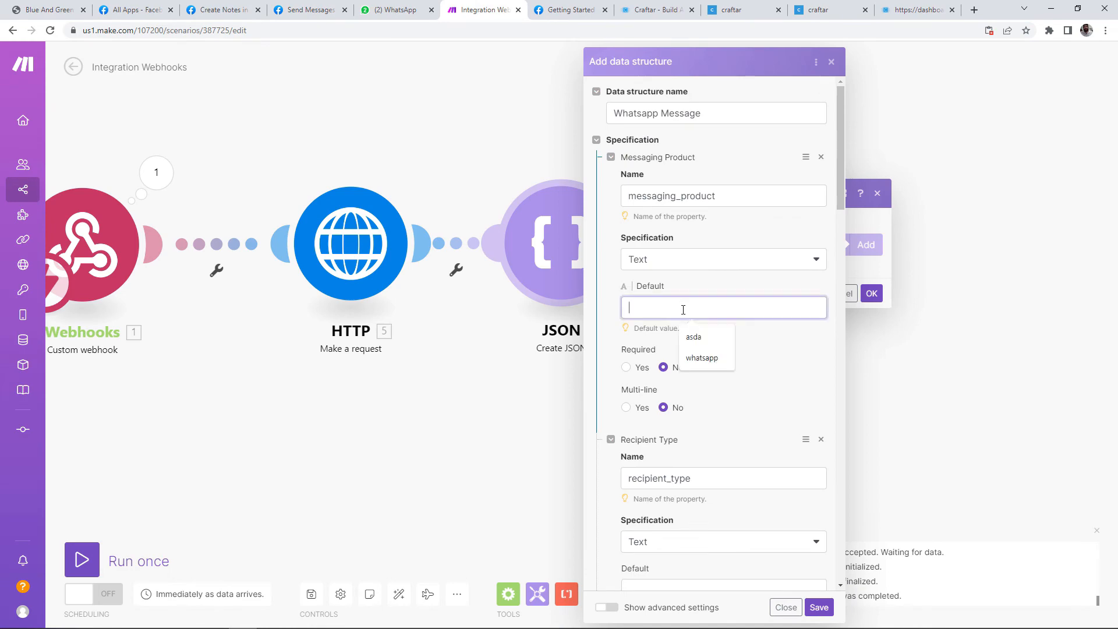
key("ctrl+v")
left_click(629, 368)
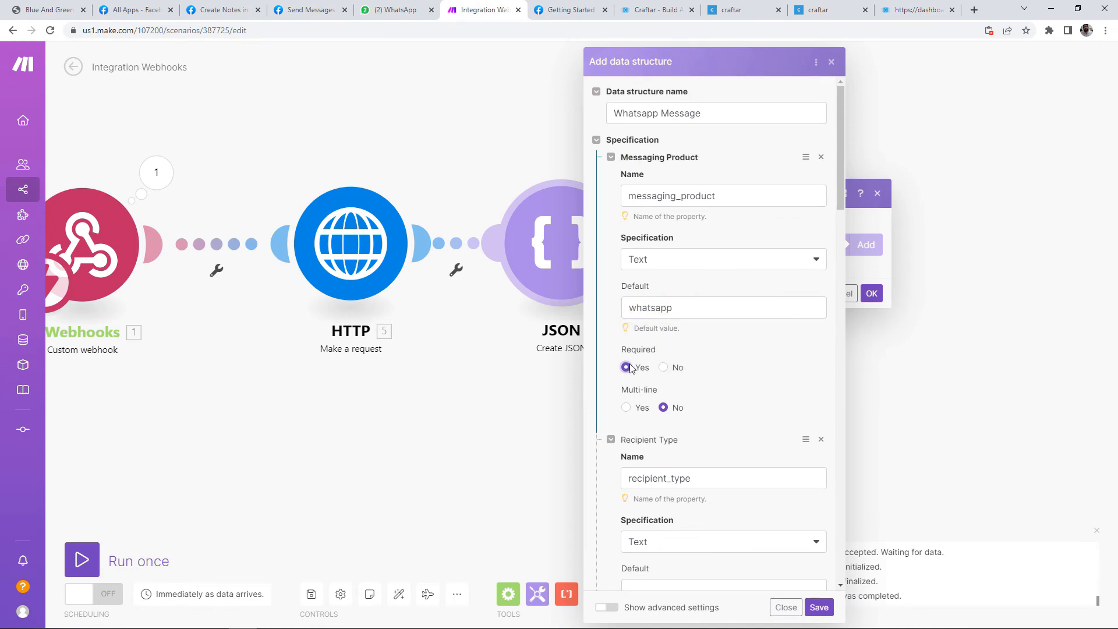
Step: Set the Recipient Type default value to 'individual'
left_click(309, 10)
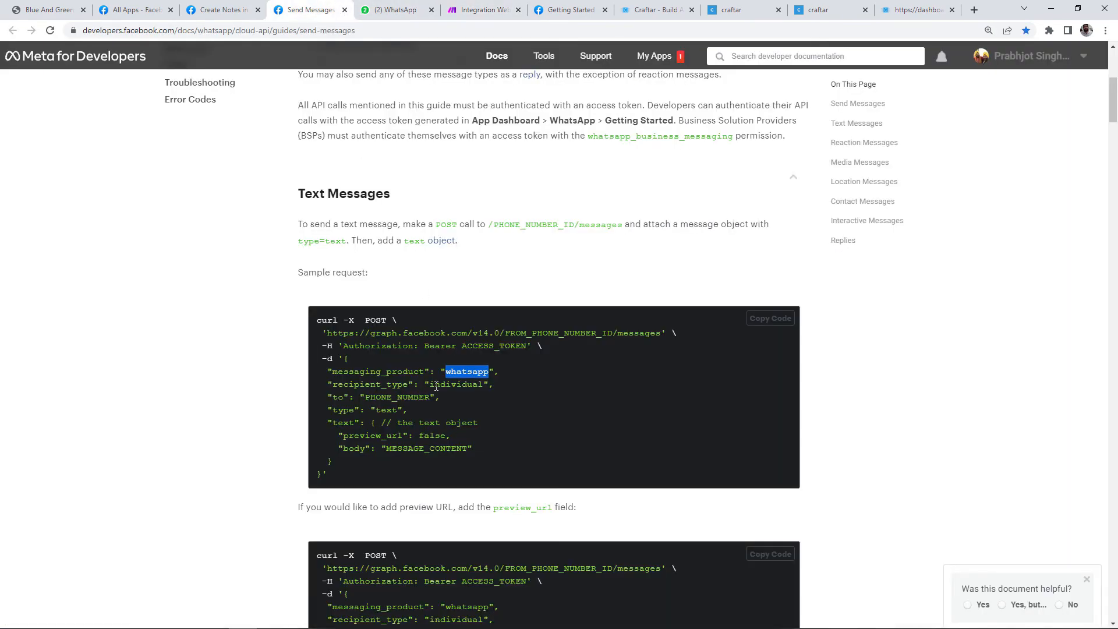
double_click(458, 384)
key("ctrl+c")
left_click(478, 10)
scroll(683, 507, "down", 2)
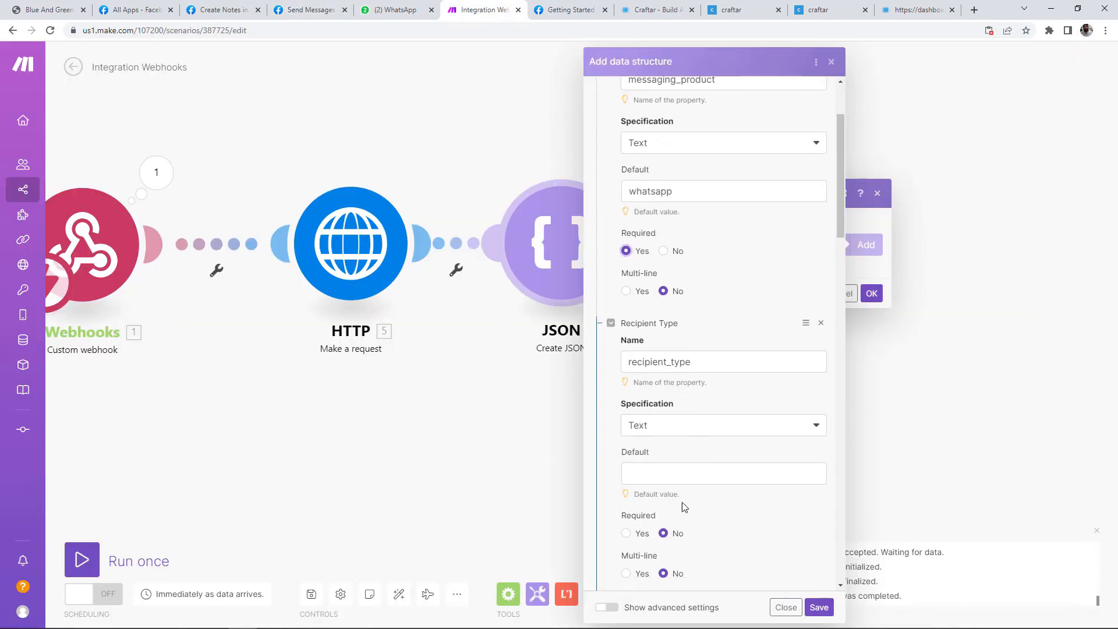
left_click(654, 474)
key("ctrl+v")
left_click(629, 542)
left_click(611, 323)
scroll(611, 245, "up", 2)
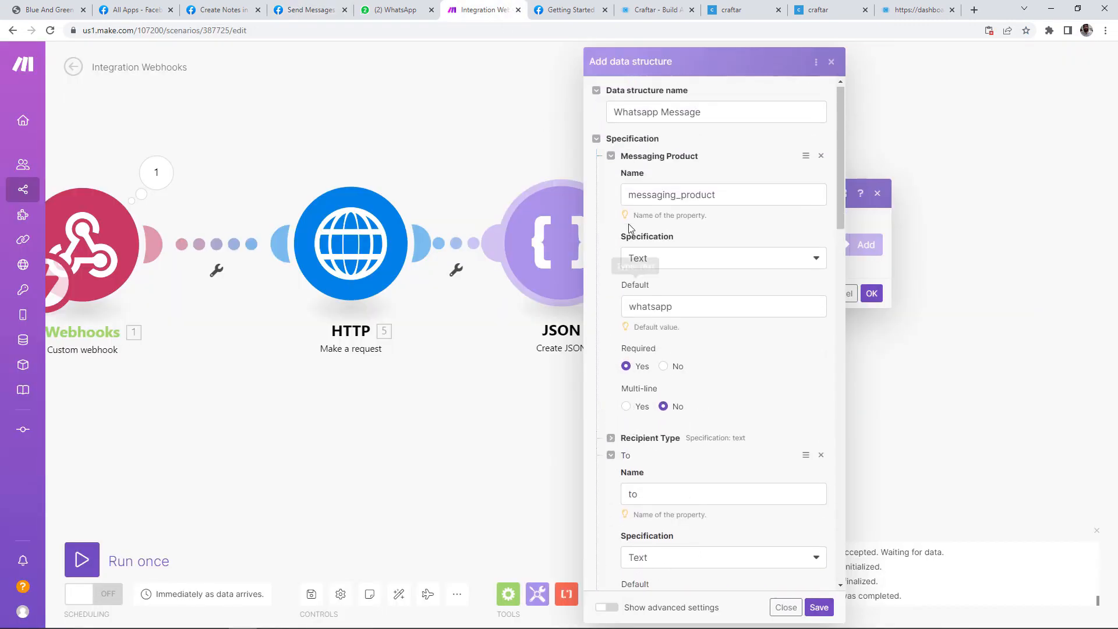
left_click(611, 157)
Step: Set the To property's default to the recipient phone number and make it required
left_click(312, 10)
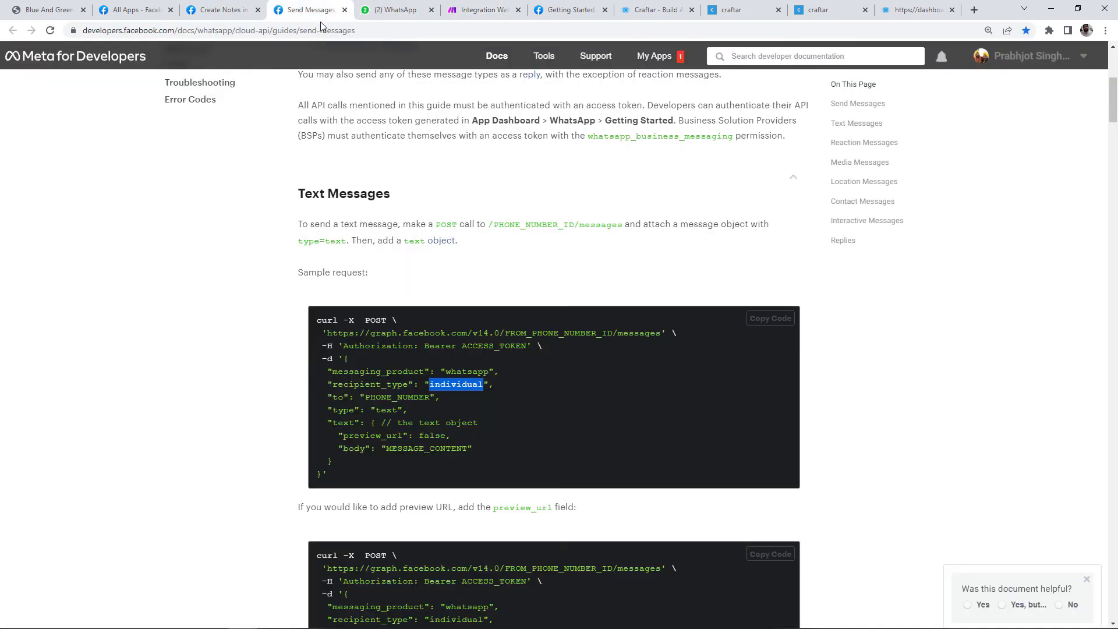
double_click(382, 398)
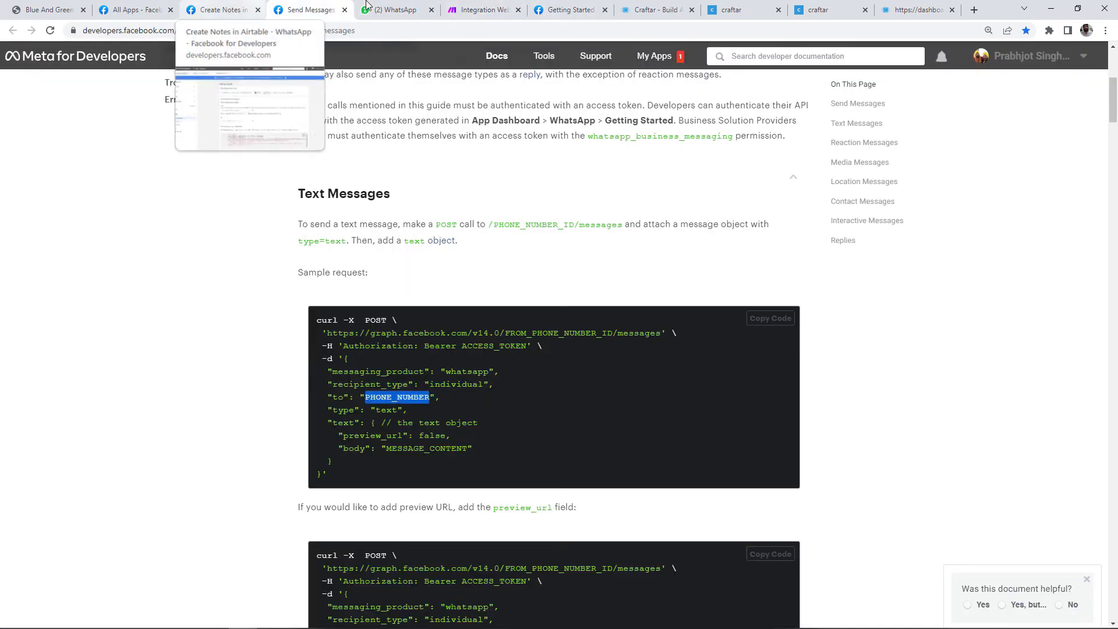
left_click(474, 10)
left_click(663, 284)
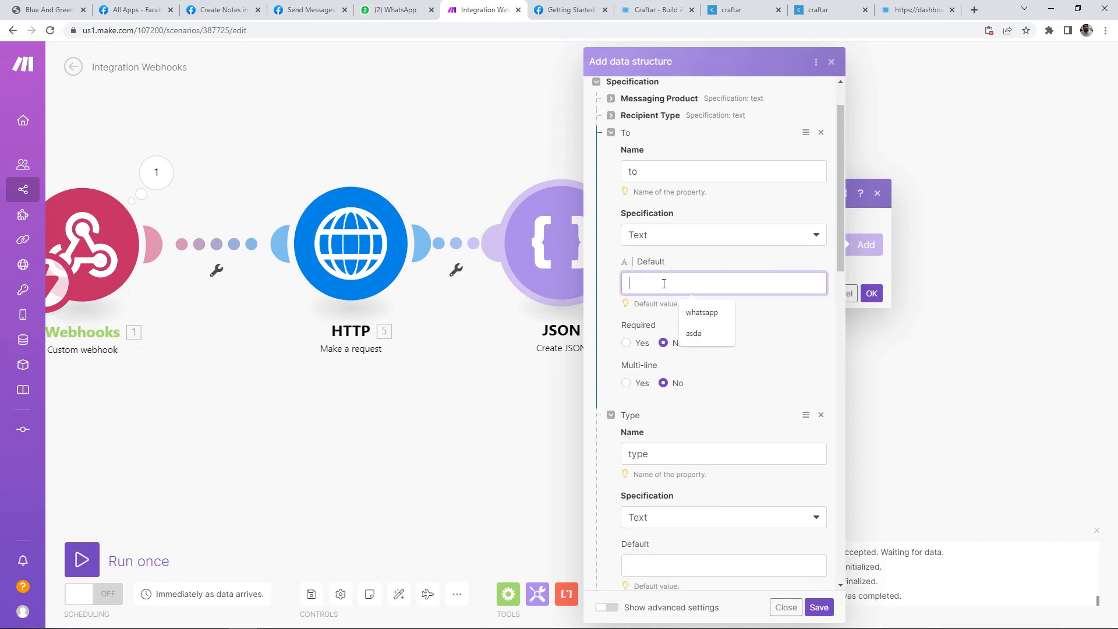
left_click(626, 357)
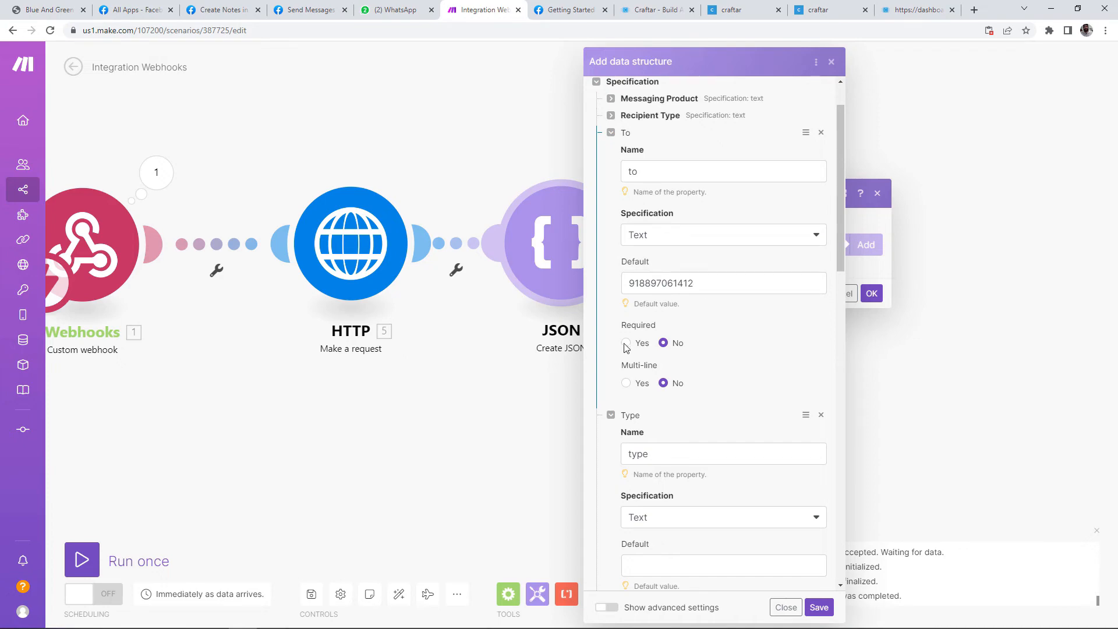
left_click(611, 132)
Step: Set the Type property's default value to 'text'
left_click(308, 9)
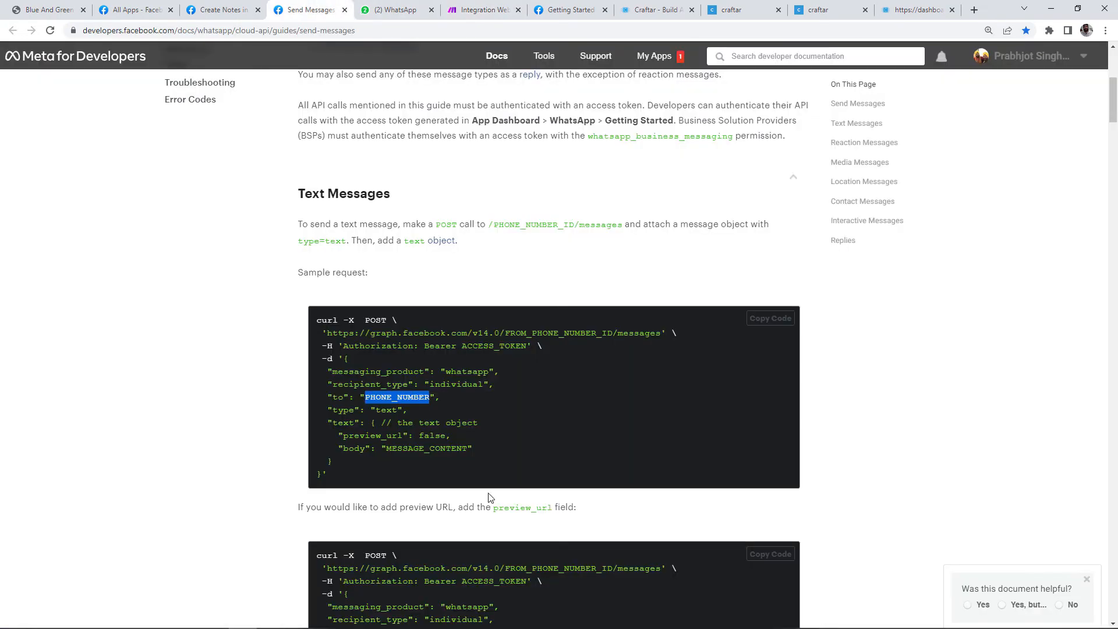
double_click(387, 411)
left_click(482, 10)
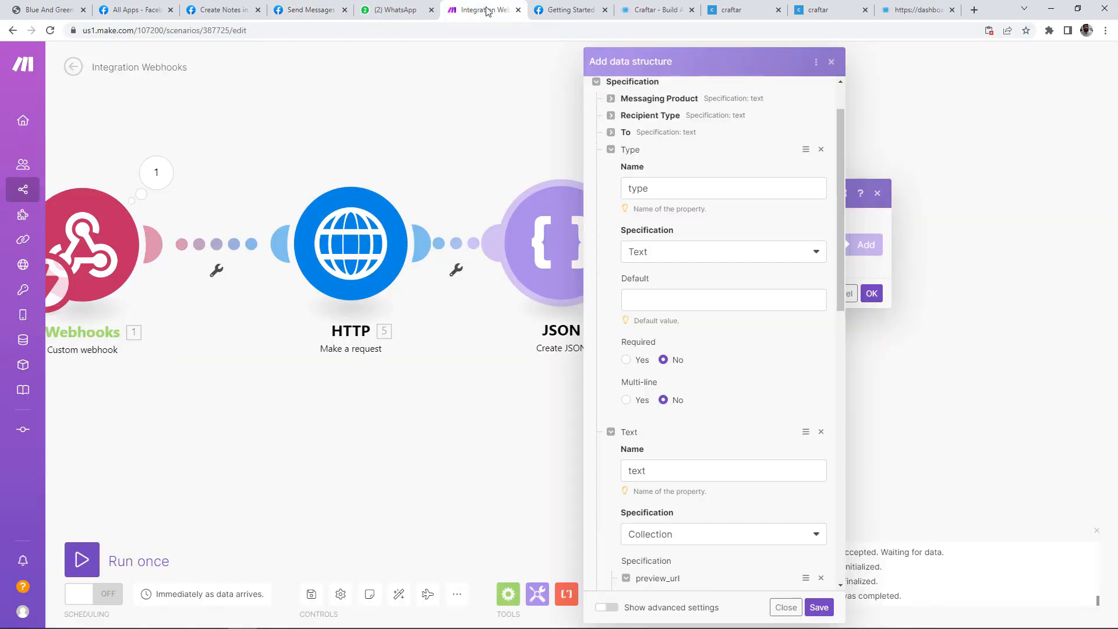
left_click(664, 300)
key("ctrl+v")
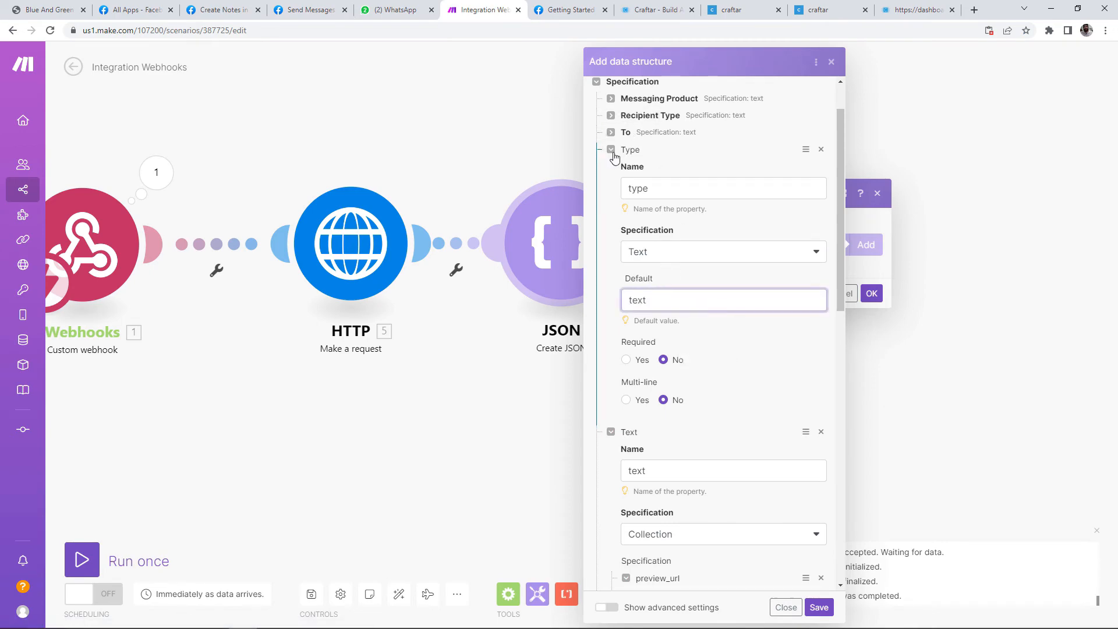
left_click(611, 149)
Step: Leave the body default empty and set preview_url's default to No
left_click(309, 10)
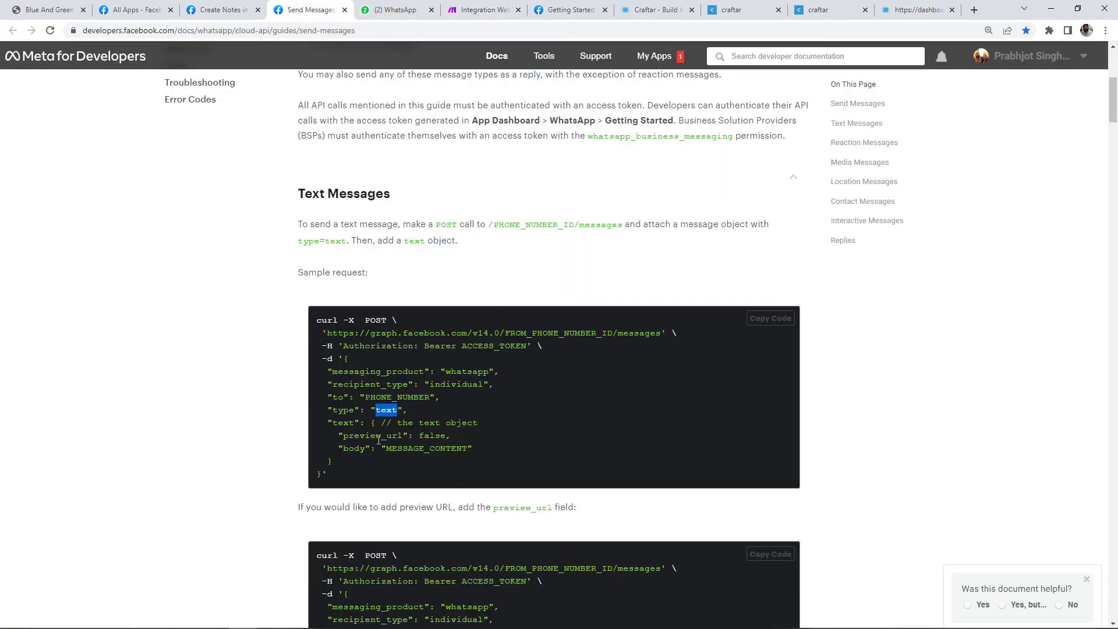
left_click_drag(387, 449, 470, 449)
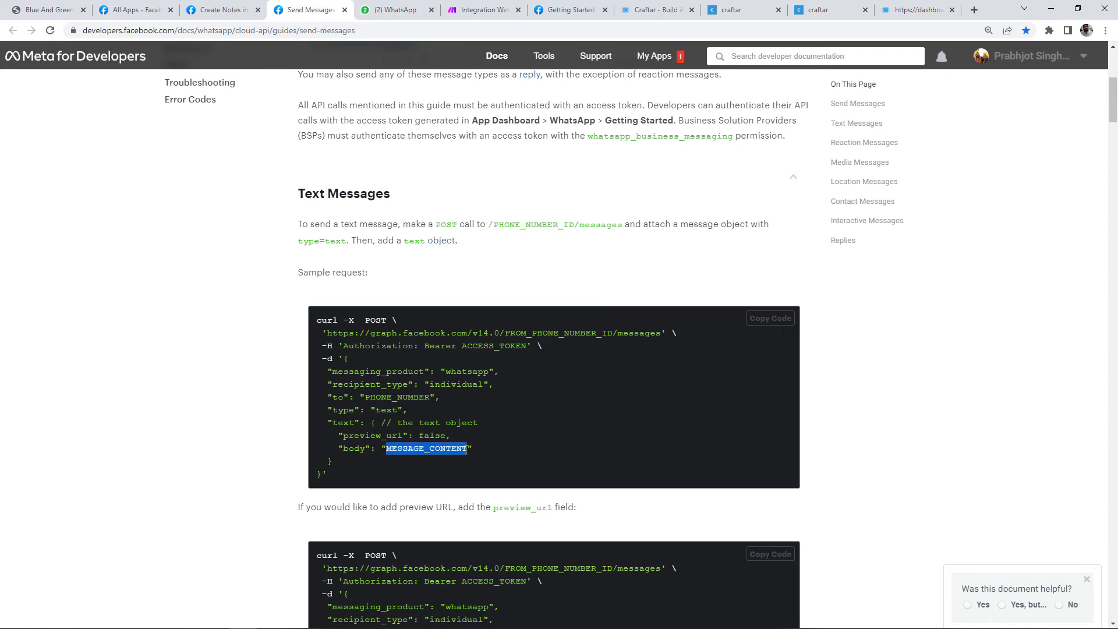
left_click(486, 10)
scroll(680, 466, "down", 5)
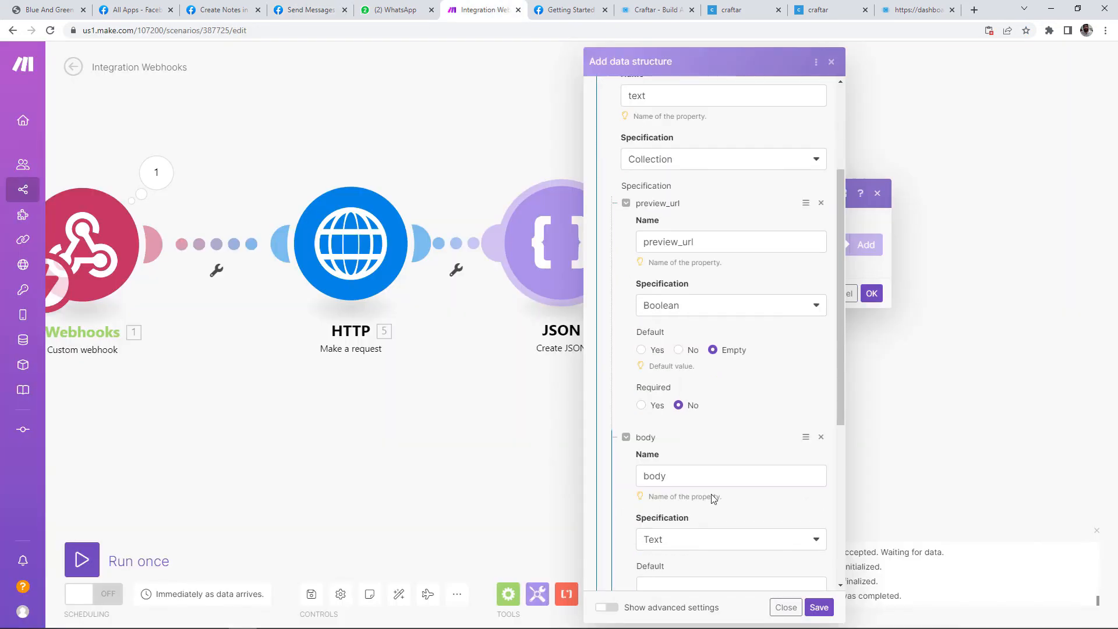
left_click(670, 403)
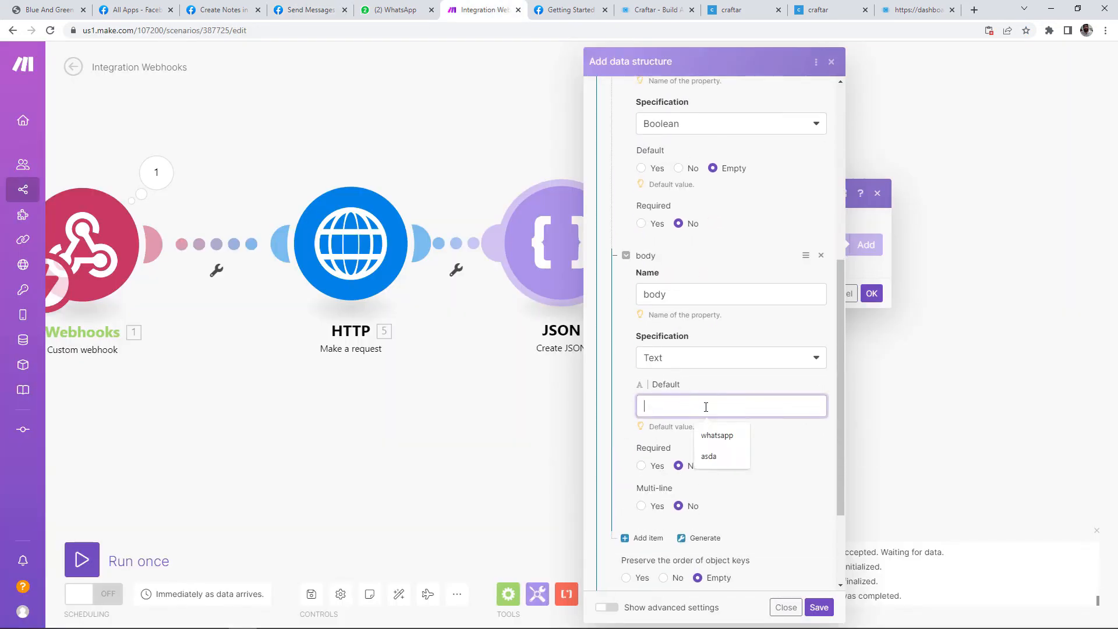
left_click(629, 406)
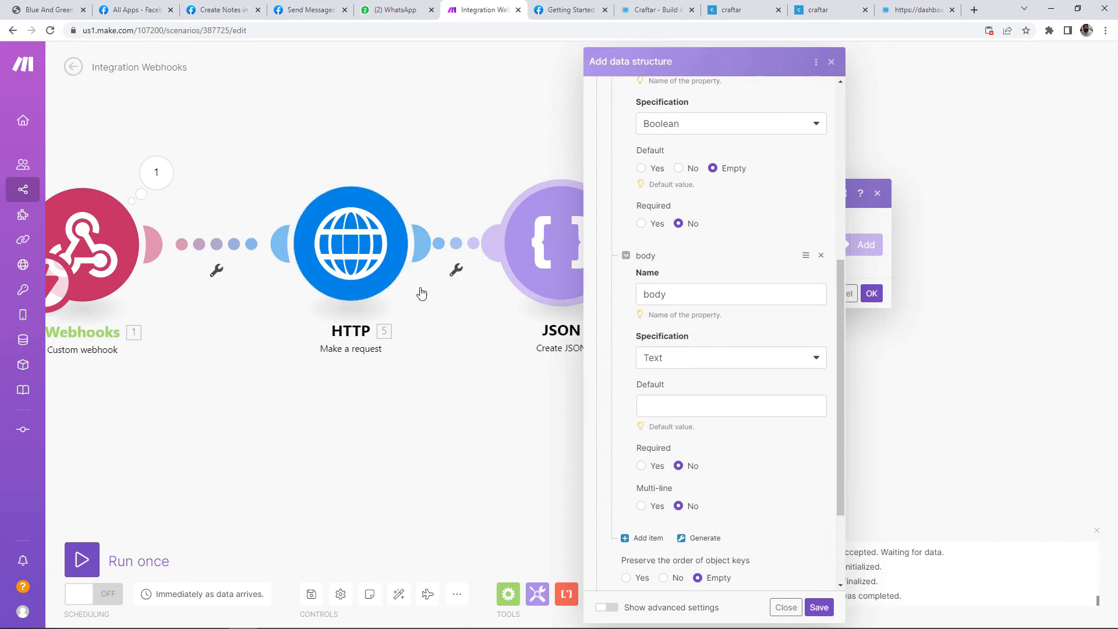
scroll(635, 265, "up", 3)
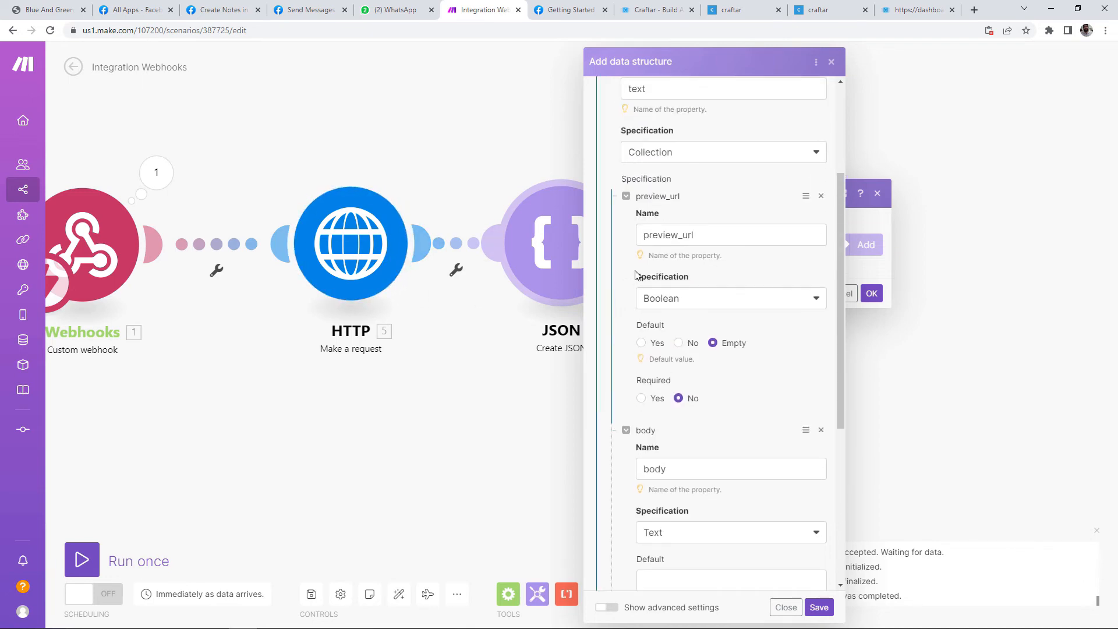
left_click(626, 197)
left_click(625, 197)
left_click(680, 343)
Step: Confirm preview_url is false in the sample and save the WhatsApp Message structure
left_click(309, 9)
left_click_drag(415, 436, 446, 435)
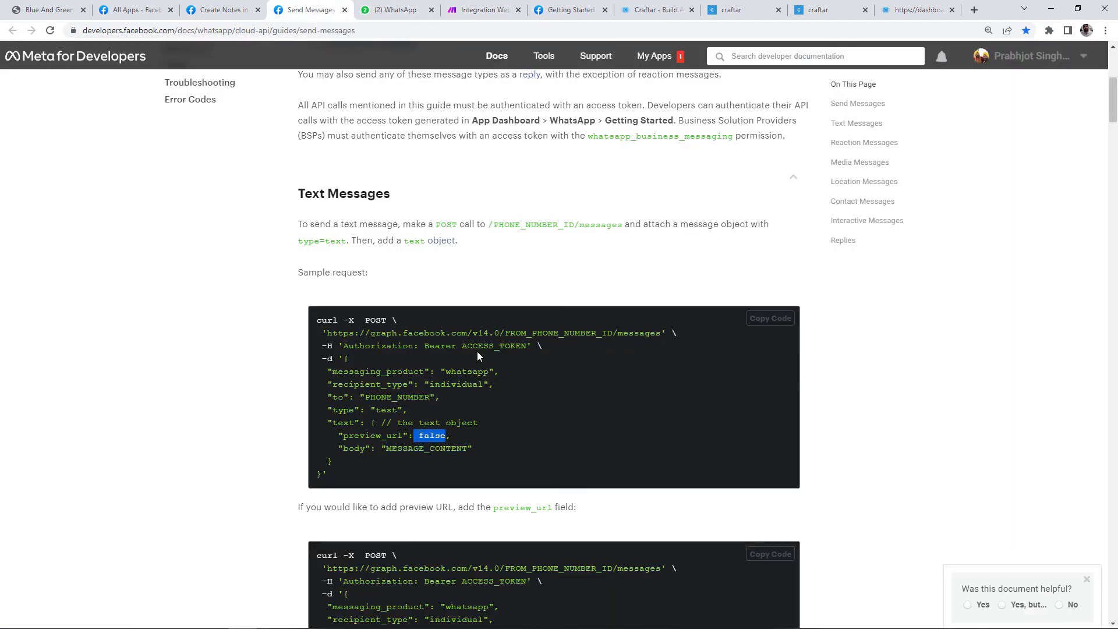
left_click(479, 10)
scroll(670, 291, "down", 5)
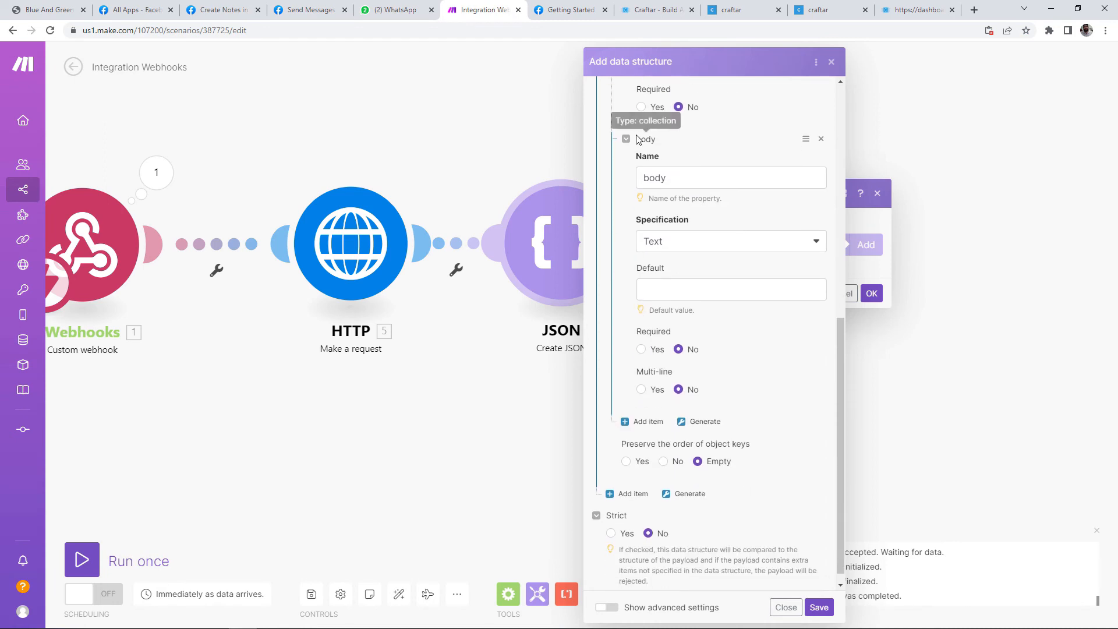
left_click(666, 291)
scroll(726, 429, "down", 1)
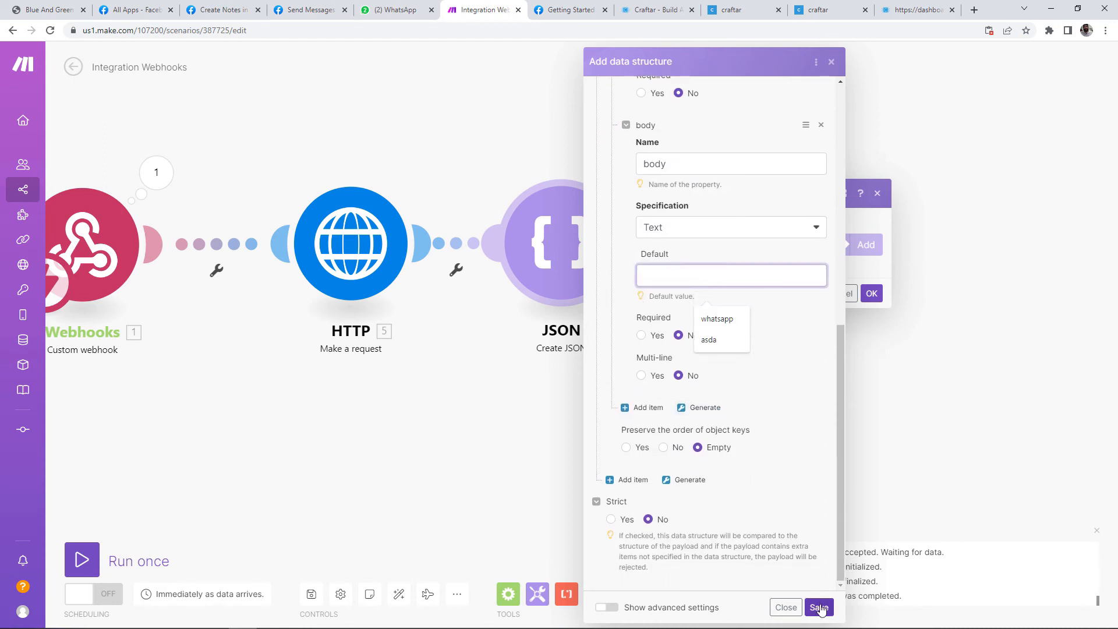
left_click(820, 608)
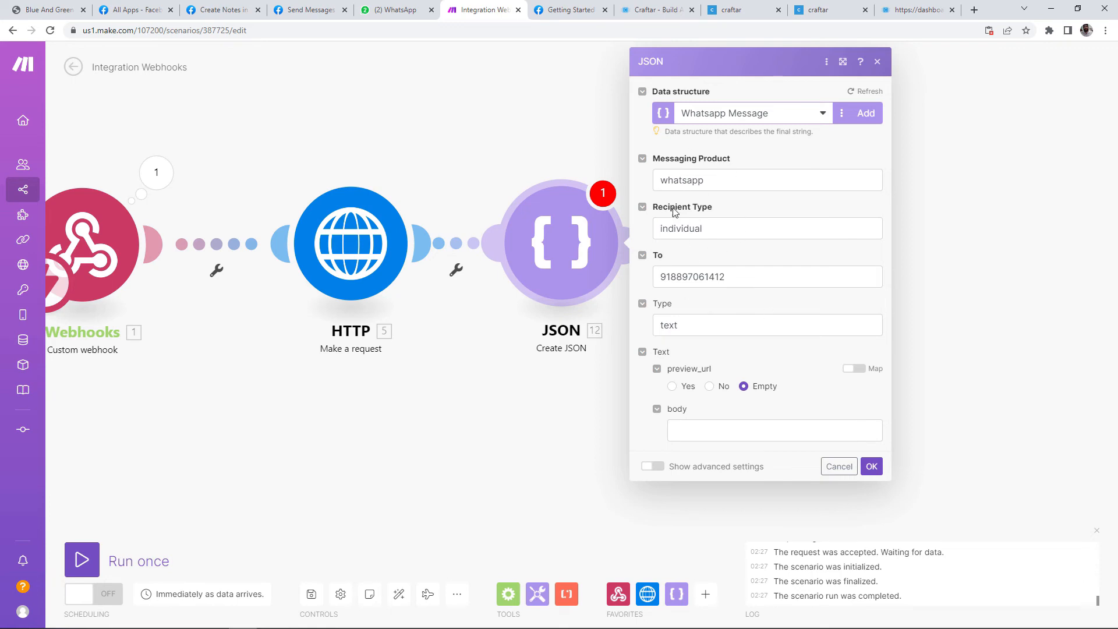
Step: Map the first HTTP module's Data output into the JSON message body field
left_click(701, 435)
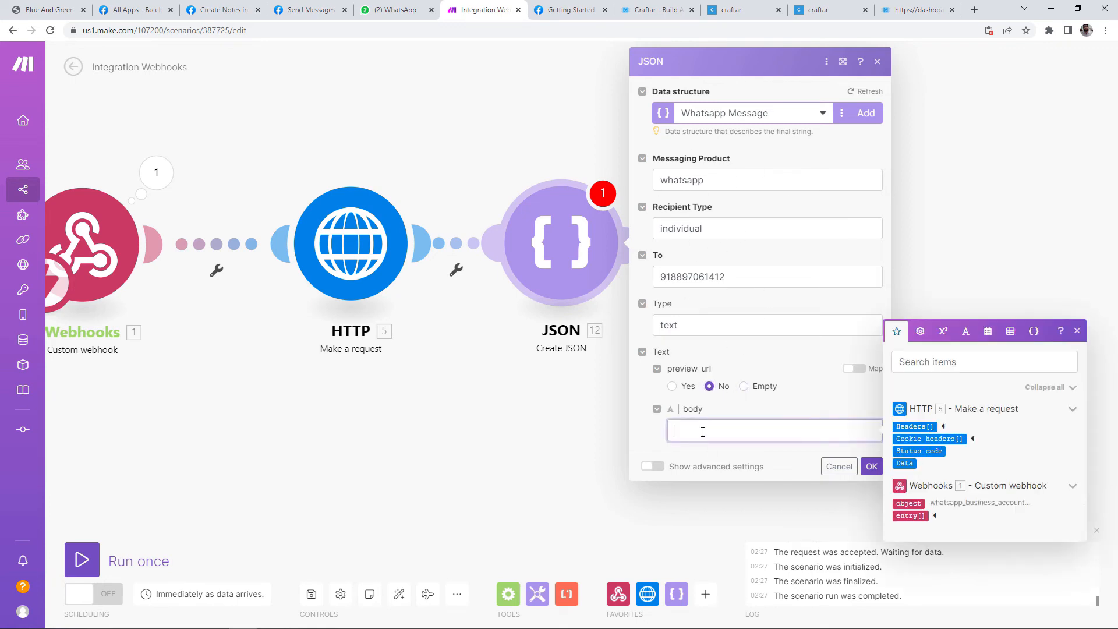
left_click(943, 427)
left_click(909, 475)
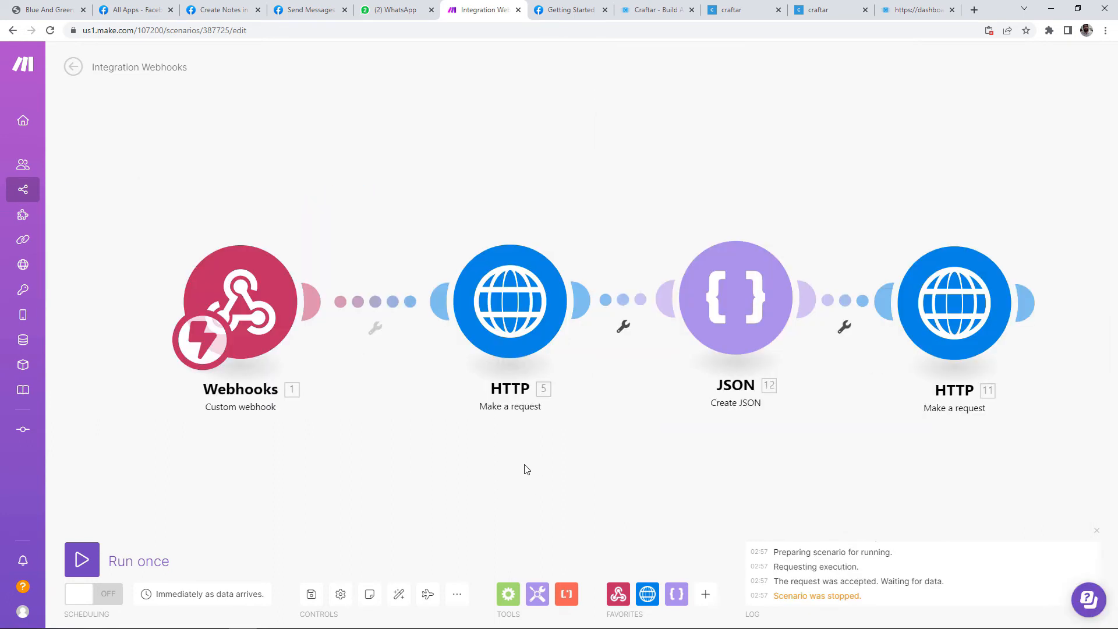
Step: Unlink Create JSON from the first HTTP request and start a Run once test
left_click(624, 327)
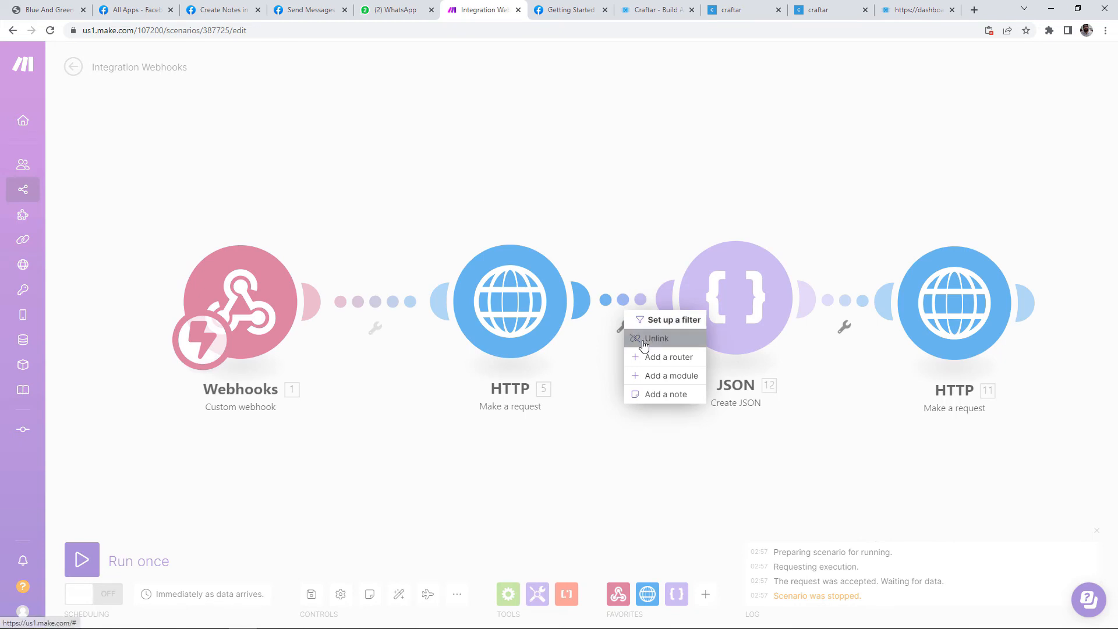
left_click(643, 337)
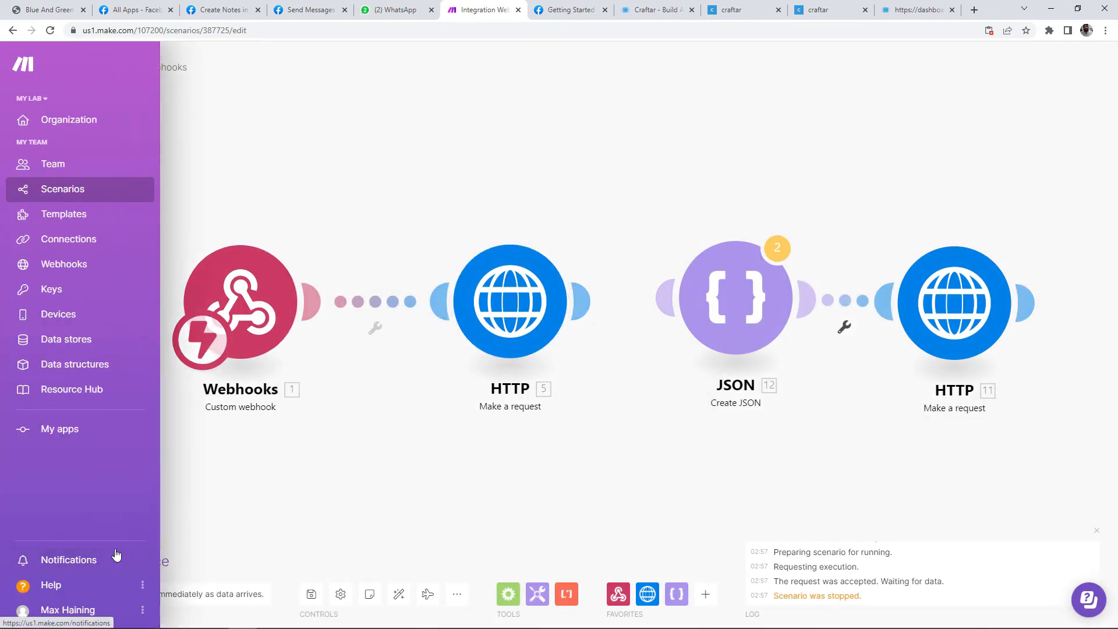
left_click(112, 561)
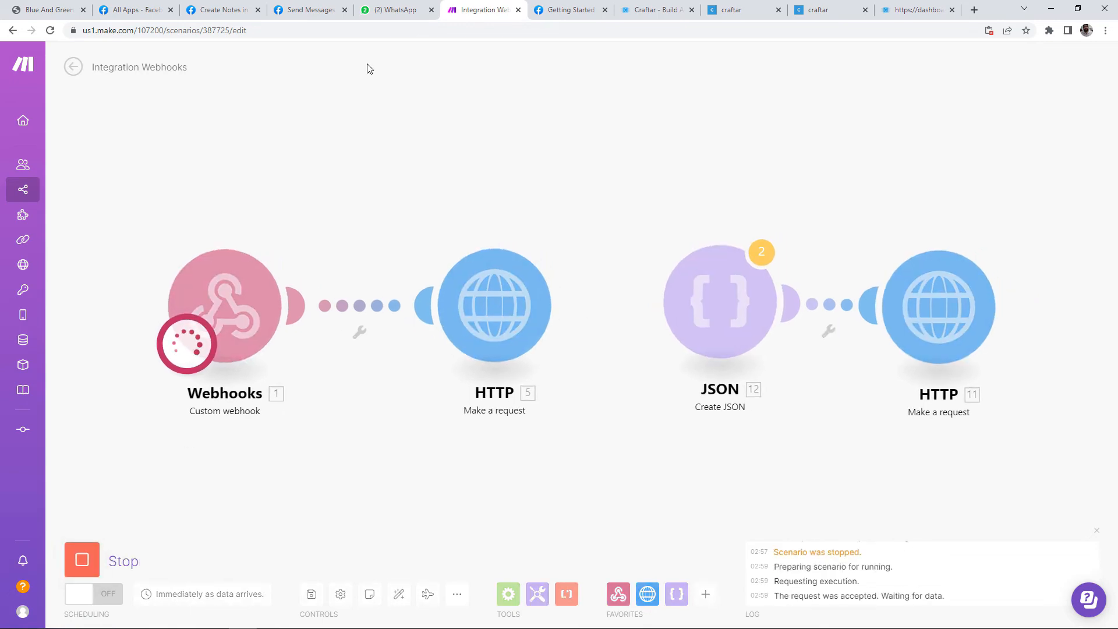
Step: Send the Craftar hero paragraph to the WhatsApp notes bot as a new note
left_click(646, 10)
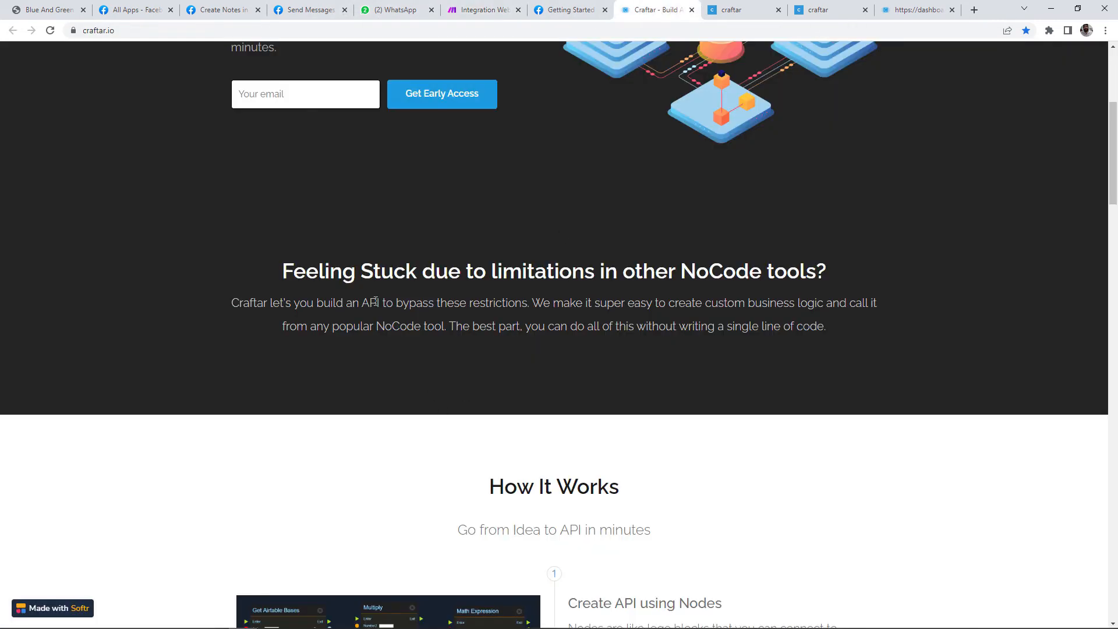
left_click_drag(232, 298, 290, 345)
key("ctrl+c")
left_click(396, 10)
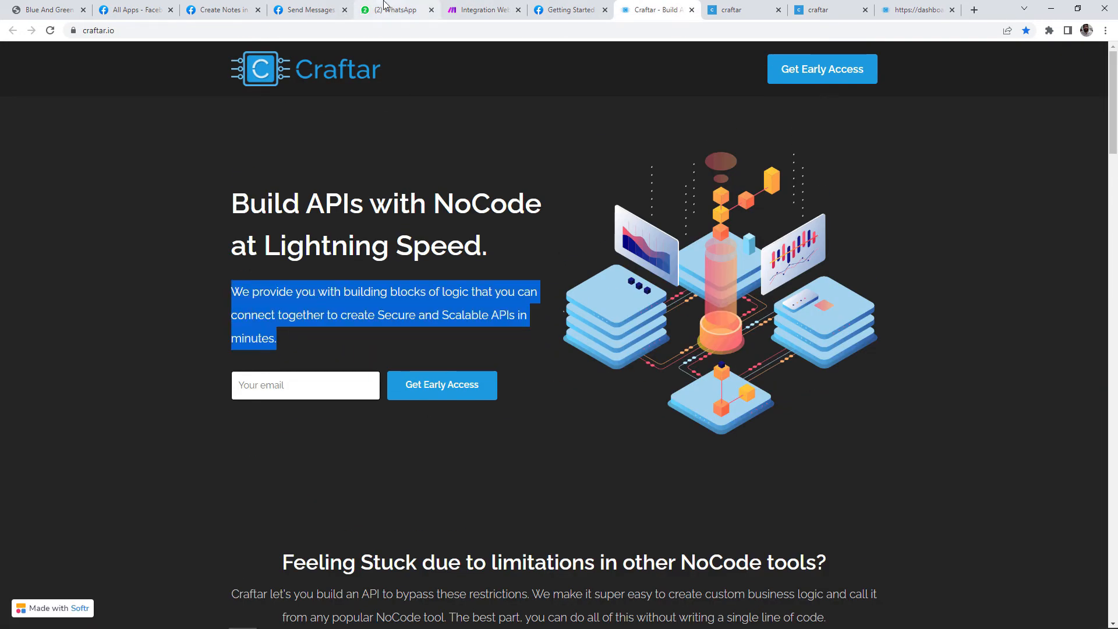
key("ctrl+v")
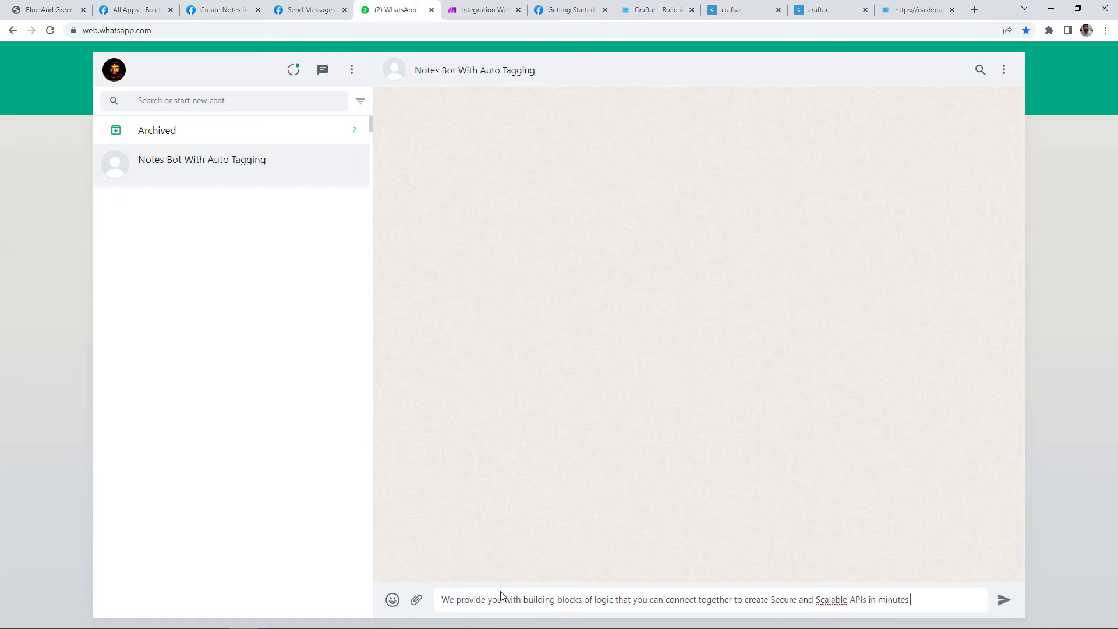
key("Return")
left_click(463, 7)
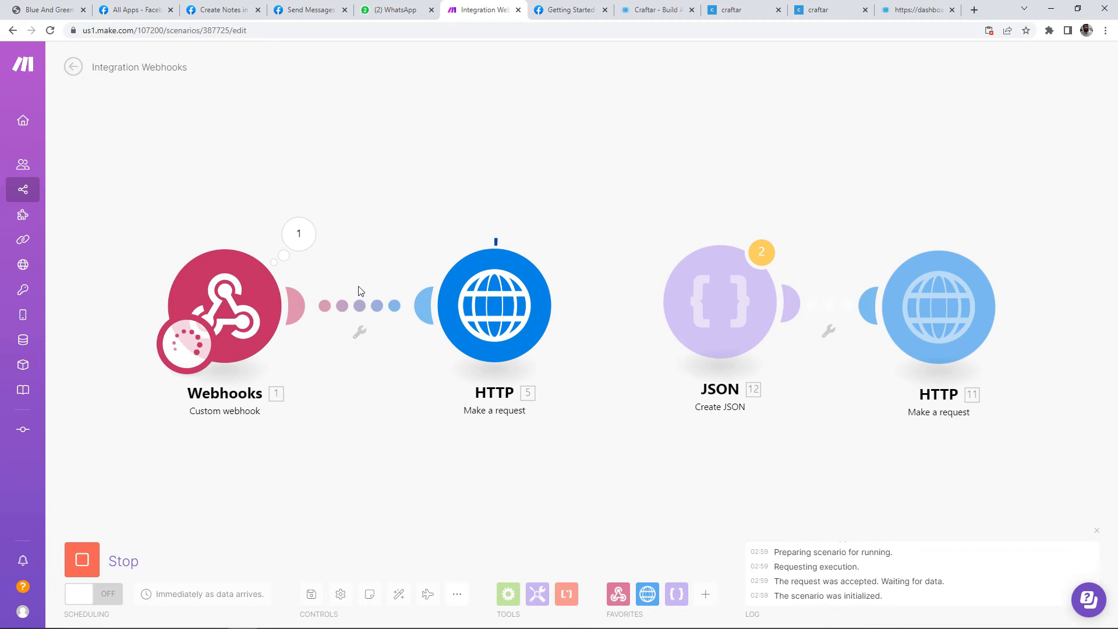
Step: Inspect the first HTTP request's output: status 200 with the extracted keywords in Data
left_click(566, 232)
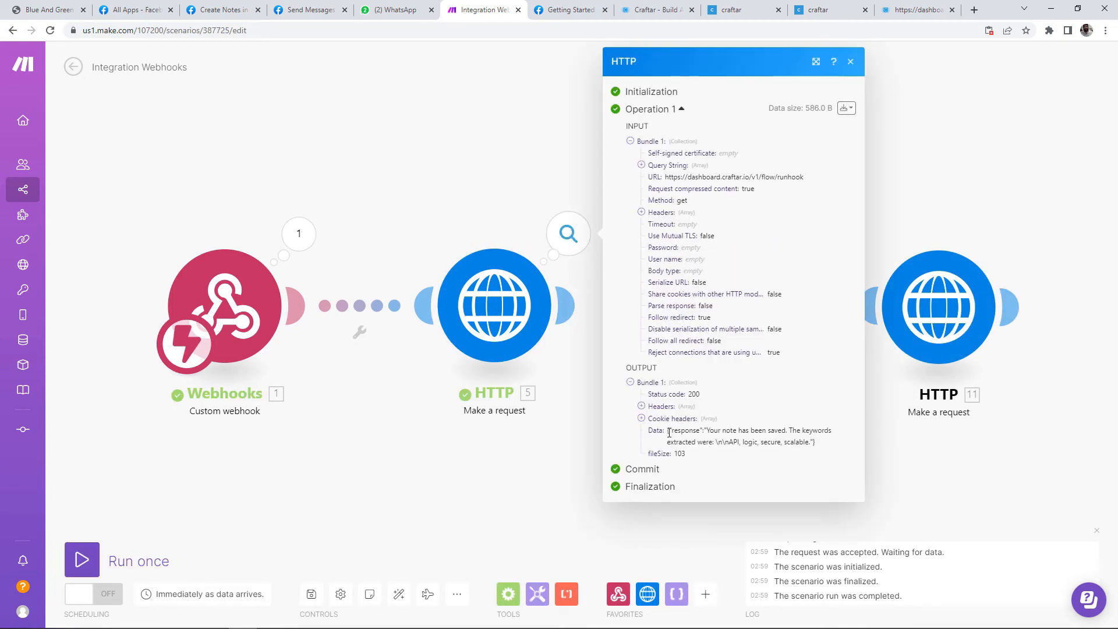
left_click_drag(669, 432, 726, 441)
left_click(749, 441)
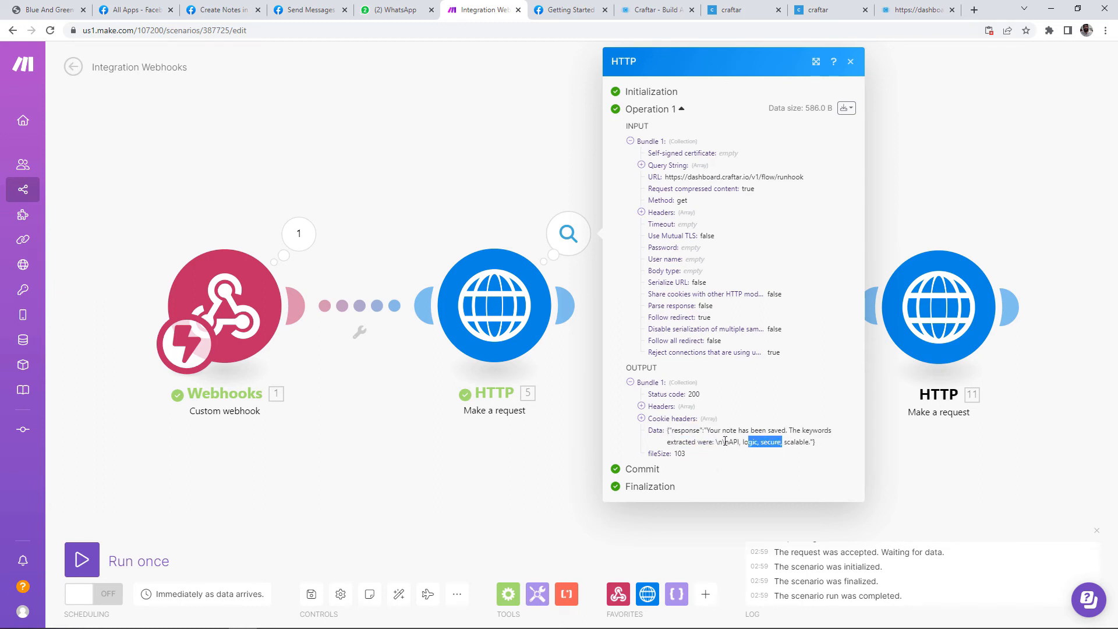
left_click(913, 453)
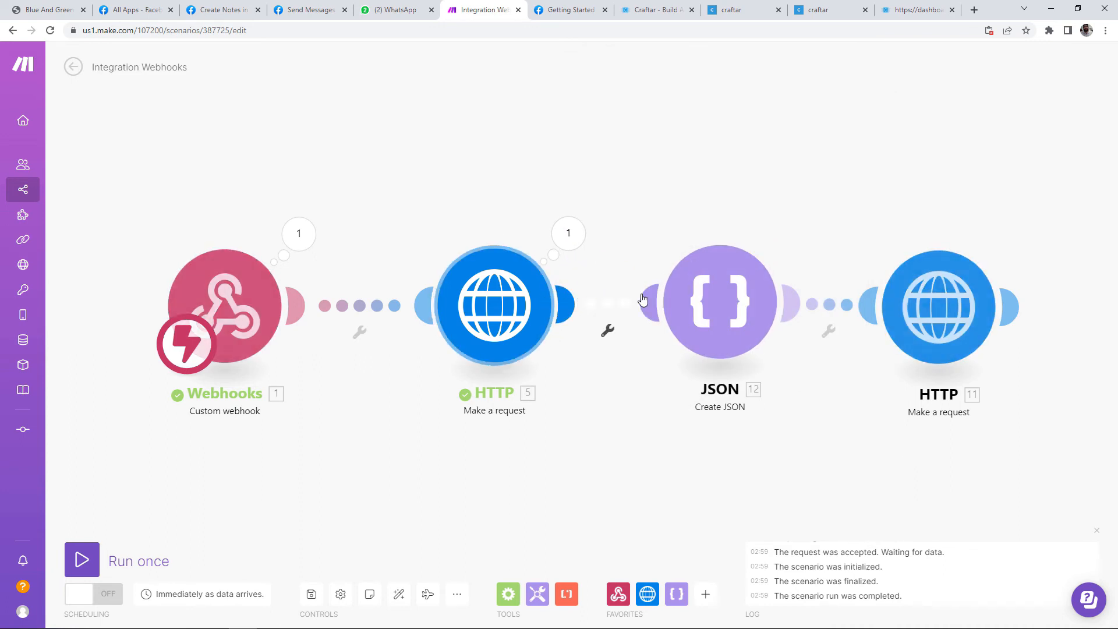
Step: Keep the JSON body mapped to a single HTTP Data item, removing the duplicate, and confirm
left_click(715, 319)
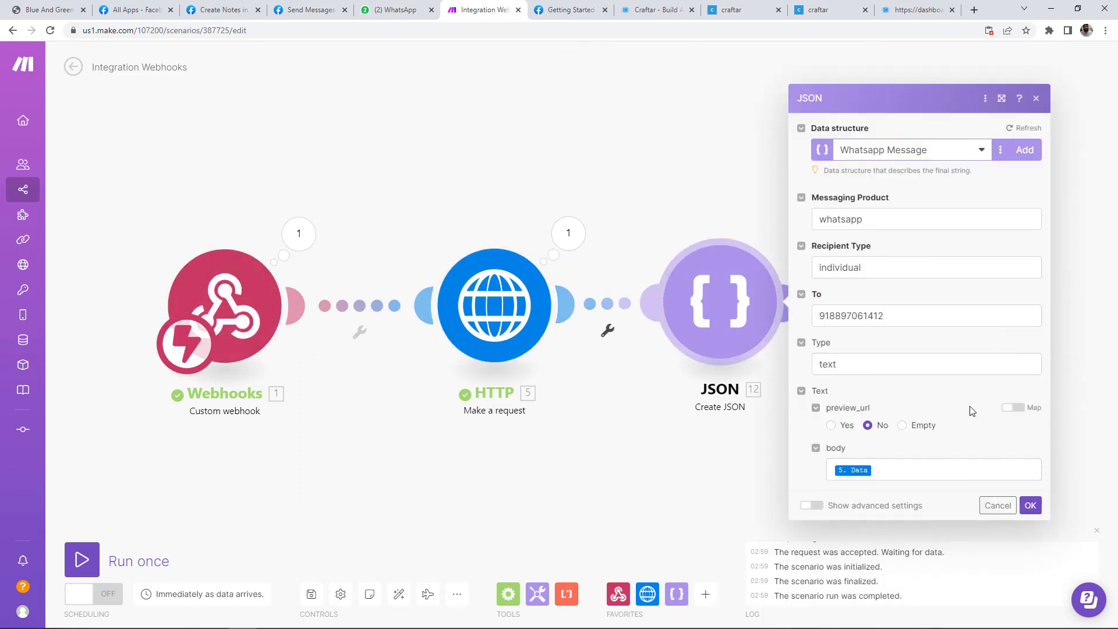
left_click(914, 469)
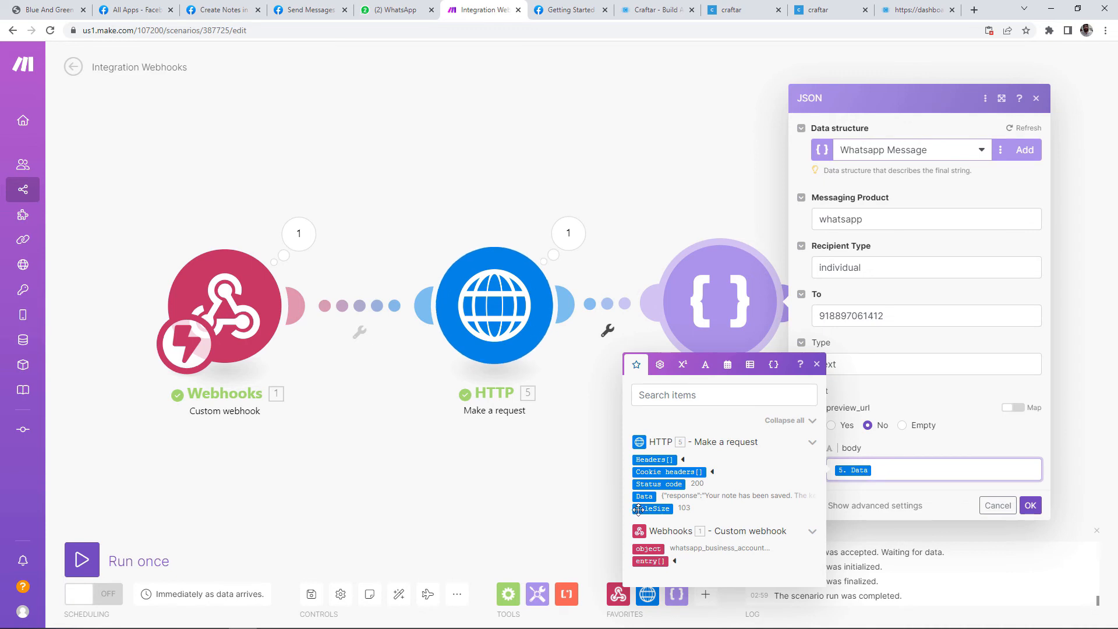
left_click(645, 495)
key("BackSpace")
left_click(1029, 505)
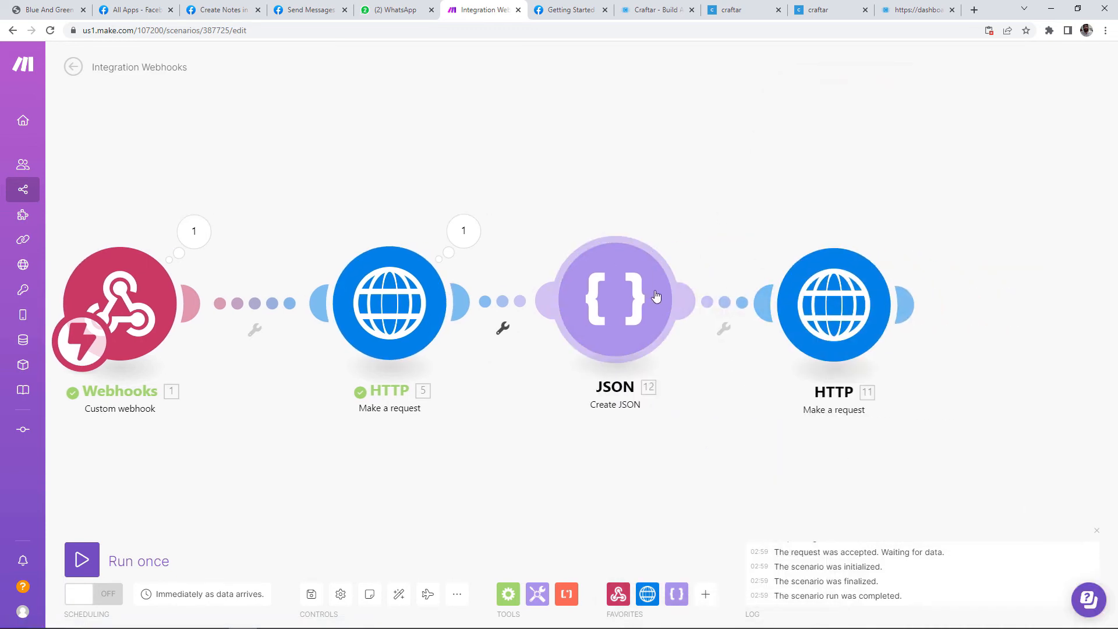
Step: Set the last HTTP request's body to Raw, content type JSON, with 12. JSON string as content
left_click(769, 294)
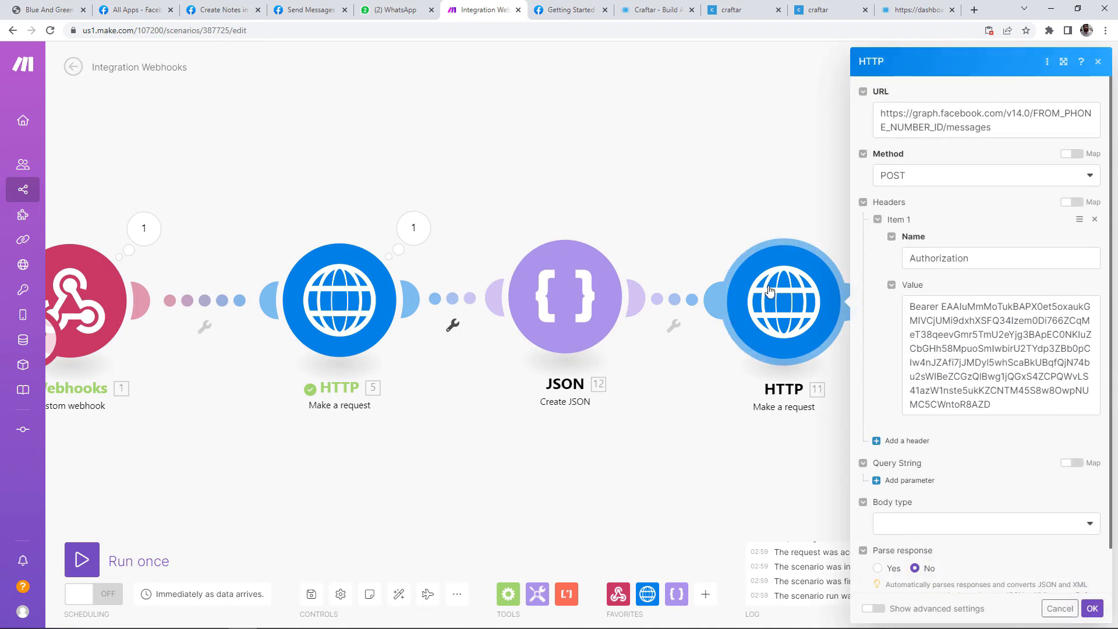
scroll(1002, 519, "down", 1)
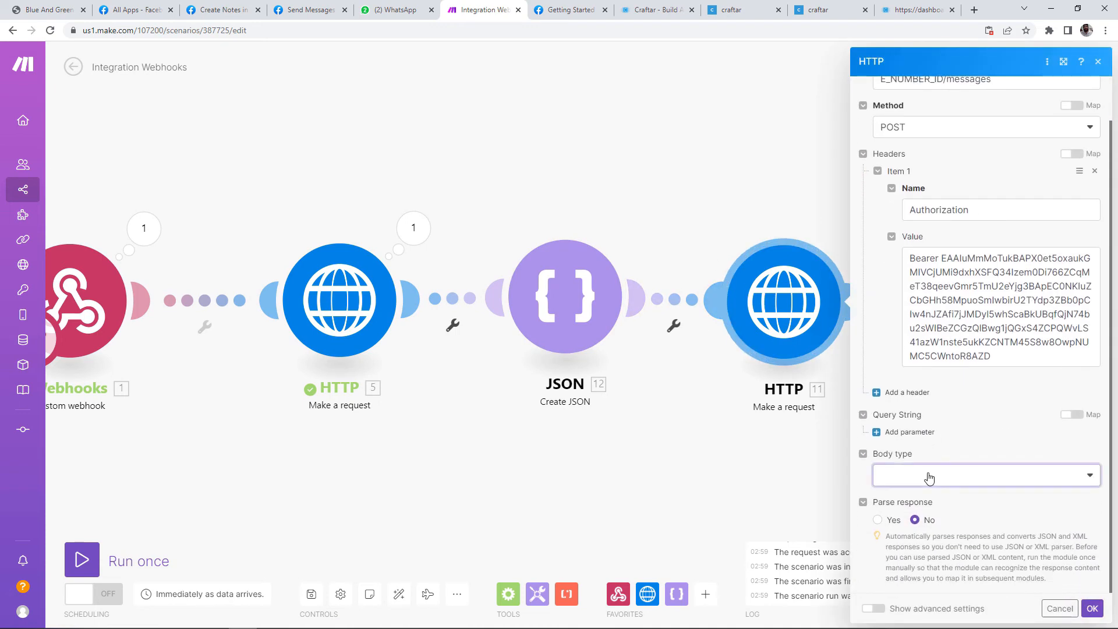
left_click(912, 477)
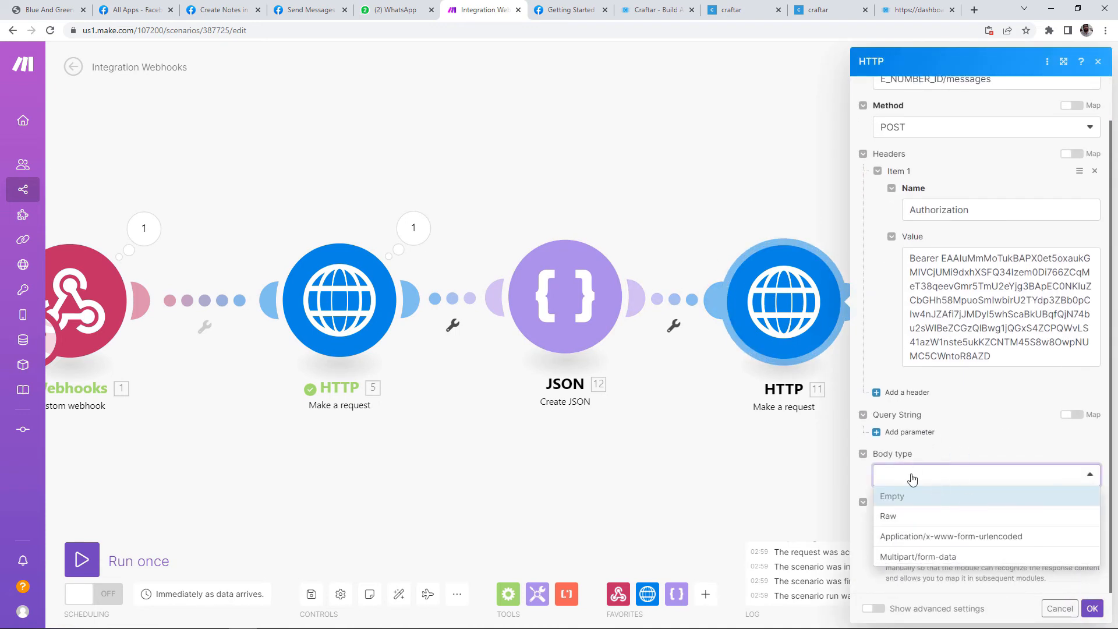
left_click(920, 523)
scroll(920, 428, "down", 2)
left_click(912, 409)
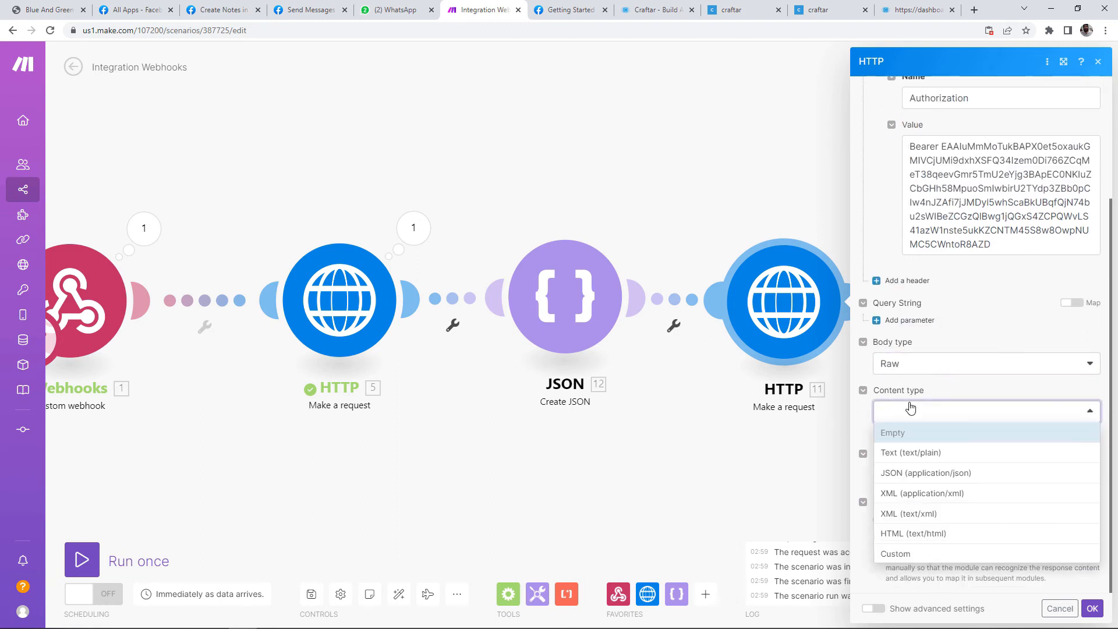
left_click(931, 473)
left_click(924, 479)
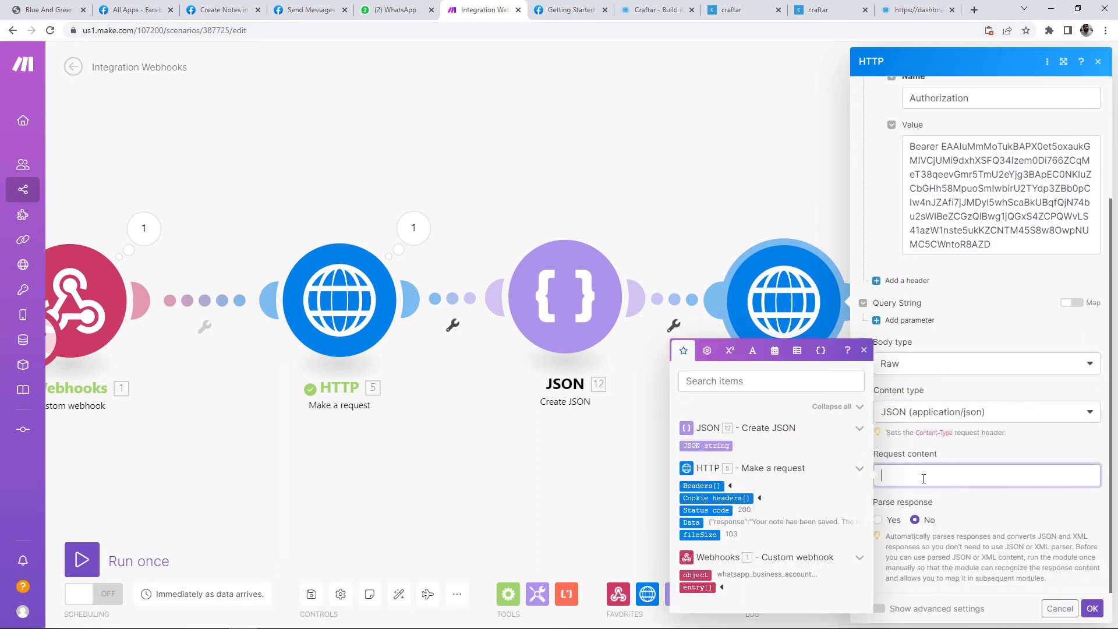
left_click(722, 446)
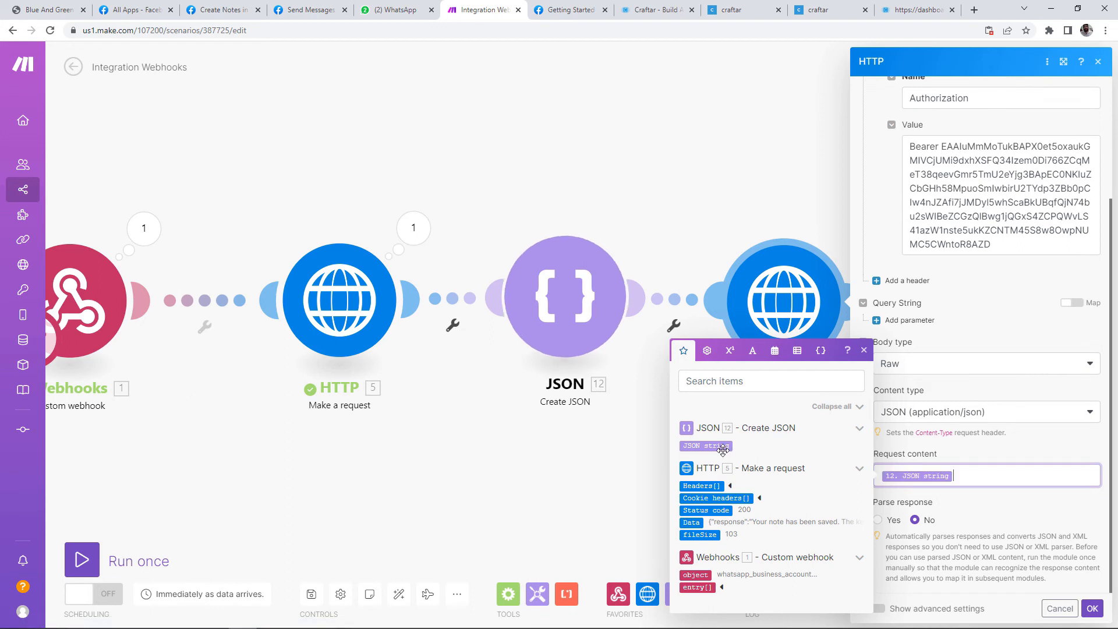
left_click(1002, 505)
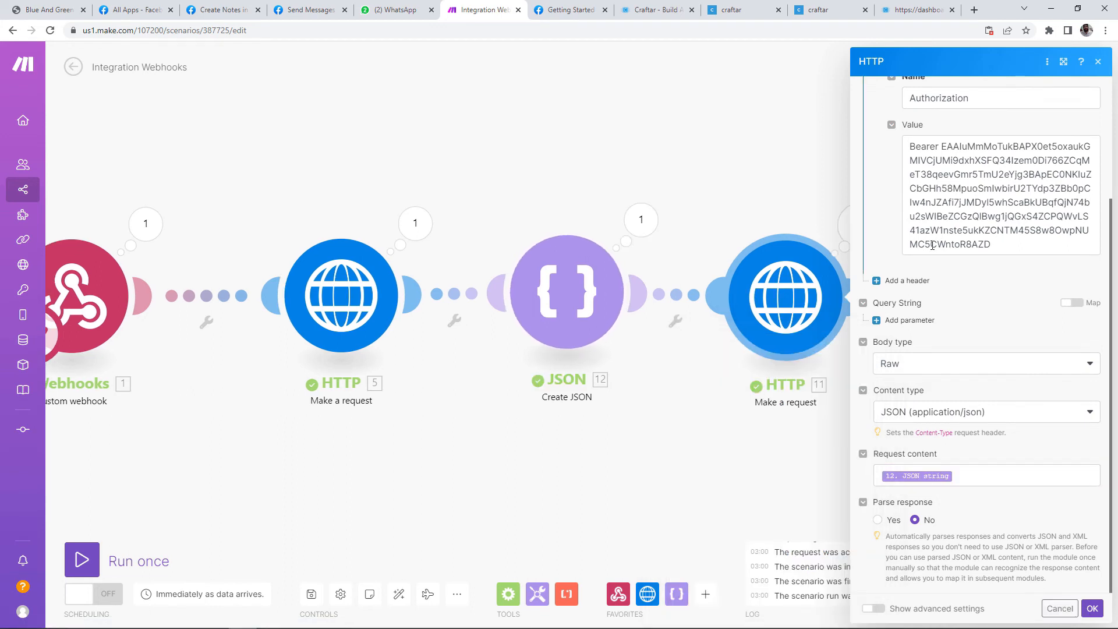
Step: Replace FROM_PHONE_NUMBER_ID in the URL with the phone number ID from Meta's sample
scroll(944, 306, "up", 3)
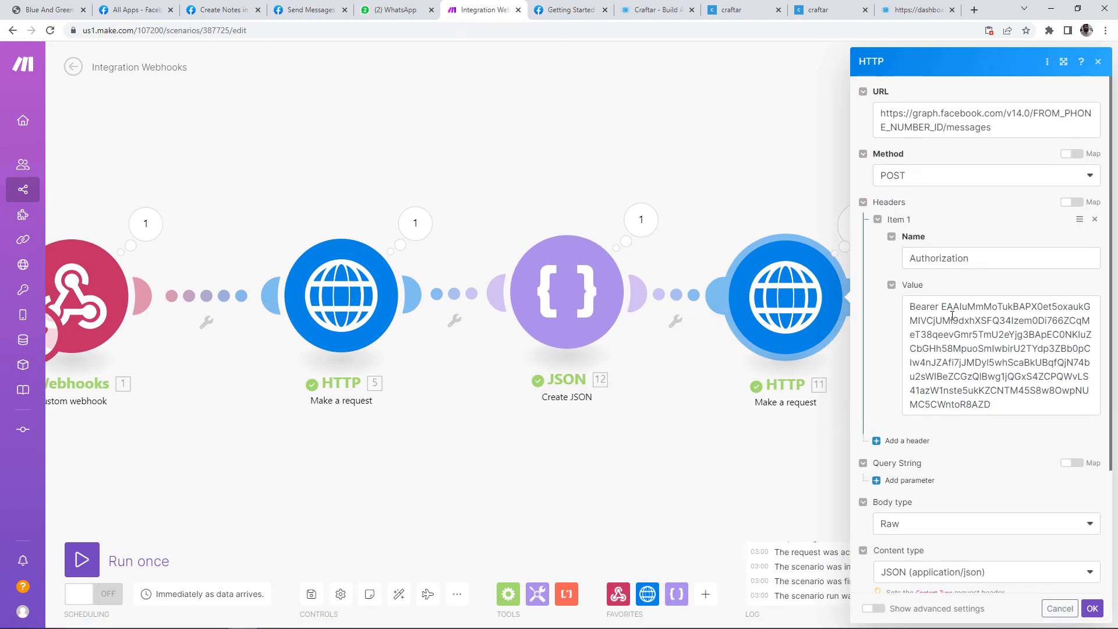
left_click_drag(944, 126, 1050, 103)
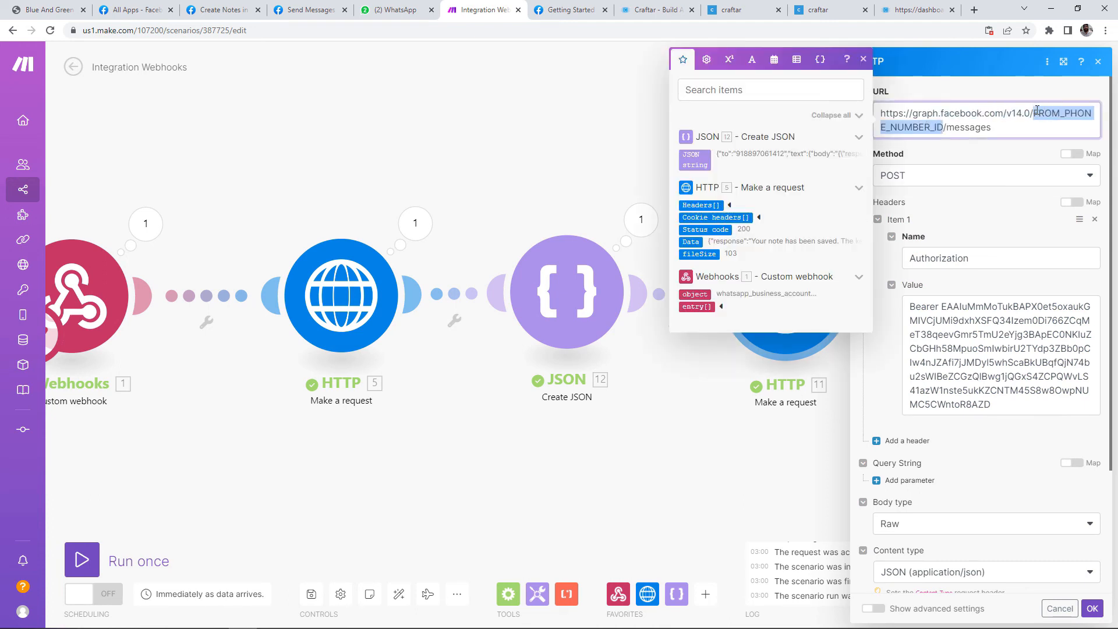
key("BackSpace")
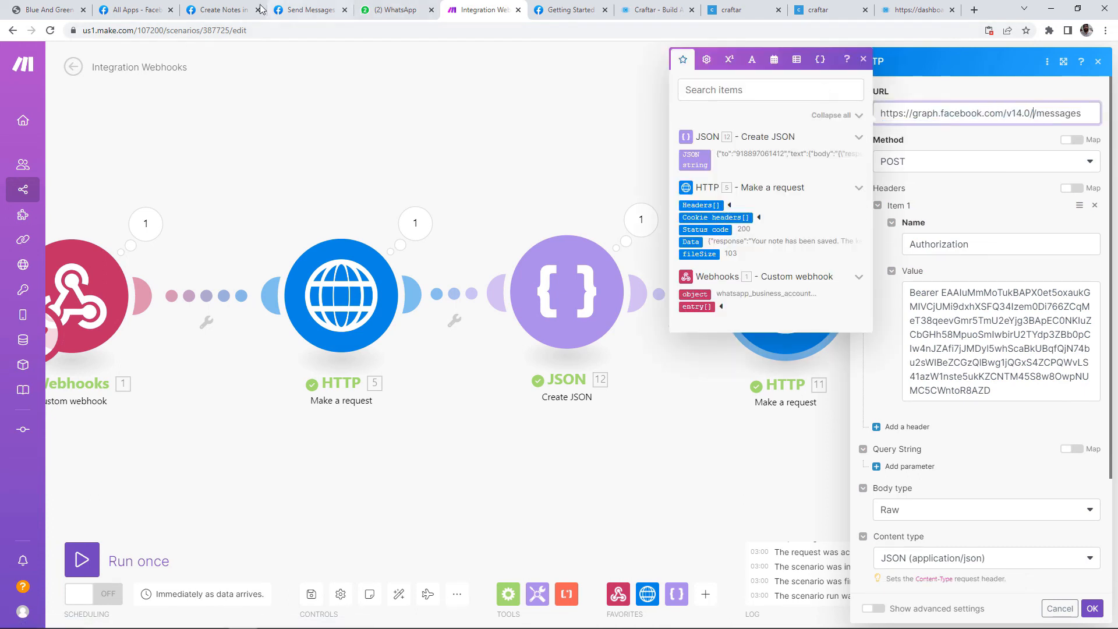
left_click(228, 8)
scroll(490, 507, "down", 2)
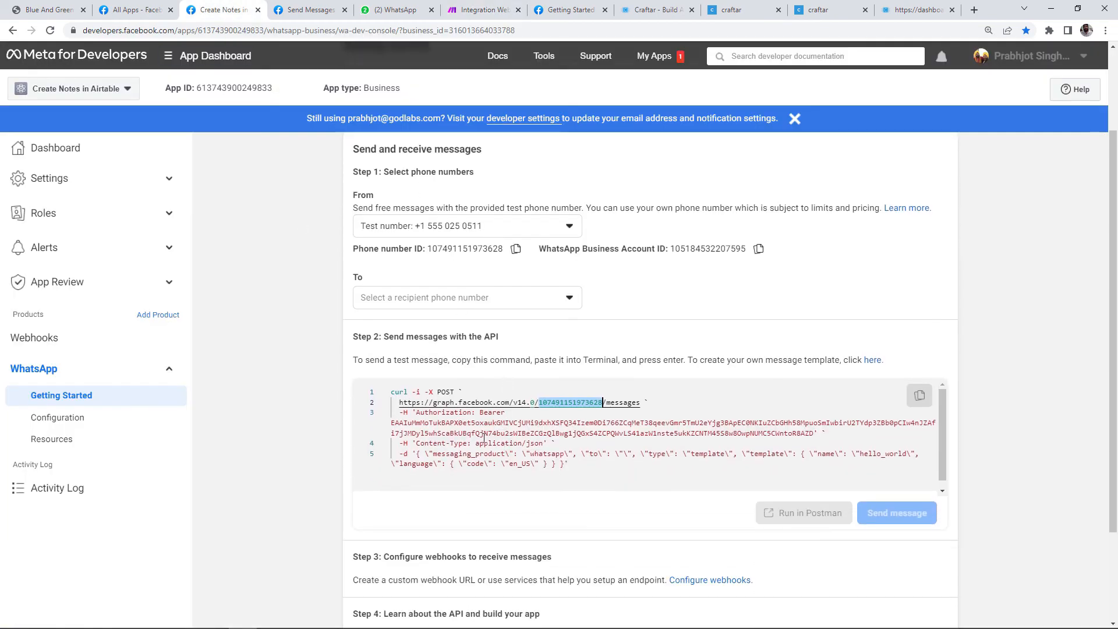
left_click(468, 443)
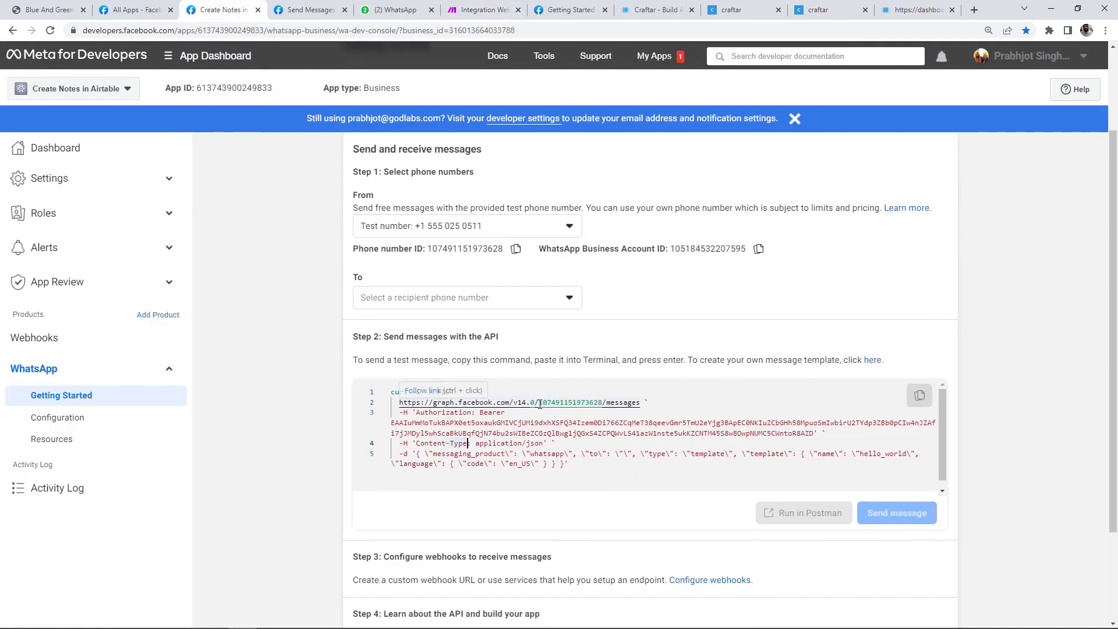
left_click_drag(539, 403, 579, 403)
left_click(489, 8)
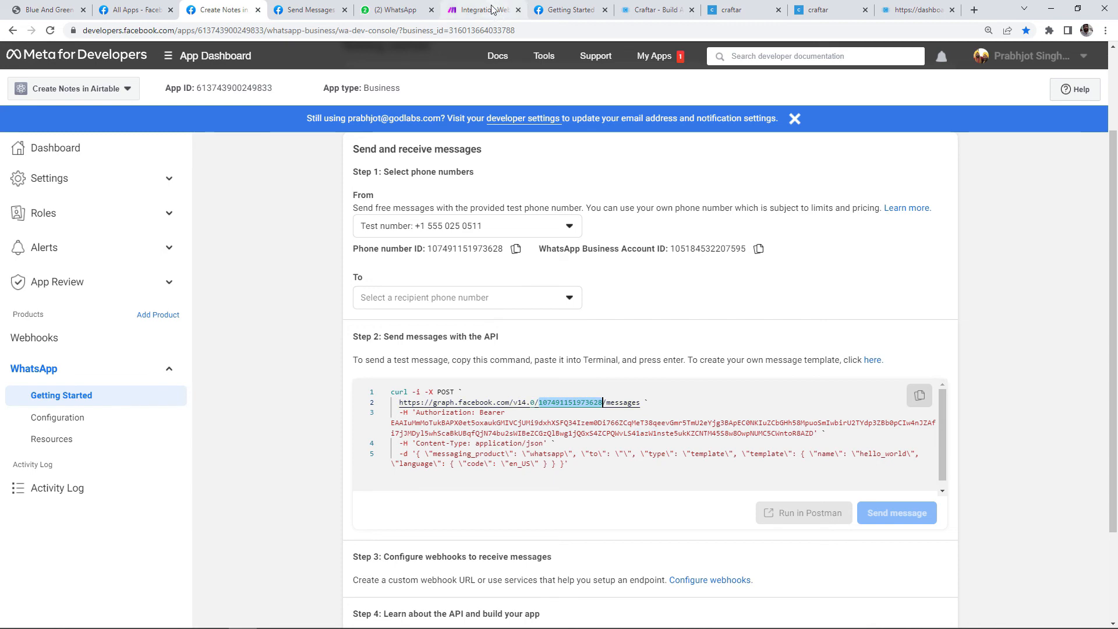
key("ctrl+v")
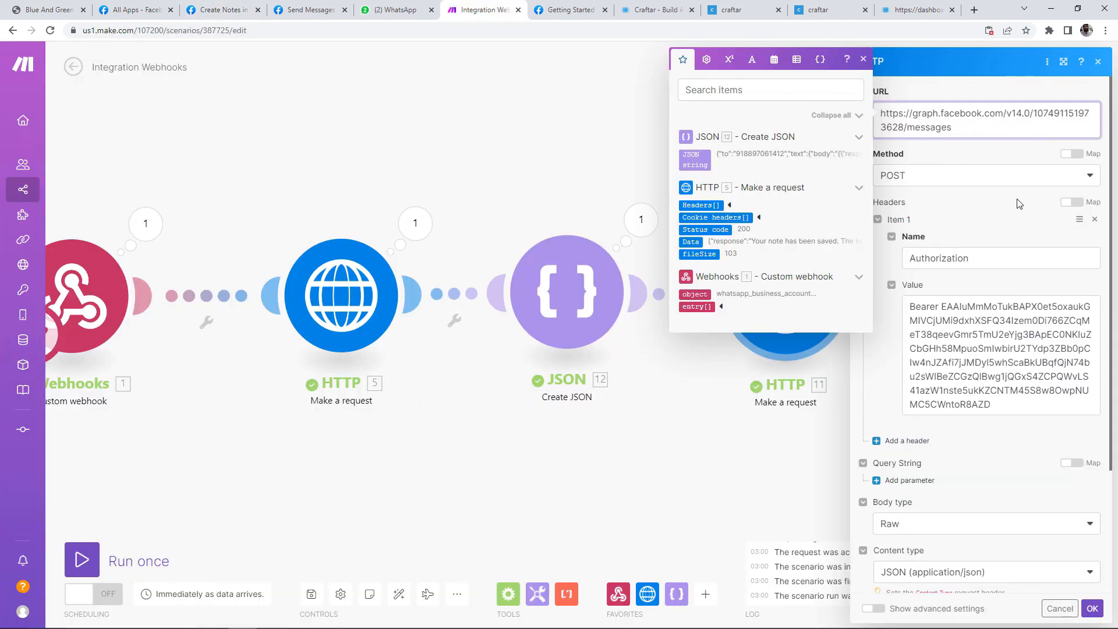
Step: Save the HTTP request settings and start a Run once test
left_click(823, 125)
scroll(1002, 280, "down", 3)
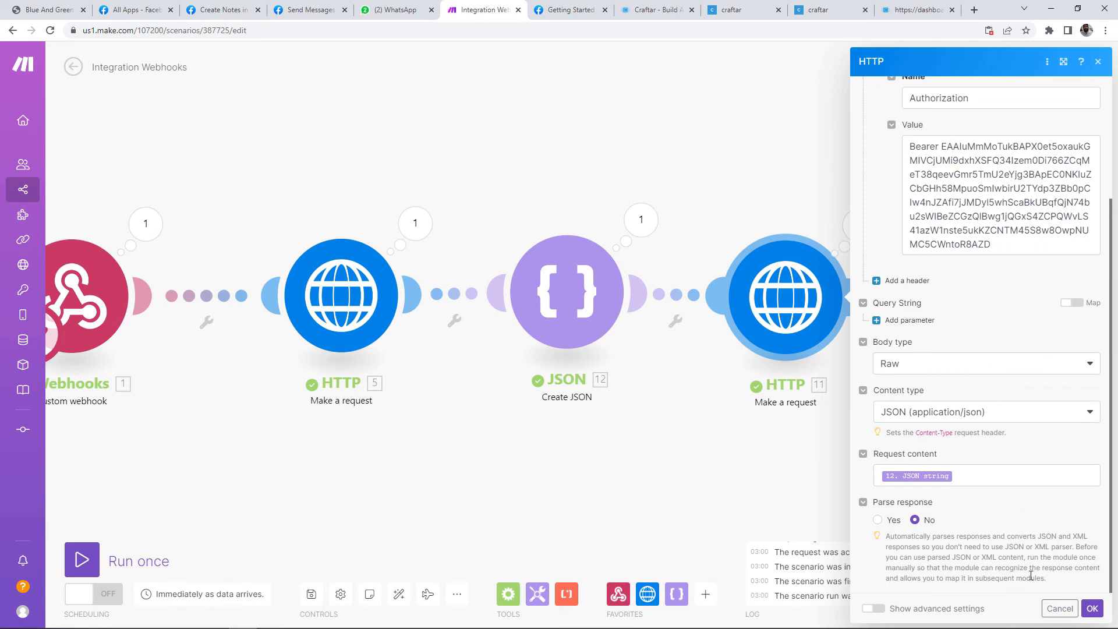
left_click(1092, 608)
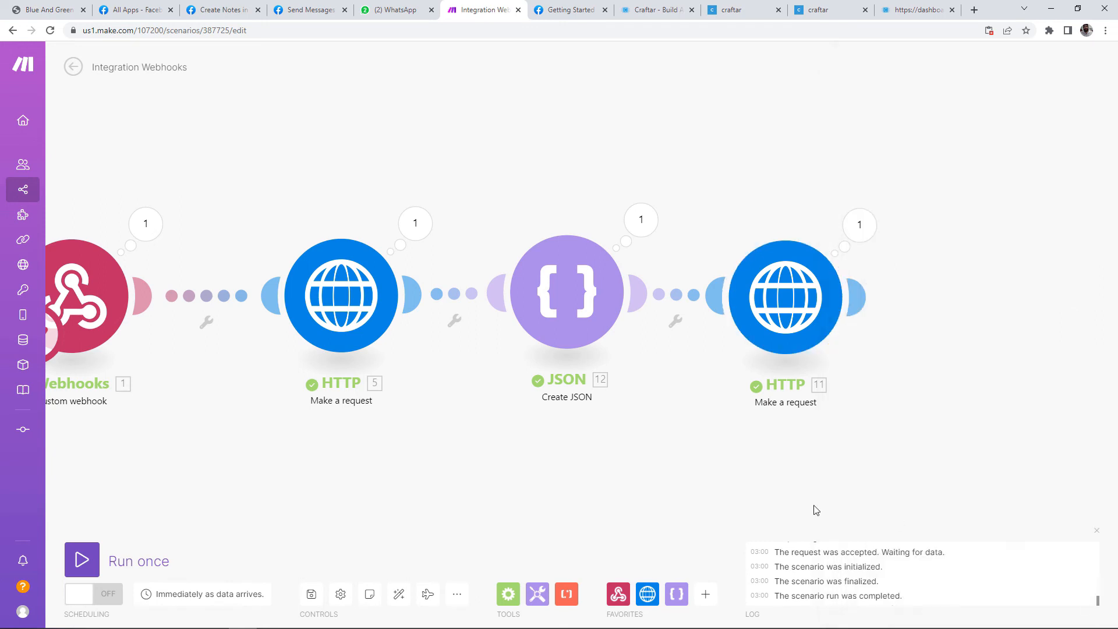
left_click(81, 564)
Step: Resend an earlier note's text to the WhatsApp bot
left_click(402, 12)
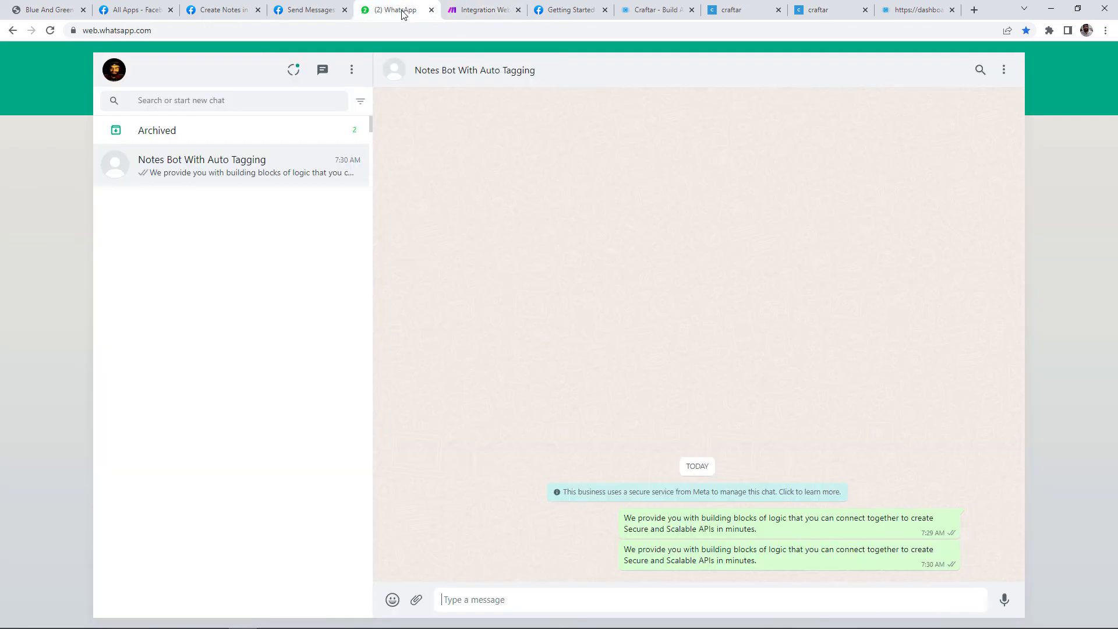
left_click_drag(758, 560, 623, 549)
key("ctrl+c")
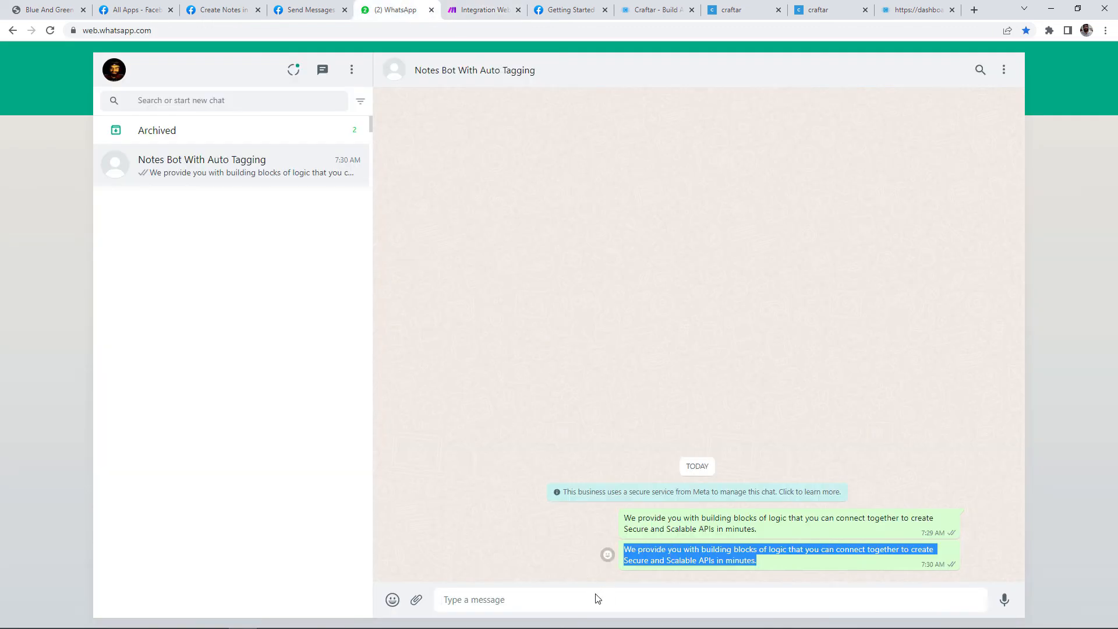
left_click(597, 599)
key("ctrl+v")
key("Return")
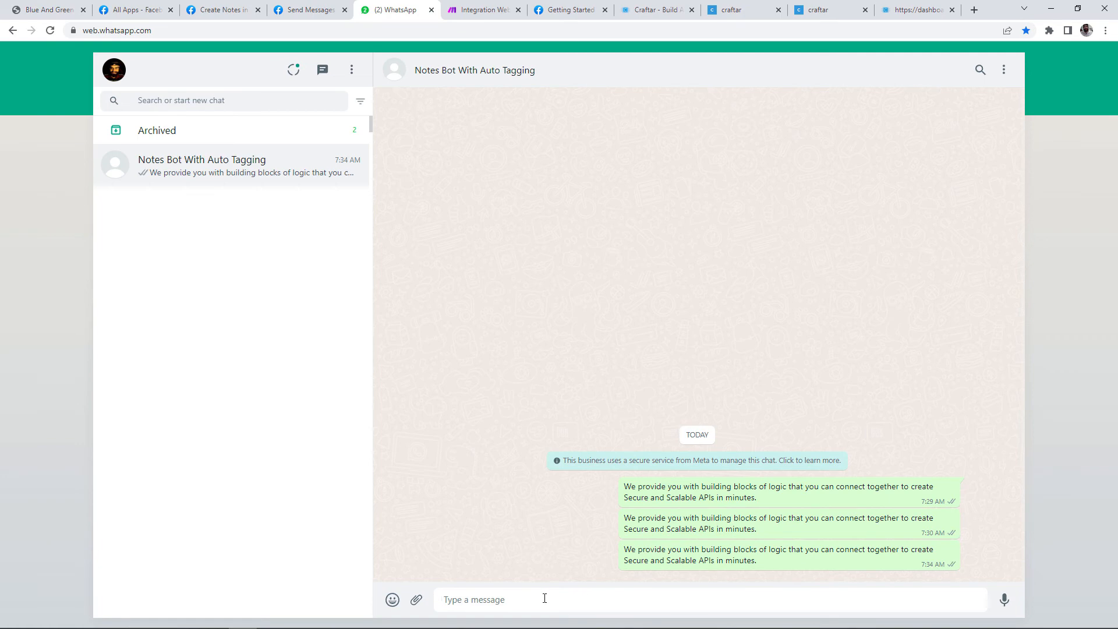
left_click(479, 10)
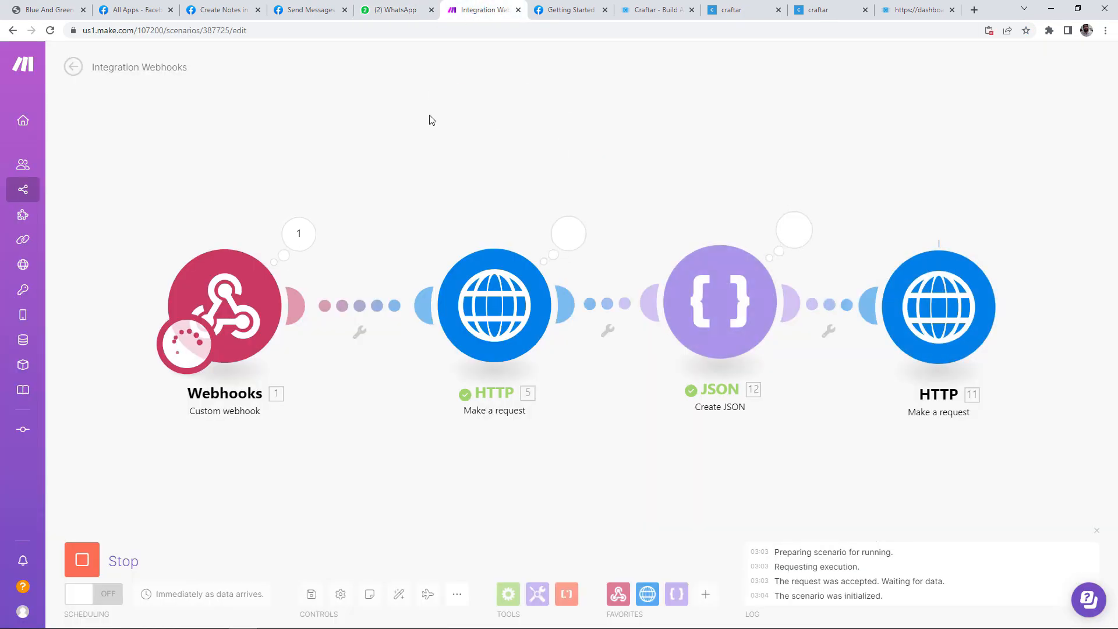
Step: Check the last HTTP output and the bot's reply listing Secure, Scalable, APIs, minutes
left_click(1006, 246)
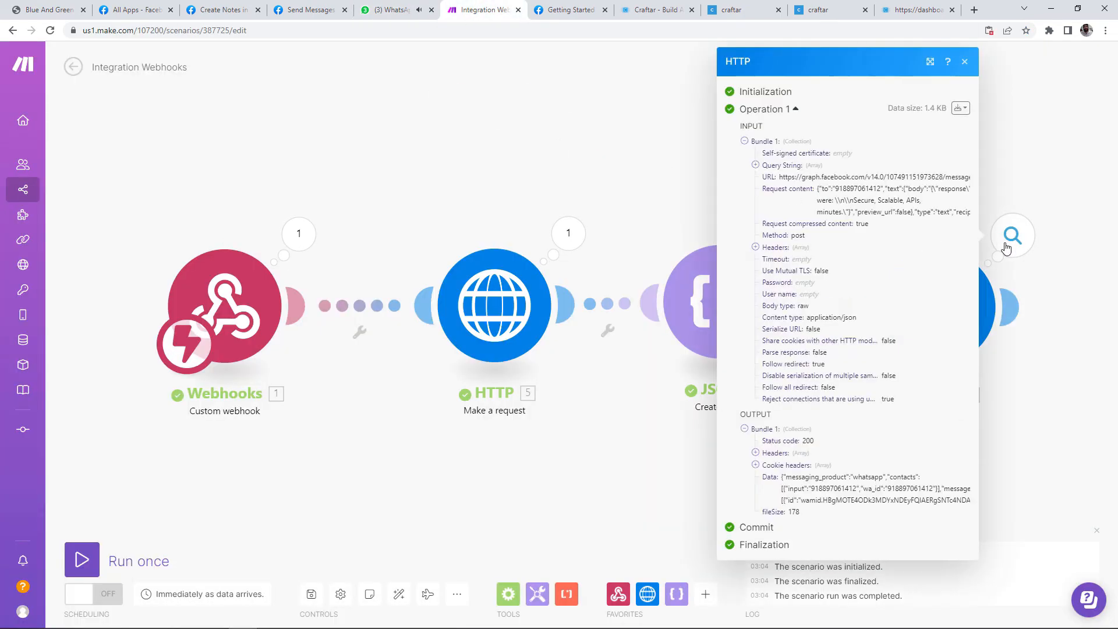
left_click(396, 10)
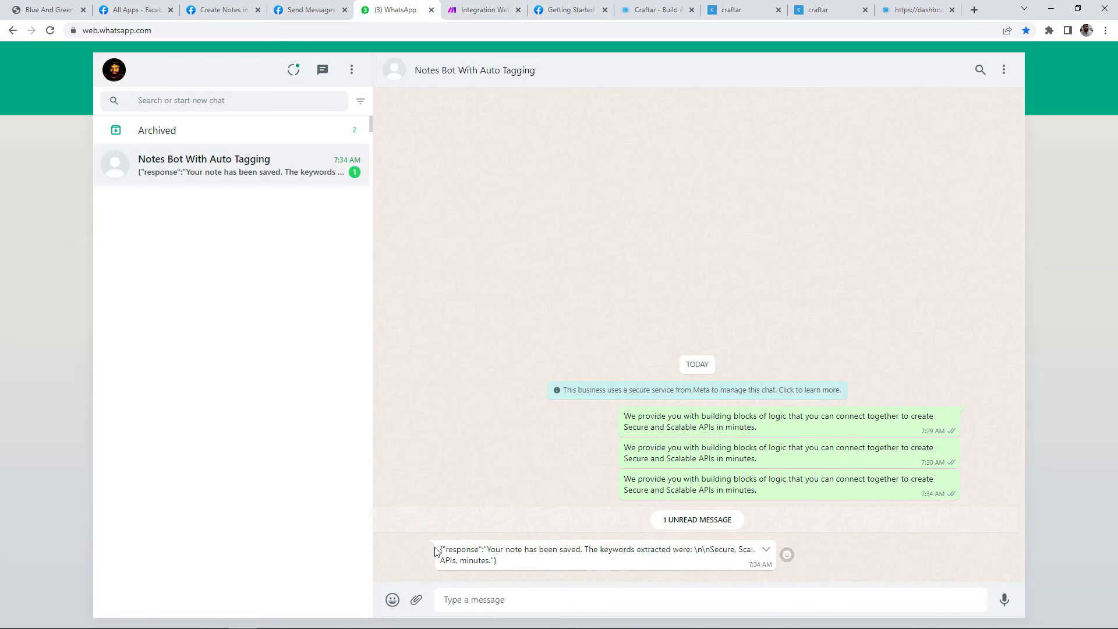
left_click_drag(437, 549, 498, 561)
left_click(525, 566)
left_click(459, 558)
left_click(501, 562)
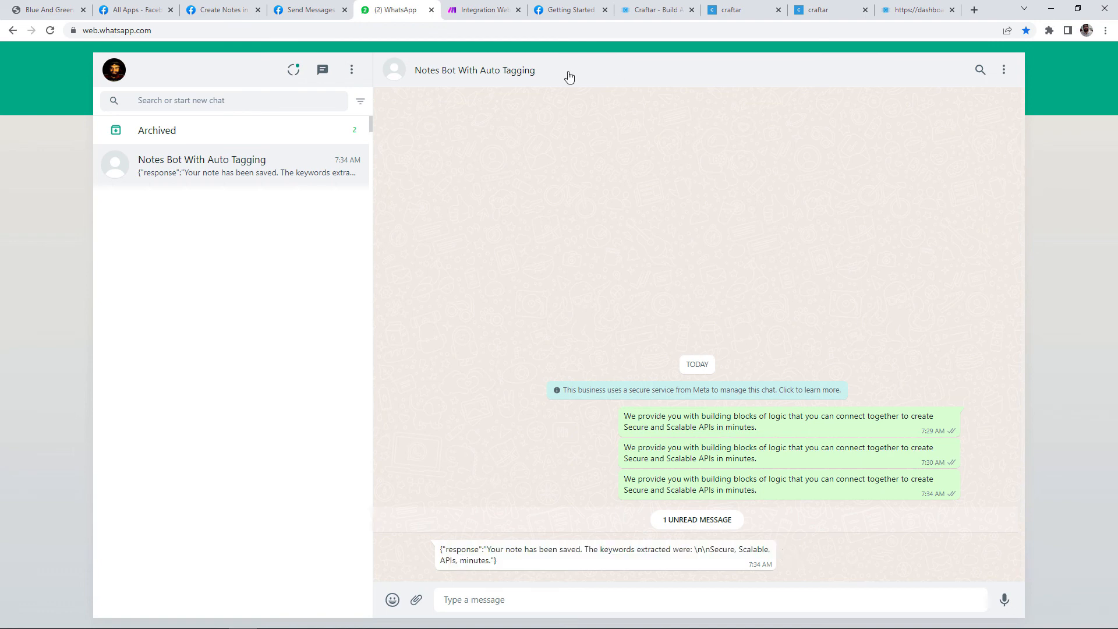
Step: Turn on response parsing in the first HTTP request and unlink it from Create JSON
left_click(476, 7)
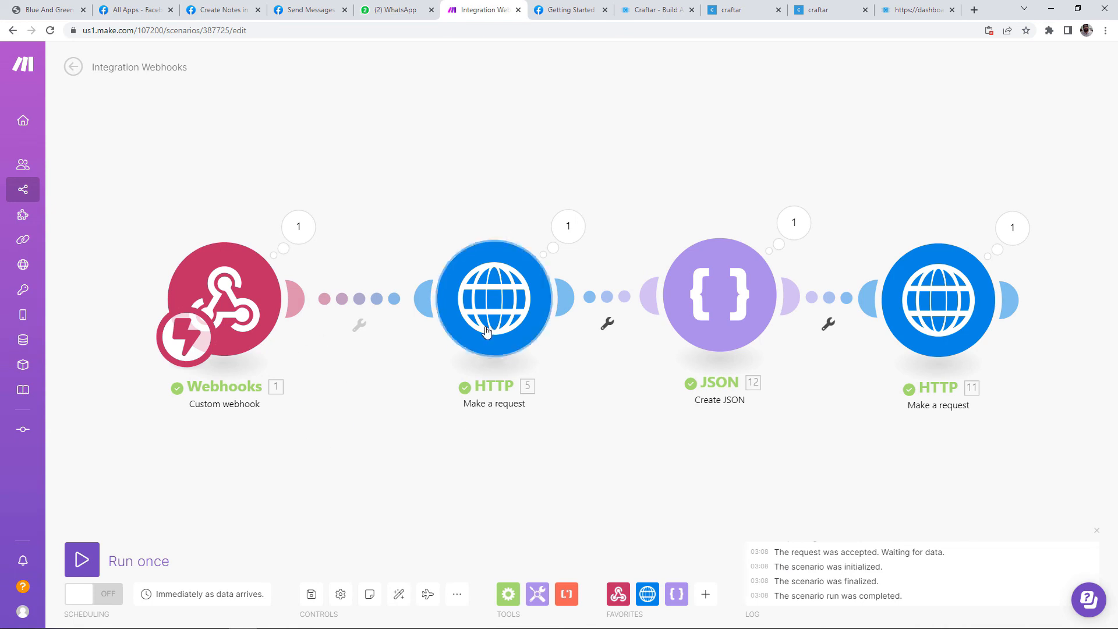
left_click(485, 329)
scroll(648, 270, "down", 1)
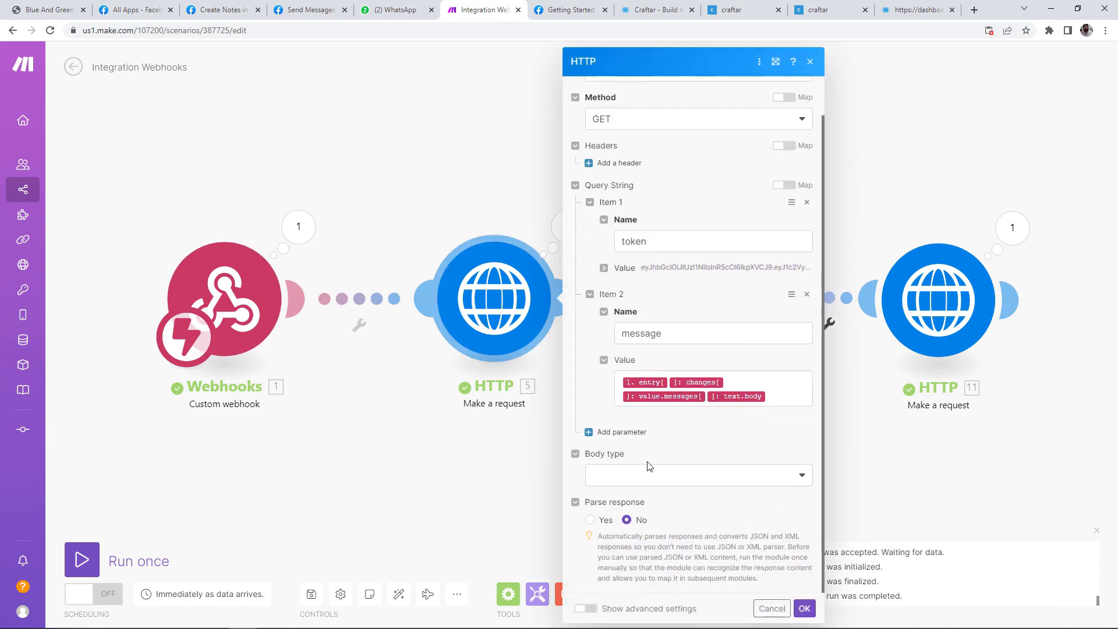
left_click(590, 520)
left_click(796, 603)
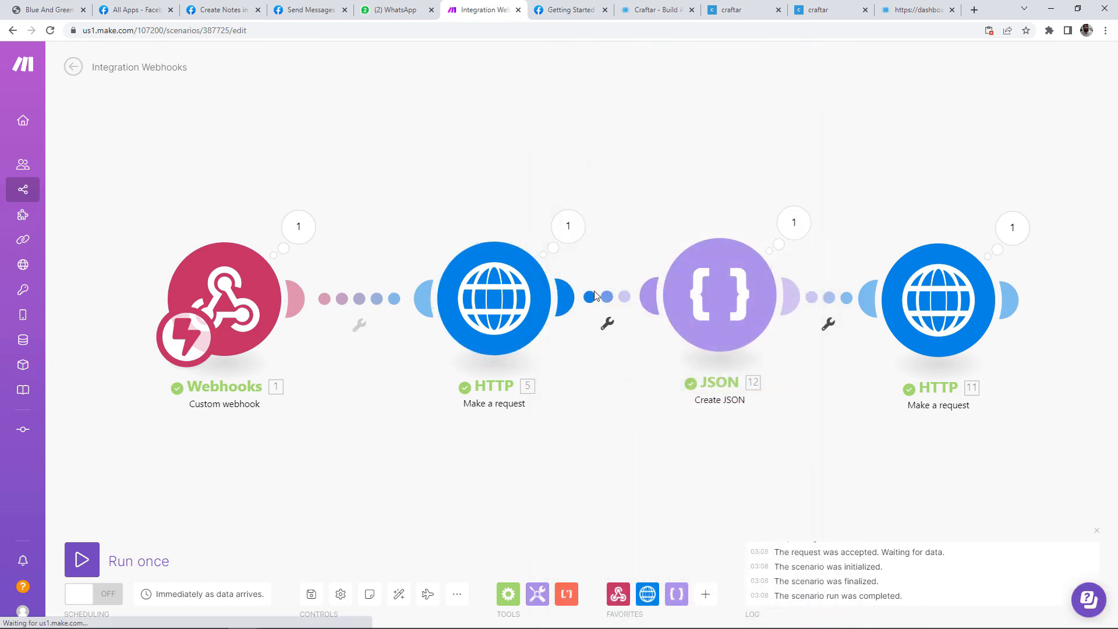
left_click(612, 310)
left_click(624, 322)
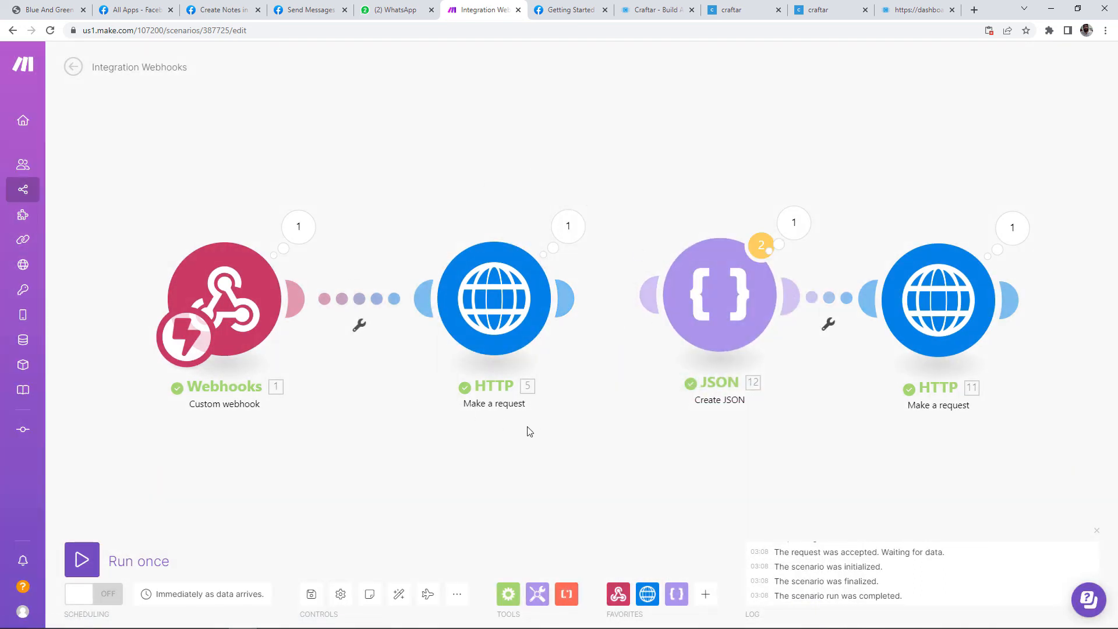
Step: Start a Run once test and send the third note to the WhatsApp bot
left_click(80, 563)
key("ctrl+5")
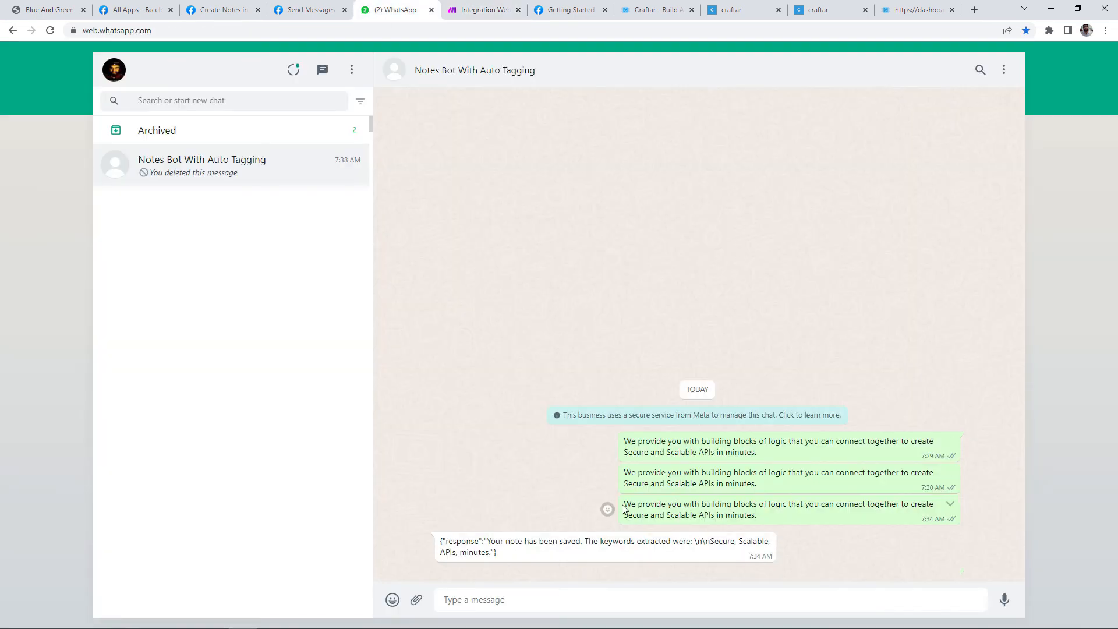
left_click_drag(622, 508, 775, 518)
key("ctrl+c")
left_click(602, 604)
key("ctrl+v")
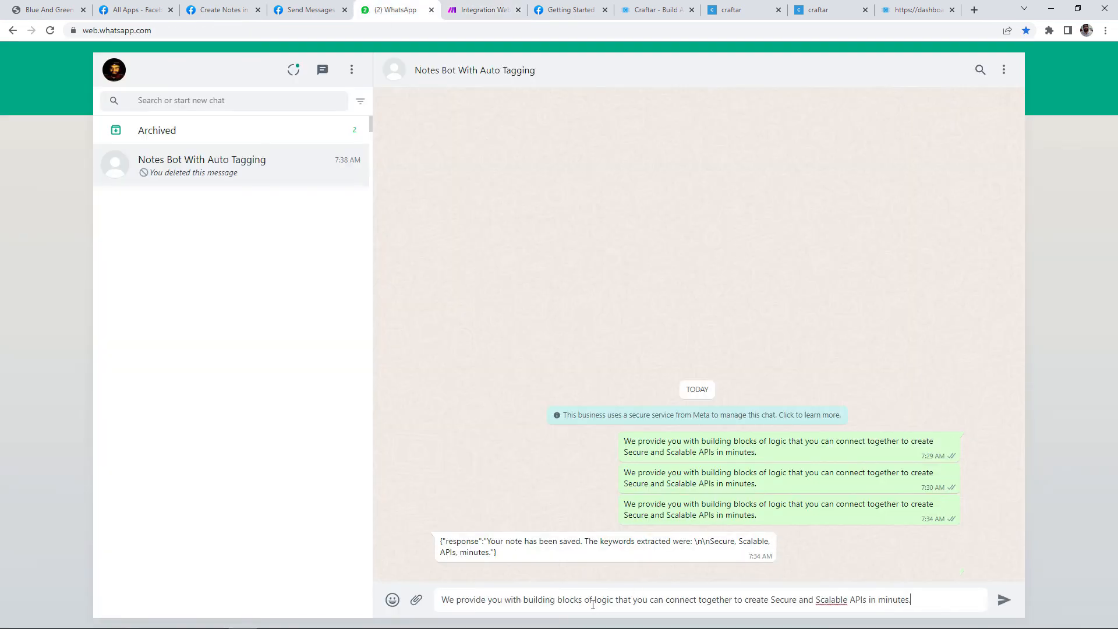
key("Return")
Step: Inspect the HTTP response Data, showing keywords API, logic, secure, scalable
left_click(481, 14)
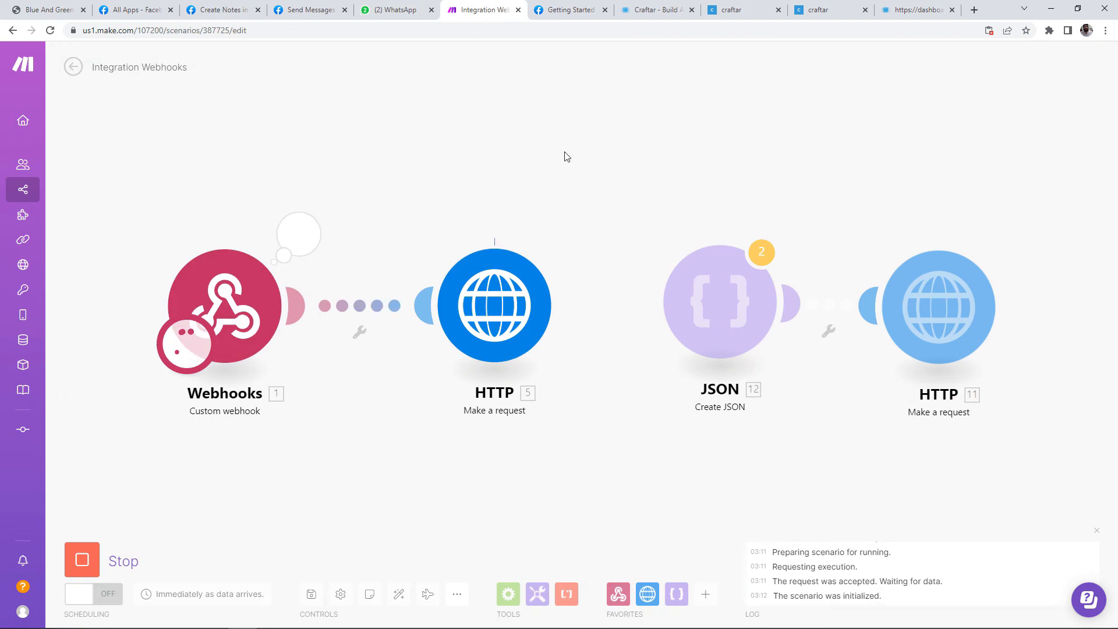
left_click(566, 234)
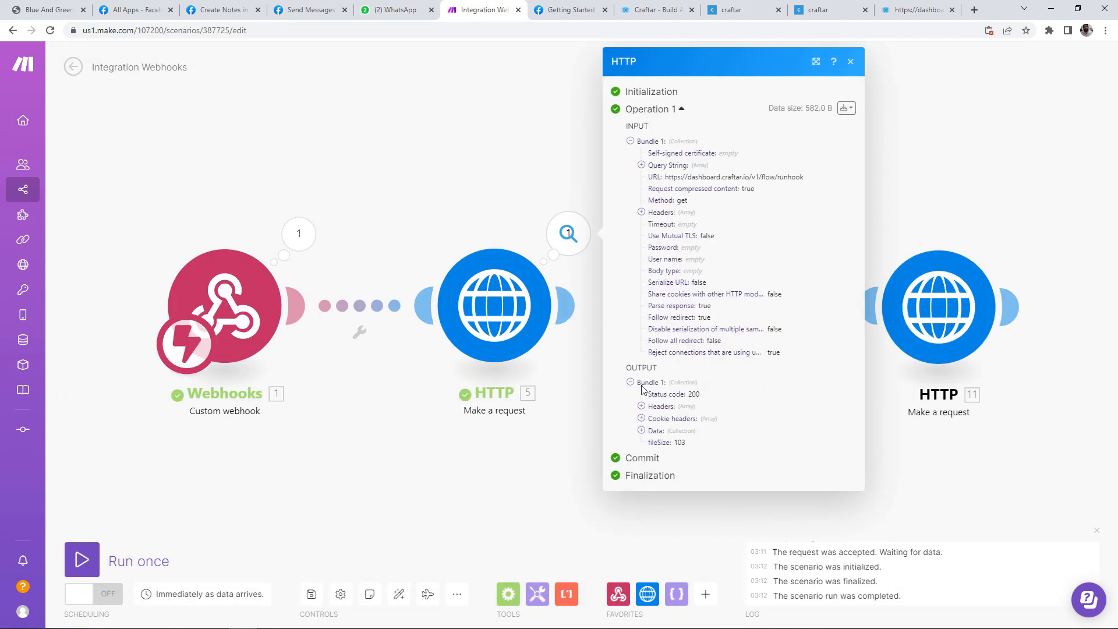
left_click(643, 431)
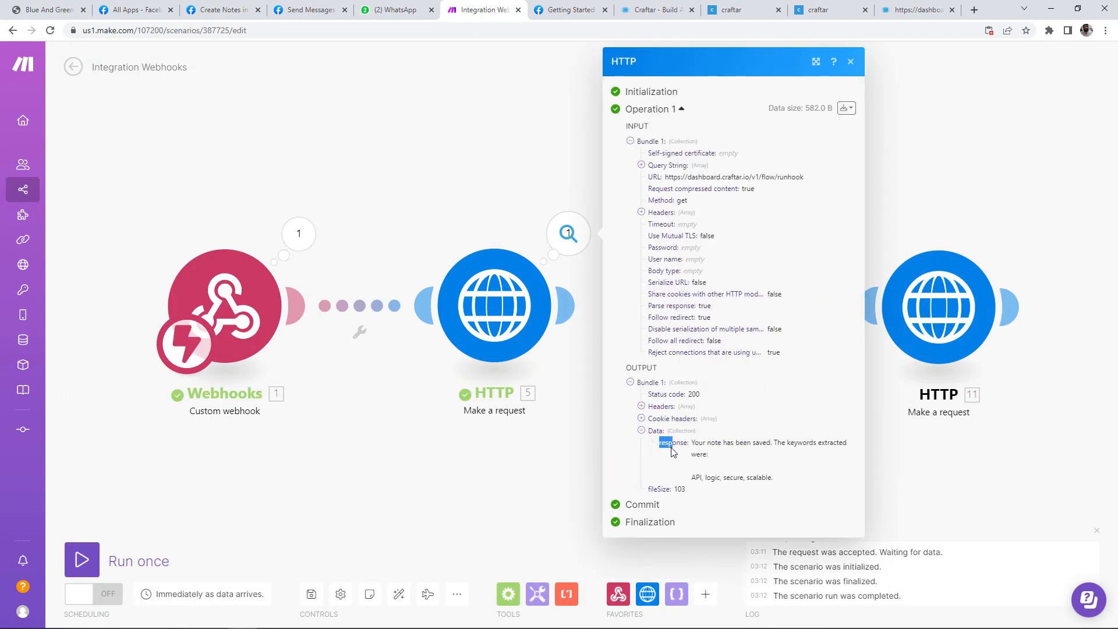
left_click_drag(673, 453, 679, 453)
left_click(679, 453)
left_click(463, 503)
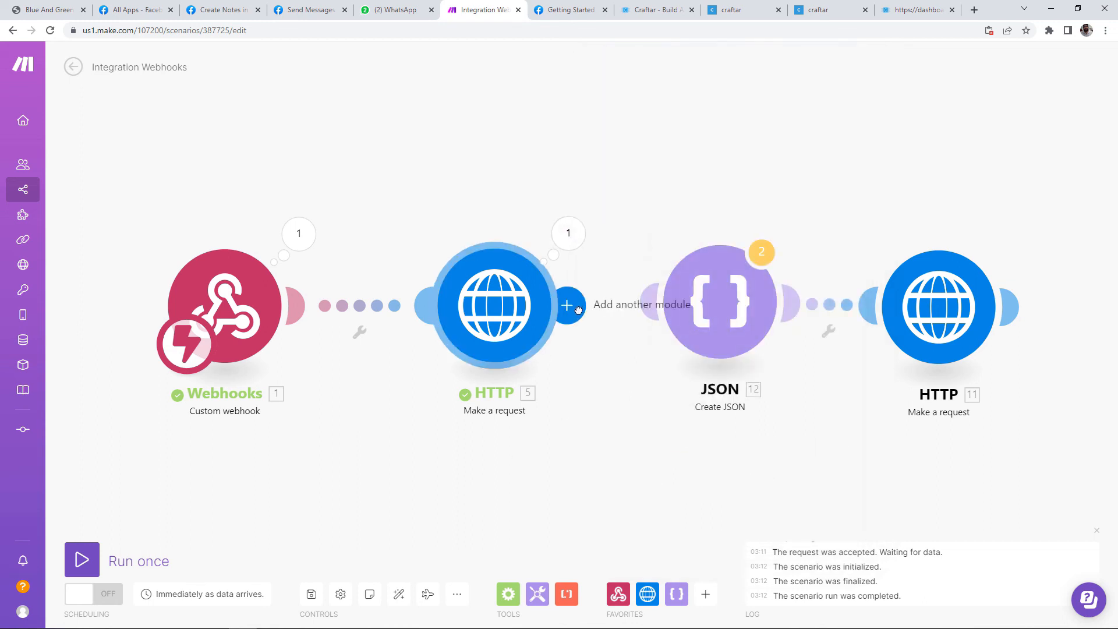
Step: Replace the Create JSON message body with HTTP's 5. Data: response field
left_click(735, 314)
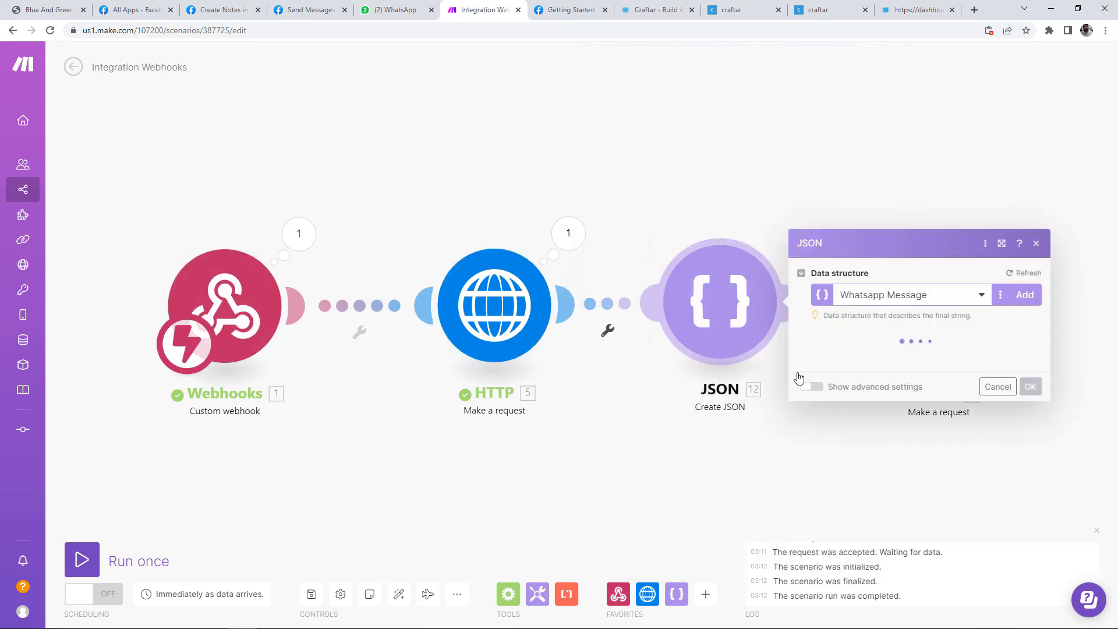
left_click(889, 476)
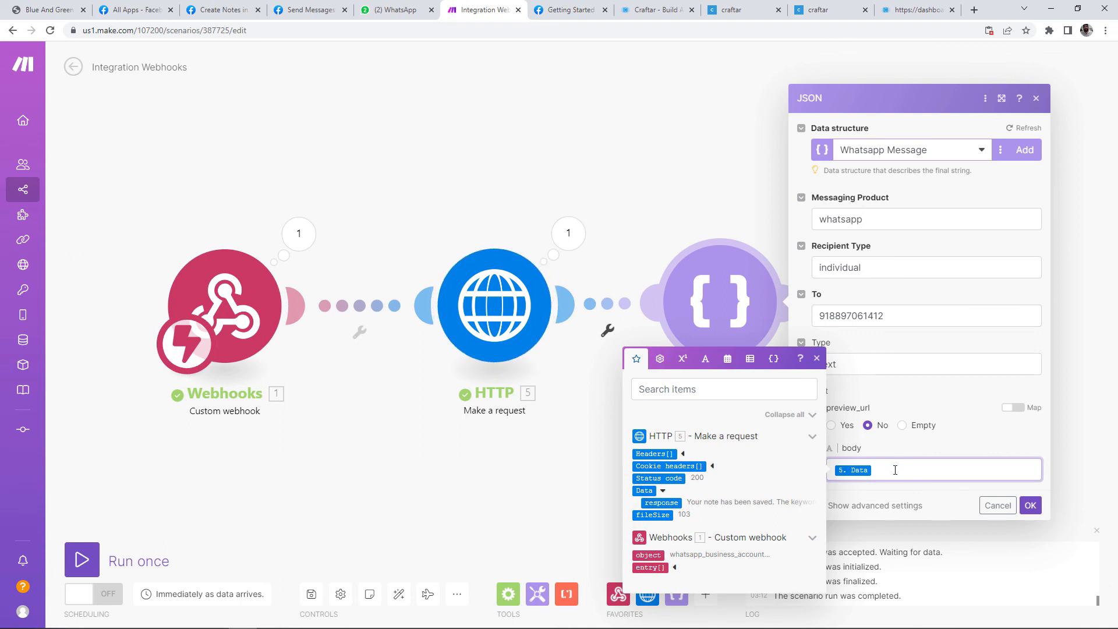
key("BackSpace")
left_click_drag(670, 501, 856, 473)
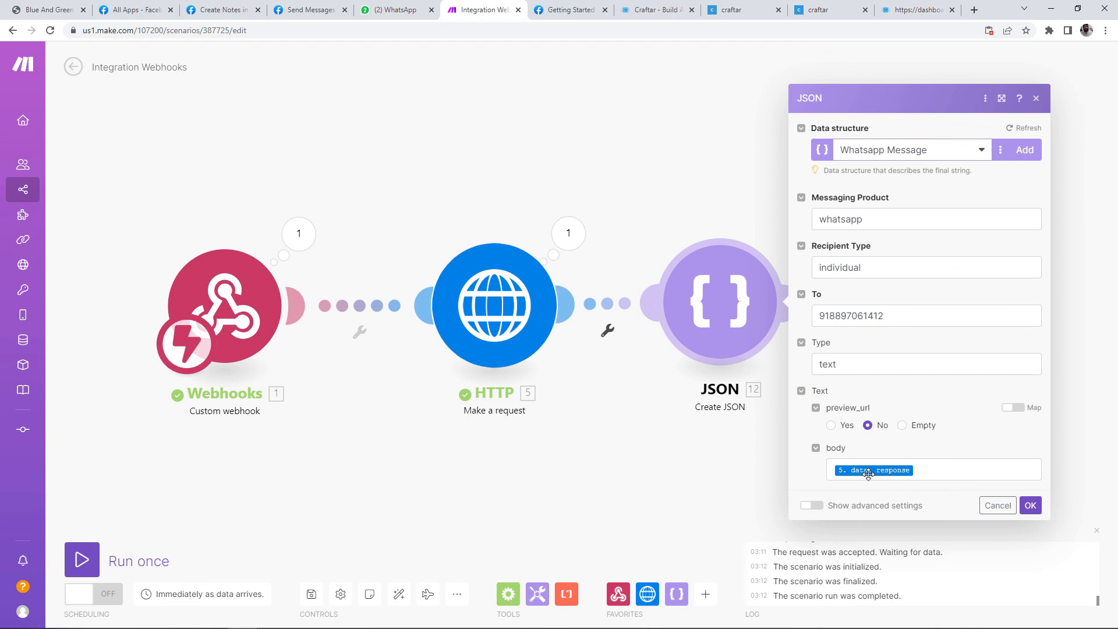
left_click(1031, 506)
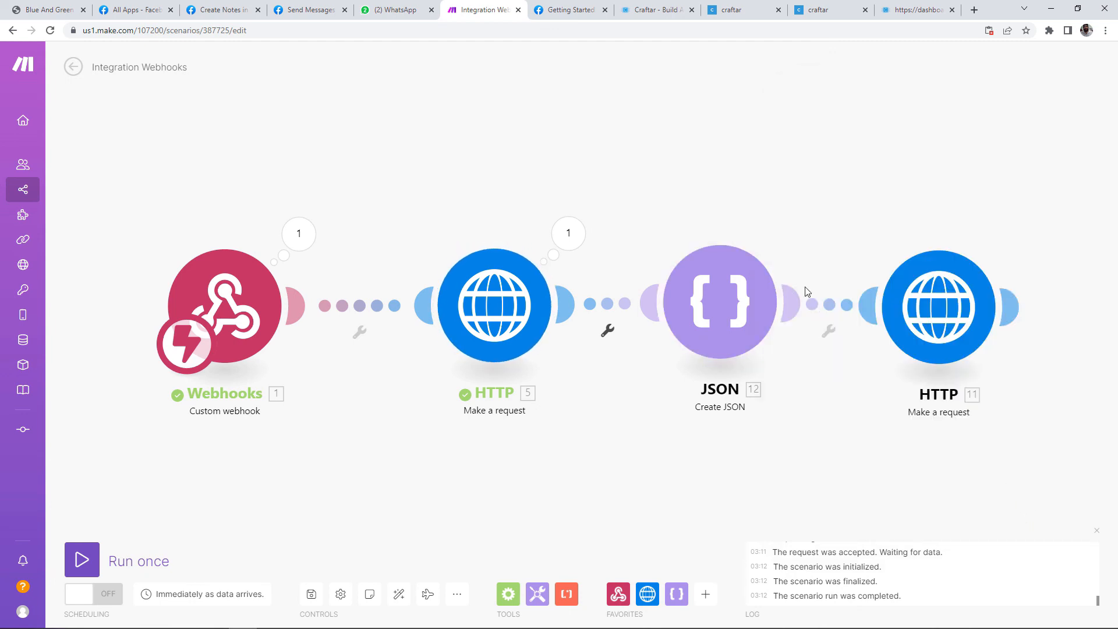
Step: Map 12. JSON string into the final HTTP request content and run the scenario once
left_click(939, 307)
scroll(744, 422, "down", 3)
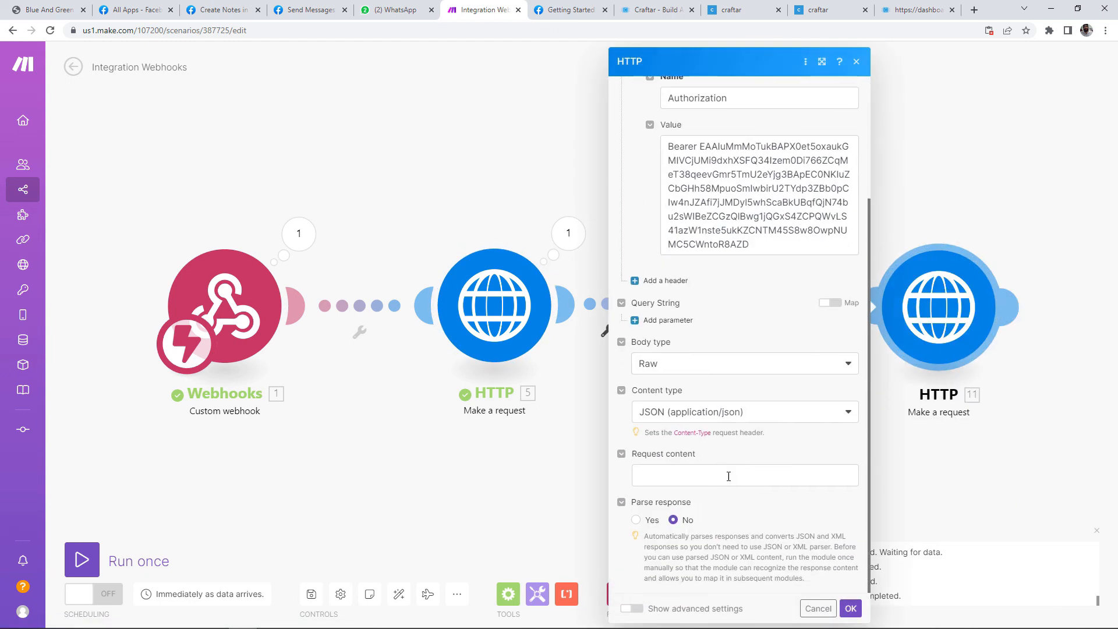
left_click(734, 475)
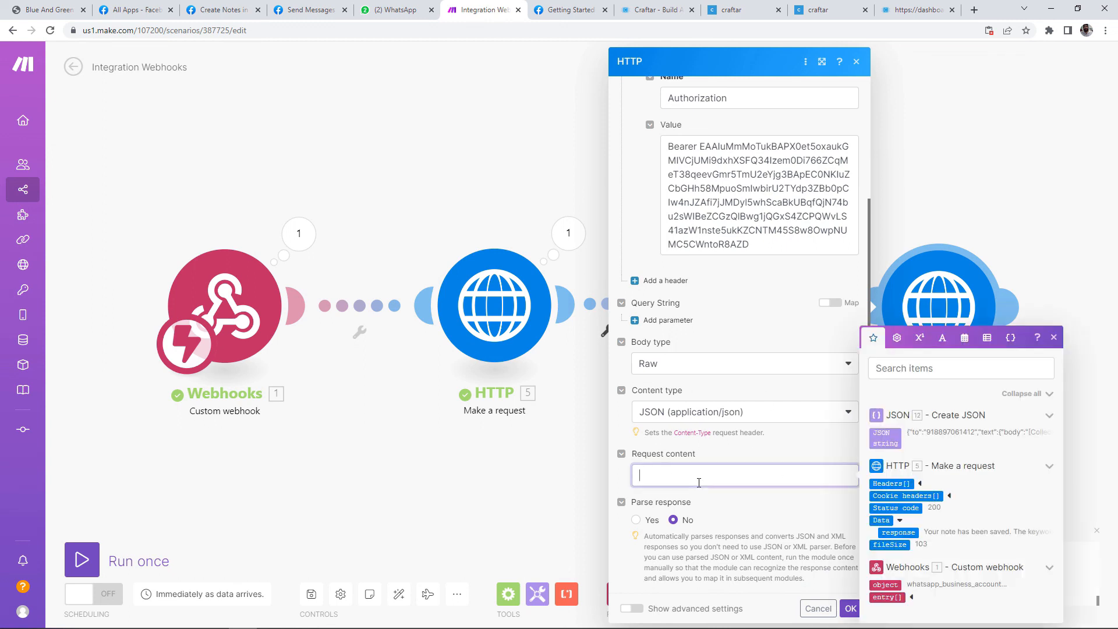
left_click(885, 438)
left_click(786, 527)
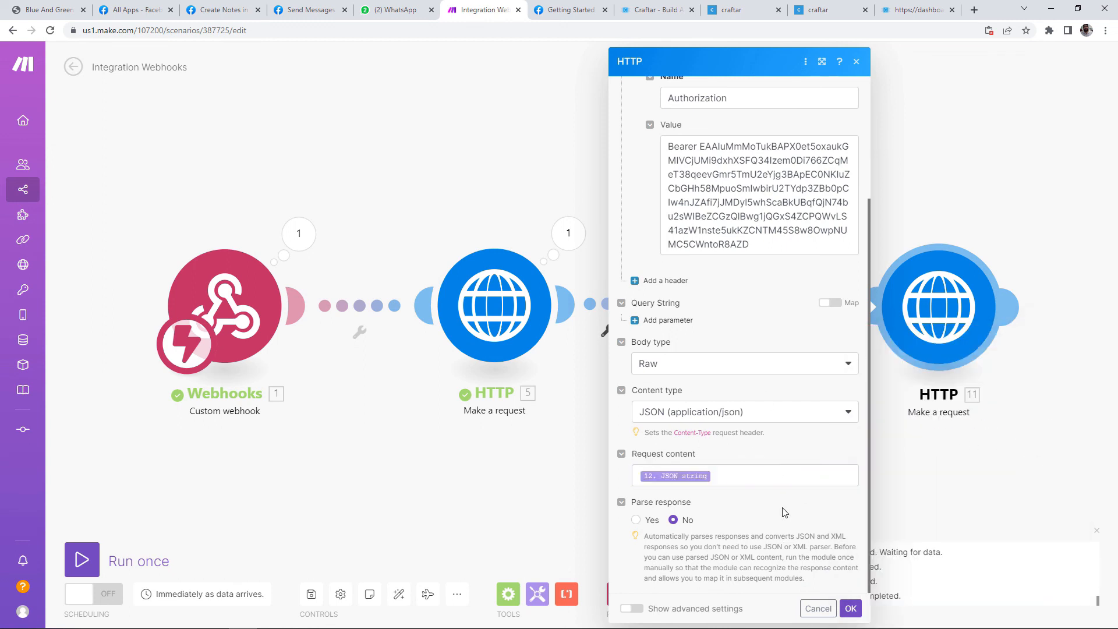
left_click(859, 609)
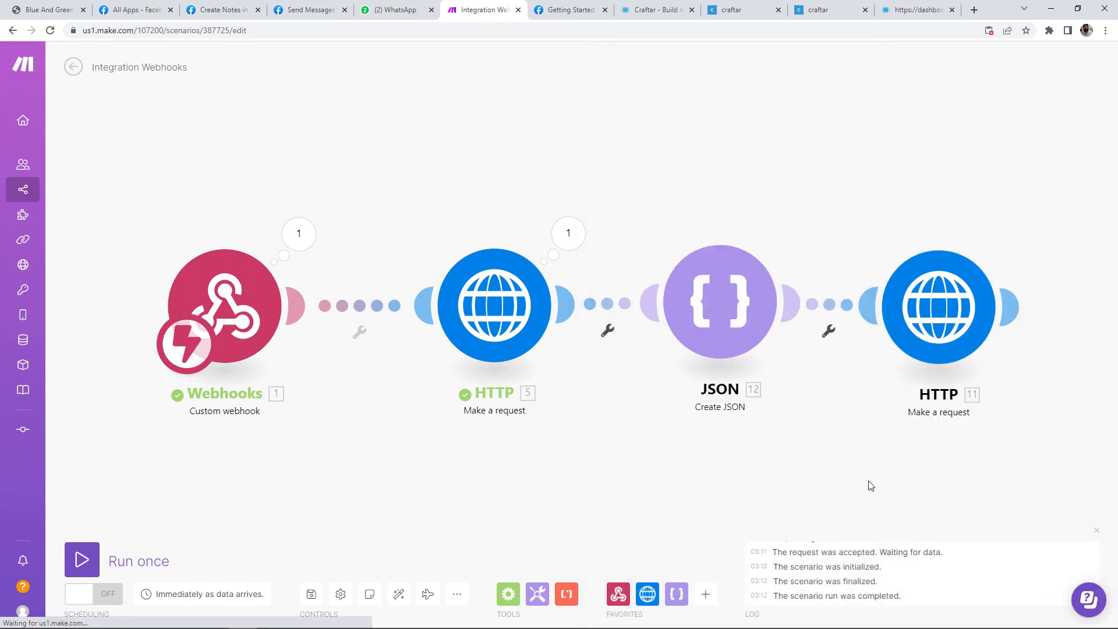
left_click(83, 561)
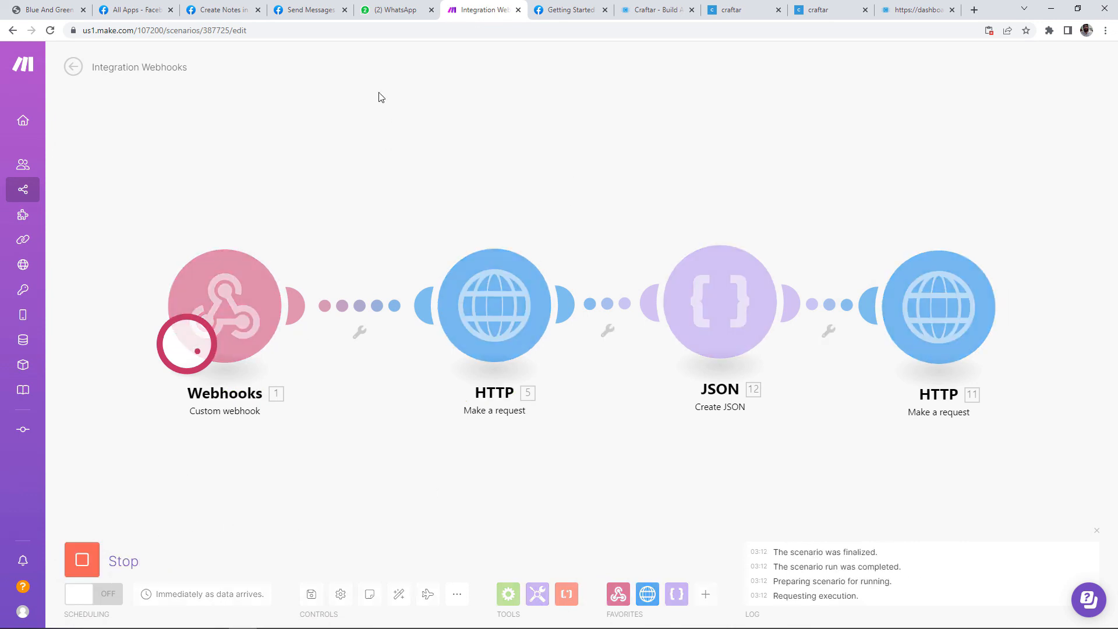
Step: Resend the last note to the WhatsApp bot and check its clean keyword reply
left_click(394, 10)
left_click_drag(758, 560, 621, 551)
left_click(601, 594)
key("ctrl+v")
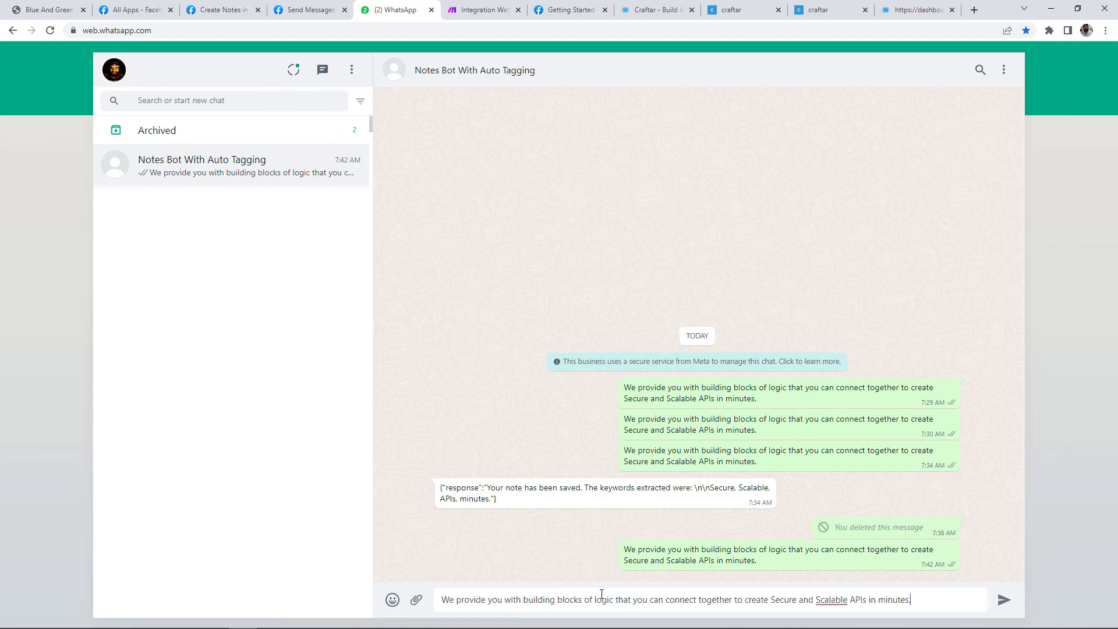
key("Return")
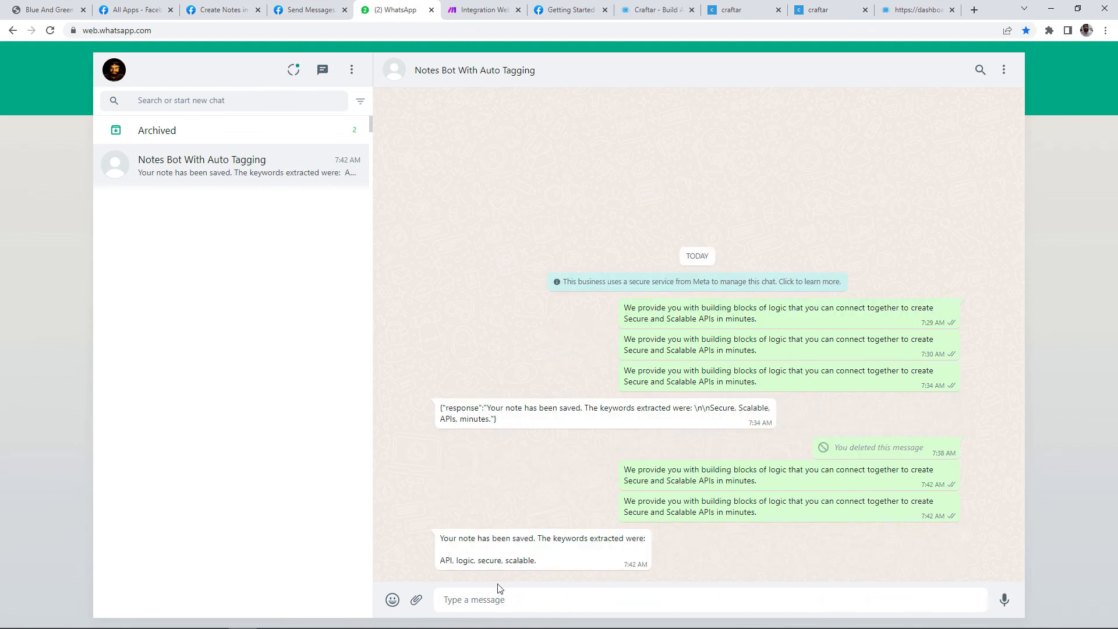
left_click_drag(439, 538, 598, 539)
left_click(586, 474)
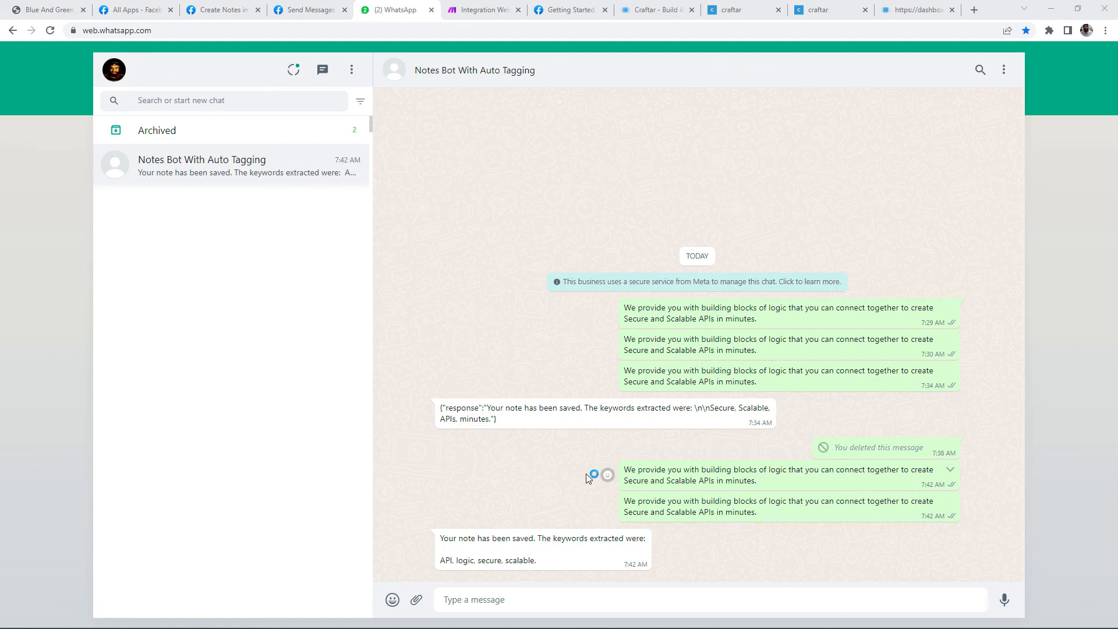
Step: Delete all eight note records from the Airtable Note Taker table
key("alt+Tab")
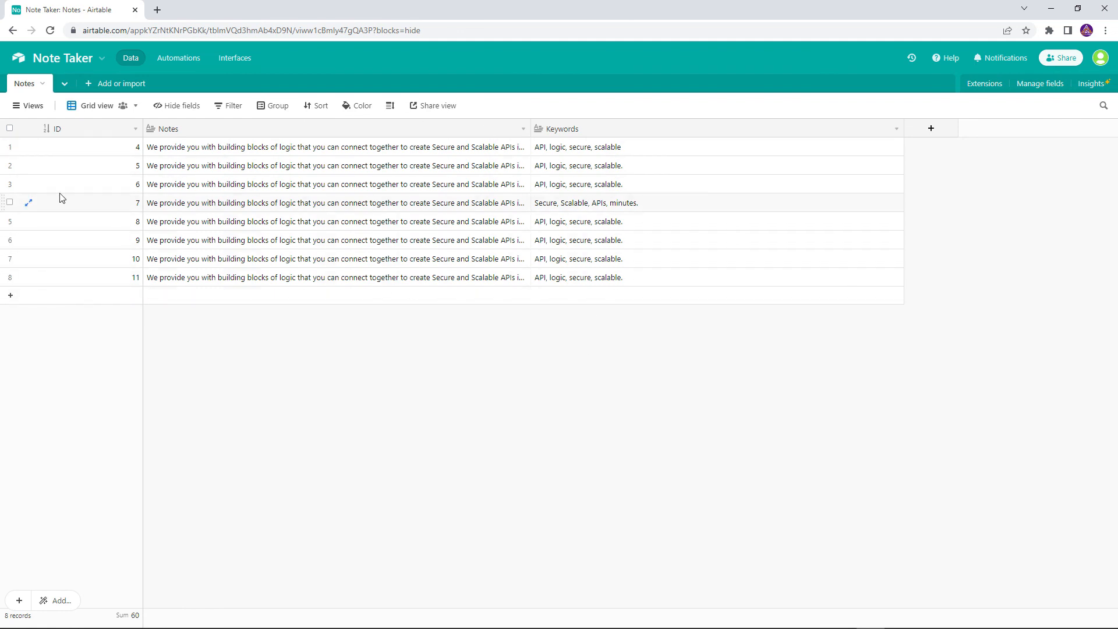
left_click(11, 129)
right_click(61, 155)
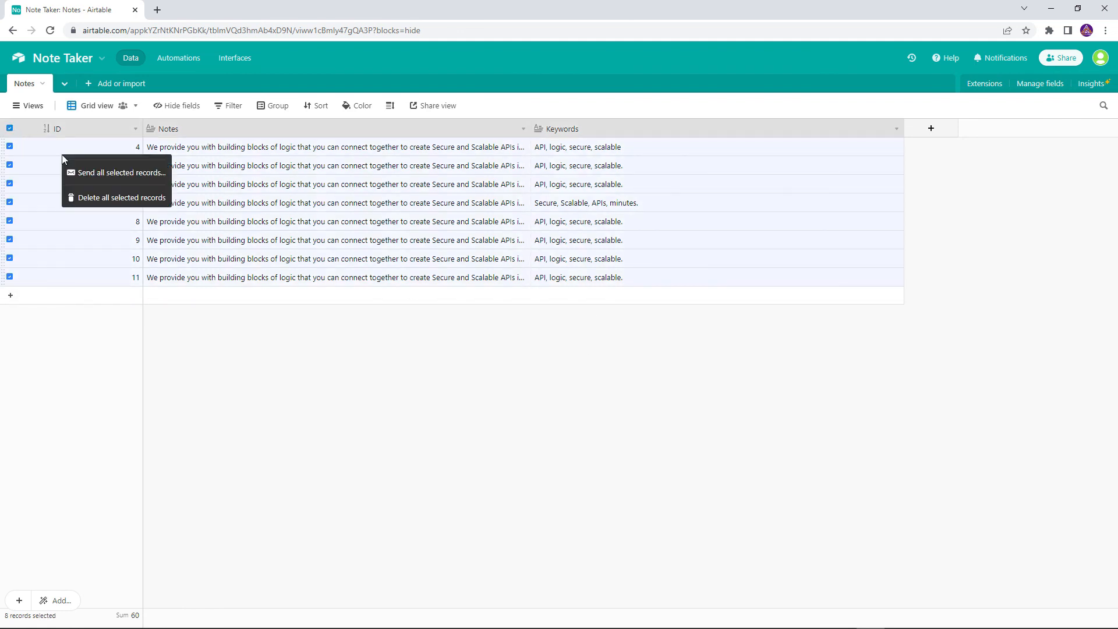
left_click(97, 196)
key("alt+Tab")
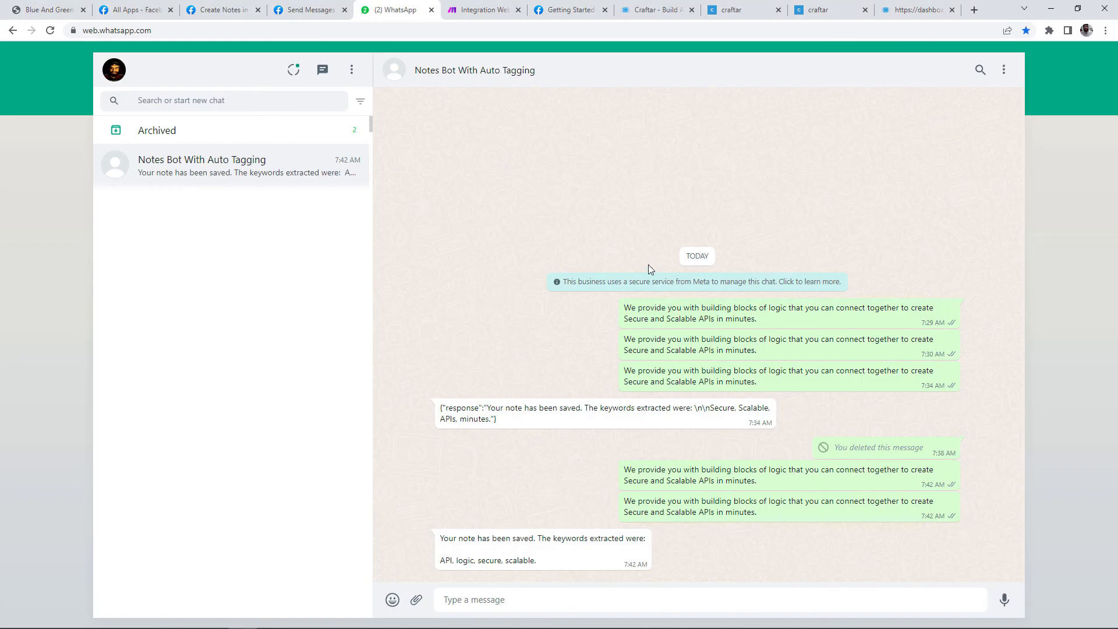
Step: Review the Blue And Green infographic, then copy Craftar's paragraph about building APIs
left_click(33, 12)
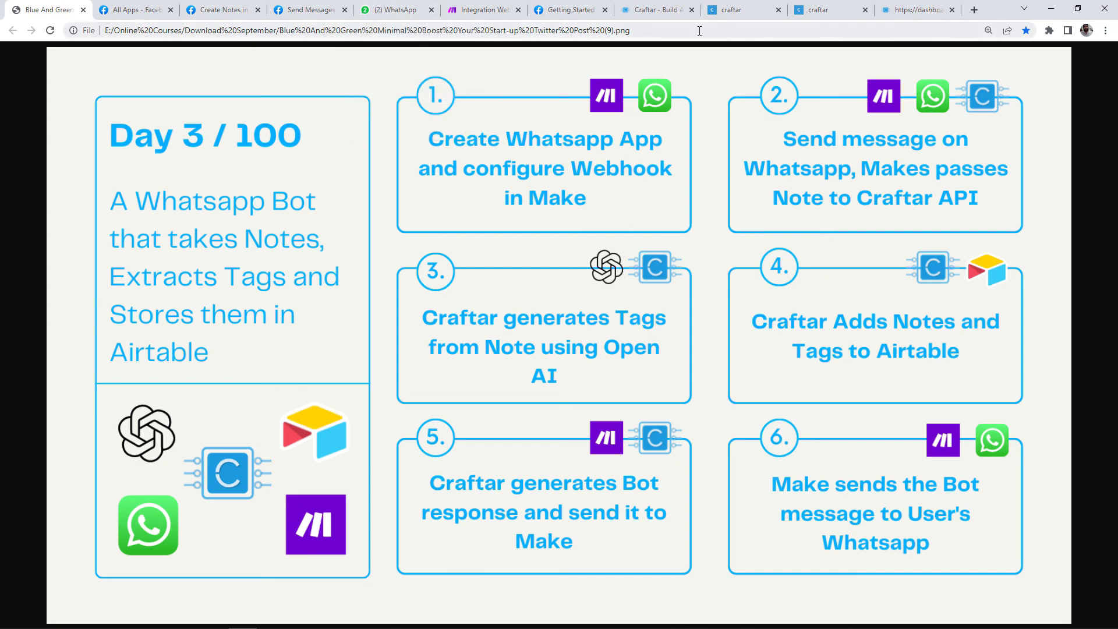
left_click(655, 9)
scroll(403, 439, "down", 3)
left_click_drag(231, 420, 448, 447)
left_click(483, 10)
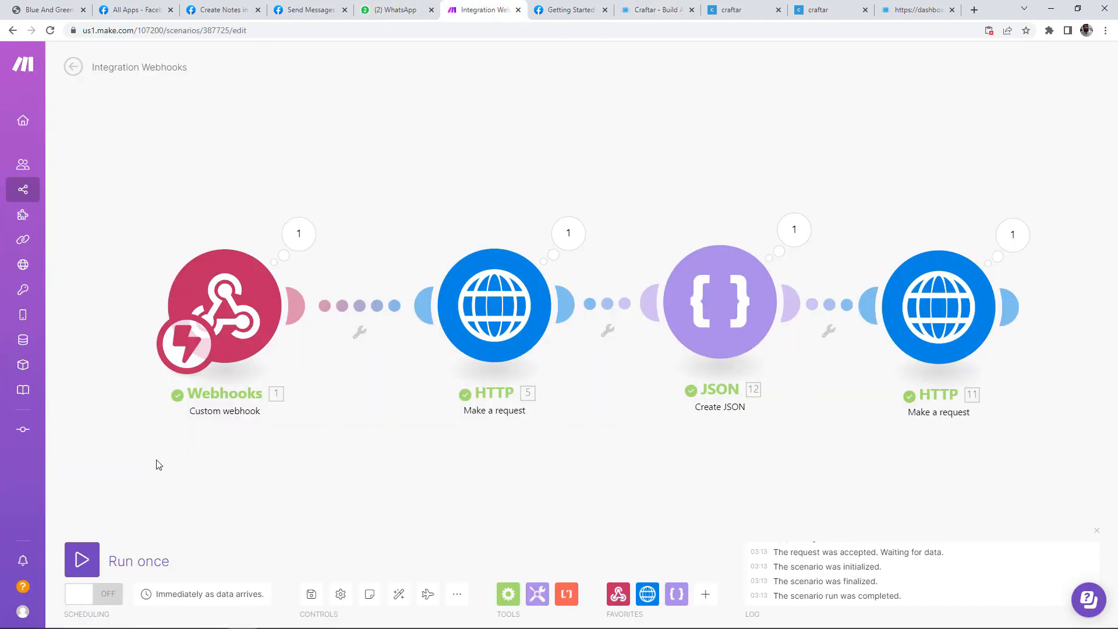
Step: Start a Listen for new run and send the Craftar paragraph from WhatsApp
left_click(98, 568)
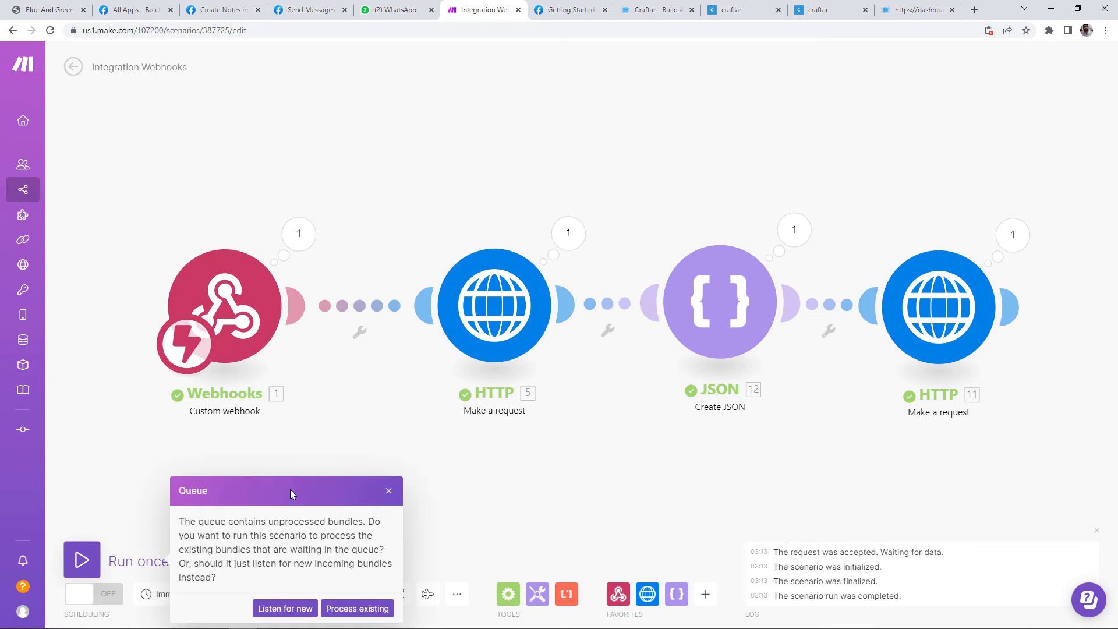
left_click(286, 609)
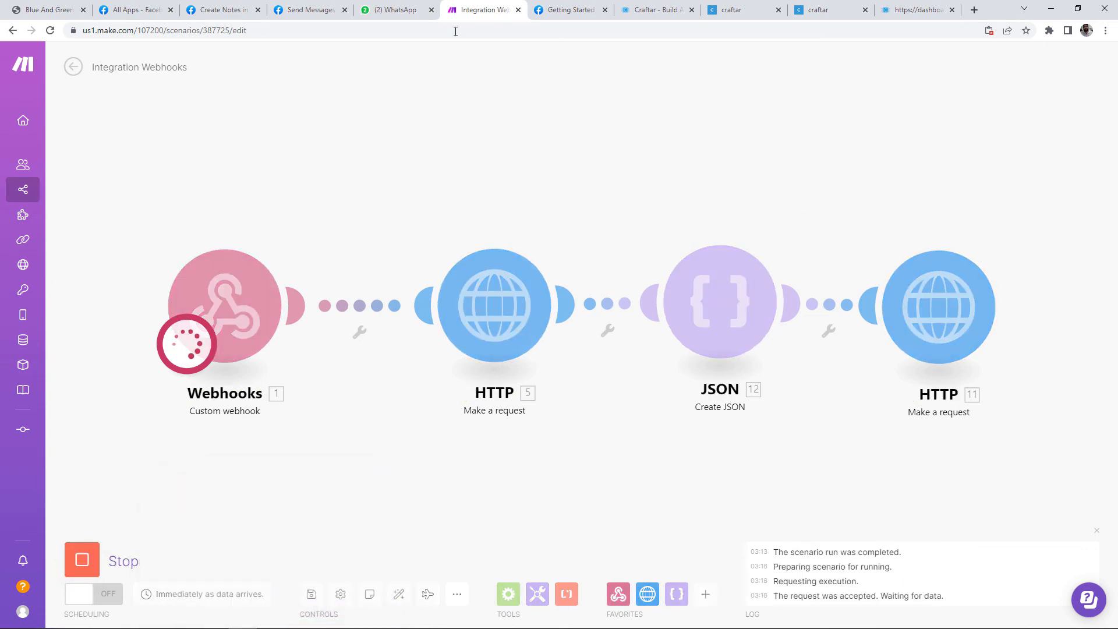
left_click(396, 10)
key("ctrl+v")
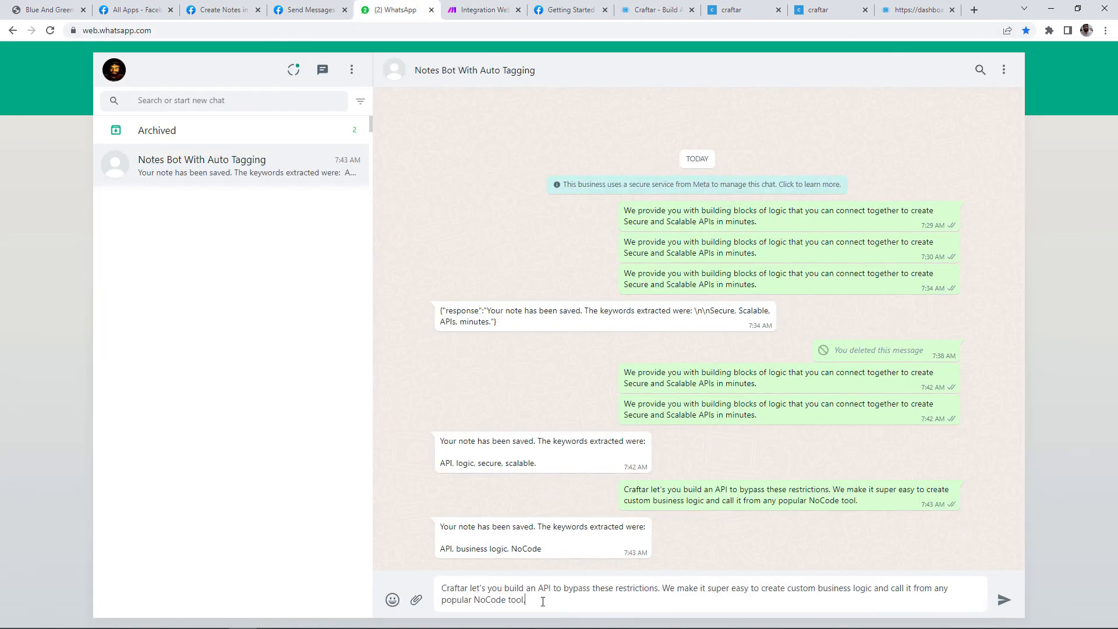
key("Return")
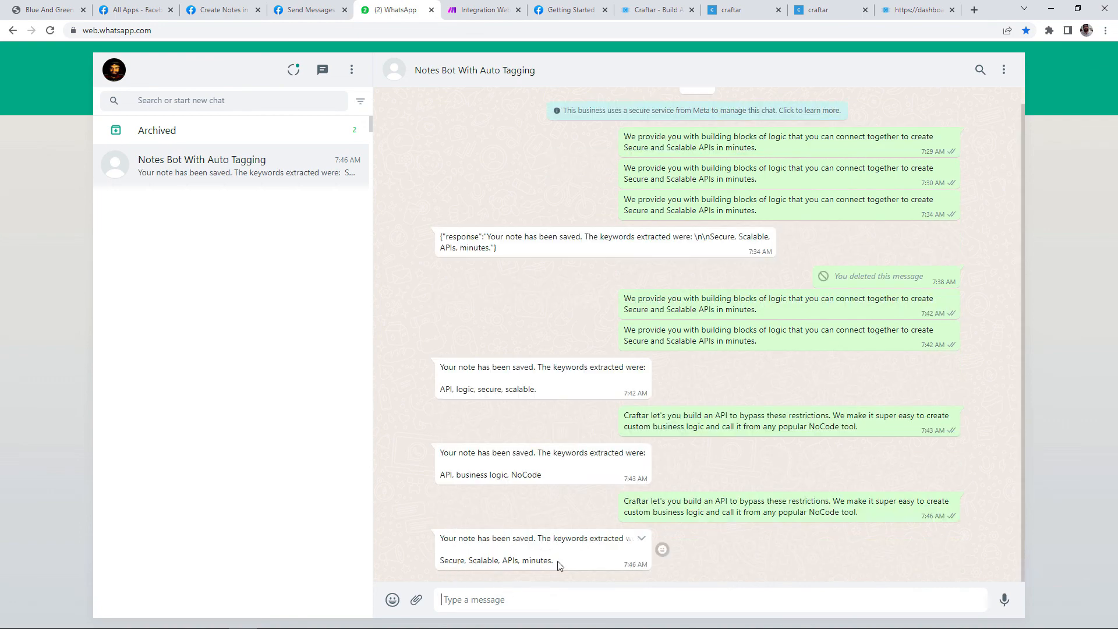
Step: Check the bot's keyword reply, then view the new note in Airtable
left_click_drag(554, 563, 530, 562)
left_click(536, 559)
key("alt+Tab")
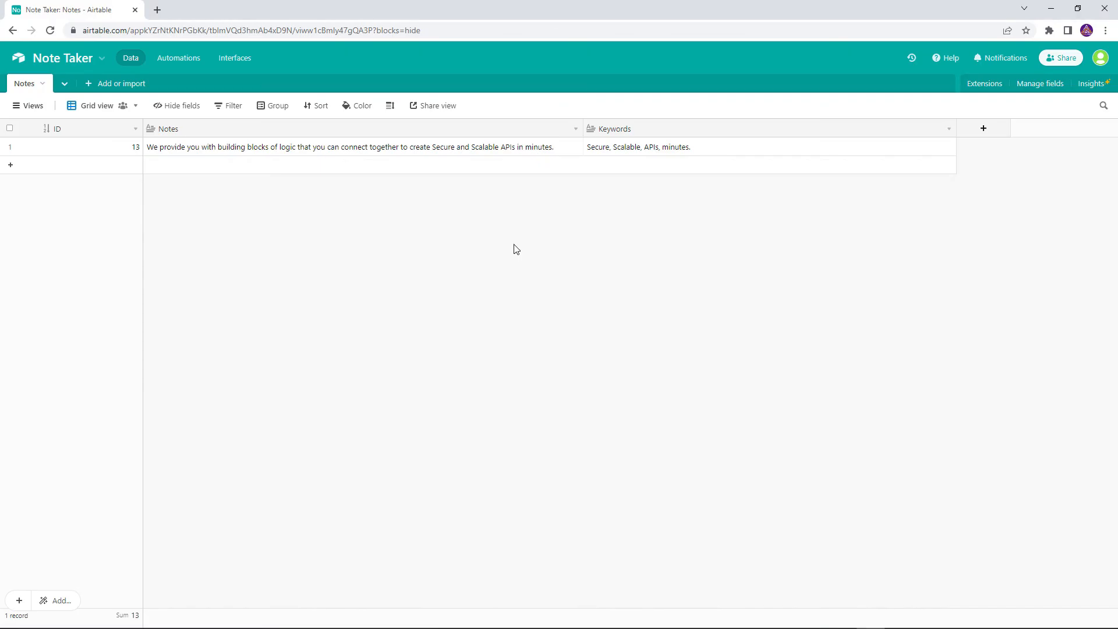